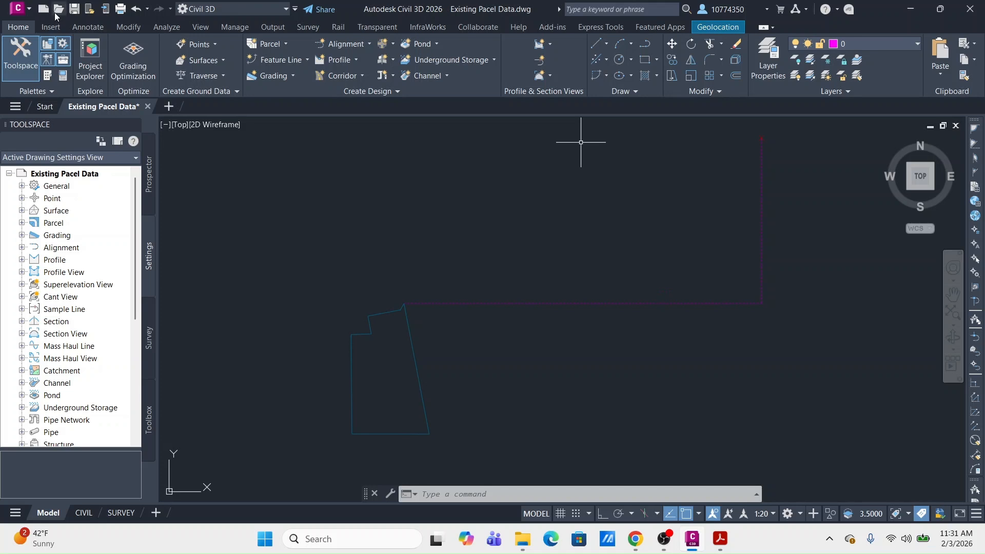
Step: Open the Base Drawing file from the Existing Conditions folder
{"action": "left_click", "coordinate": [57, 9]}
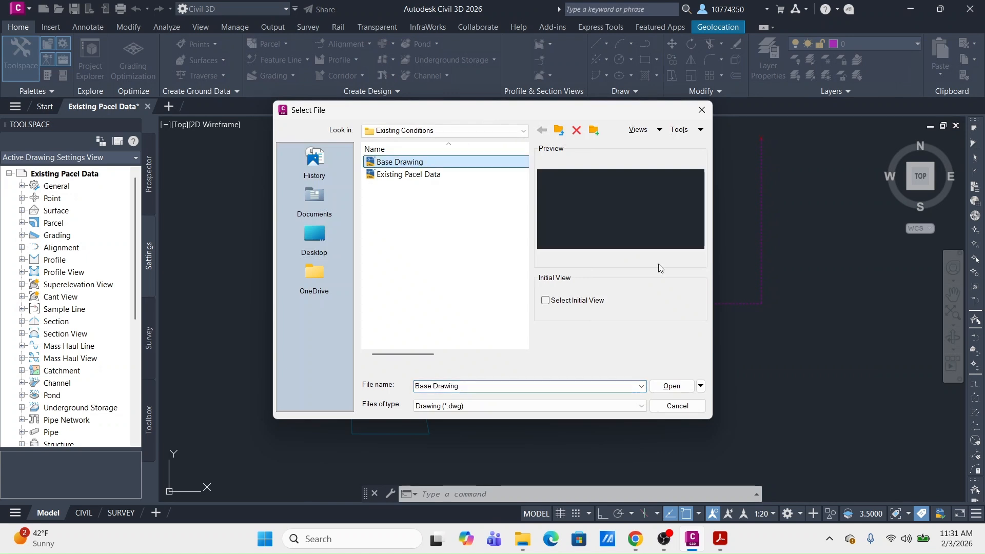
{"action": "left_click", "coordinate": [673, 387]}
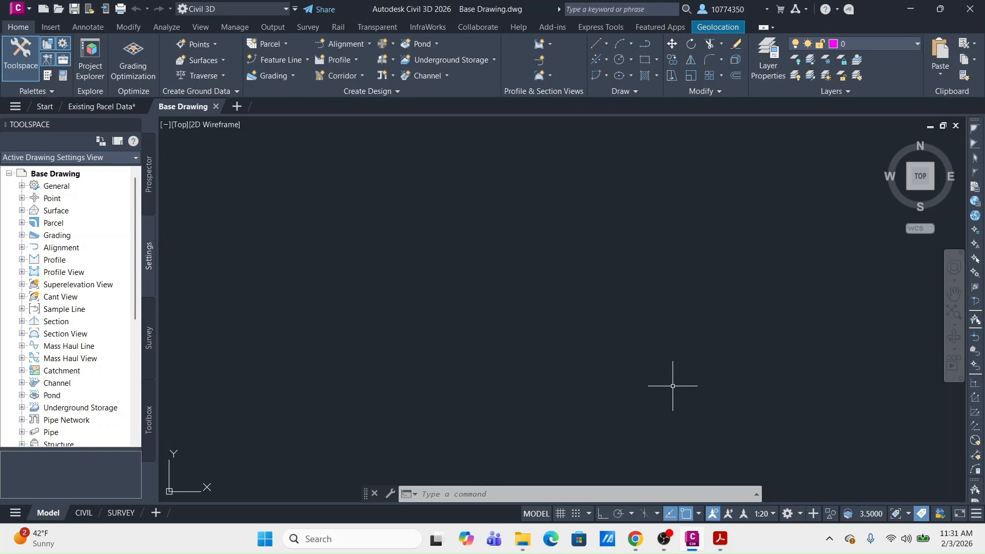
{"action": "left_click", "coordinate": [637, 251]}
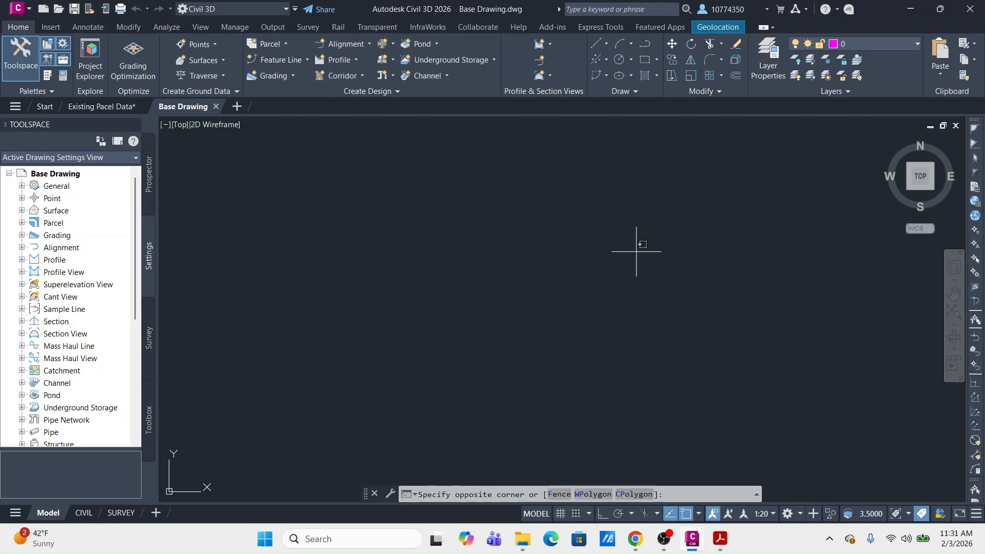
{"action": "left_click", "coordinate": [509, 308]}
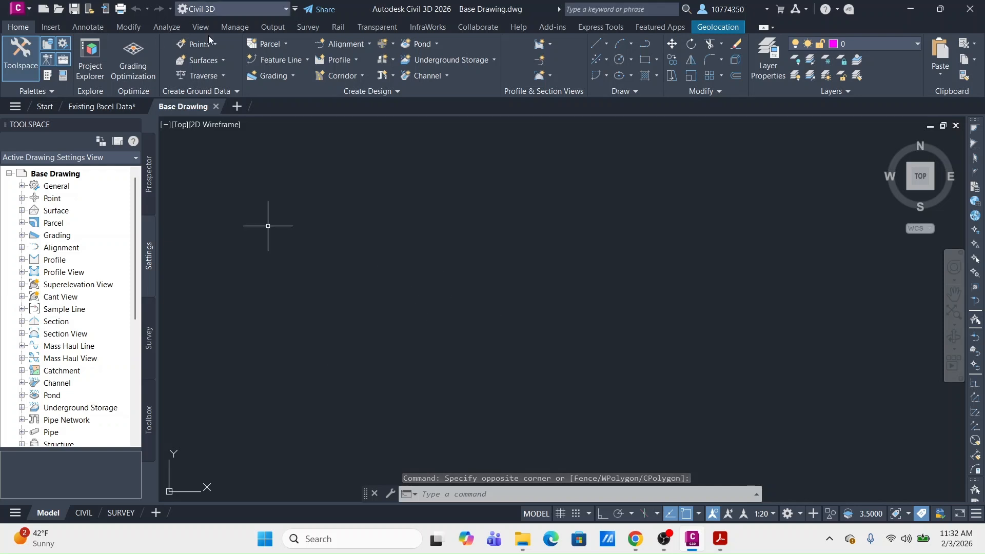
Step: Start a point import with the point creation tools and add the 220203 PARCELL SITE file from the csv Files folder
{"action": "left_click", "coordinate": [196, 44]}
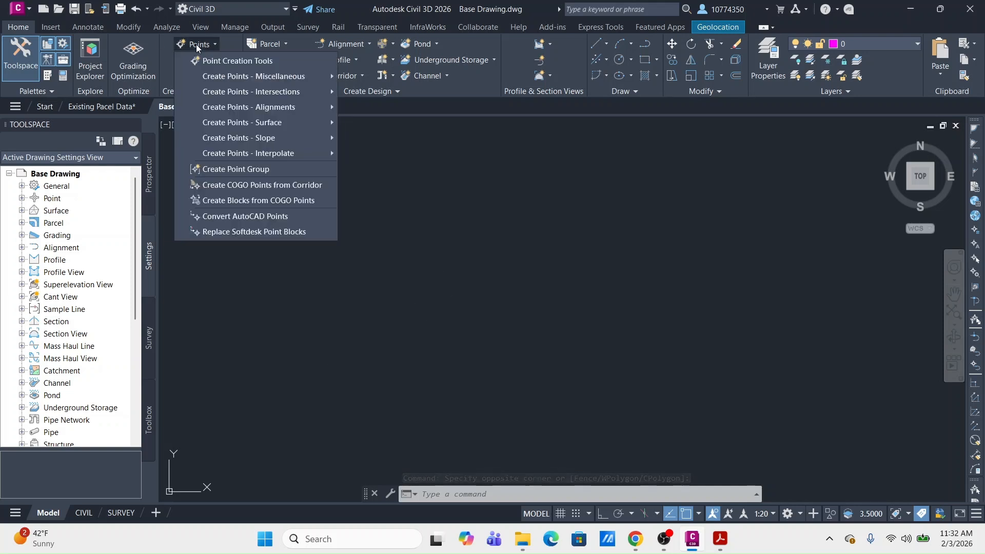
{"action": "left_click", "coordinate": [236, 61]}
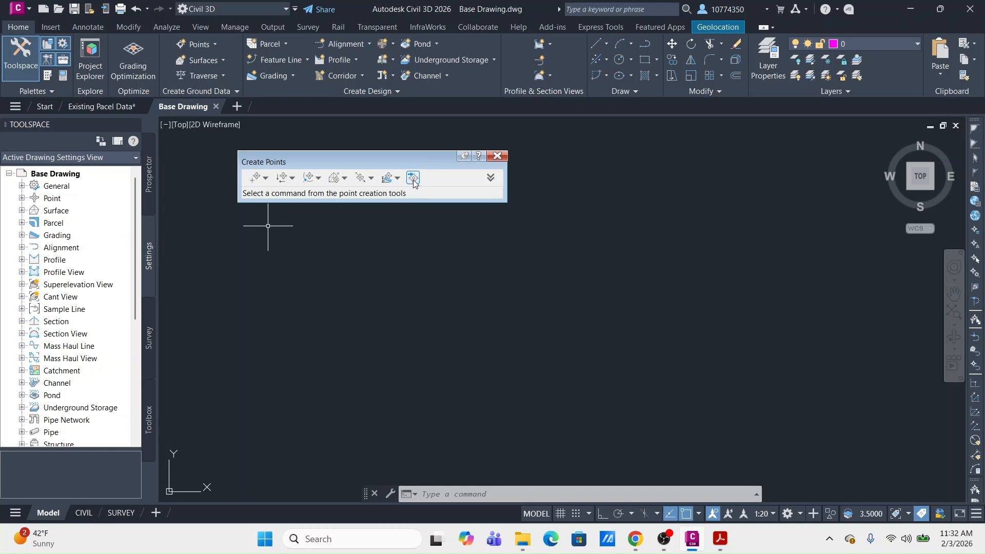
{"action": "left_click", "coordinate": [413, 180]}
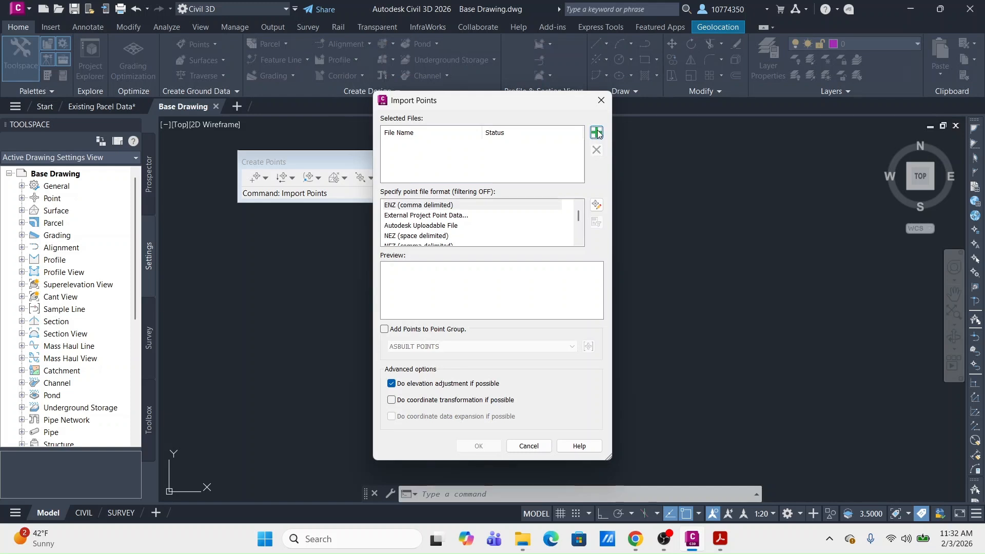
{"action": "left_click", "coordinate": [596, 133]}
{"action": "left_click", "coordinate": [468, 174]}
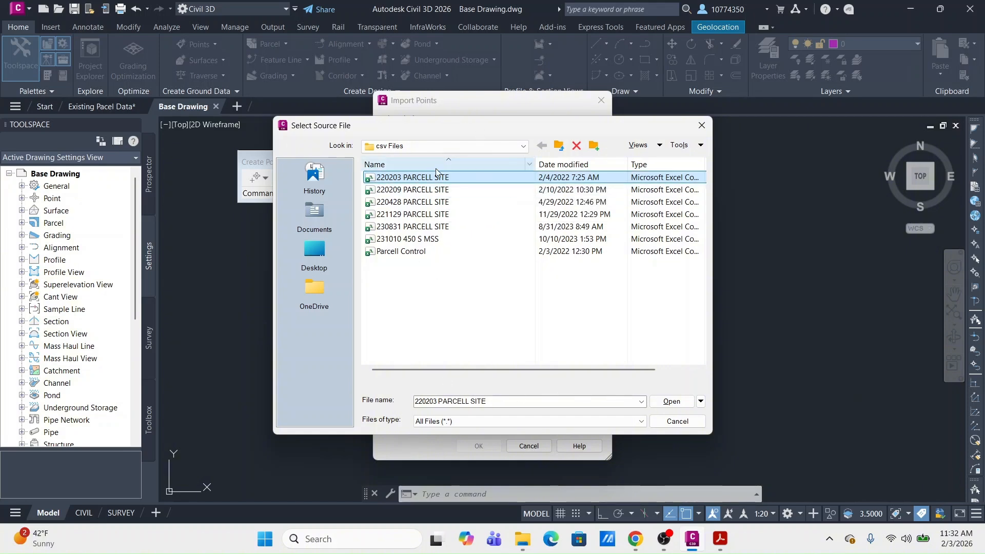
{"action": "left_click", "coordinate": [673, 403]}
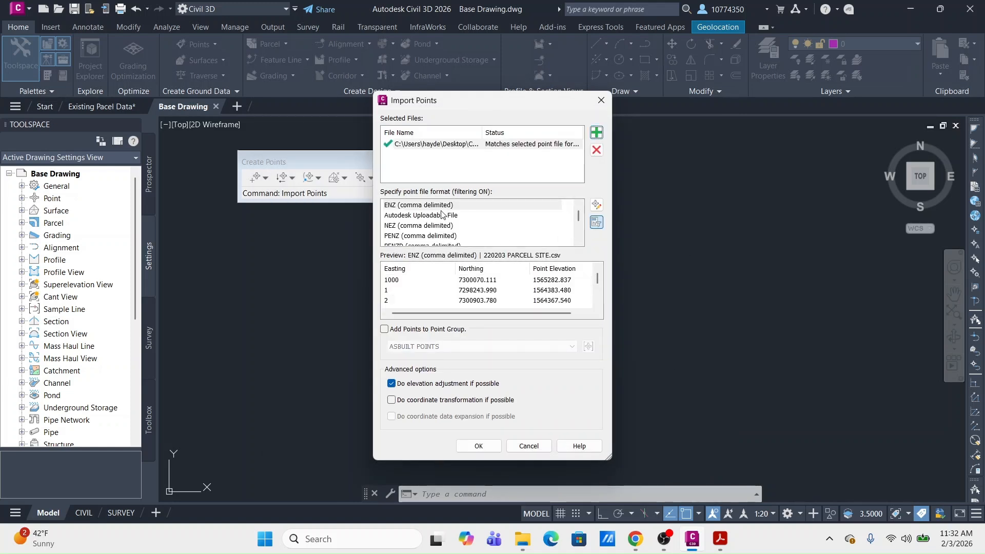
Step: Import the points using the PNEZD (comma delimited) format with elevation adjustment turned off
{"action": "scroll", "coordinate": [442, 215], "scroll_direction": "down", "scroll_amount": 2}
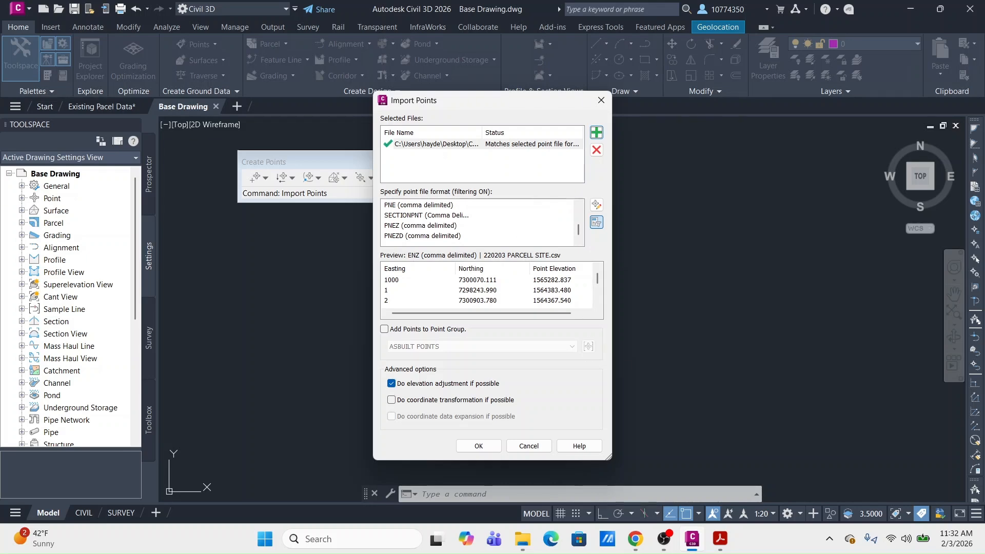
{"action": "key", "text": "super+d"}
{"action": "key", "text": "super+d"}
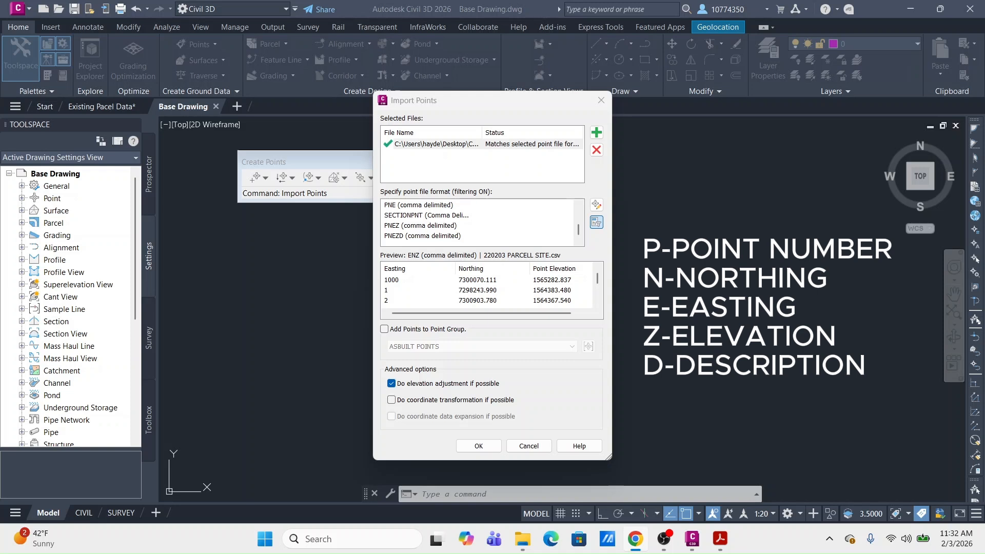
{"action": "left_click", "coordinate": [412, 237]}
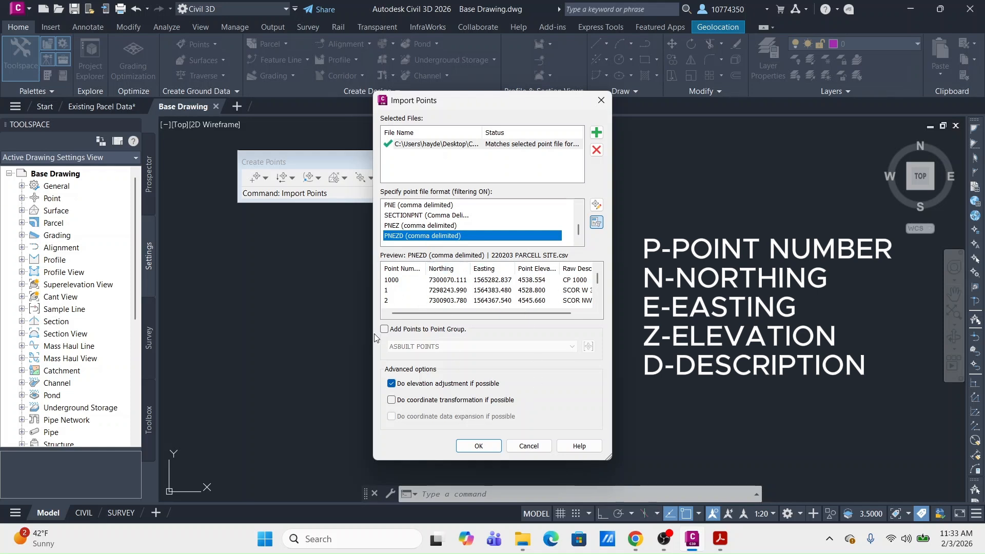
{"action": "left_click", "coordinate": [391, 385]}
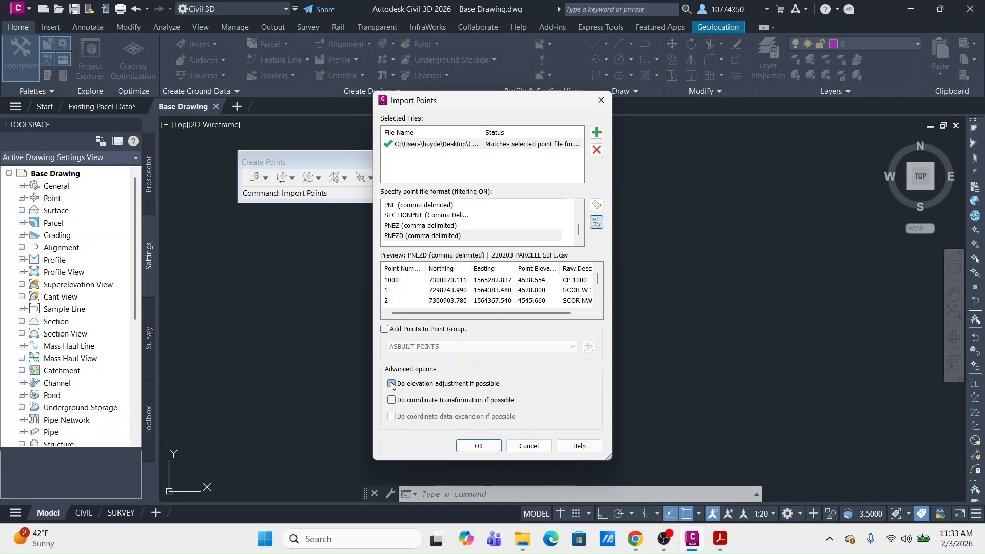
{"action": "left_click", "coordinate": [490, 446]}
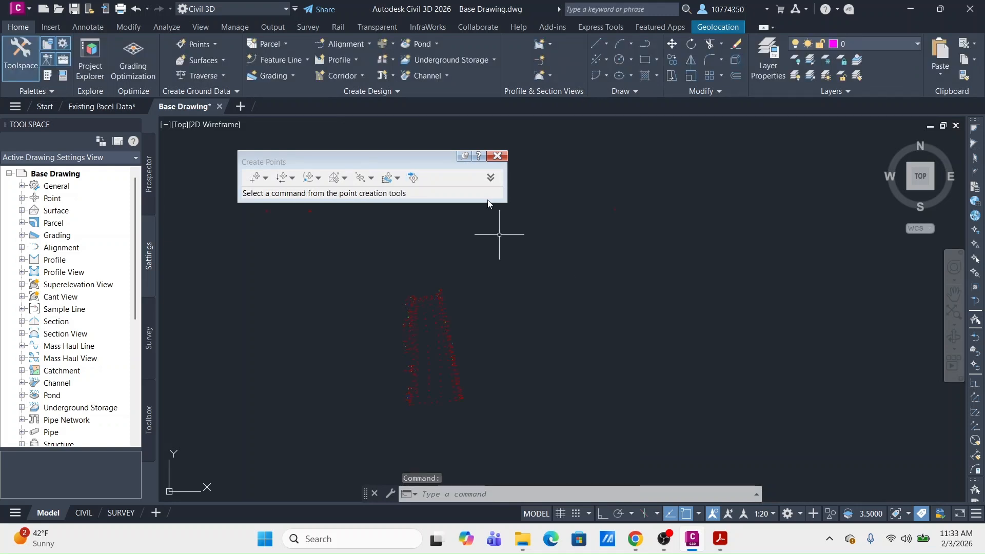
Step: Close the Create Points tools and look over the imported survey points
{"action": "left_click", "coordinate": [498, 156]}
{"action": "mouse_move", "coordinate": [494, 354]}
{"action": "middle_mouse_down"}
{"action": "mouse_move", "coordinate": [549, 255]}
{"action": "mouse_move", "coordinate": [616, 247]}
{"action": "middle_mouse_up"}
{"action": "scroll", "coordinate": [602, 268], "scroll_direction": "down", "scroll_amount": 7}
{"action": "scroll", "coordinate": [586, 257], "scroll_direction": "up", "scroll_amount": 4}
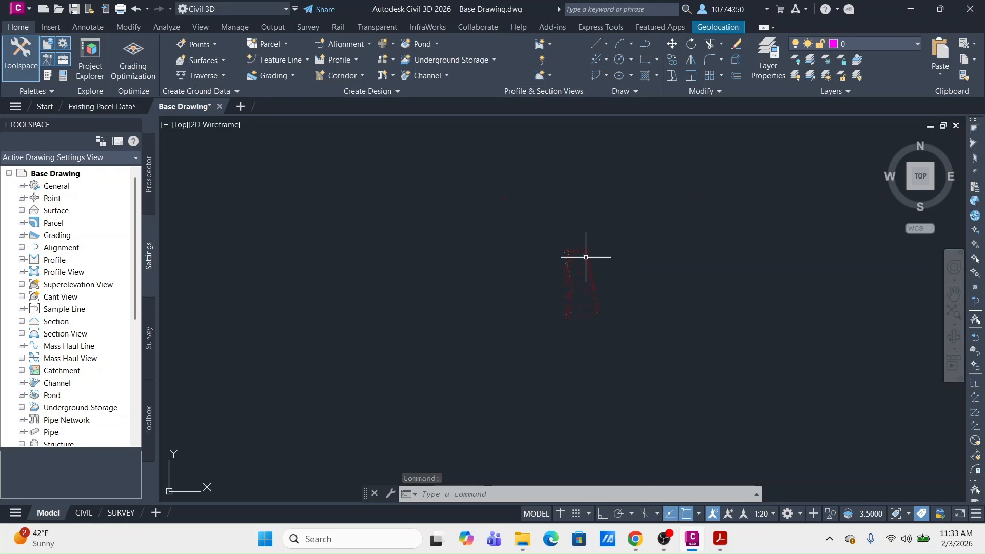
{"action": "scroll", "coordinate": [586, 257], "scroll_direction": "up", "scroll_amount": 7}
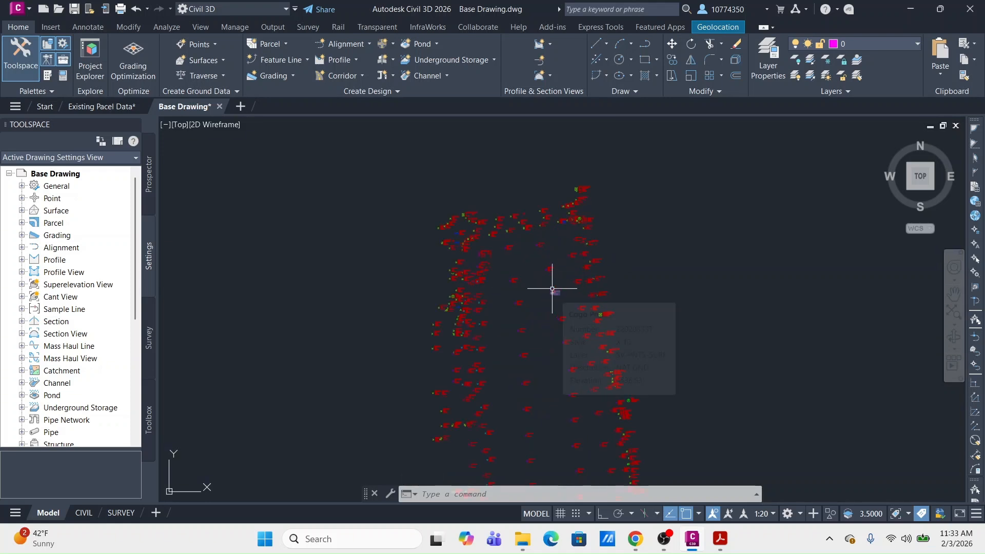
{"action": "scroll", "coordinate": [528, 266], "scroll_direction": "down", "scroll_amount": 3}
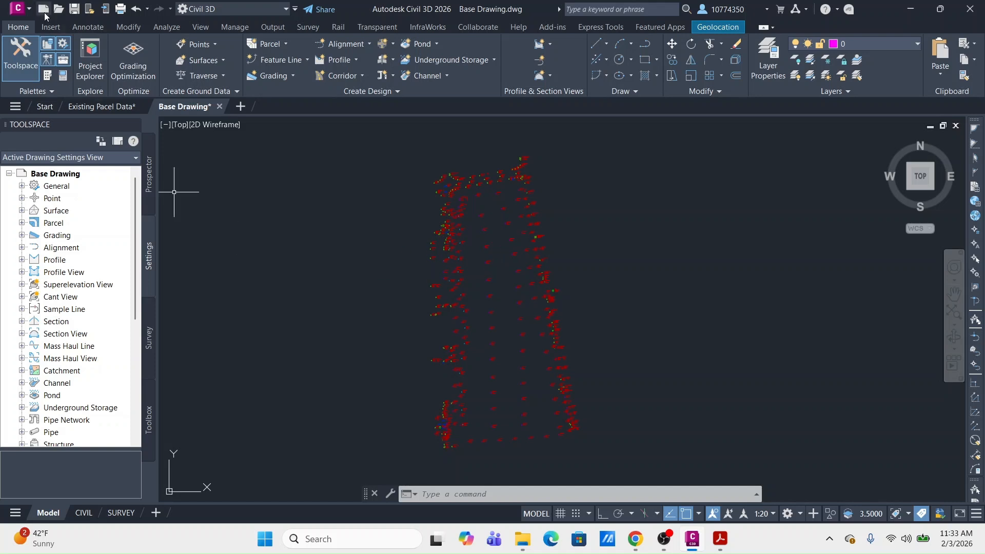
{"action": "left_click", "coordinate": [16, 12]}
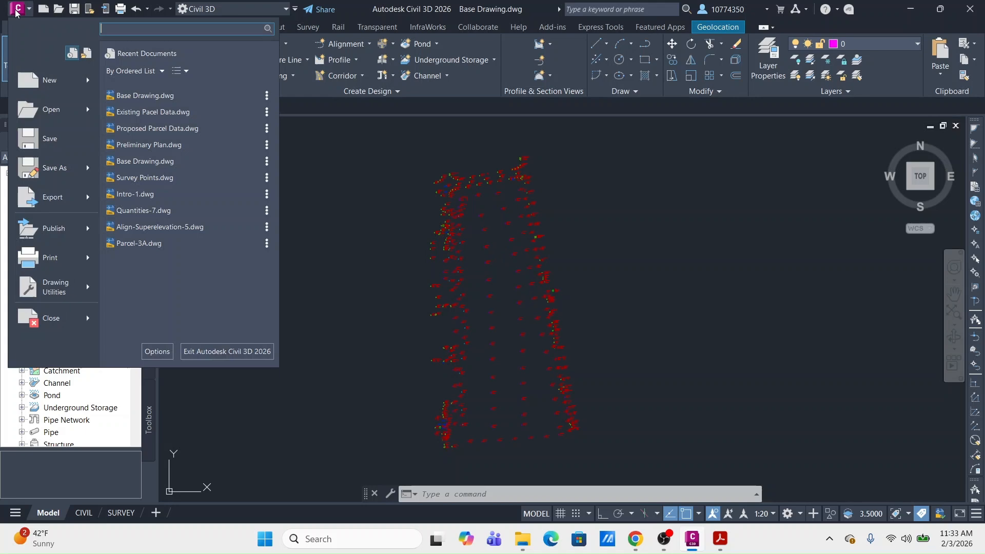
{"action": "left_click", "coordinate": [58, 178]}
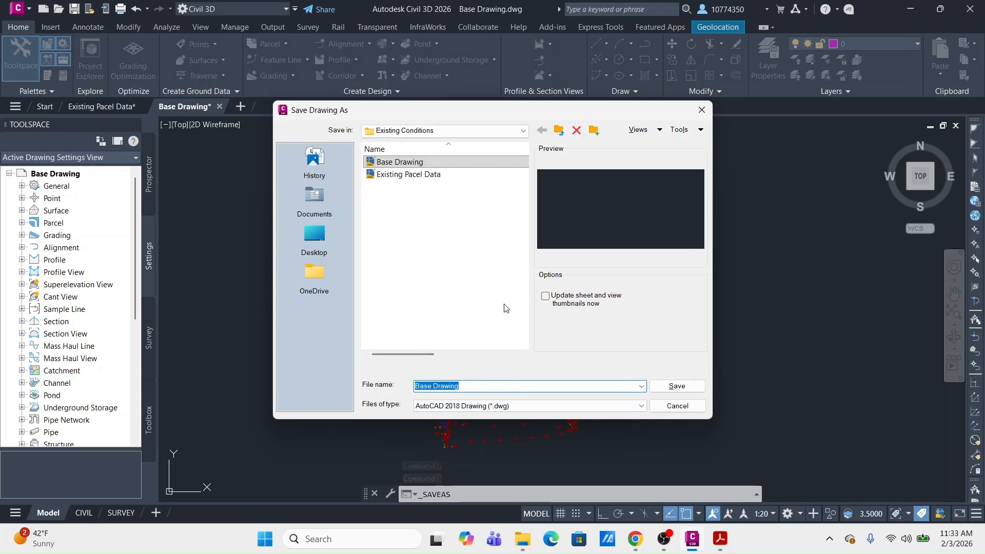
{"action": "left_click", "coordinate": [676, 405]}
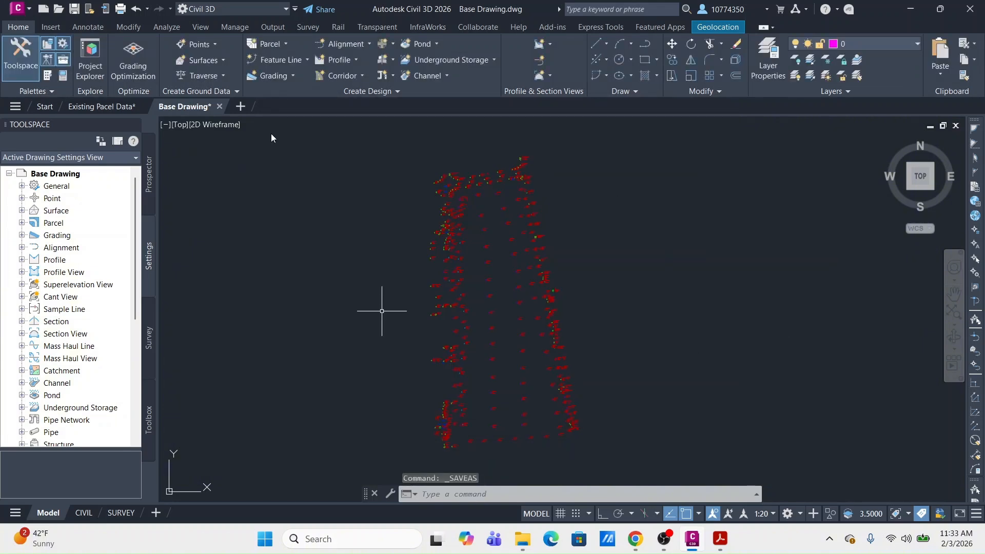
Step: Save the drawing under the new name Survey Points in the Existing Conditions folder
{"action": "type", "text": "saveas"}
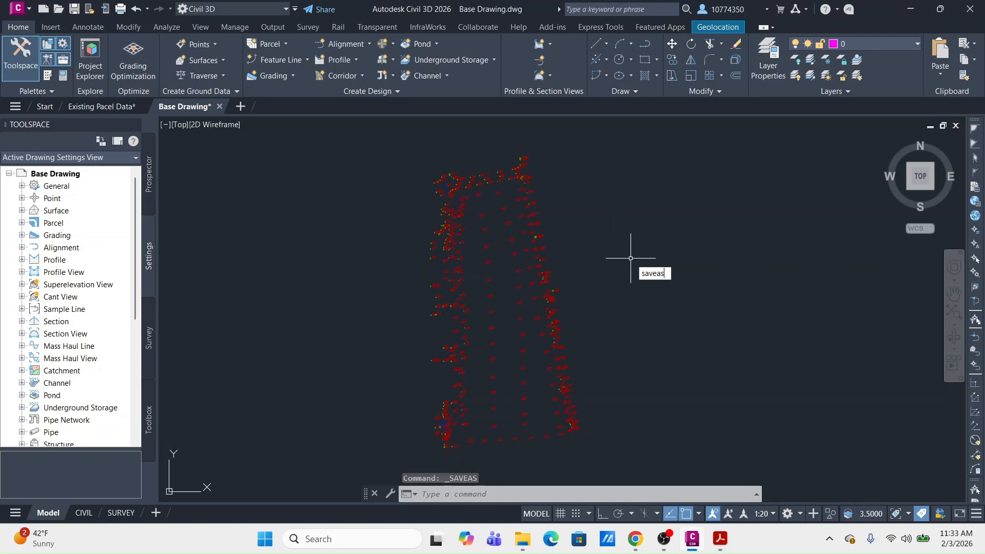
{"action": "key", "text": "Return"}
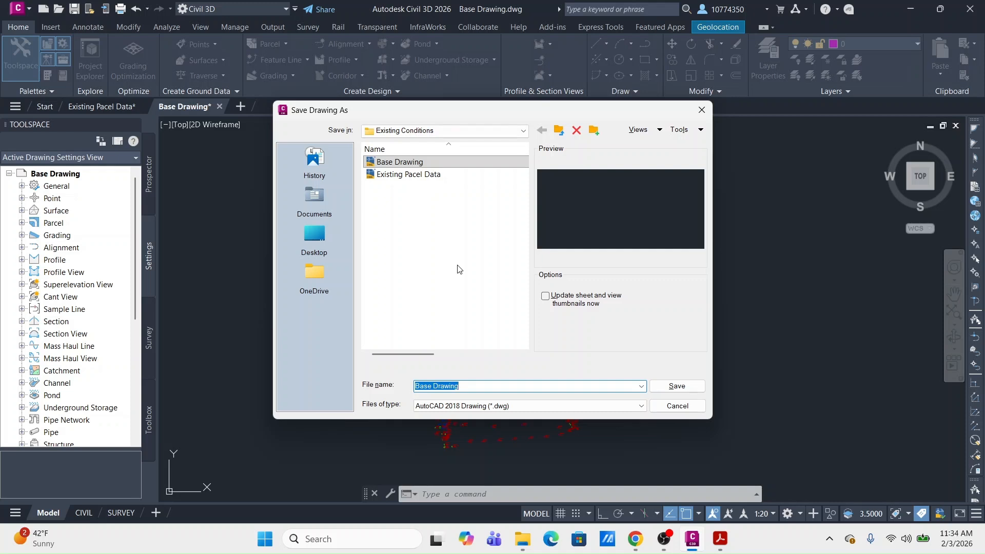
{"action": "type", "text": "Survey Points"}
{"action": "left_click", "coordinate": [682, 390]}
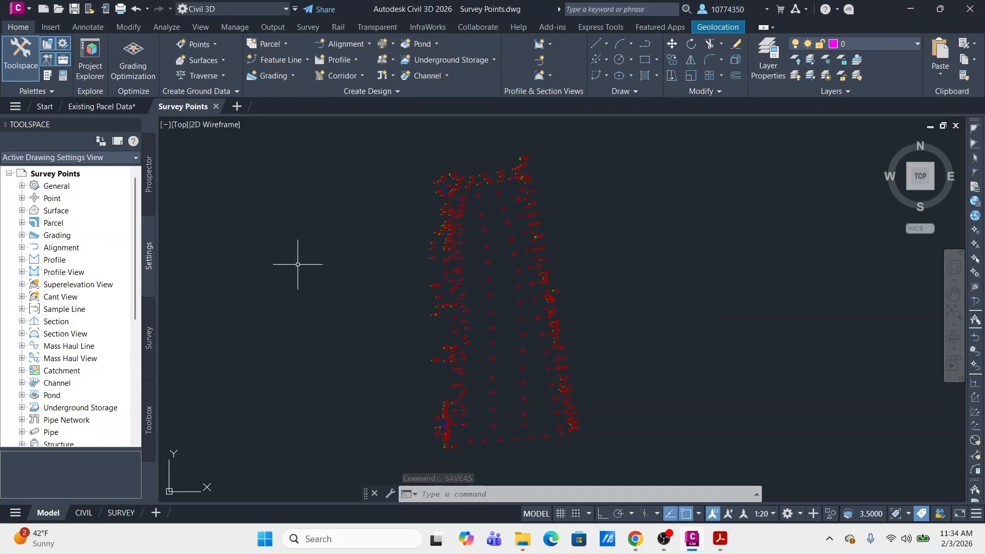
{"action": "left_click", "coordinate": [353, 208]}
{"action": "left_click", "coordinate": [292, 275]}
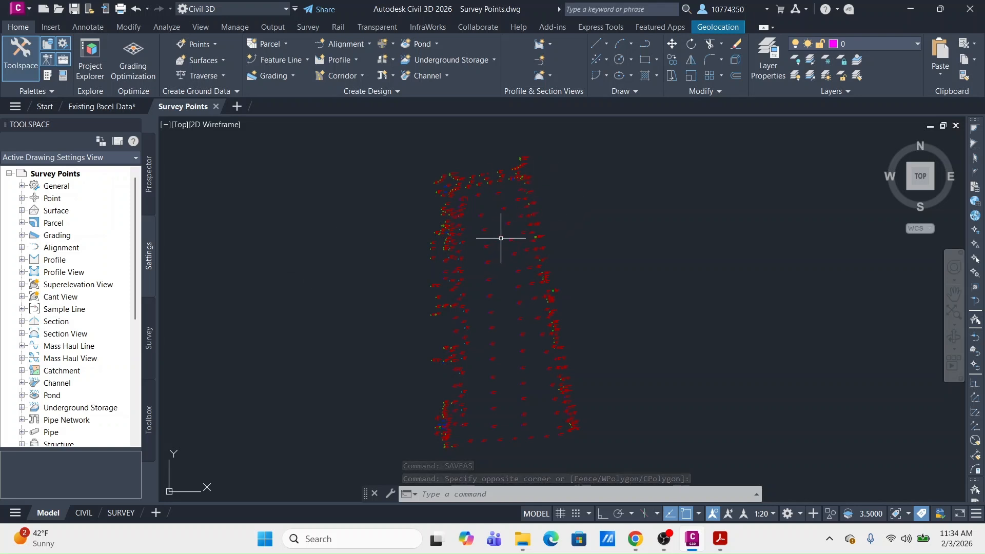
{"action": "scroll", "coordinate": [501, 238], "scroll_direction": "up", "scroll_amount": 3}
{"action": "scroll", "coordinate": [504, 236], "scroll_direction": "down", "scroll_amount": 2}
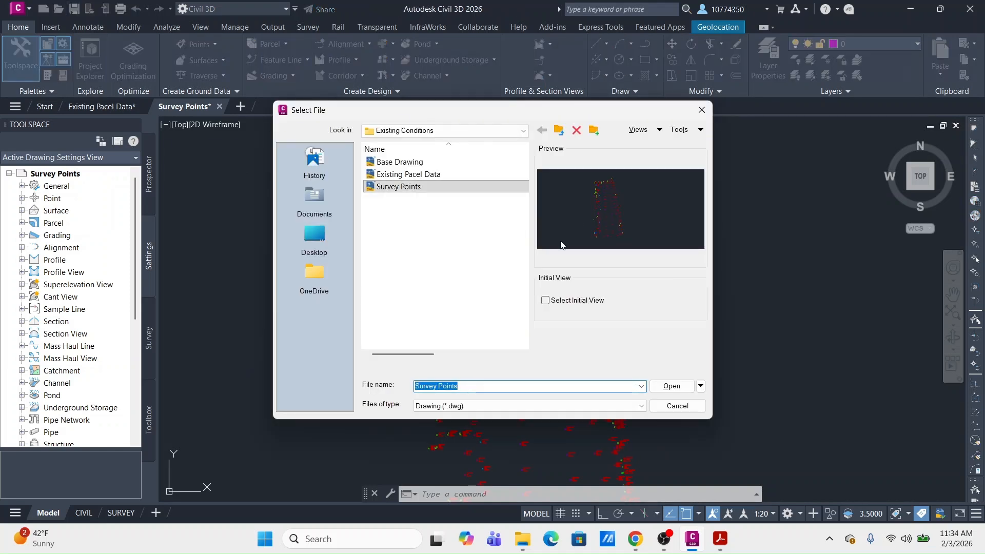
{"action": "left_click", "coordinate": [412, 163]}
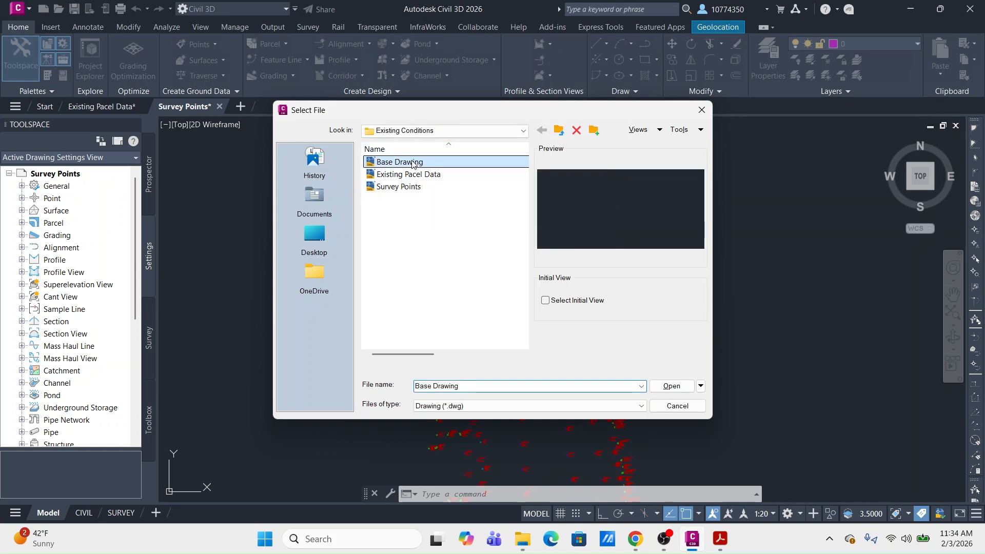
{"action": "left_click", "coordinate": [677, 406]}
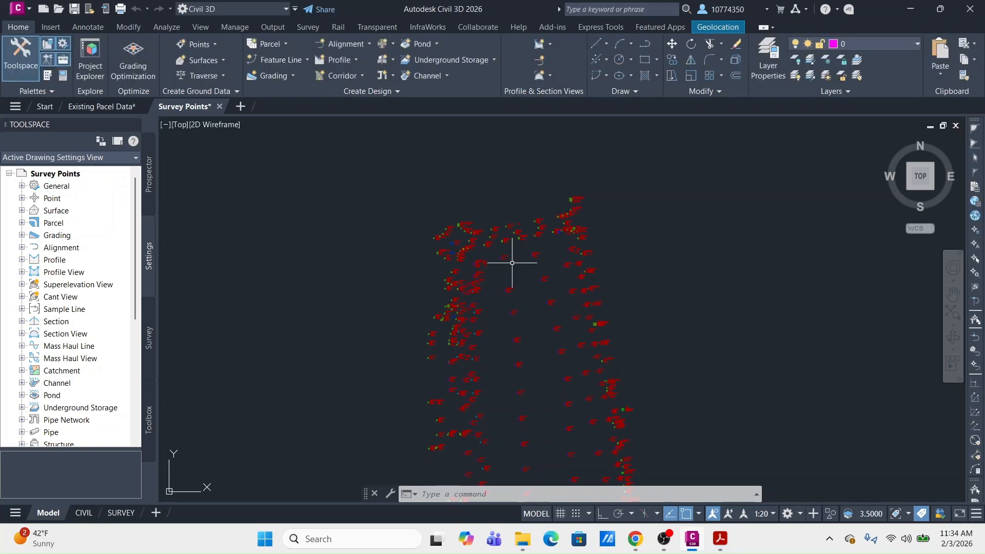
Step: Set the annotation scale of the Survey Points drawing to 1:1 and save the drawing
{"action": "scroll", "coordinate": [446, 239], "scroll_direction": "up", "scroll_amount": 5}
{"action": "scroll", "coordinate": [590, 247], "scroll_direction": "up", "scroll_amount": 3}
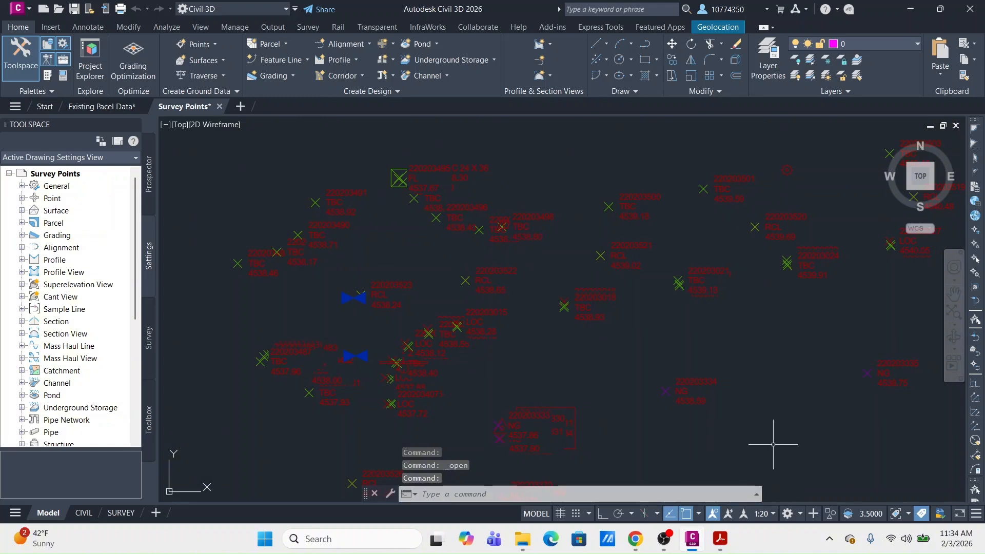
{"action": "left_click", "coordinate": [765, 514]}
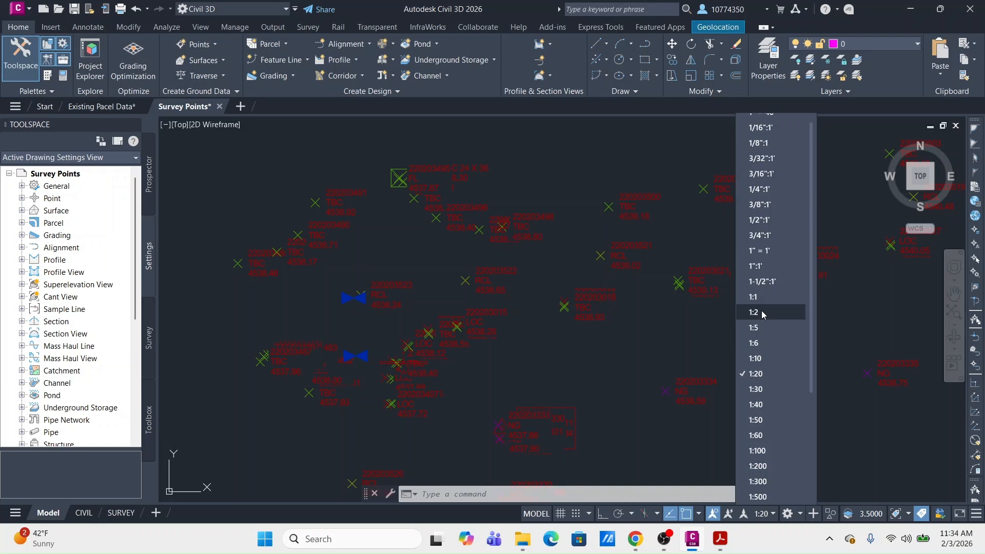
{"action": "left_click", "coordinate": [764, 281]}
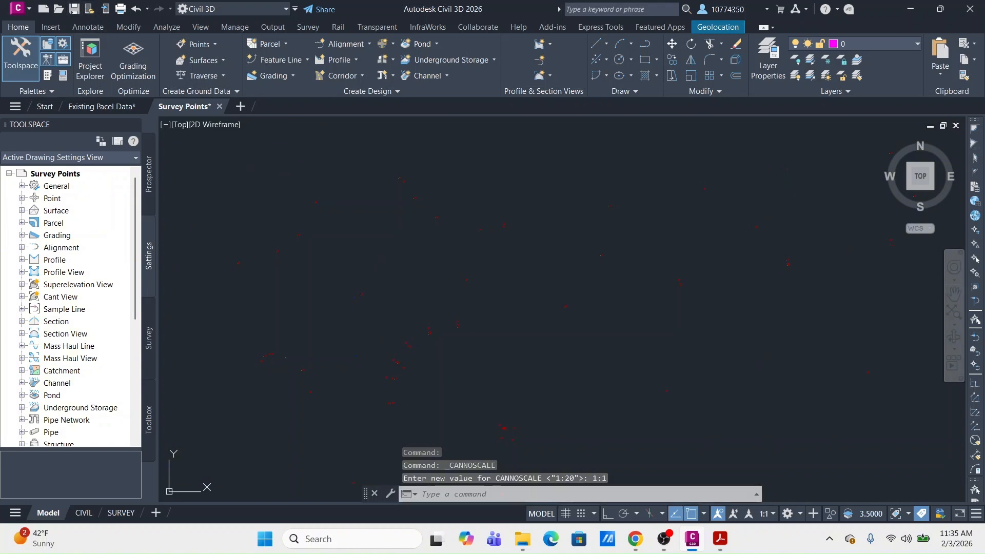
{"action": "key", "text": "ctrl+s"}
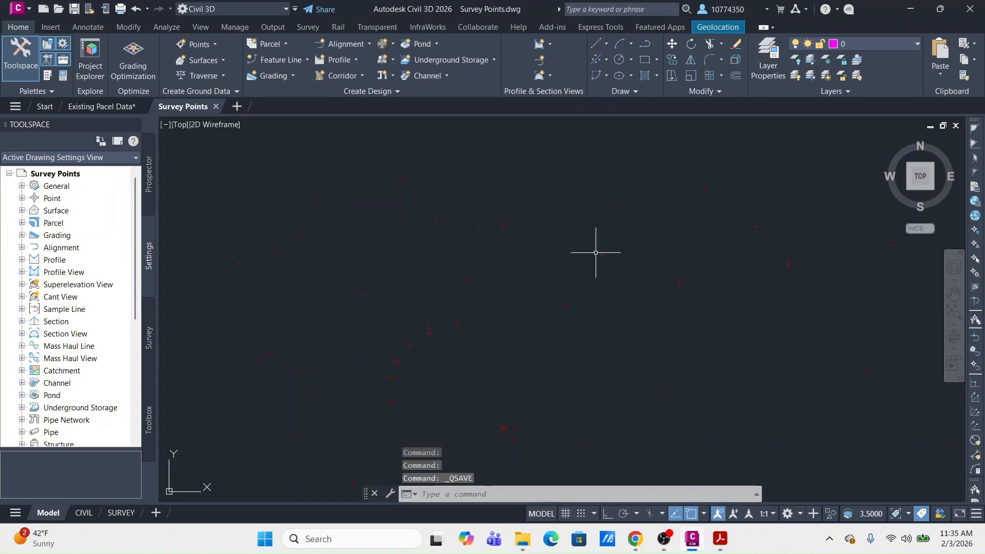
{"action": "key", "text": "Escape"}
{"action": "key", "text": "Escape"}
{"action": "key", "text": "Escape"}
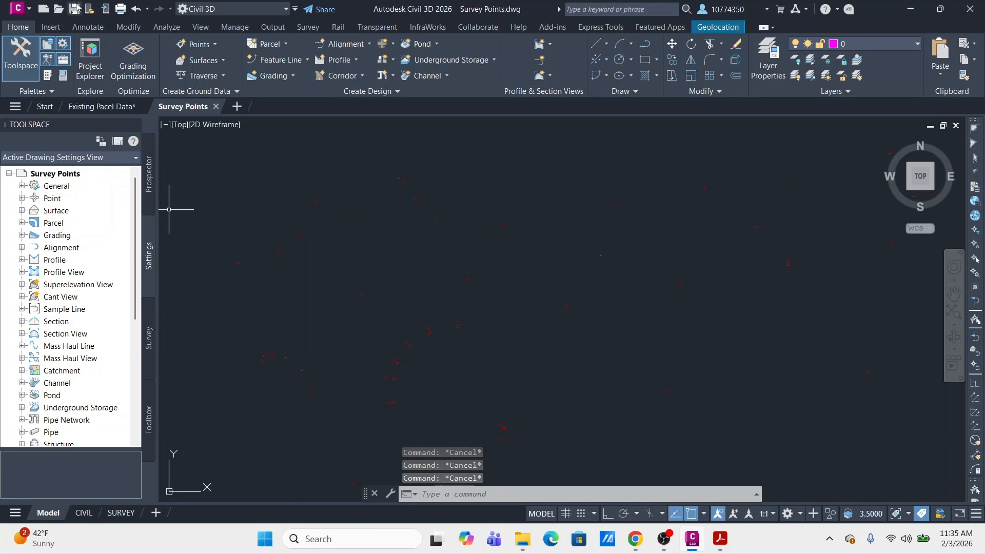
{"action": "key", "text": "ctrl+s"}
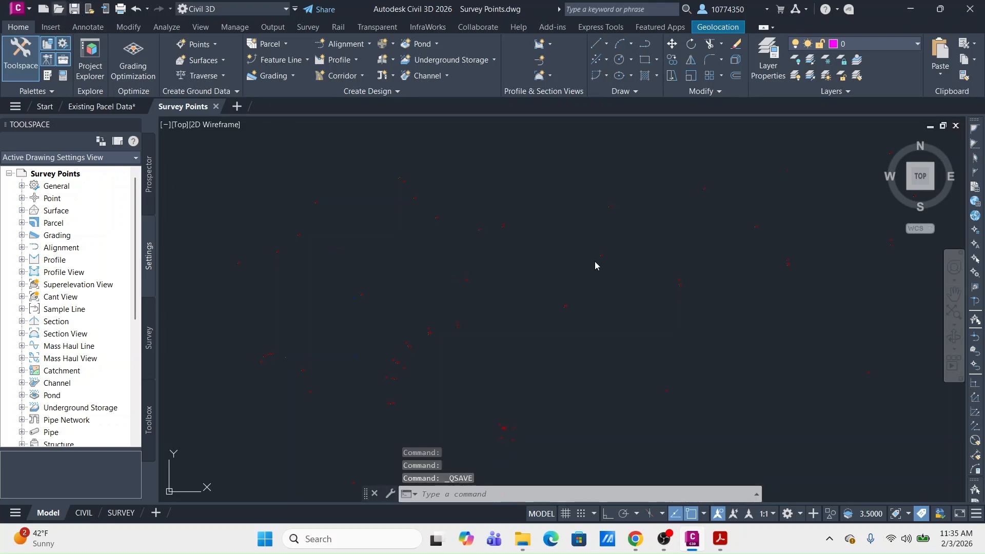
Step: Open the Base Drawing file from the Existing Conditions folder
{"action": "key", "text": "ctrl+o"}
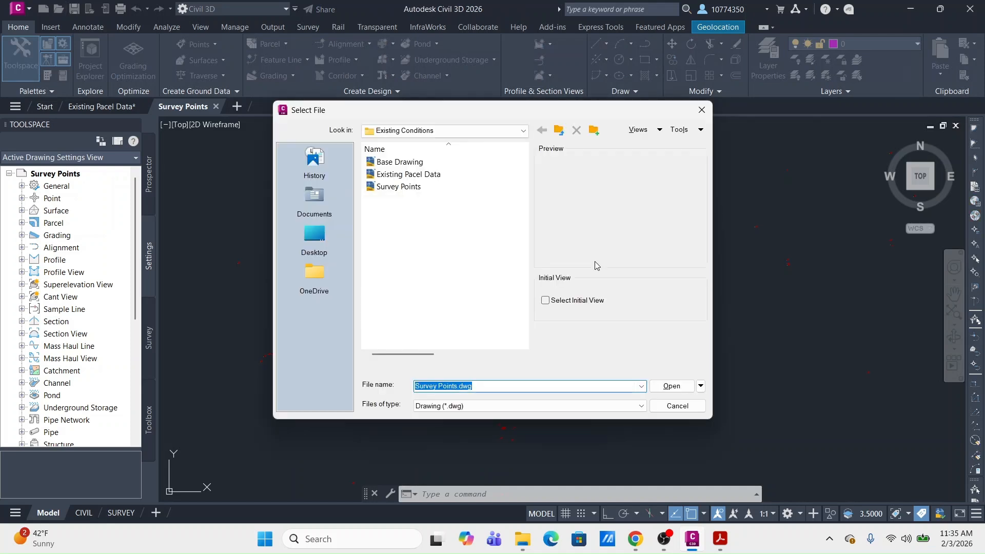
{"action": "left_click", "coordinate": [400, 162]}
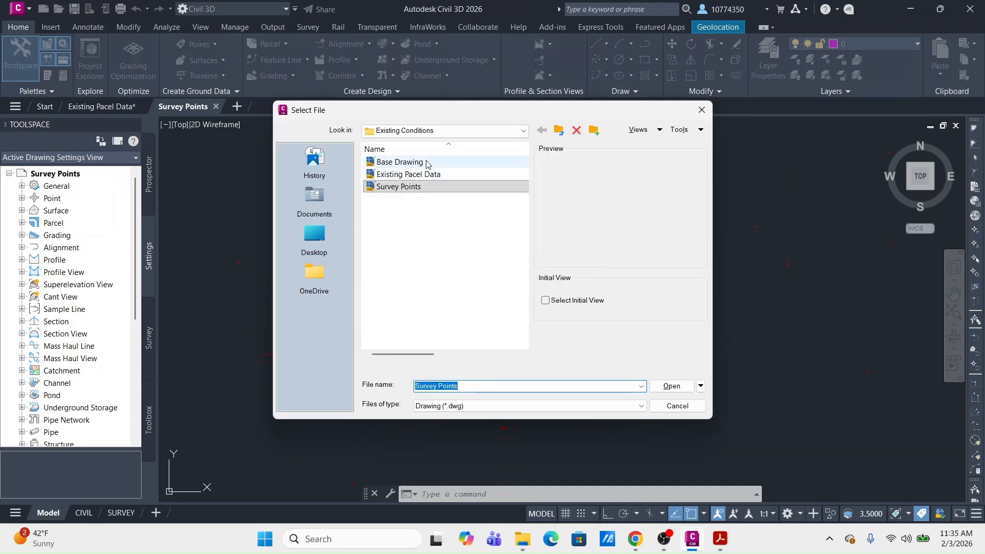
{"action": "left_click", "coordinate": [669, 386]}
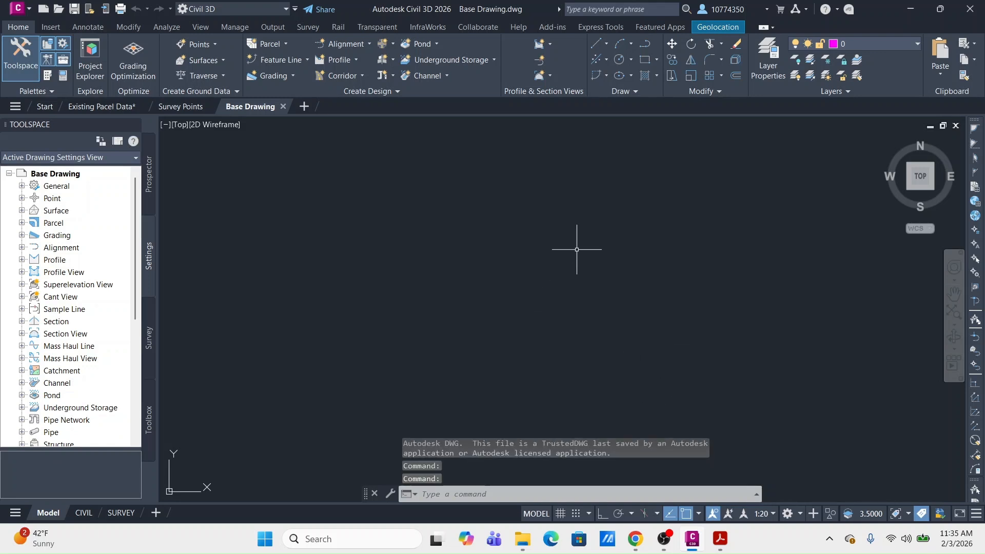
Step: Start attaching a DWG external reference and choose Survey Points from College 2023, Spring 2026, SURV 4930 Capstone, Project Files, Existing Conditions
{"action": "type", "text": "xref"}
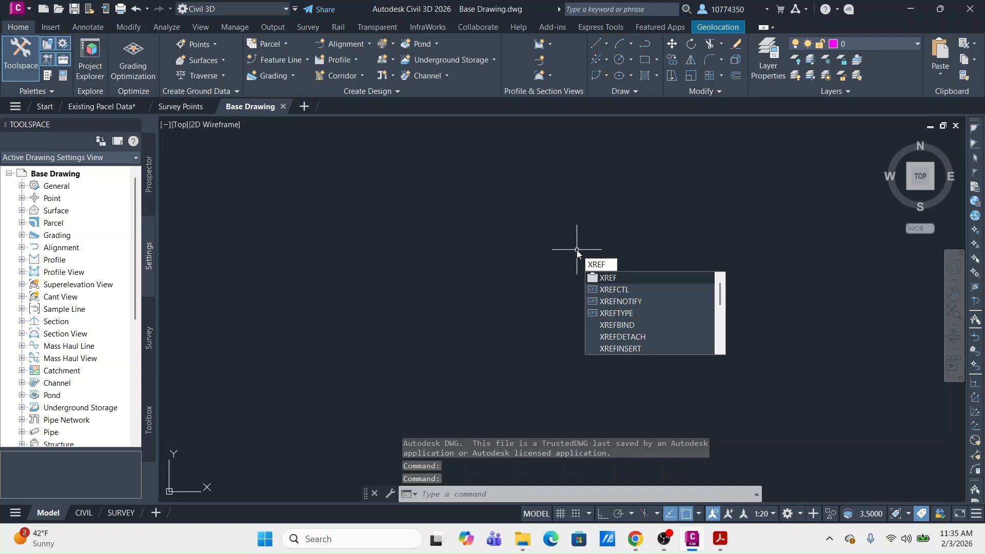
{"action": "key", "text": "Return"}
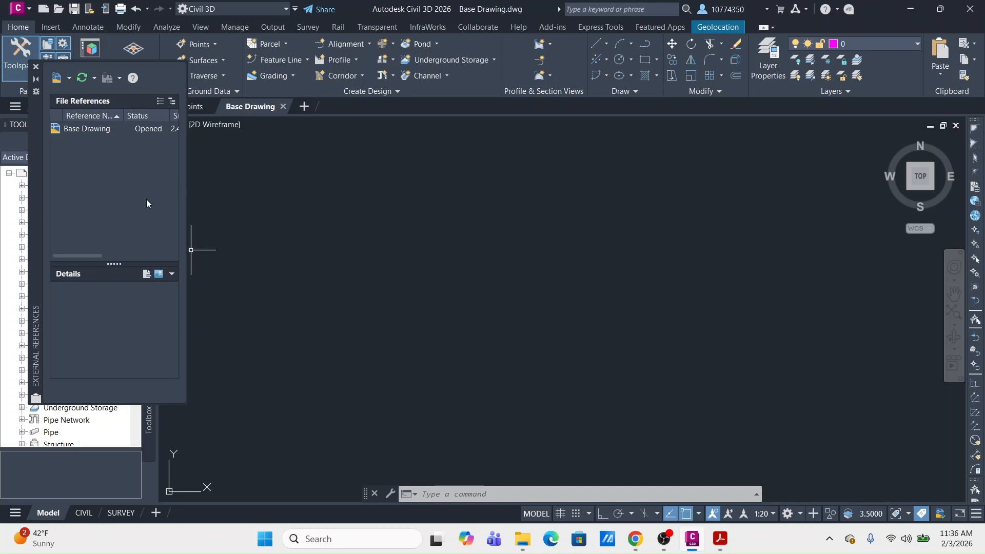
{"action": "left_click", "coordinate": [57, 78]}
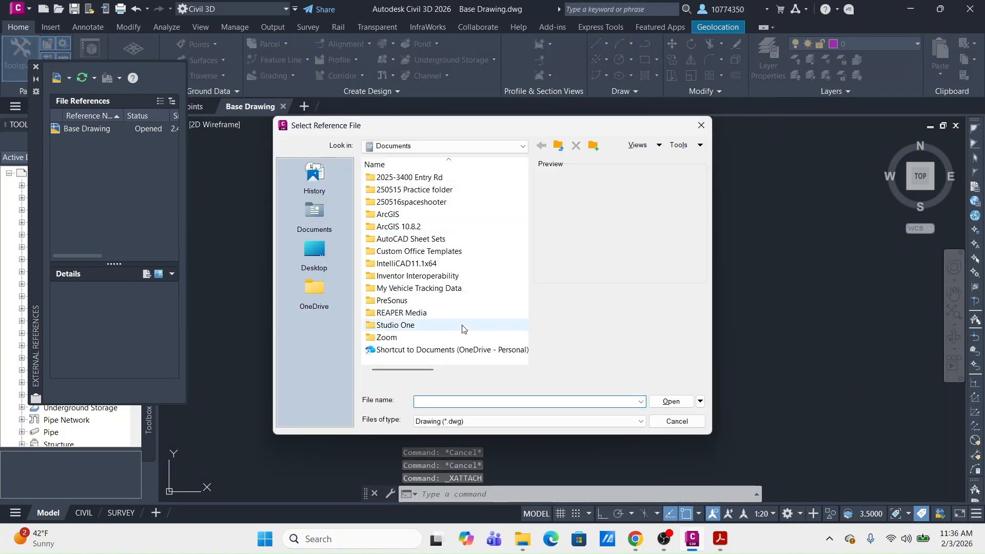
{"action": "left_click", "coordinate": [430, 145]}
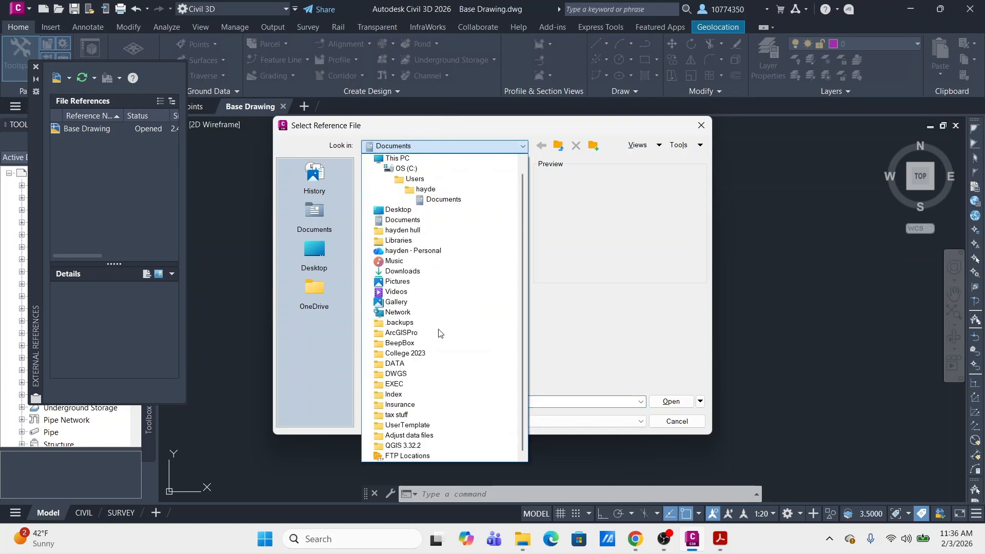
{"action": "left_click", "coordinate": [429, 353]}
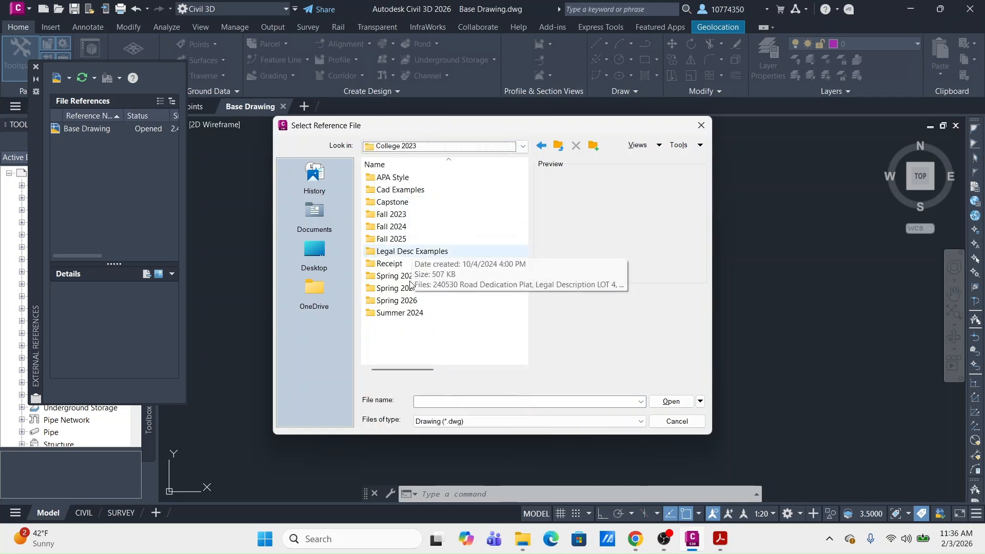
{"action": "double_click", "coordinate": [396, 300]}
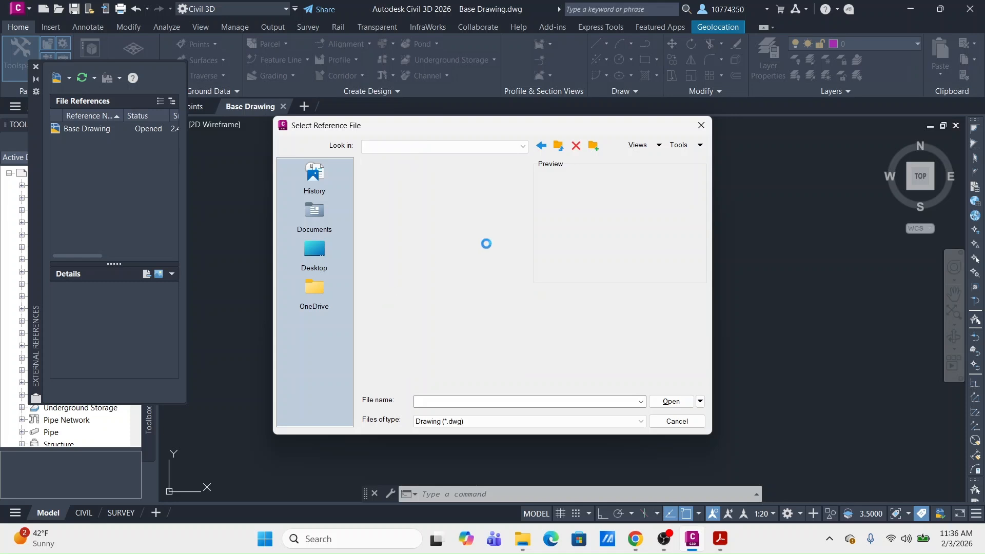
{"action": "double_click", "coordinate": [433, 190]}
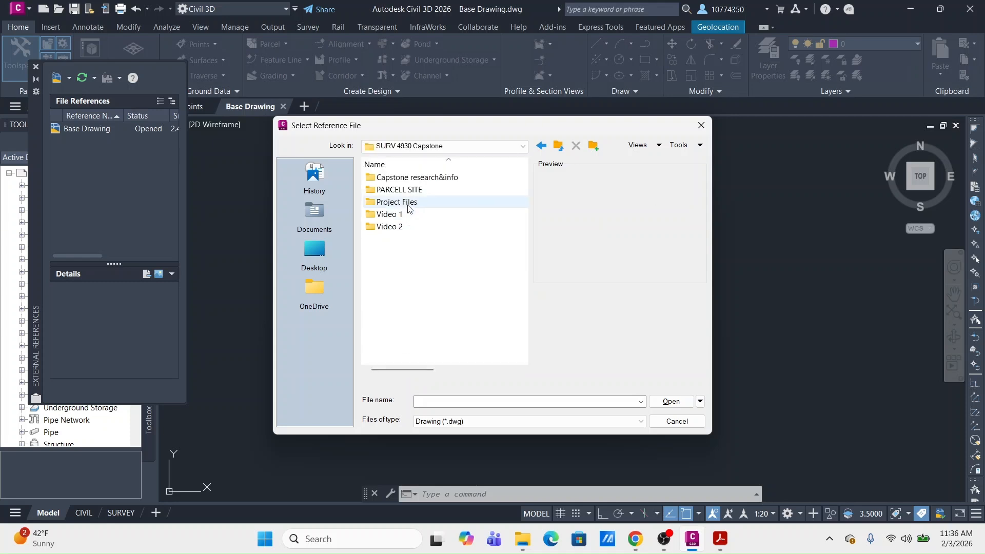
{"action": "left_click", "coordinate": [409, 205]}
{"action": "double_click", "coordinate": [408, 205]}
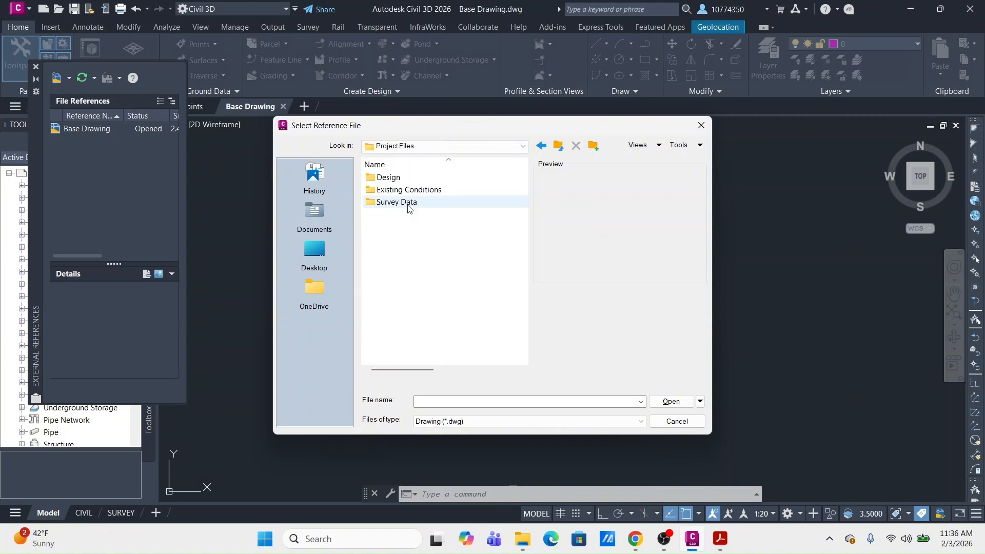
{"action": "left_click", "coordinate": [408, 190]}
{"action": "double_click", "coordinate": [408, 190]}
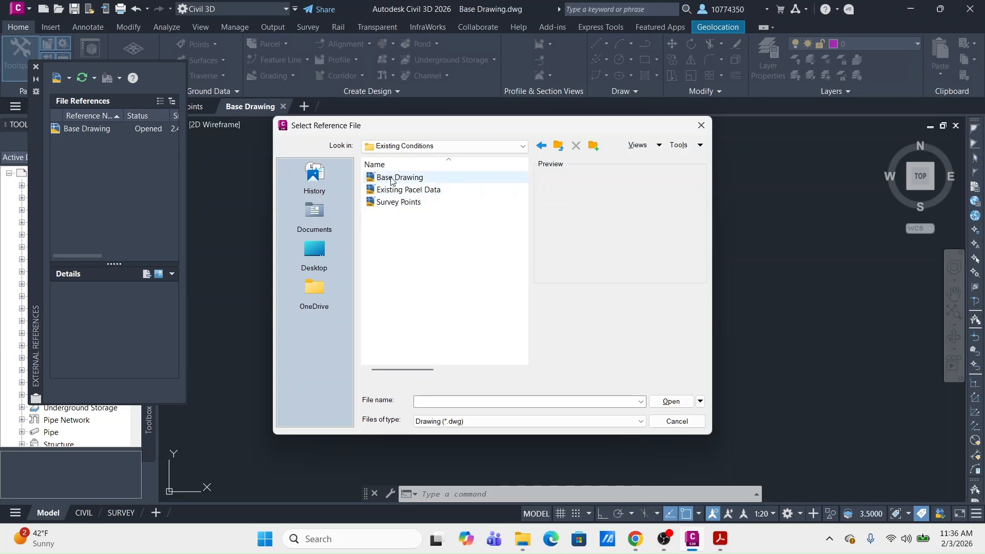
{"action": "left_click", "coordinate": [393, 203]}
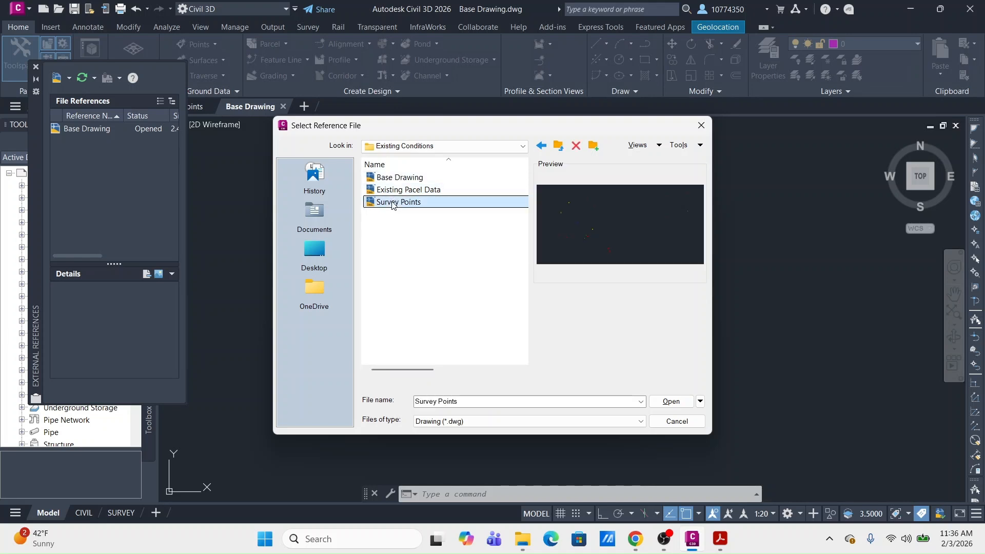
{"action": "left_click", "coordinate": [672, 401]}
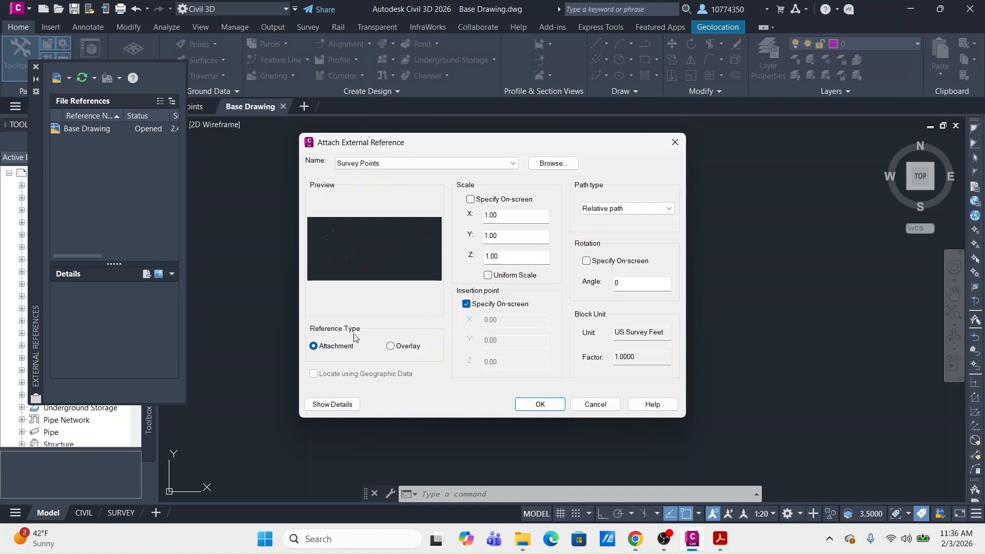
Step: Attach Survey Points as an overlay at insertion point 0, 0, 0 instead of specifying it on-screen
{"action": "left_click", "coordinate": [467, 305]}
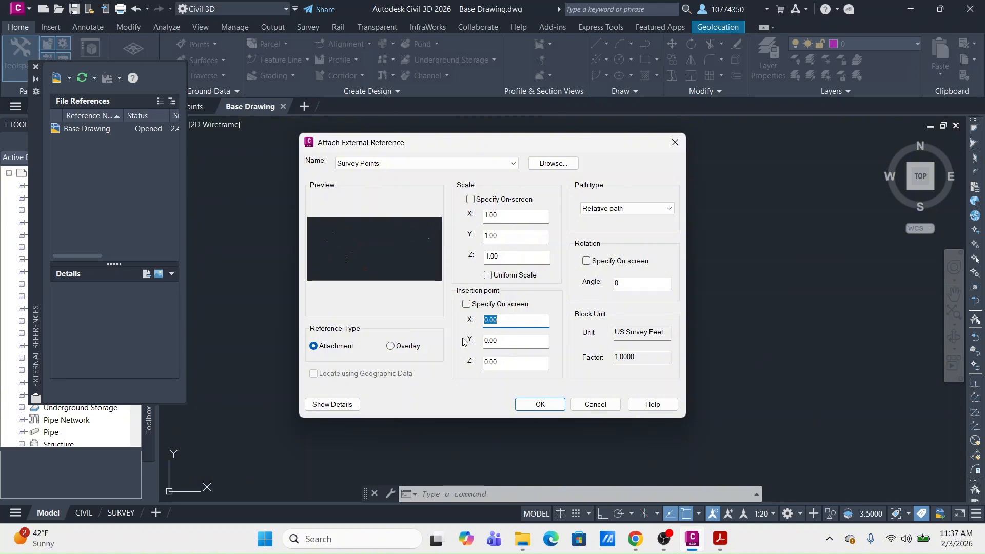
{"action": "left_click", "coordinate": [391, 346]}
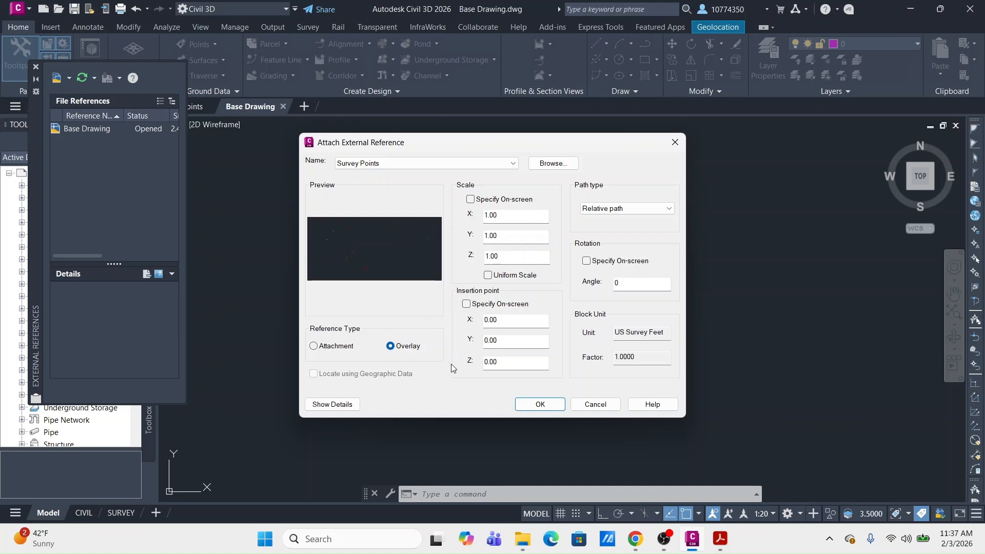
{"action": "left_click", "coordinate": [539, 405]}
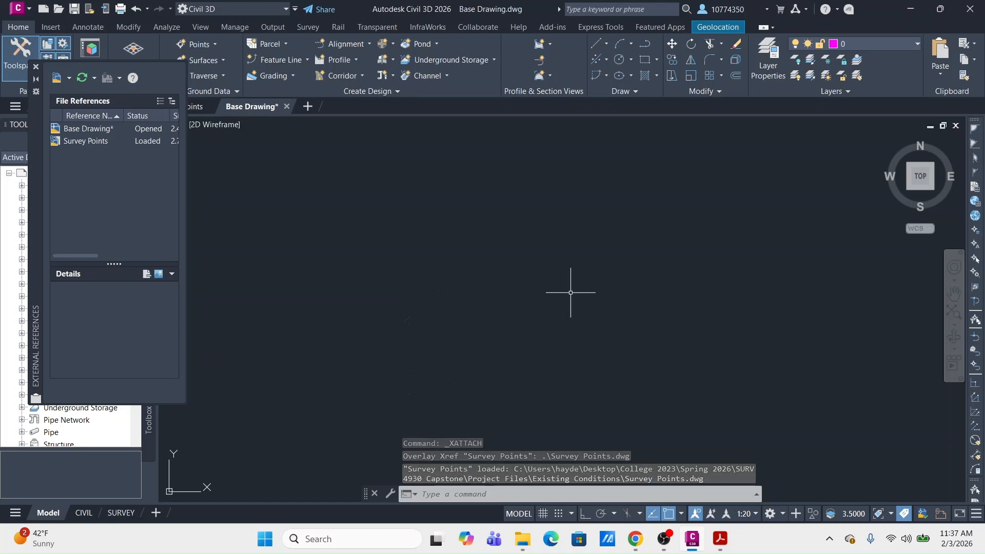
Step: Zoom to the drawing extents, select the Survey Points reference and inspect its points and labels up close
{"action": "middle_click", "coordinate": [541, 251]}
{"action": "middle_click", "coordinate": [541, 251]}
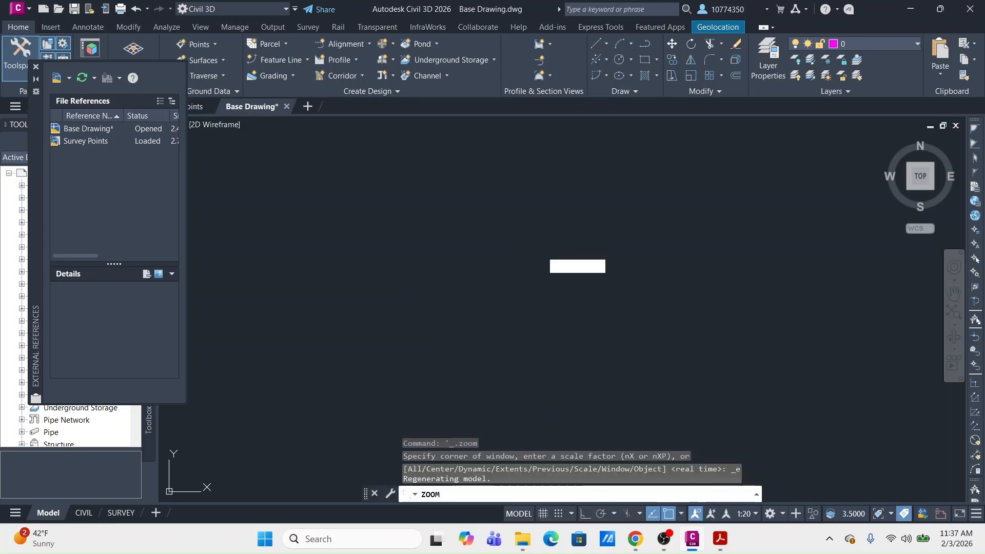
{"action": "left_click", "coordinate": [674, 186]}
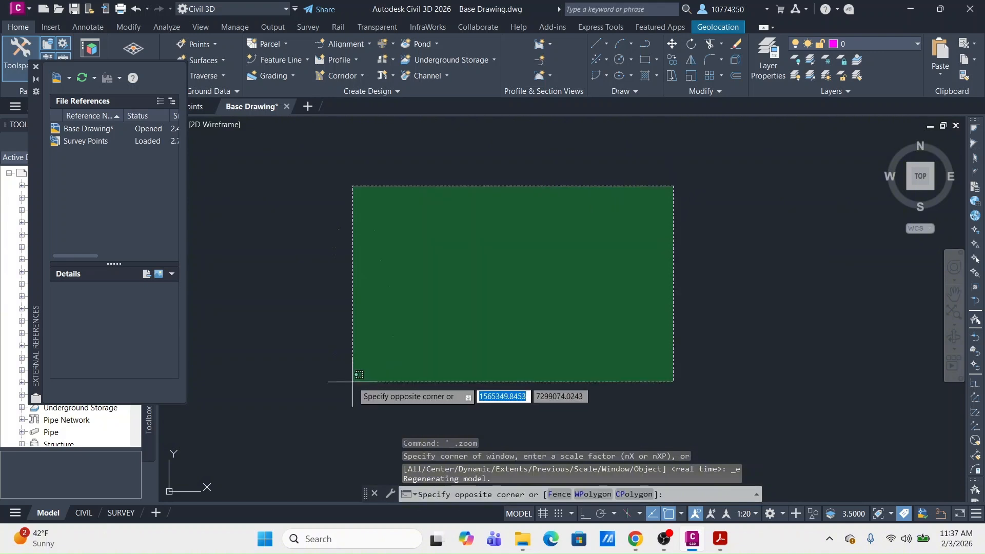
{"action": "left_click", "coordinate": [353, 381]}
{"action": "mouse_move", "coordinate": [388, 308]}
{"action": "middle_mouse_down"}
{"action": "mouse_move", "coordinate": [611, 284]}
{"action": "mouse_move", "coordinate": [686, 303]}
{"action": "middle_mouse_up"}
{"action": "scroll", "coordinate": [664, 229], "scroll_direction": "up", "scroll_amount": 3}
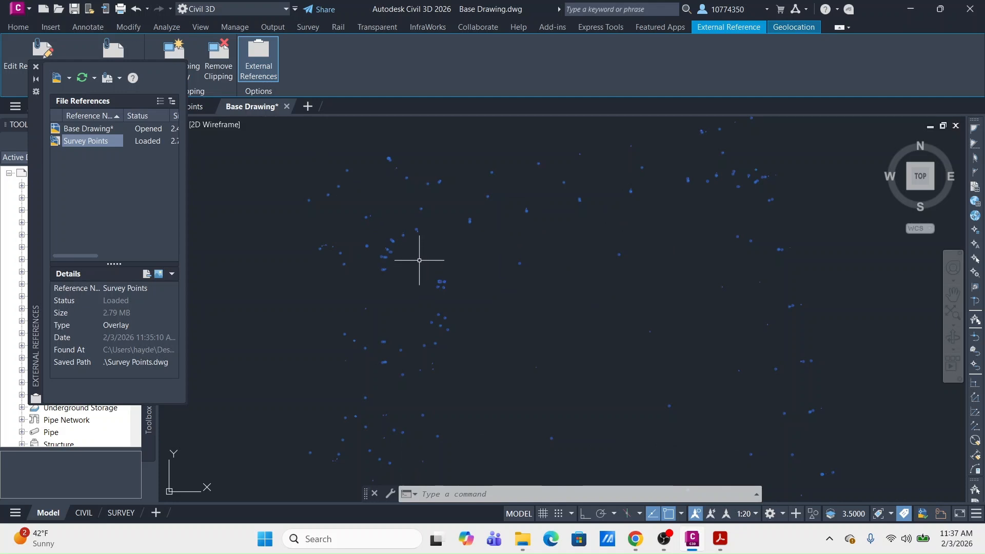
{"action": "scroll", "coordinate": [402, 268], "scroll_direction": "up", "scroll_amount": 10}
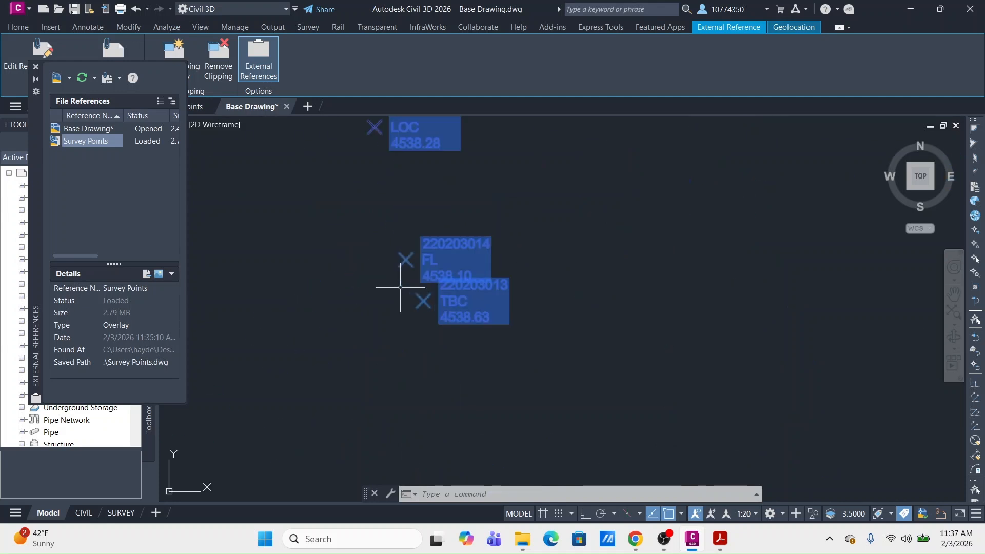
{"action": "scroll", "coordinate": [404, 319], "scroll_direction": "down", "scroll_amount": 2}
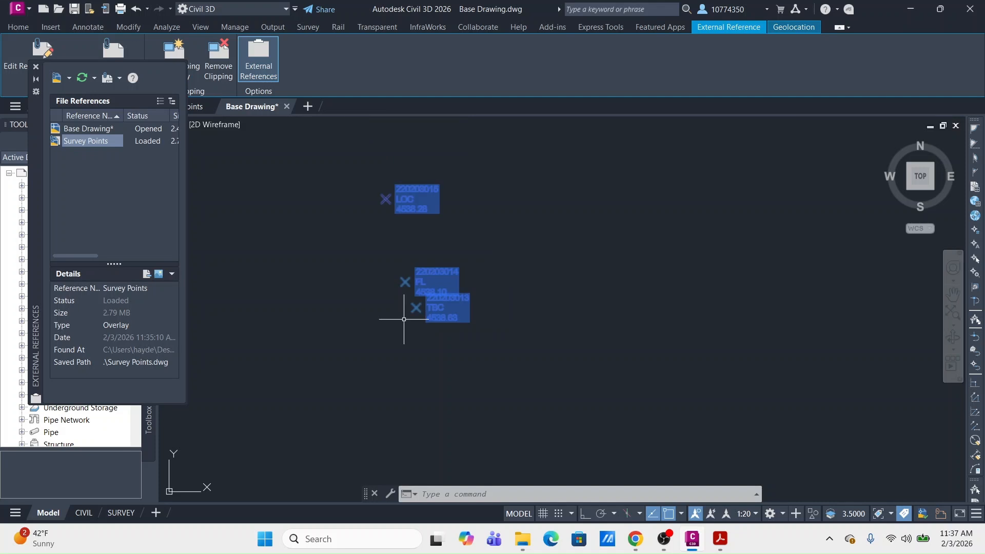
{"action": "middle_click_drag", "start_coordinate": [404, 319], "coordinate": [548, 277]}
{"action": "scroll", "coordinate": [548, 279], "scroll_direction": "down", "scroll_amount": 2}
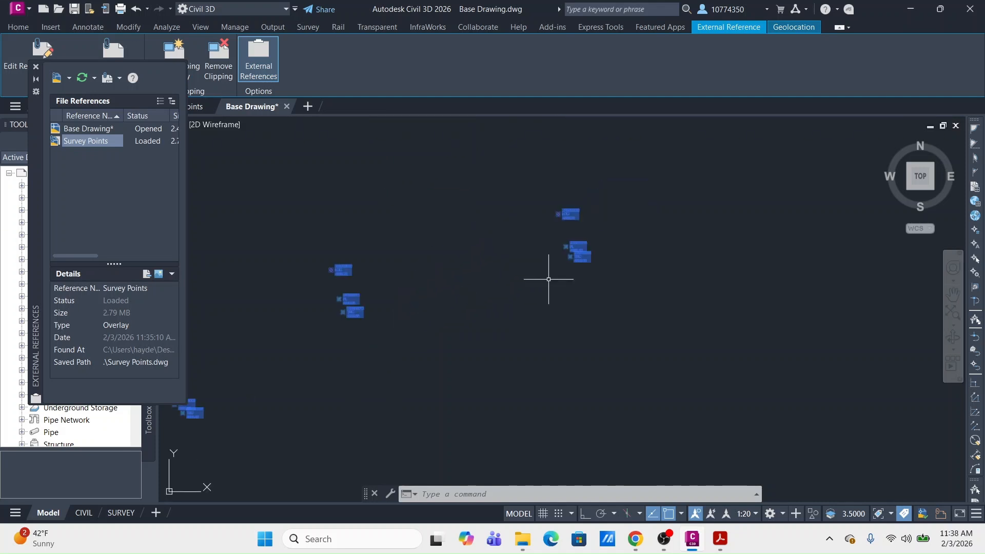
{"action": "scroll", "coordinate": [549, 279], "scroll_direction": "down", "scroll_amount": 4}
{"action": "mouse_move", "coordinate": [607, 326]}
{"action": "middle_mouse_down"}
{"action": "mouse_move", "coordinate": [530, 223]}
{"action": "mouse_move", "coordinate": [524, 266]}
{"action": "mouse_move", "coordinate": [535, 231]}
{"action": "mouse_move", "coordinate": [526, 238]}
{"action": "middle_mouse_up"}
{"action": "scroll", "coordinate": [527, 231], "scroll_direction": "down", "scroll_amount": 3}
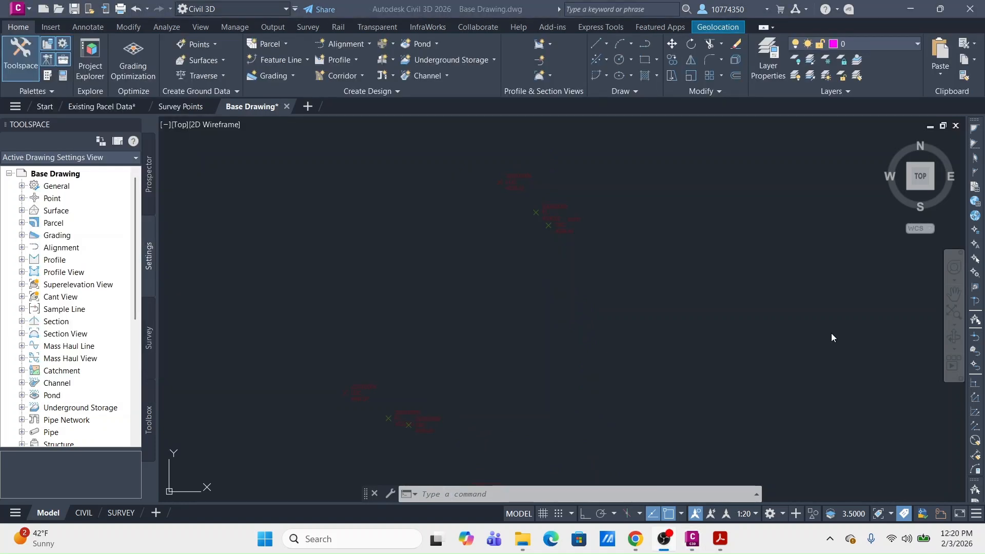
{"action": "left_click", "coordinate": [632, 269]}
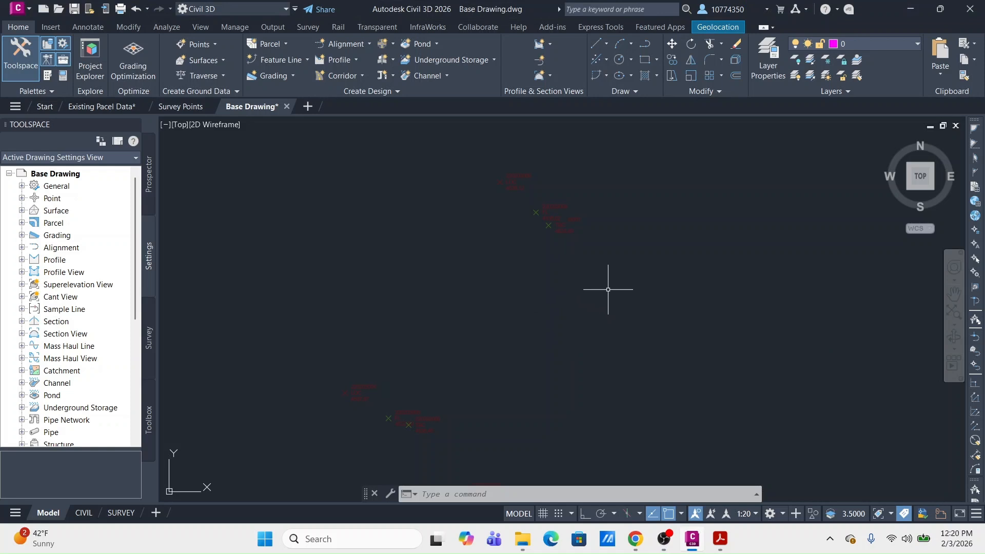
{"action": "key", "text": "Escape"}
{"action": "key", "text": "Escape"}
{"action": "key", "text": "Escape"}
{"action": "key", "text": "alt+Tab"}
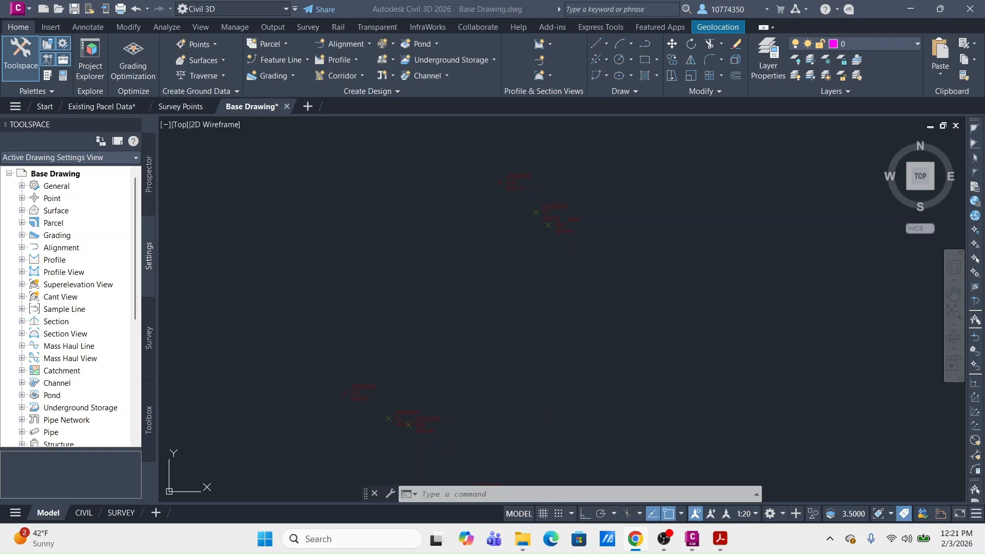
{"action": "left_click", "coordinate": [560, 319]}
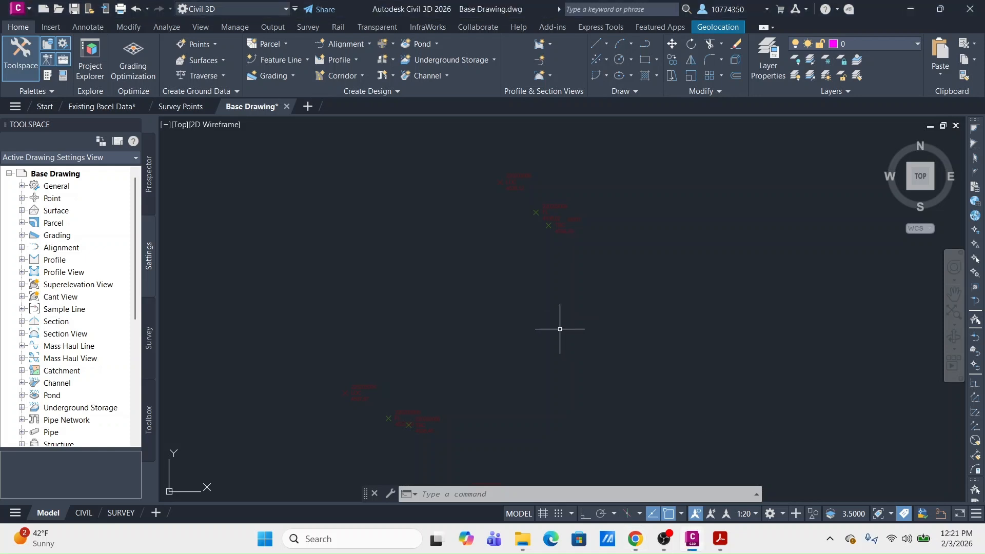
{"action": "key", "text": "Escape"}
{"action": "key", "text": "Escape"}
{"action": "key", "text": "Escape"}
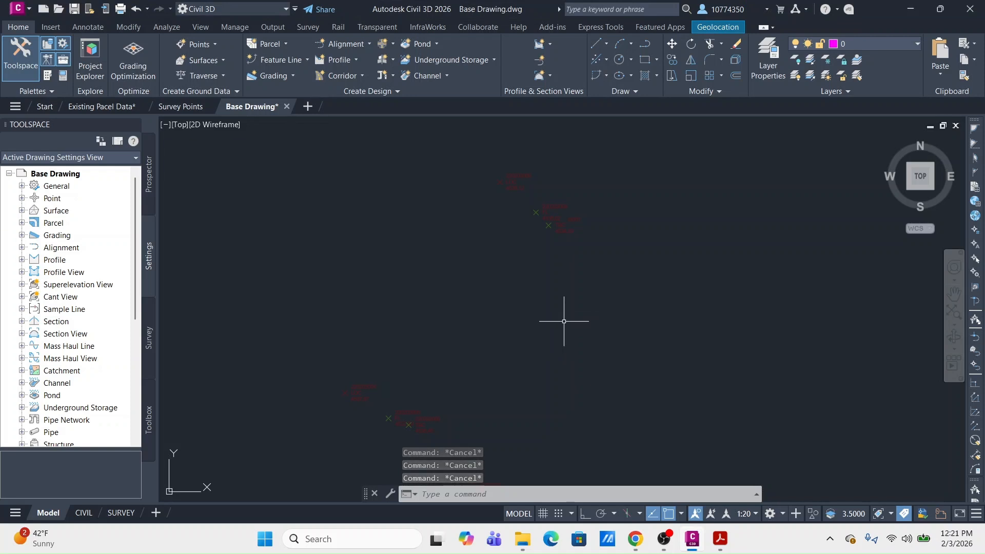
Step: Draw three connected segments with the Line command, forming an open-topped shape in the empty area southeast of the survey points
{"action": "type", "text": "L"}
{"action": "key", "text": "Return"}
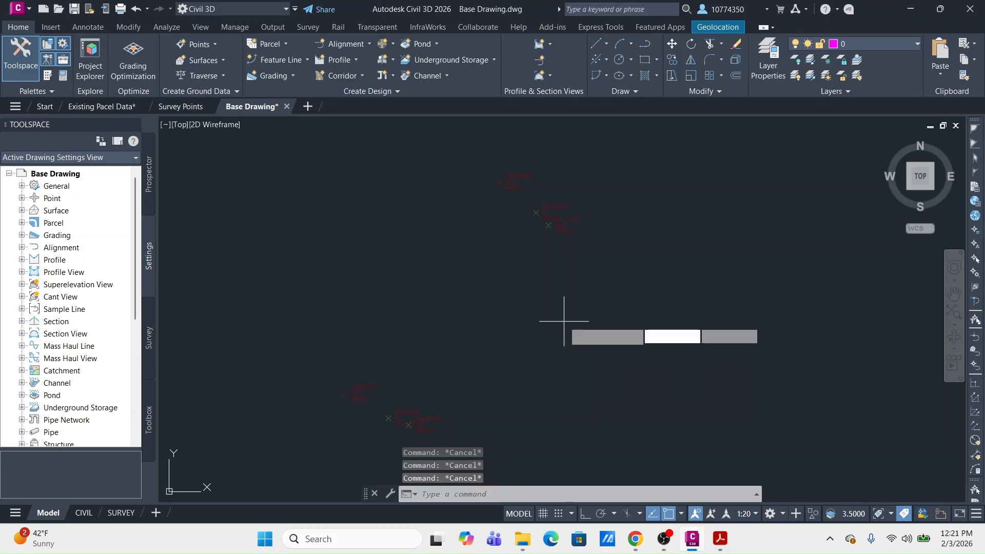
{"action": "left_click", "coordinate": [640, 271]}
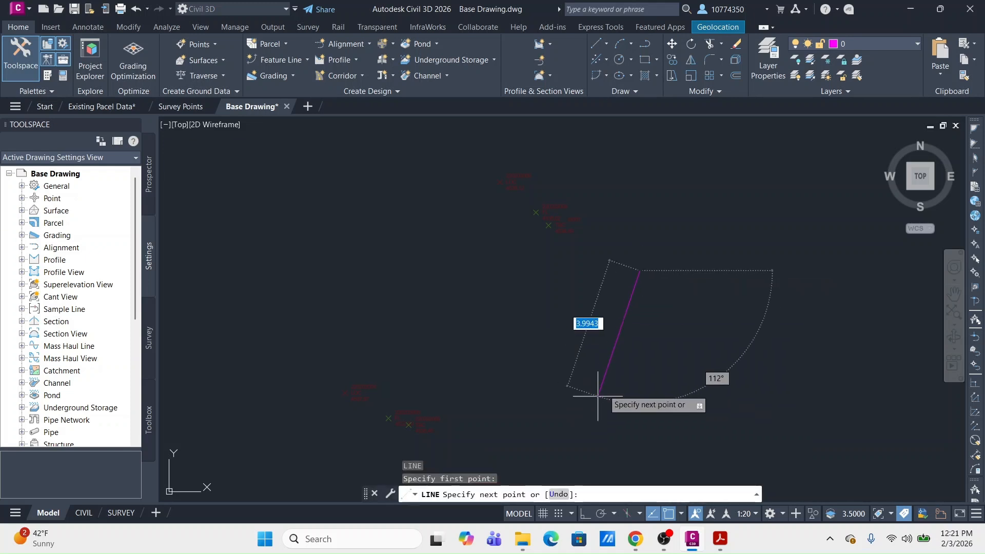
{"action": "left_click", "coordinate": [611, 376]}
{"action": "left_click", "coordinate": [814, 385]}
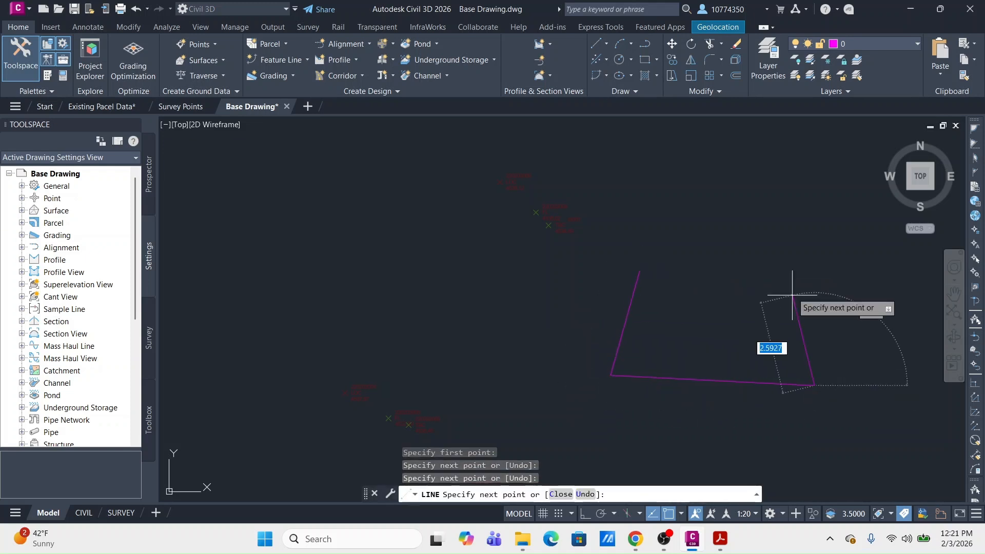
{"action": "left_click", "coordinate": [790, 286]}
{"action": "key", "text": "Return"}
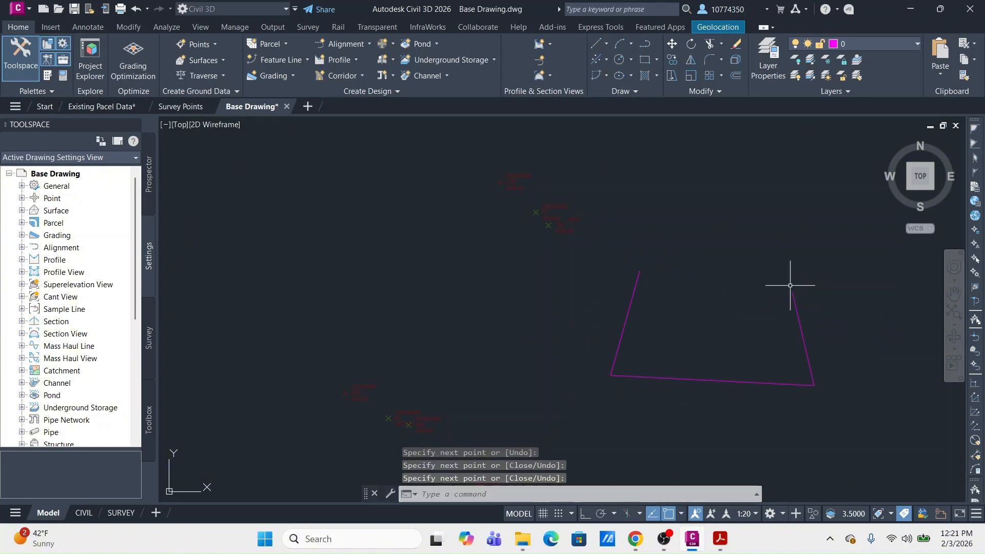
Step: Select the three line segments one by one to check that they are separate objects, and clear the selection
{"action": "left_click", "coordinate": [644, 320]}
{"action": "left_click", "coordinate": [599, 346]}
{"action": "left_click", "coordinate": [731, 362]}
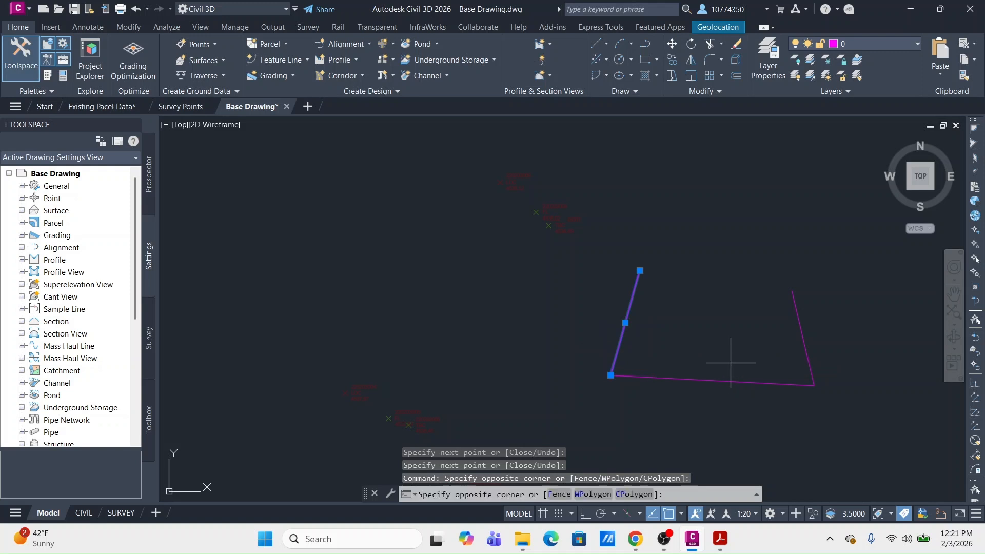
{"action": "left_click", "coordinate": [709, 402]}
{"action": "left_click", "coordinate": [806, 309]}
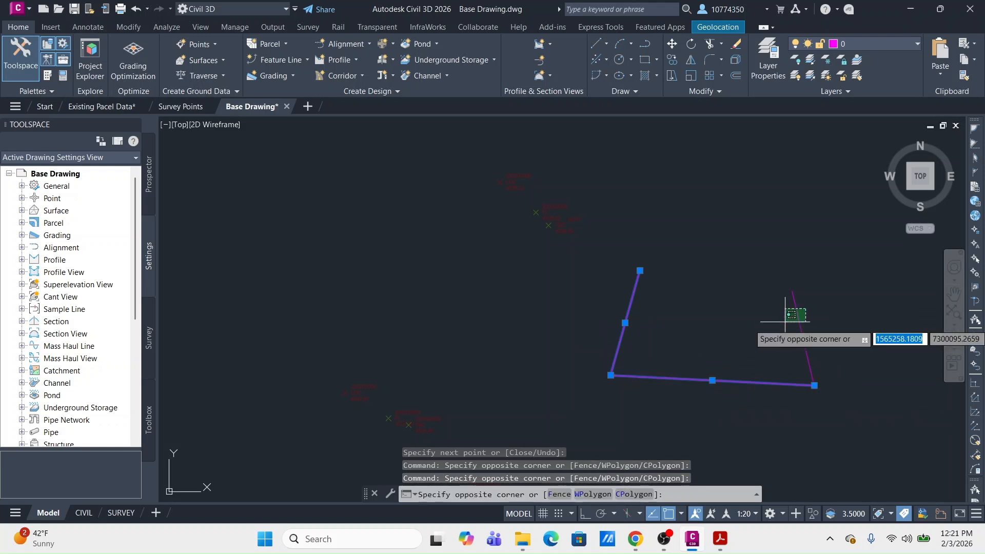
{"action": "left_click", "coordinate": [779, 333]}
{"action": "key", "text": "Escape"}
{"action": "key", "text": "Escape"}
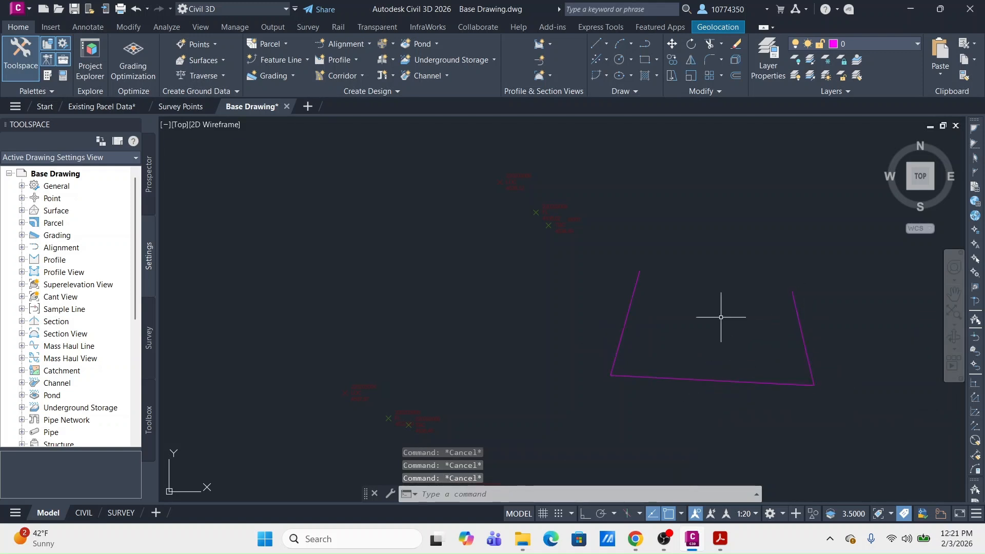
Step: Draw an open three-segment polyline with the Polyline command, starting inside the open-topped line shape and ending above it
{"action": "type", "text": "pl"}
{"action": "key", "text": "Return"}
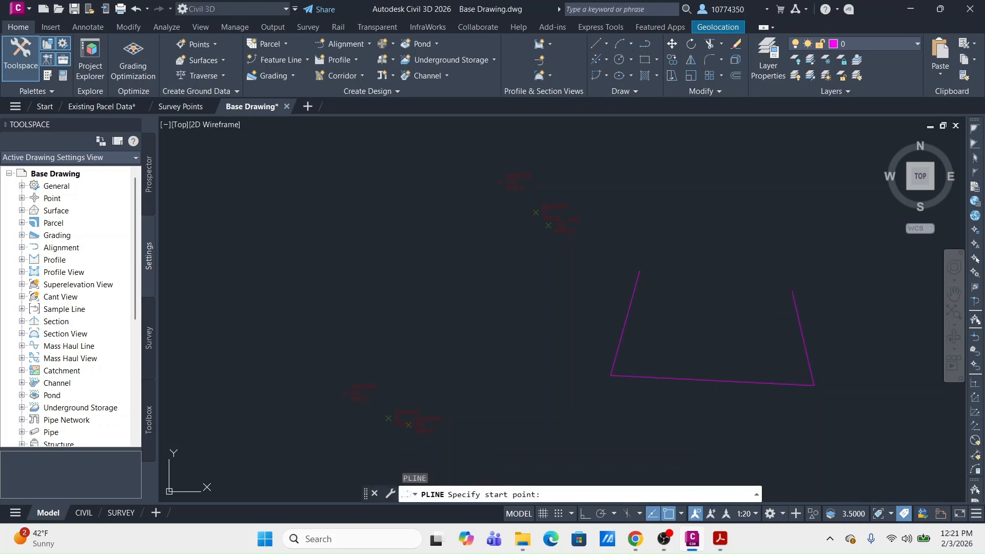
{"action": "left_click", "coordinate": [692, 284]}
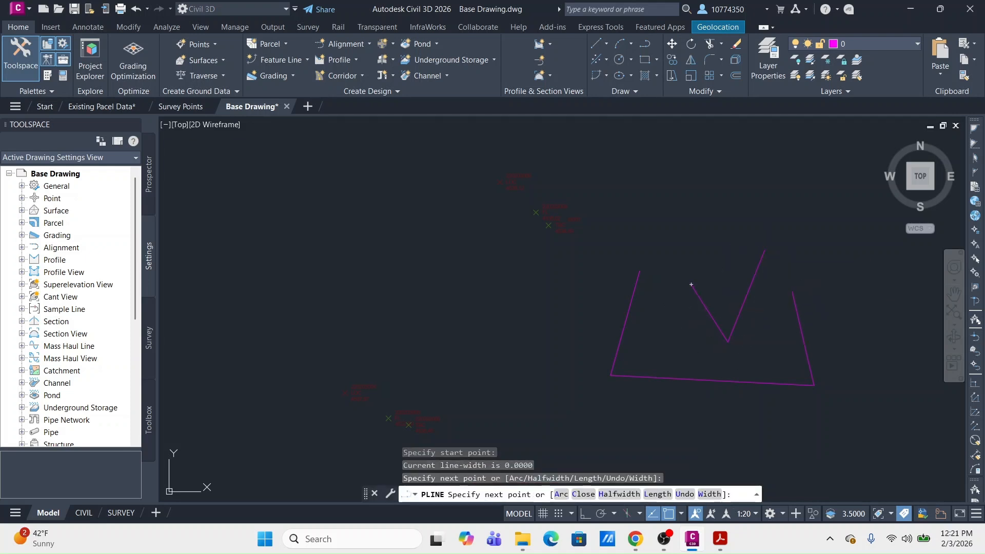
{"action": "left_click", "coordinate": [765, 251]}
{"action": "left_click", "coordinate": [714, 214]}
{"action": "key", "text": "Return"}
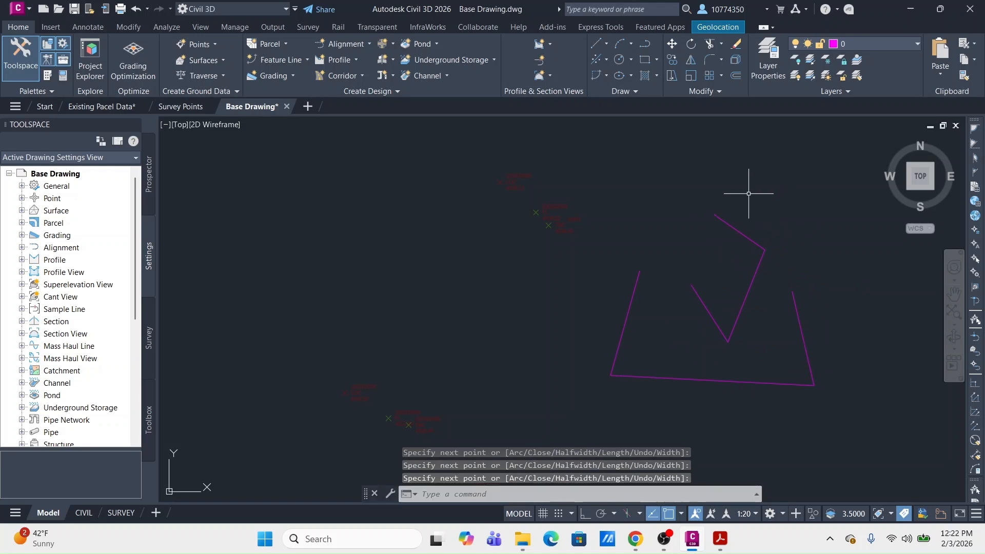
Step: Select the three-segment polyline as one object, try stretching its upper end vertex, and erase the polyline
{"action": "left_click", "coordinate": [750, 208]}
{"action": "left_click", "coordinate": [715, 226]}
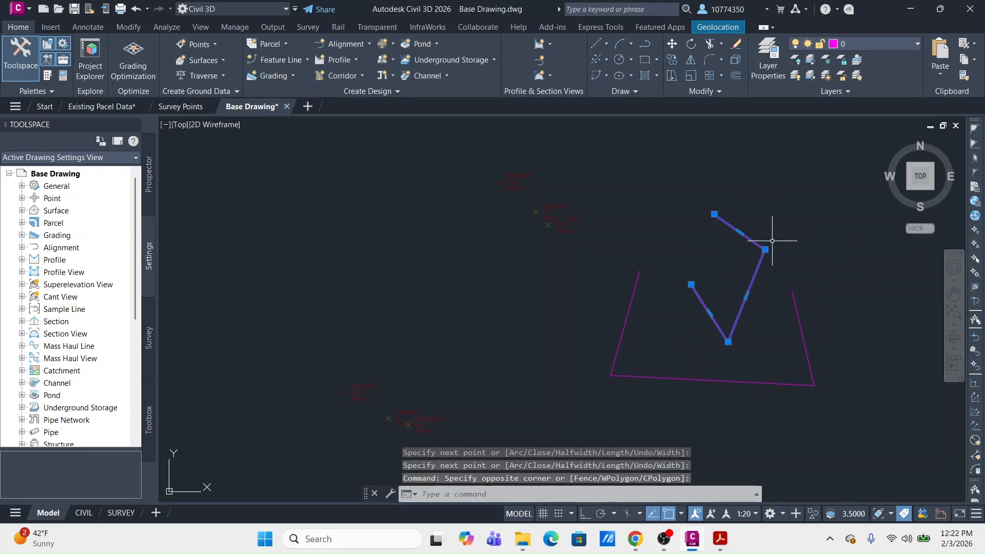
{"action": "left_click", "coordinate": [715, 214]}
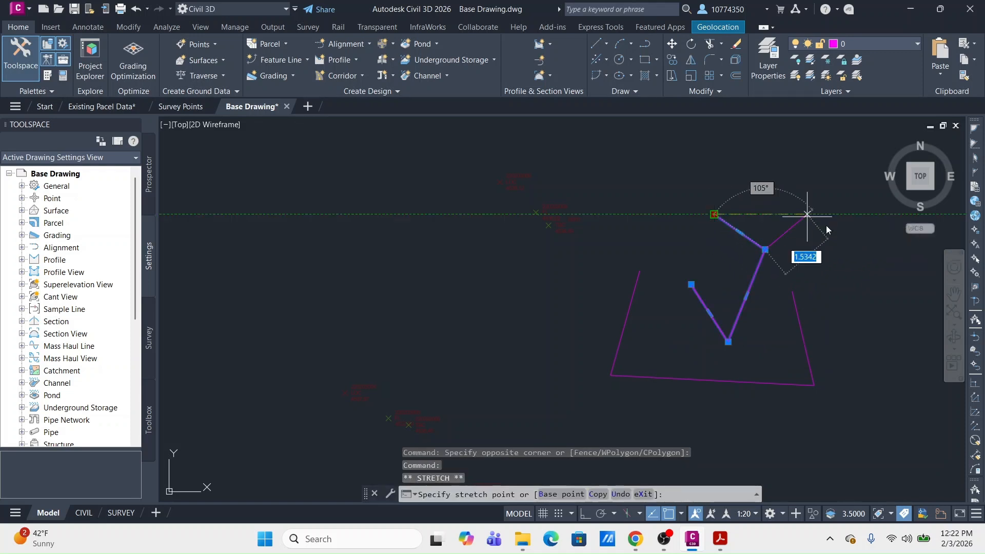
{"action": "key", "text": "Escape"}
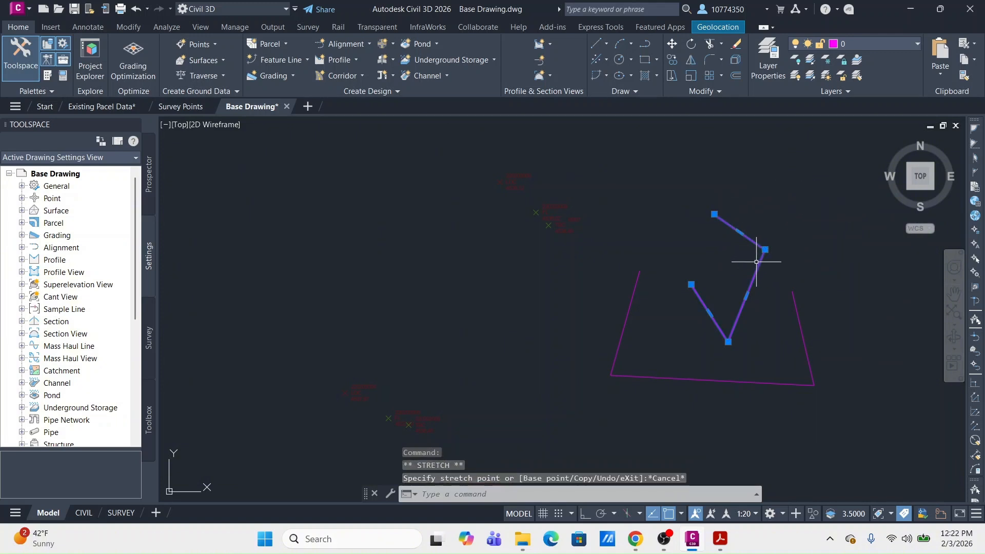
{"action": "type", "text": "E"}
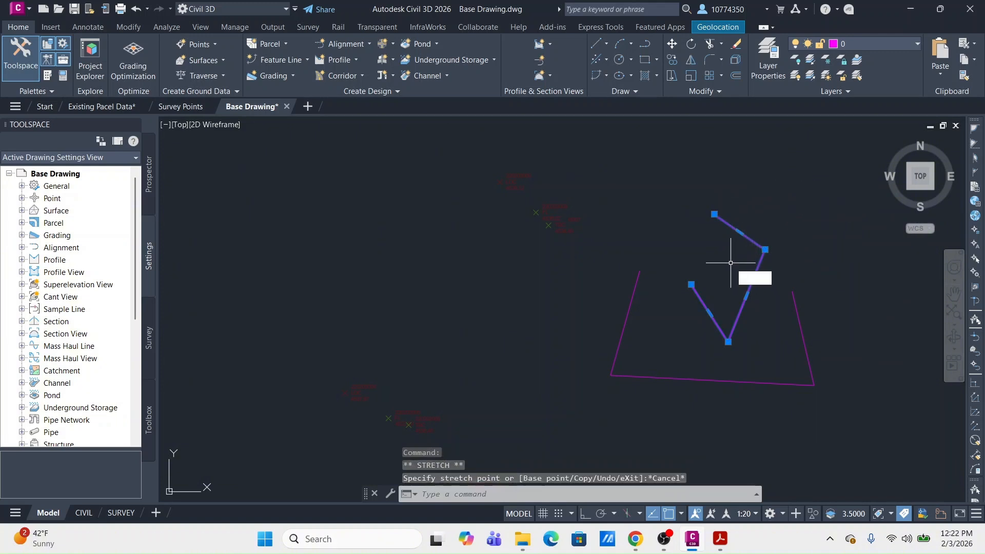
{"action": "key", "text": "Return"}
Step: Stretch the lower endpoint of the west line up and away from the corner, and clear the selection
{"action": "left_click", "coordinate": [637, 296]}
{"action": "left_click", "coordinate": [588, 327]}
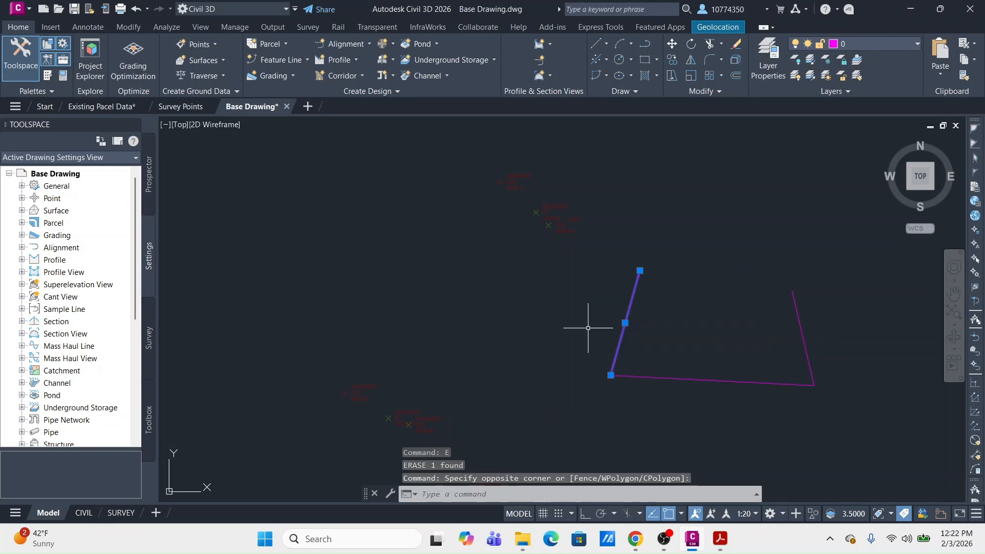
{"action": "left_click", "coordinate": [611, 375]}
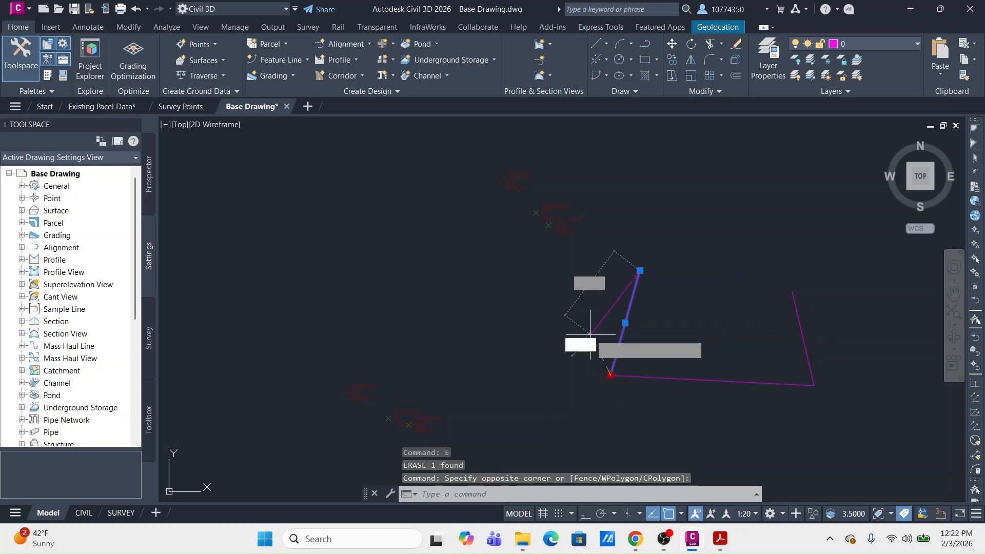
{"action": "left_click", "coordinate": [590, 335]}
{"action": "key", "text": "Escape"}
{"action": "key", "text": "Escape"}
{"action": "key", "text": "Escape"}
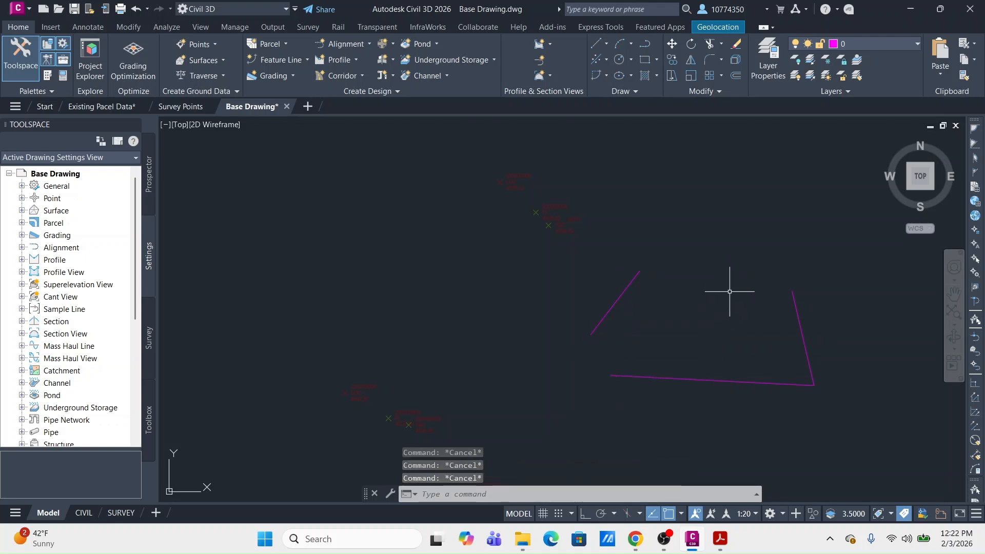
Step: Select all three remaining test lines with one crossing window and erase them
{"action": "left_click", "coordinate": [826, 268]}
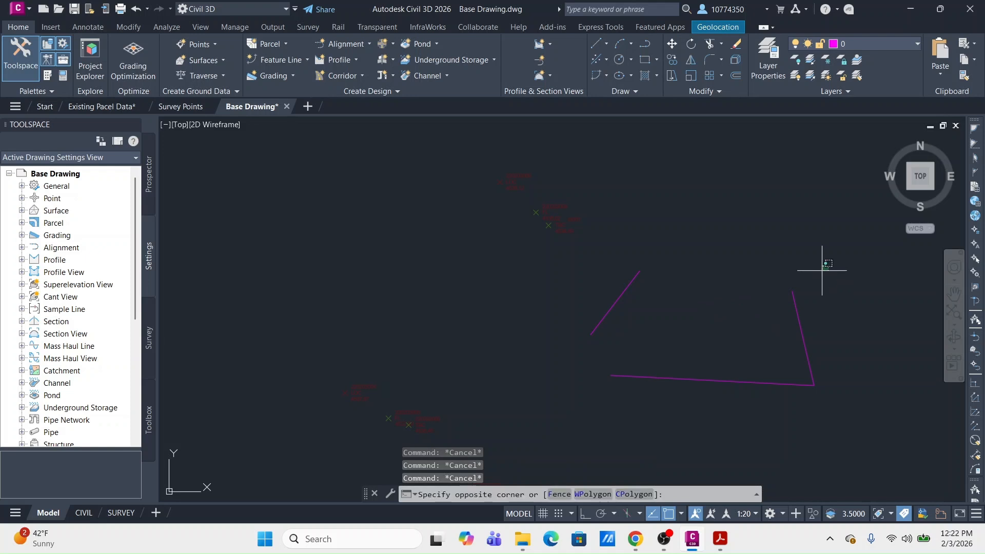
{"action": "left_click", "coordinate": [625, 376]}
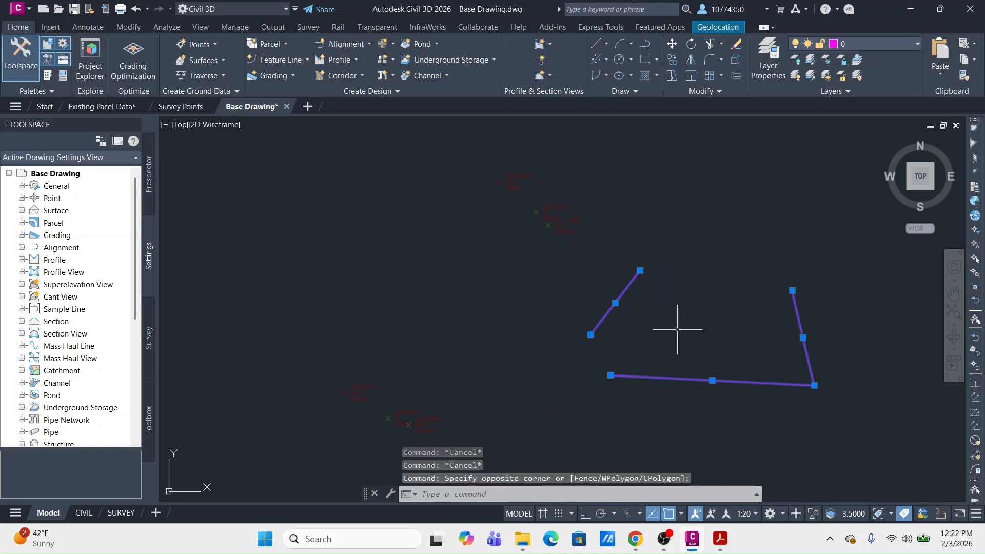
{"action": "type", "text": "e"}
{"action": "key", "text": "Return"}
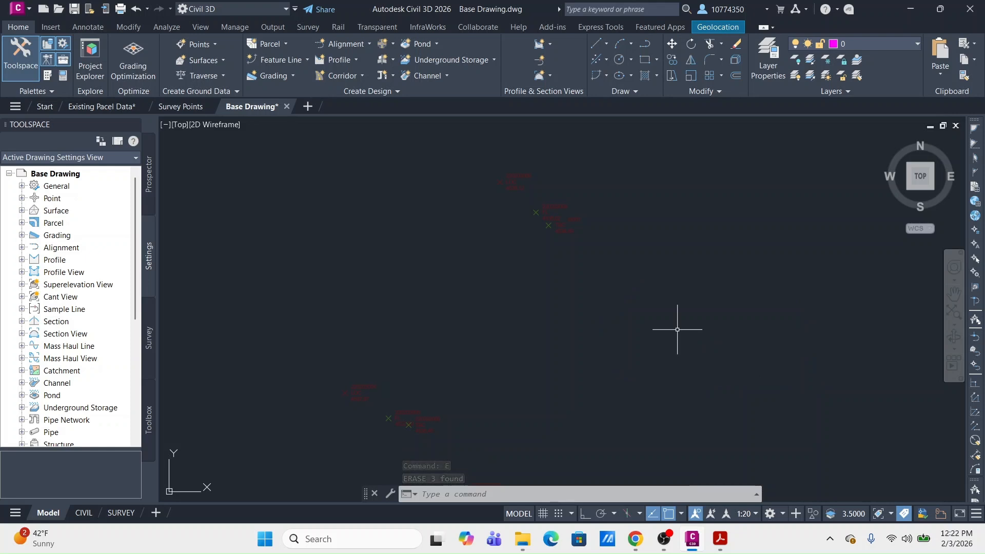
Step: Draw a single diagonal line about 1.84 units long in the empty area southeast of the survey points
{"action": "type", "text": "l"}
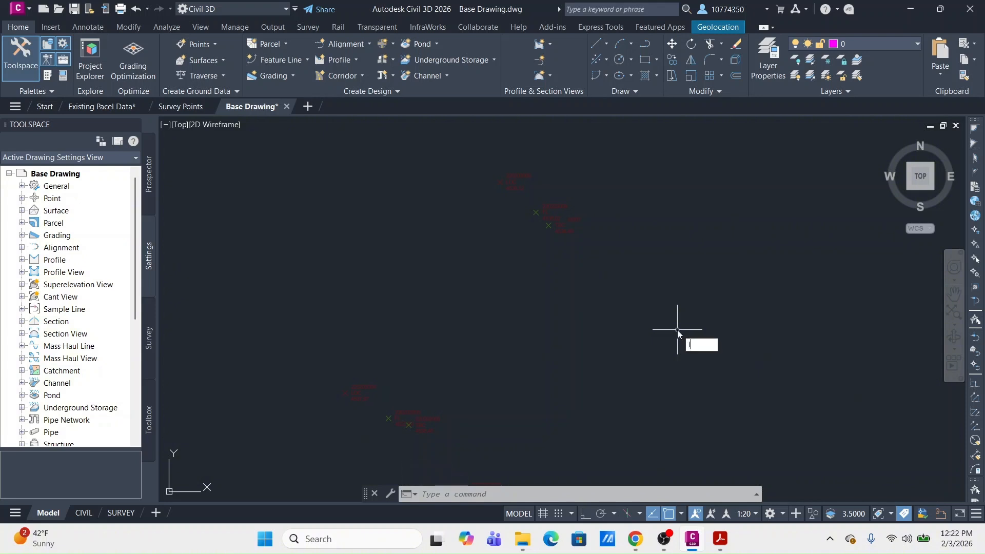
{"action": "key", "text": "Return"}
{"action": "left_click", "coordinate": [679, 330]}
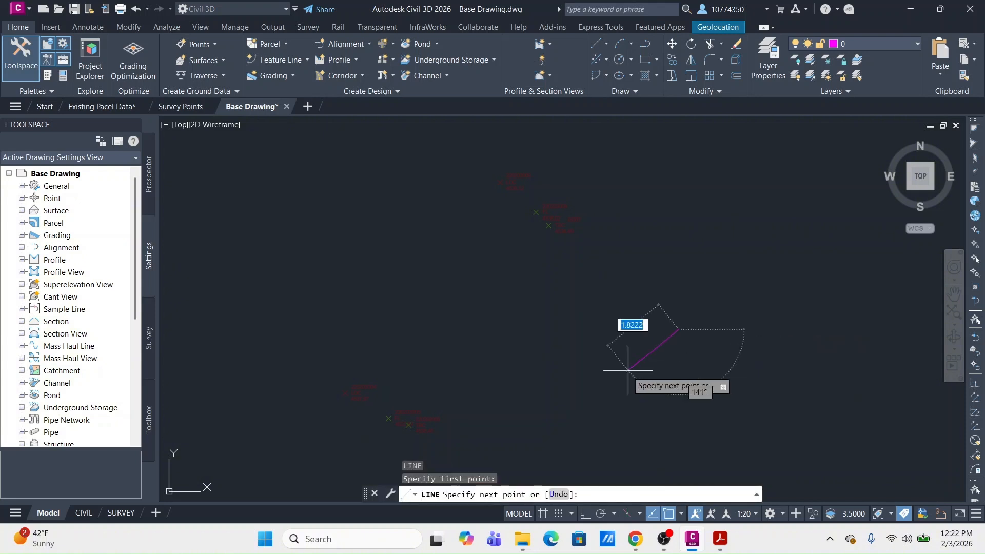
{"action": "left_click", "coordinate": [627, 370]}
{"action": "key", "text": "Return"}
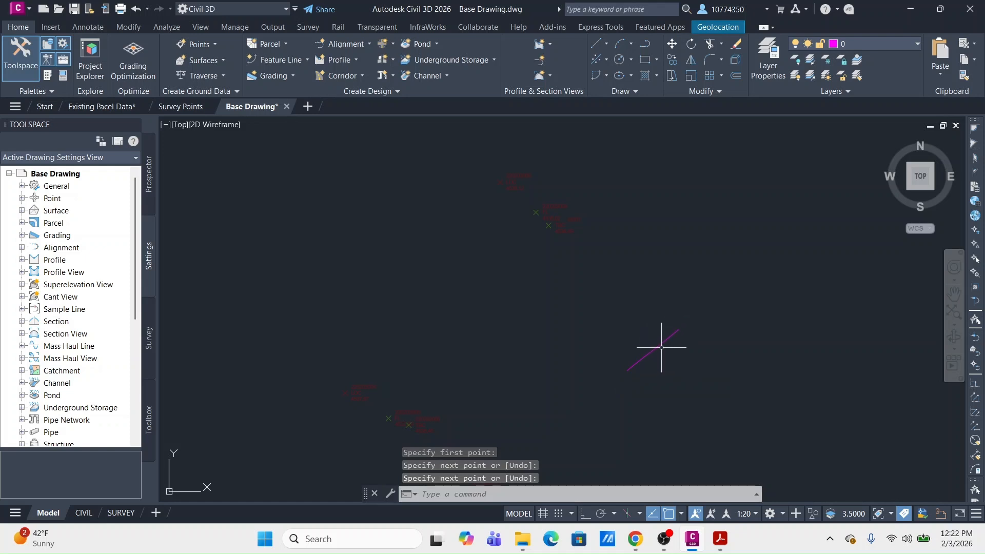
Step: Open the diagonal line's properties, review its start and end coordinates and Z values, and erase the line
{"action": "left_click", "coordinate": [661, 329]}
{"action": "left_click", "coordinate": [646, 380]}
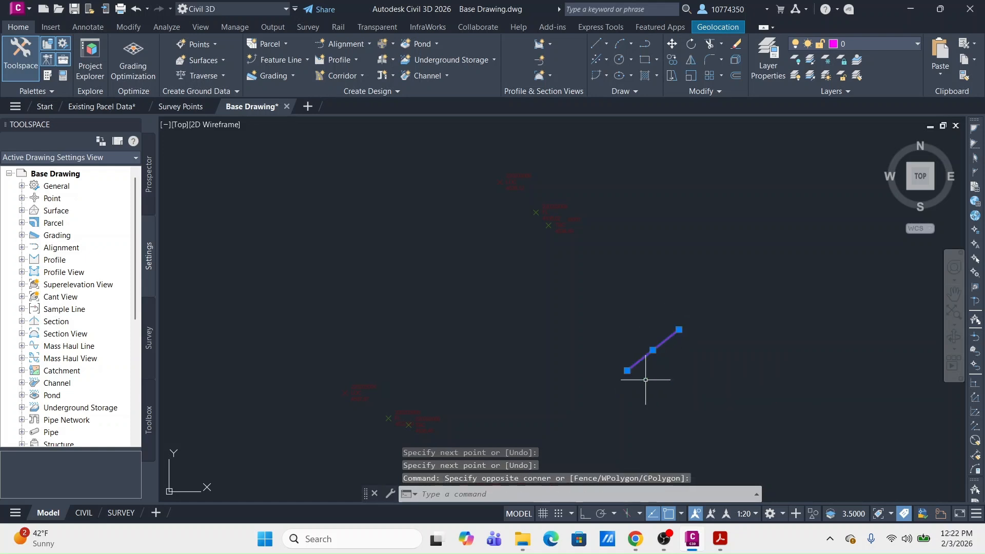
{"action": "right_click", "coordinate": [645, 361]}
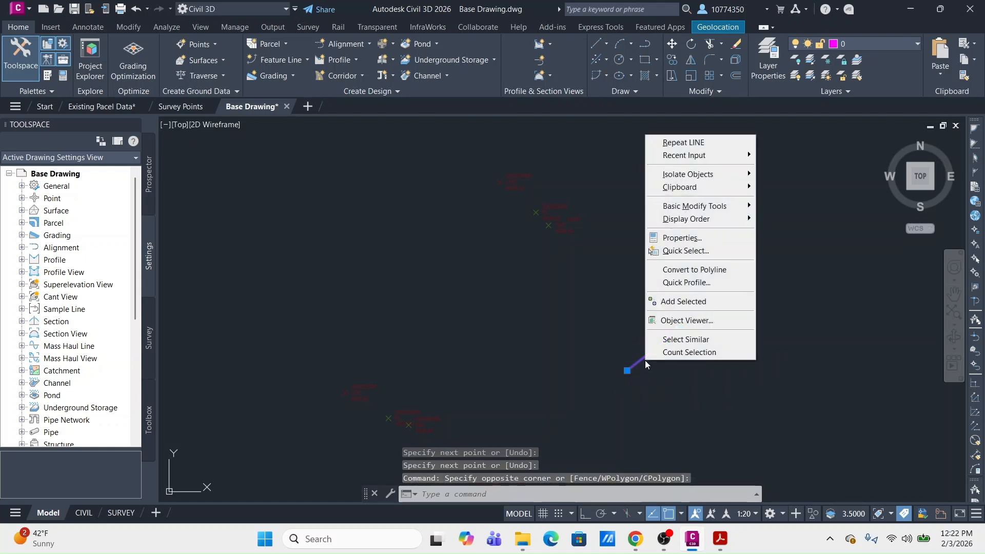
{"action": "left_click", "coordinate": [681, 237]}
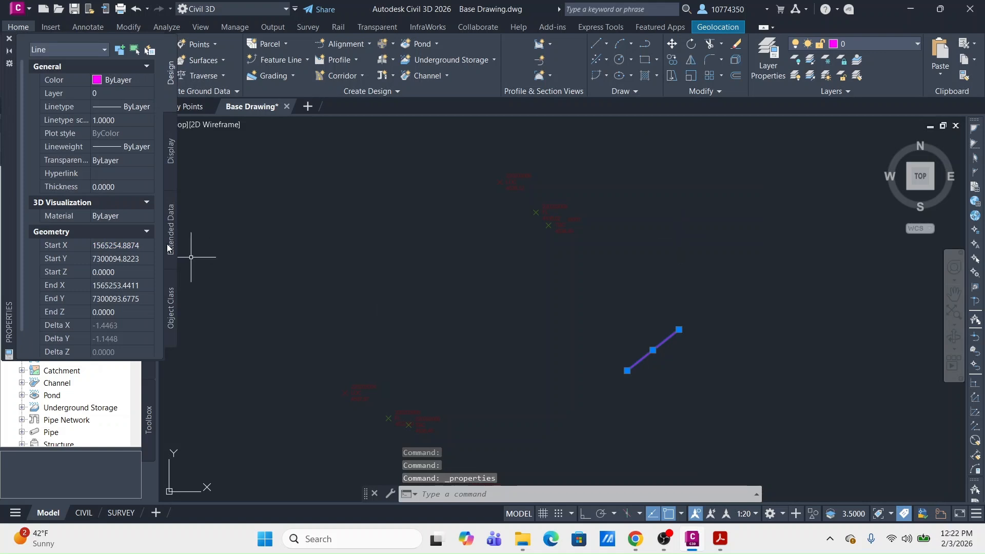
{"action": "scroll", "coordinate": [126, 257], "scroll_direction": "down", "scroll_amount": 2}
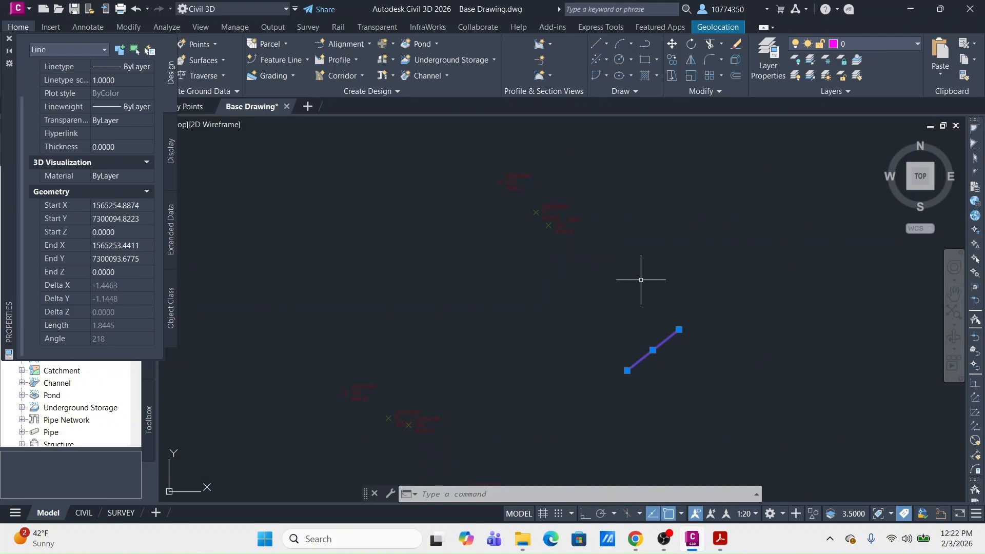
{"action": "key", "text": "Delete"}
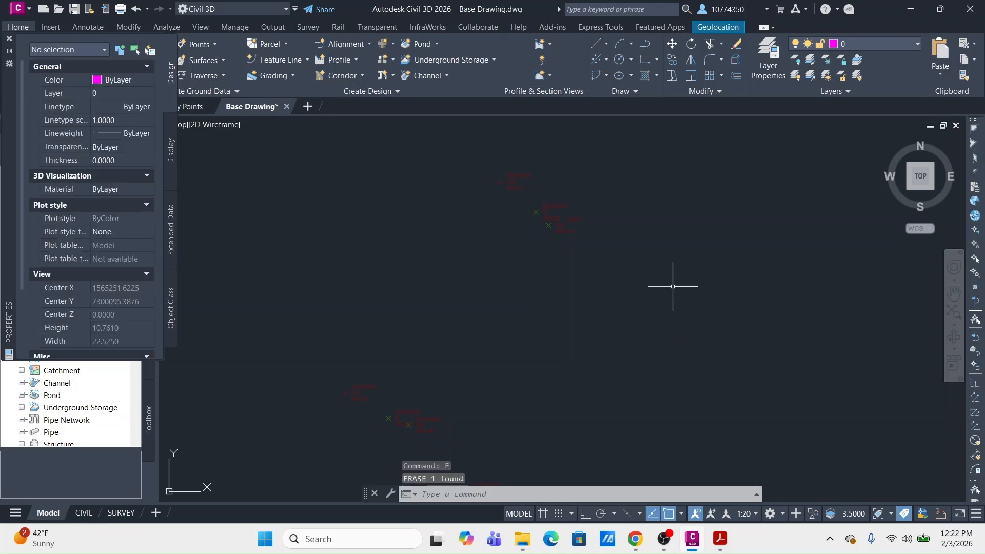
Step: Draw a single-segment diagonal polyline about 2.24 units long in the empty area southeast of the survey points
{"action": "type", "text": "pl"}
{"action": "key", "text": "Return"}
{"action": "left_click", "coordinate": [657, 293]}
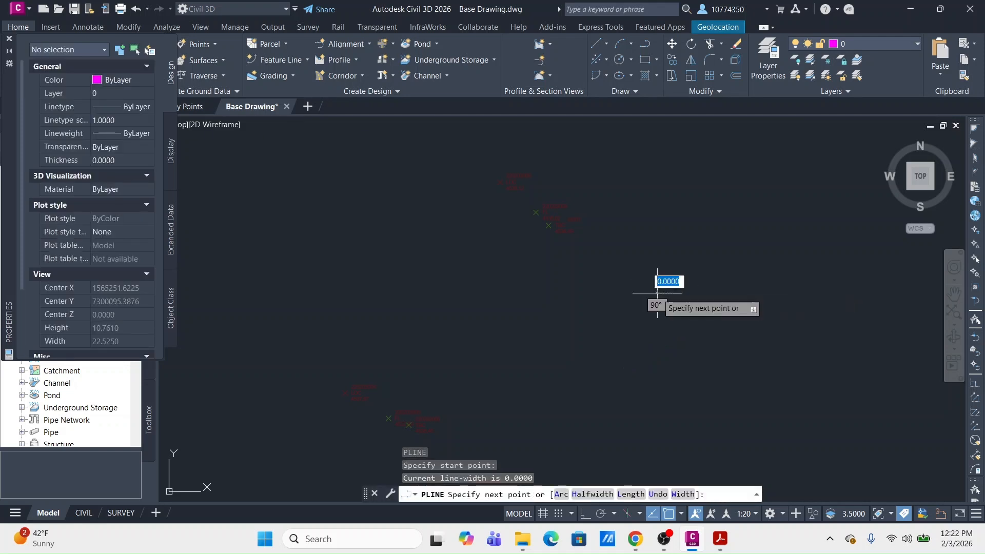
{"action": "left_click", "coordinate": [601, 349]}
{"action": "key", "text": "Return"}
Step: Select the diagonal polyline, review its geometry properties including elevation, and set its global width to 0.4
{"action": "left_click", "coordinate": [612, 342]}
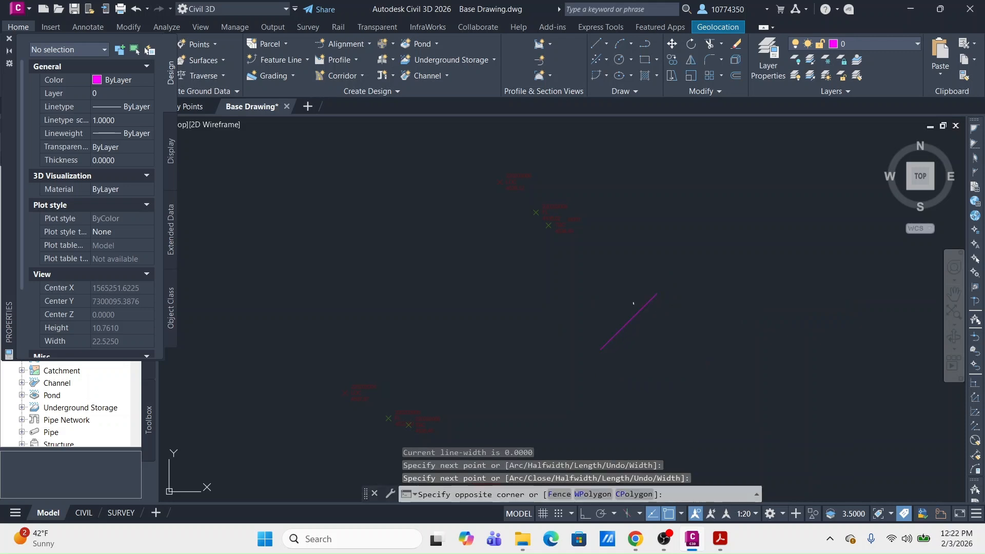
{"action": "left_click", "coordinate": [612, 343]}
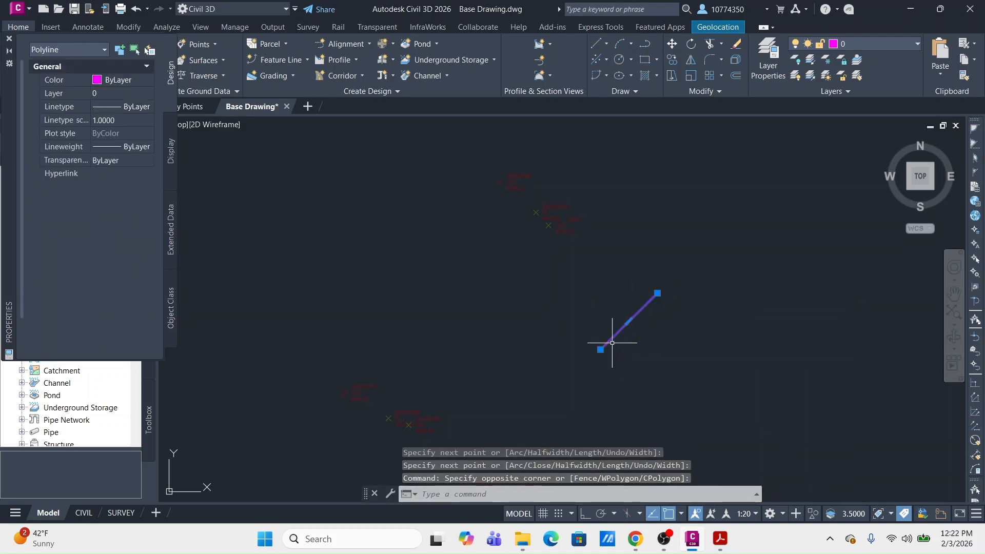
{"action": "scroll", "coordinate": [122, 311], "scroll_direction": "down", "scroll_amount": 2}
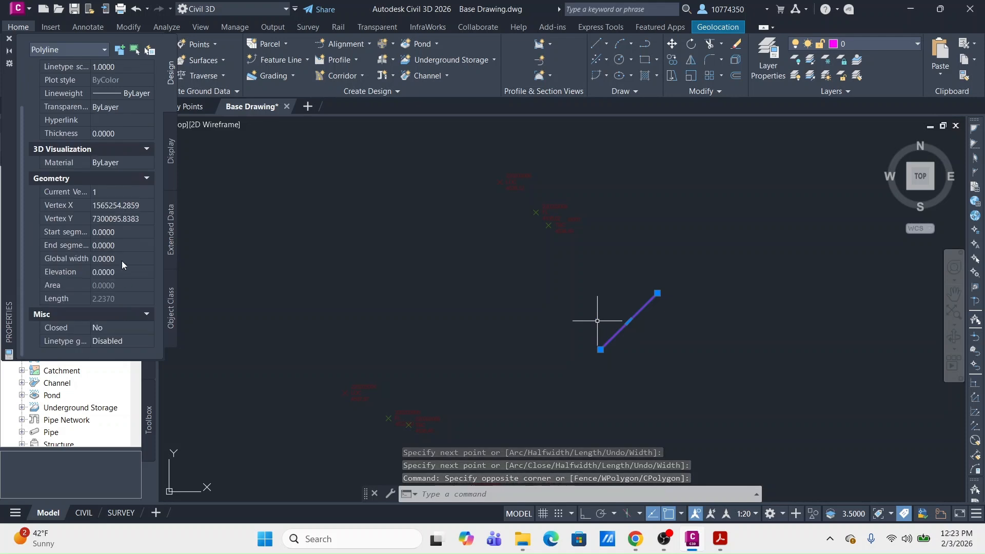
{"action": "left_click", "coordinate": [109, 272]}
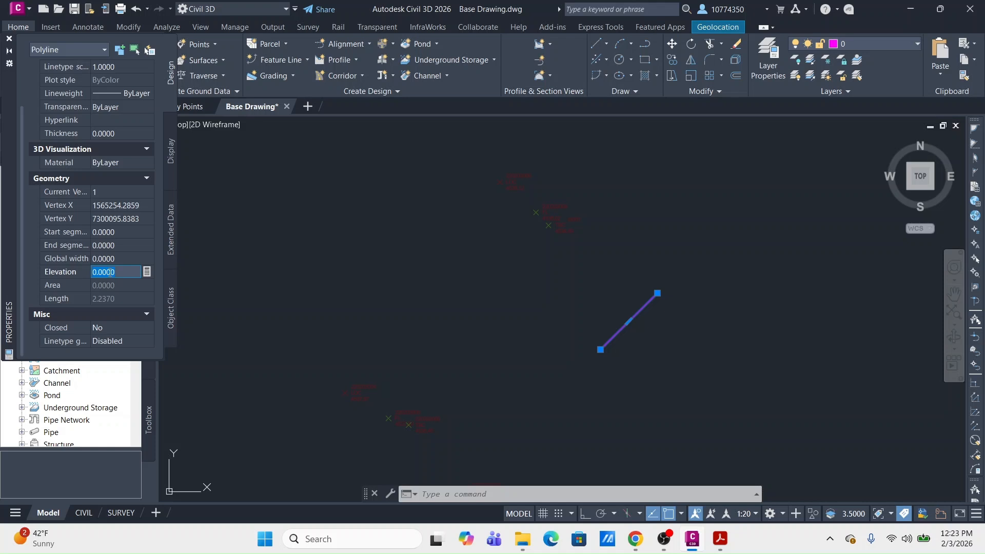
{"action": "left_click", "coordinate": [682, 315]}
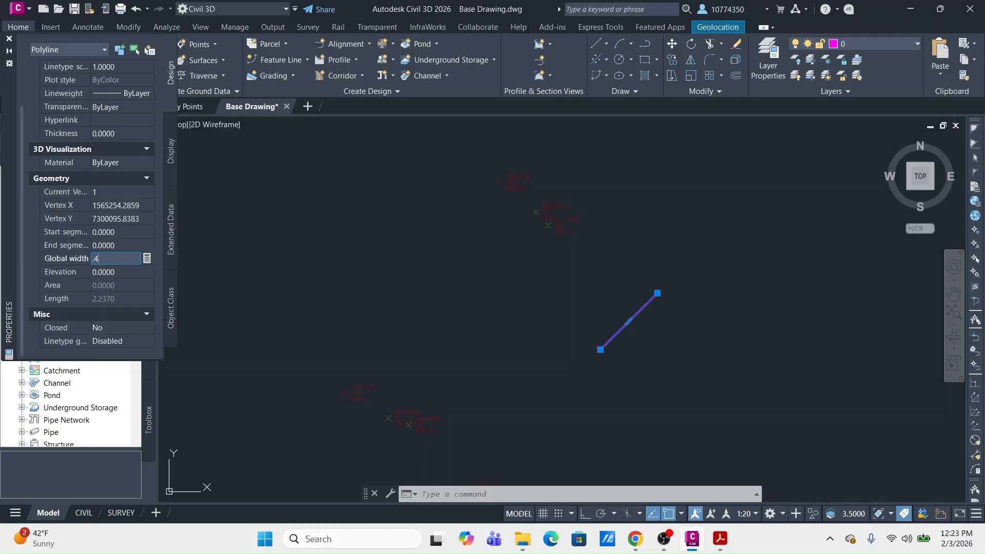
{"action": "key", "text": "Tab"}
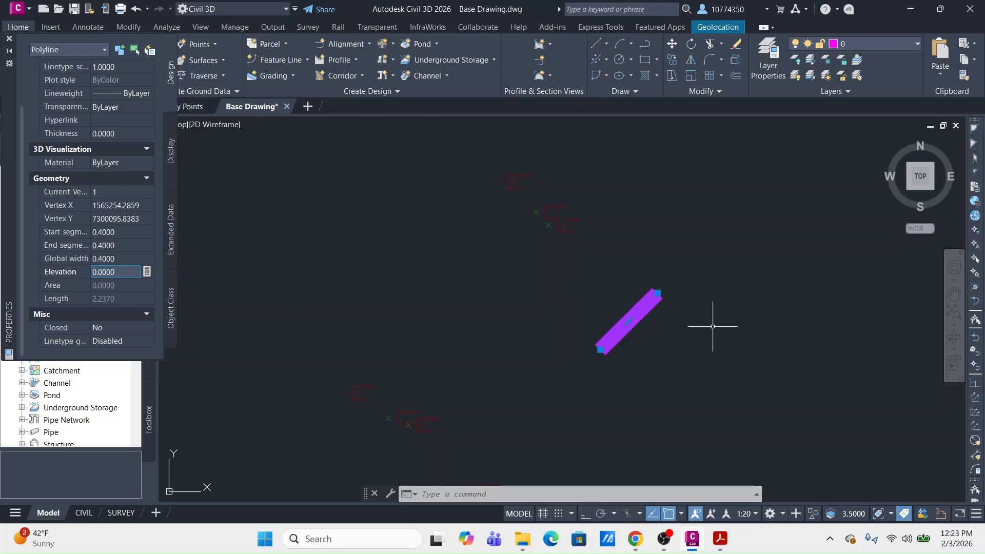
Step: Open the start segment width of the widened polyline for editing, leave the field, and erase the polyline
{"action": "left_click", "coordinate": [119, 232]}
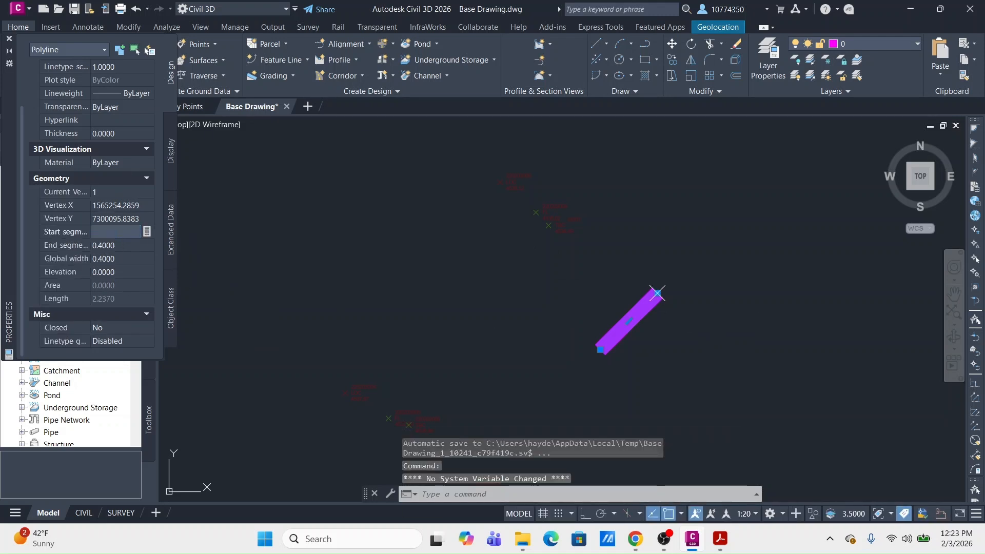
{"action": "left_click", "coordinate": [799, 300]}
{"action": "left_click", "coordinate": [731, 327]}
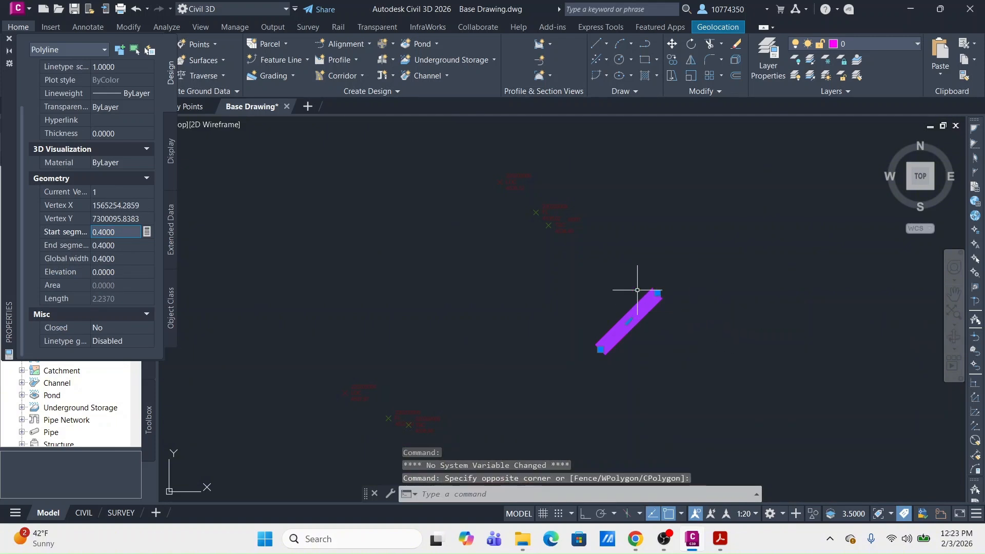
{"action": "key", "text": "Delete"}
{"action": "key", "text": "Escape"}
{"action": "key", "text": "Escape"}
{"action": "key", "text": "Escape"}
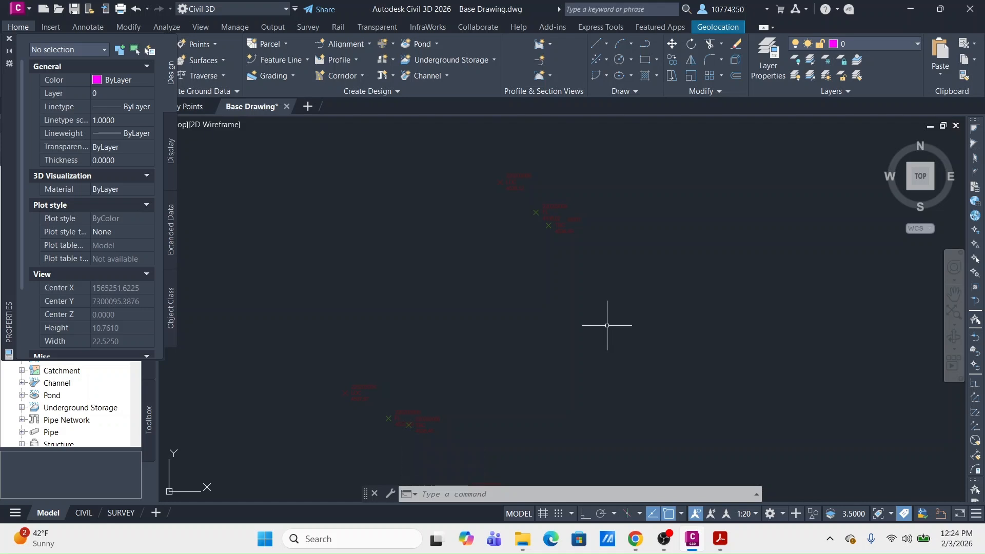
Step: Start a polyline and examine the TBC and FL survey points along the curved curb to choose a starting point
{"action": "type", "text": "pl"}
{"action": "key", "text": "Return"}
{"action": "scroll", "coordinate": [580, 221], "scroll_direction": "up", "scroll_amount": 6}
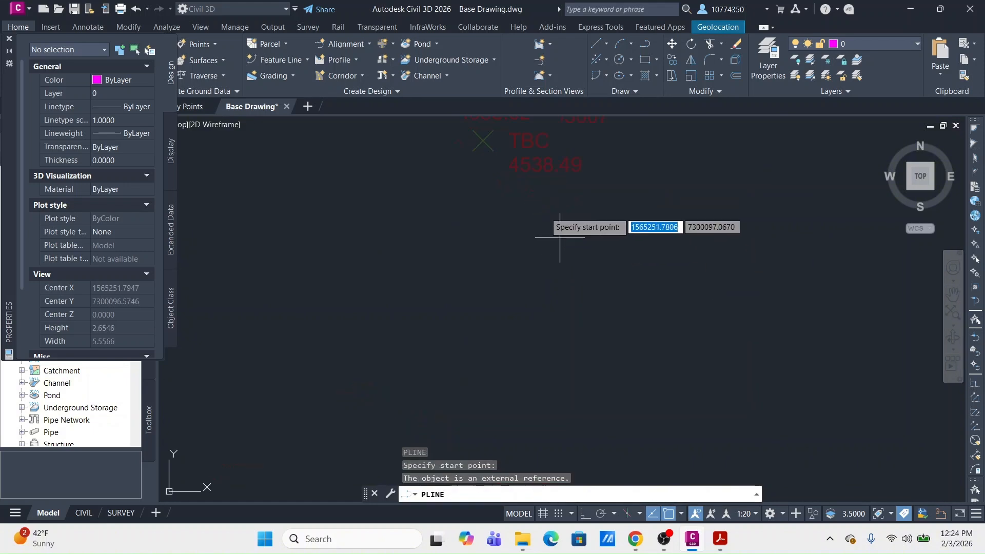
{"action": "scroll", "coordinate": [455, 291], "scroll_direction": "up", "scroll_amount": 2}
{"action": "middle_click_drag", "start_coordinate": [461, 276], "coordinate": [538, 343]}
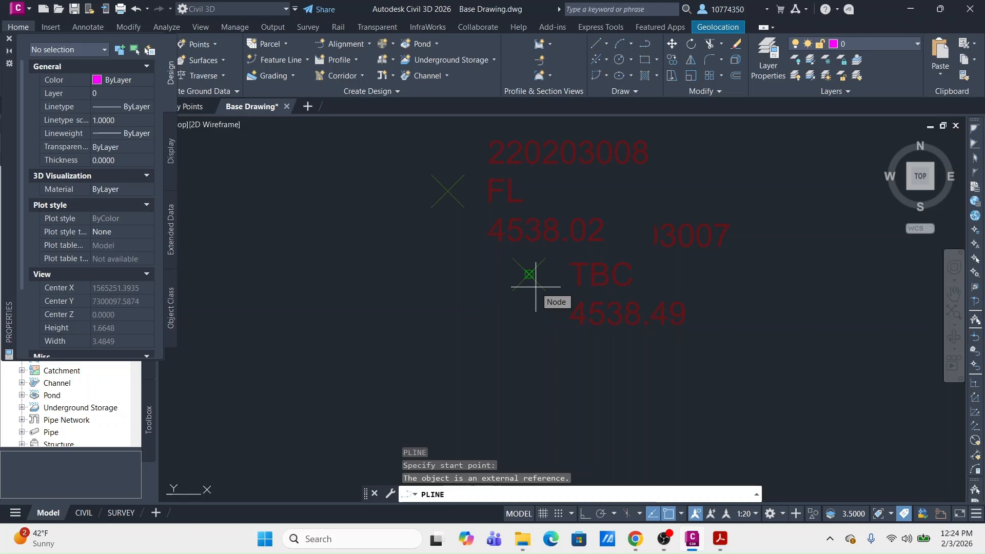
{"action": "scroll", "coordinate": [540, 308], "scroll_direction": "down", "scroll_amount": 8}
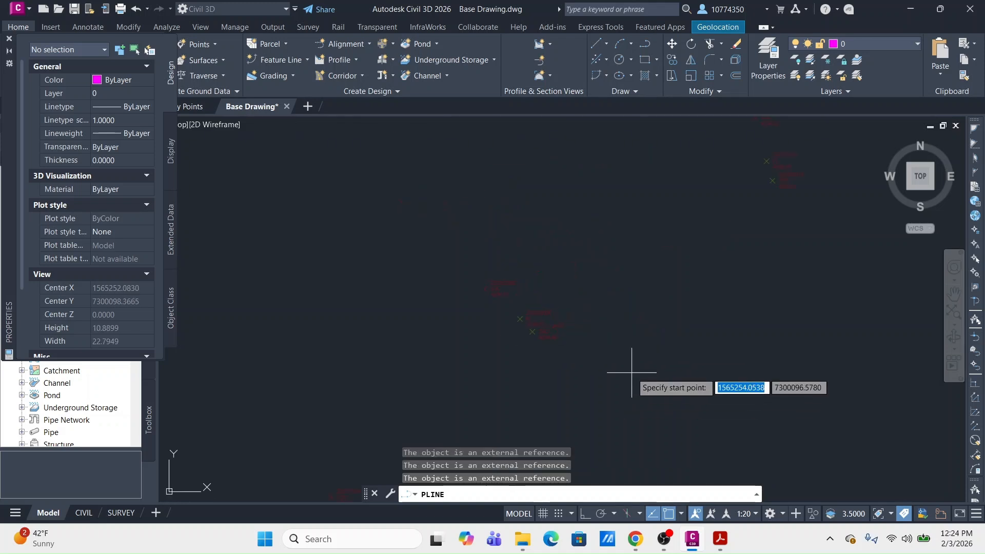
{"action": "mouse_move", "coordinate": [708, 279]}
{"action": "middle_mouse_down"}
{"action": "mouse_move", "coordinate": [573, 295]}
{"action": "mouse_move", "coordinate": [451, 390]}
{"action": "middle_mouse_up"}
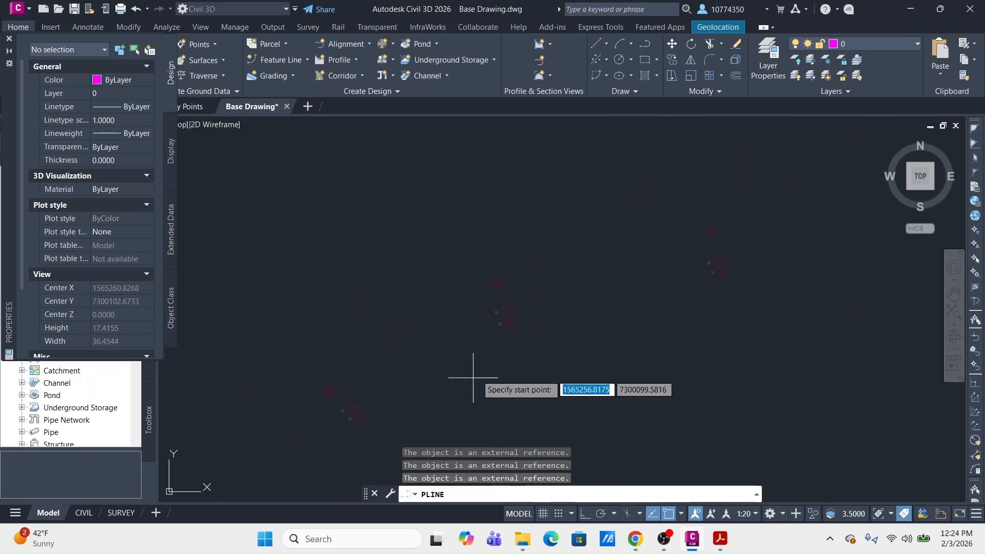
{"action": "scroll", "coordinate": [616, 342], "scroll_direction": "down", "scroll_amount": 4}
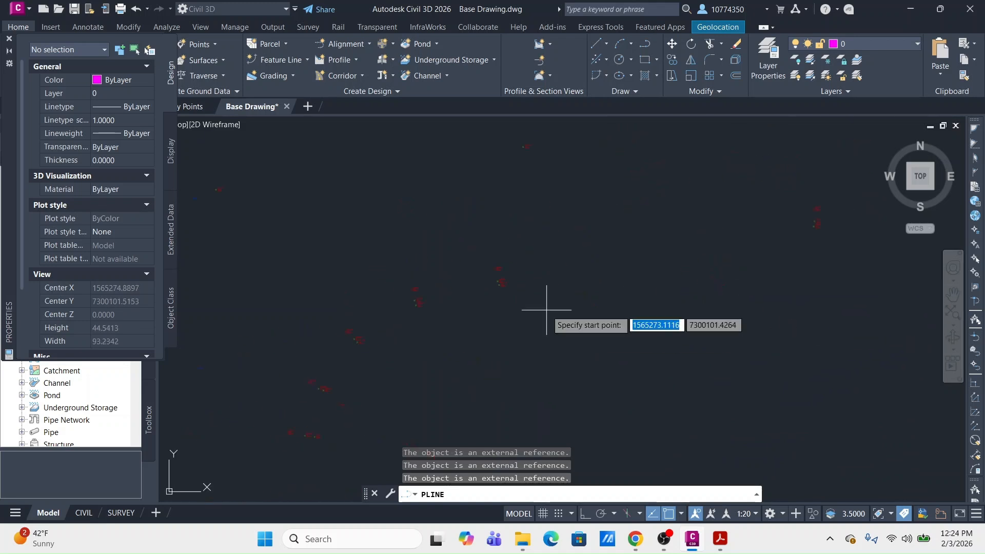
{"action": "scroll", "coordinate": [537, 318], "scroll_direction": "down", "scroll_amount": 4}
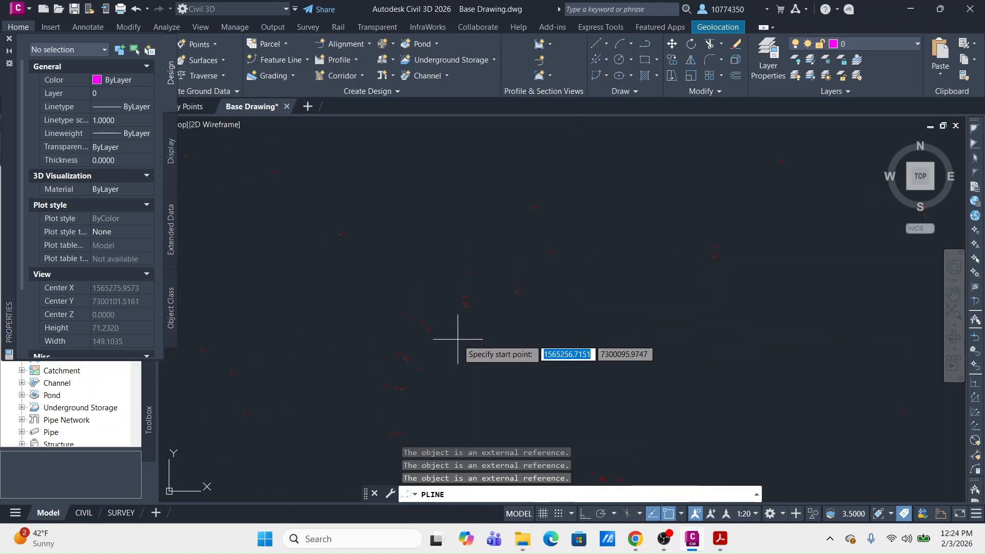
{"action": "scroll", "coordinate": [466, 330], "scroll_direction": "up", "scroll_amount": 10}
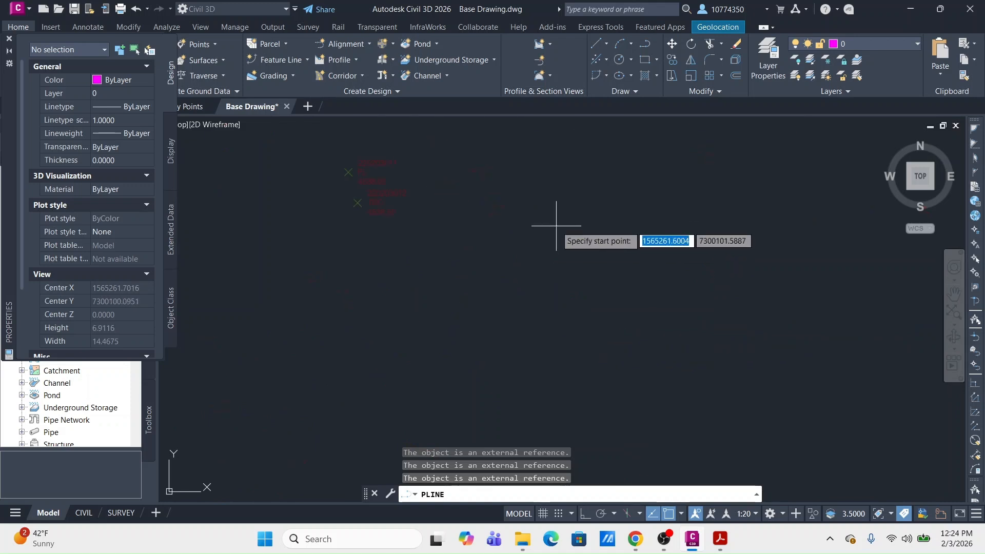
{"action": "scroll", "coordinate": [561, 233], "scroll_direction": "down", "scroll_amount": 4}
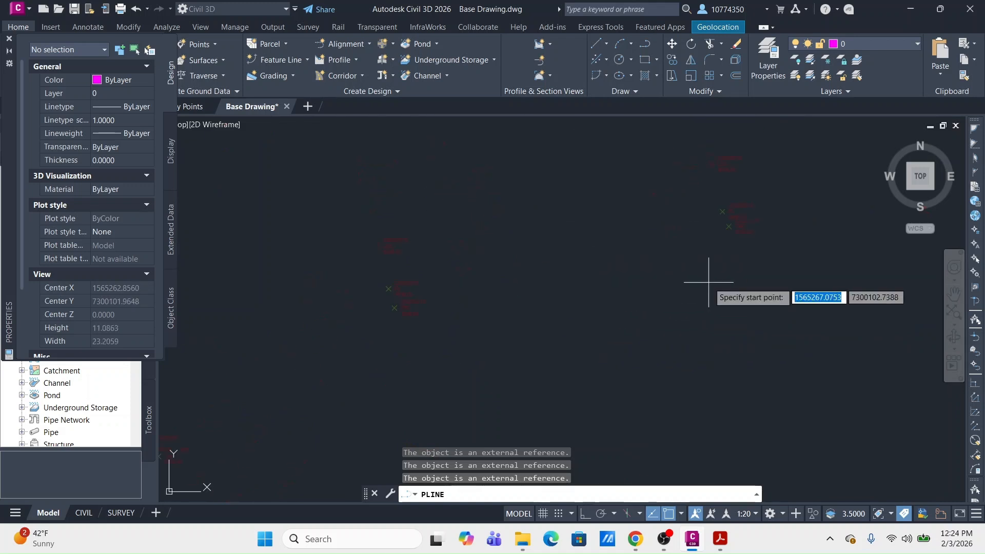
{"action": "scroll", "coordinate": [692, 297], "scroll_direction": "up", "scroll_amount": 2}
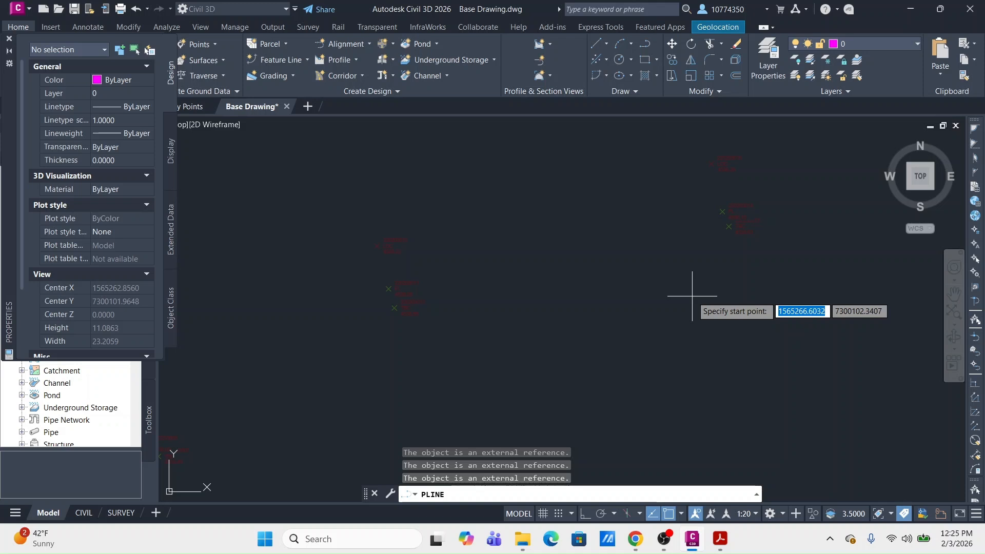
{"action": "scroll", "coordinate": [692, 296], "scroll_direction": "down", "scroll_amount": 10}
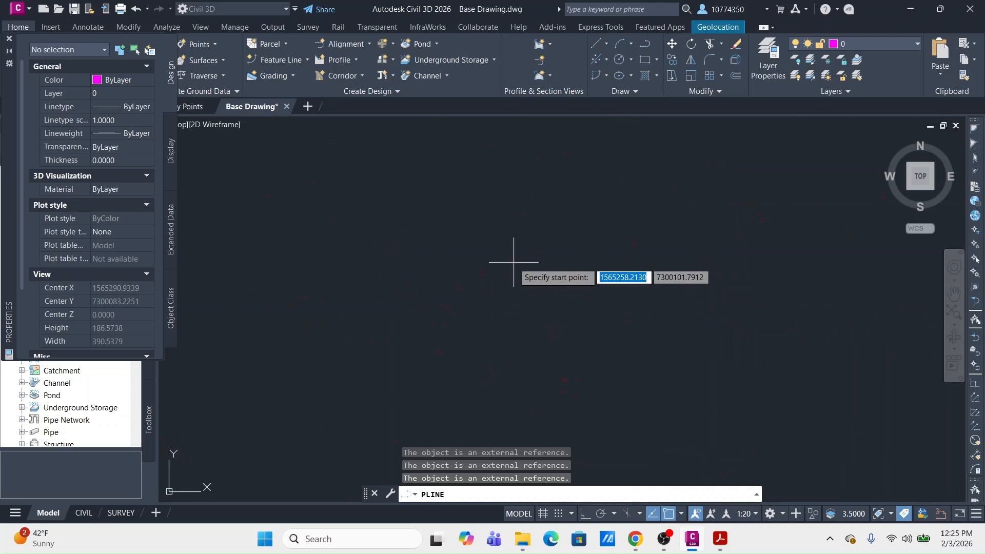
Step: Begin the polyline at the northeastern TBC point and run it southwest through the next TBC point to TBC point 220203007
{"action": "scroll", "coordinate": [522, 265], "scroll_direction": "up", "scroll_amount": 4}
{"action": "scroll", "coordinate": [555, 264], "scroll_direction": "up", "scroll_amount": 12}
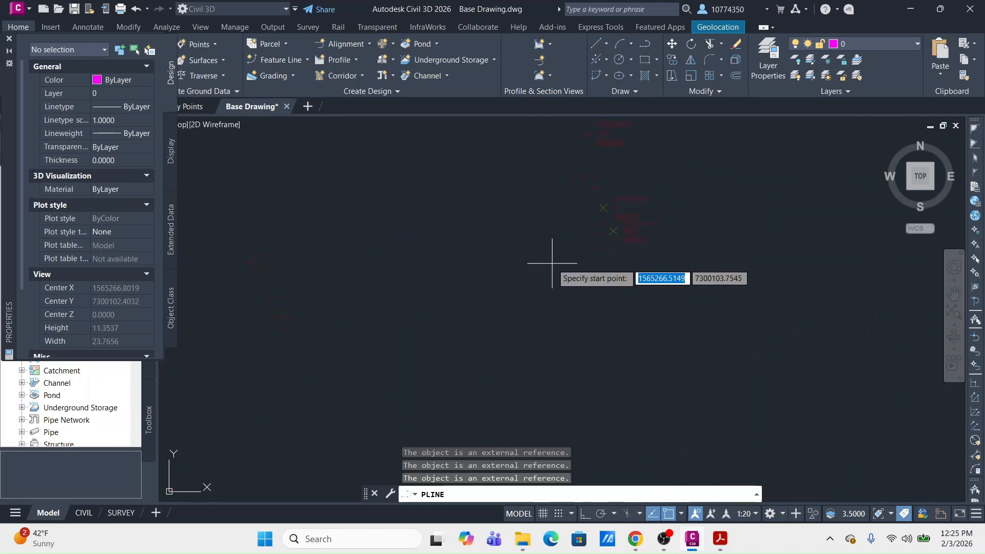
{"action": "middle_click_drag", "start_coordinate": [612, 247], "coordinate": [530, 297]}
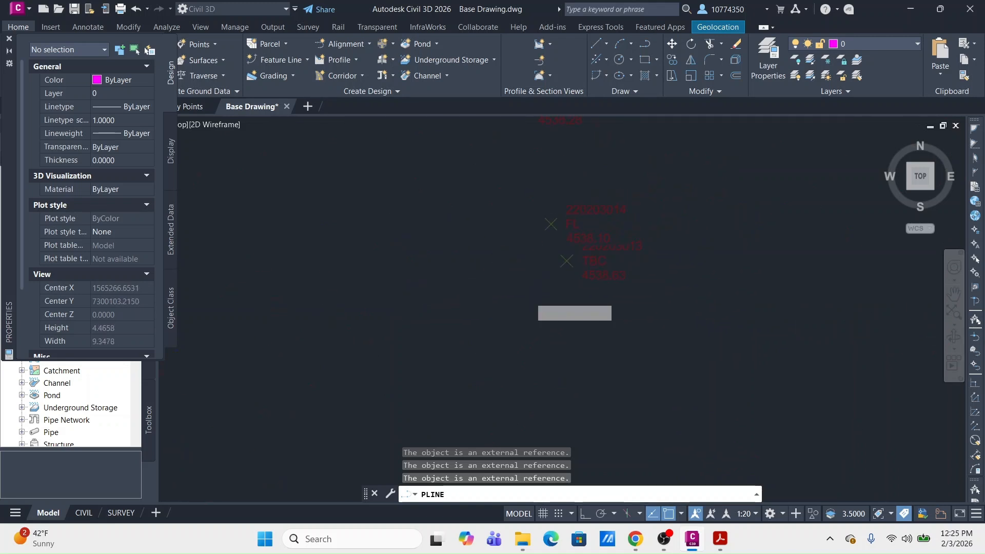
{"action": "left_click", "coordinate": [561, 266]}
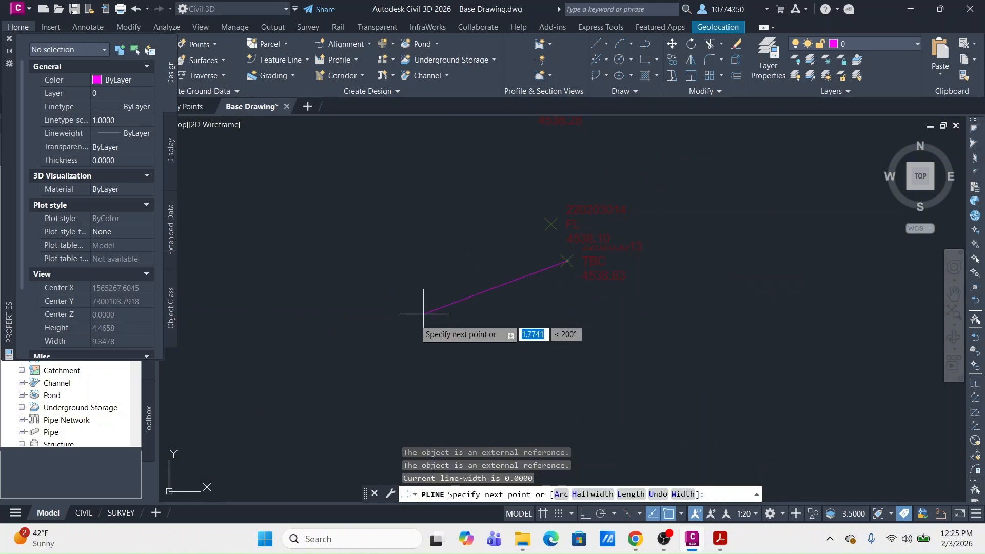
{"action": "middle_click_drag", "start_coordinate": [363, 355], "coordinate": [590, 231]}
{"action": "scroll", "coordinate": [590, 231], "scroll_direction": "down", "scroll_amount": 4}
{"action": "middle_click_drag", "start_coordinate": [484, 282], "coordinate": [628, 275]}
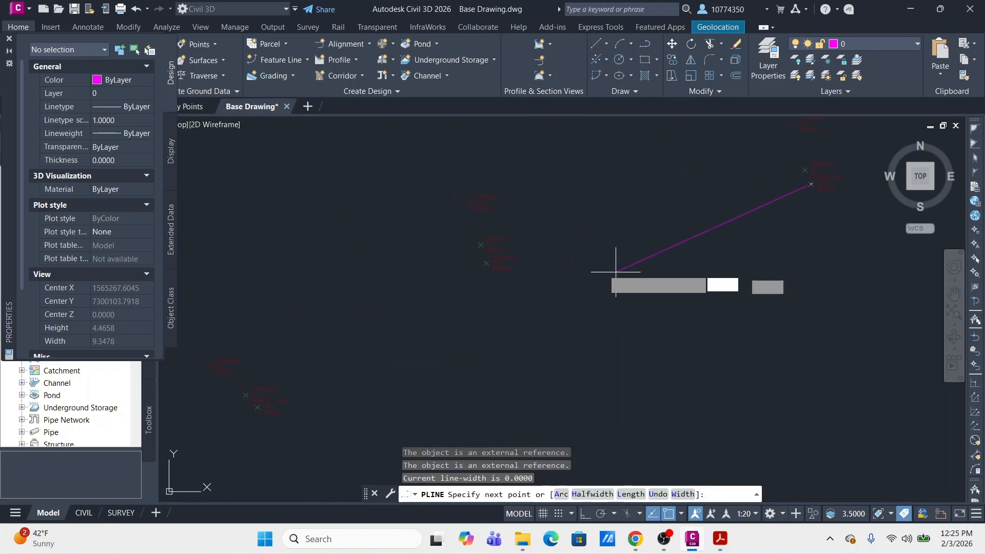
{"action": "left_click", "coordinate": [480, 270]}
{"action": "middle_click_drag", "start_coordinate": [407, 323], "coordinate": [622, 223]}
{"action": "scroll", "coordinate": [494, 295], "scroll_direction": "up", "scroll_amount": 2}
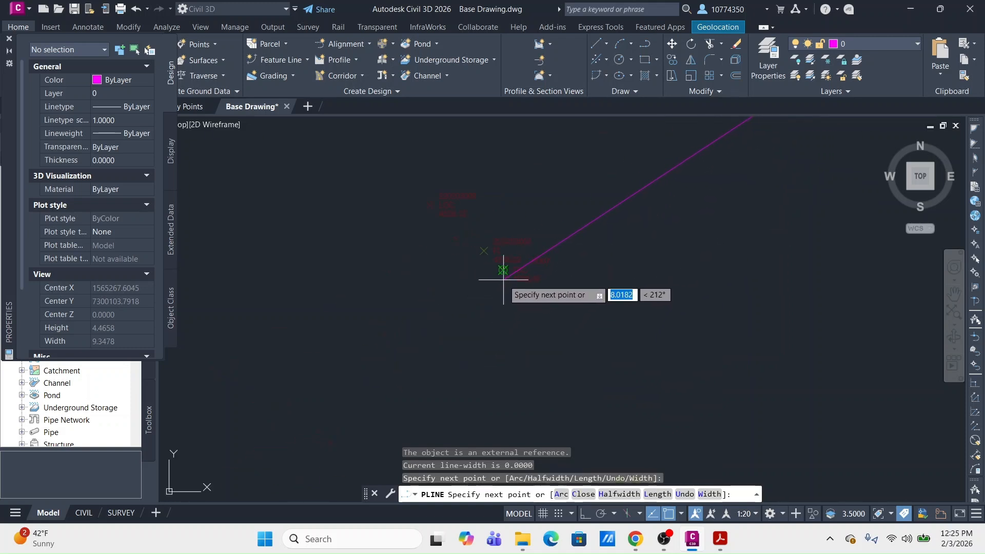
{"action": "left_click", "coordinate": [503, 271]}
Step: Continue the polyline southward, snapping to TBC points 220203006, 220203001 and 220203405
{"action": "scroll", "coordinate": [458, 382], "scroll_direction": "down", "scroll_amount": 4}
{"action": "middle_click_drag", "start_coordinate": [457, 382], "coordinate": [560, 212]}
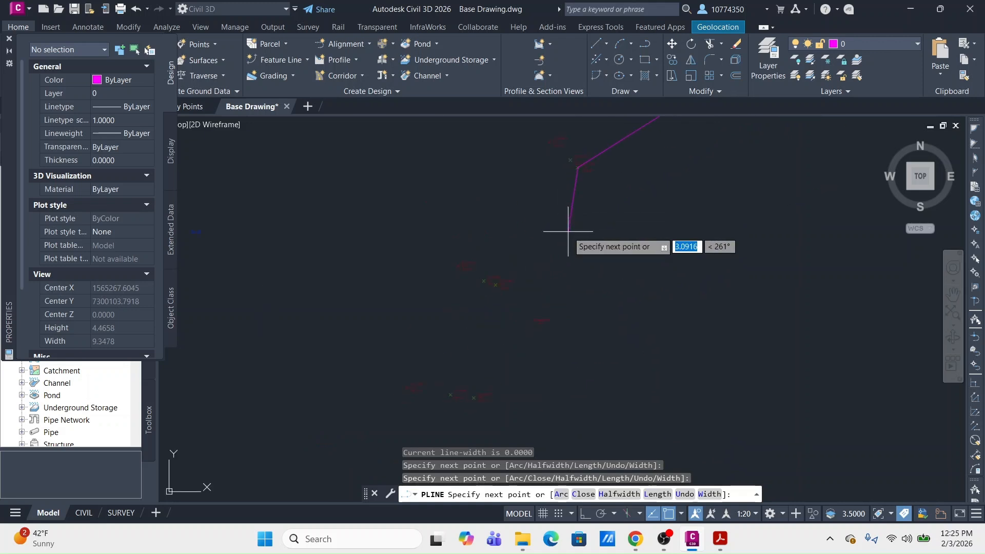
{"action": "scroll", "coordinate": [506, 308], "scroll_direction": "up", "scroll_amount": 3}
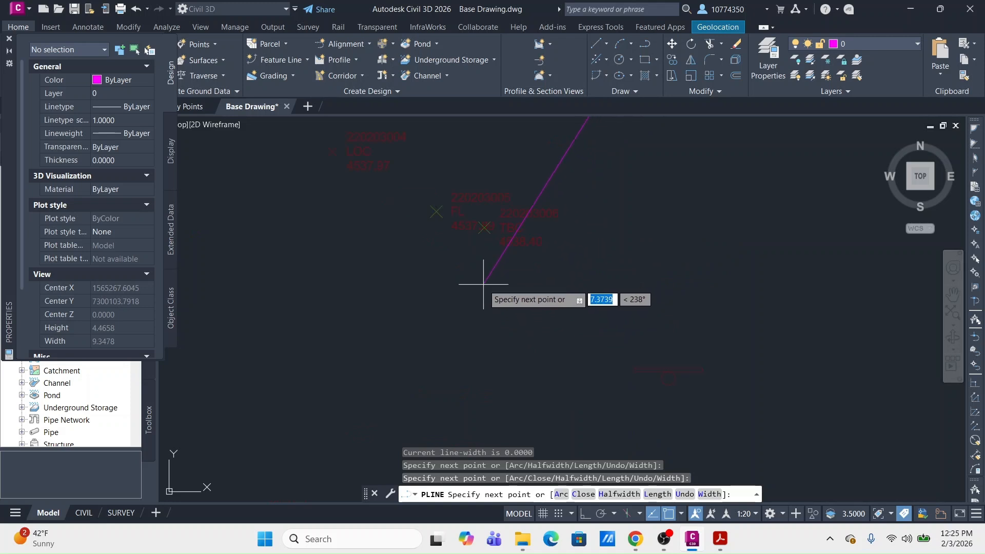
{"action": "scroll", "coordinate": [483, 267], "scroll_direction": "up", "scroll_amount": 2}
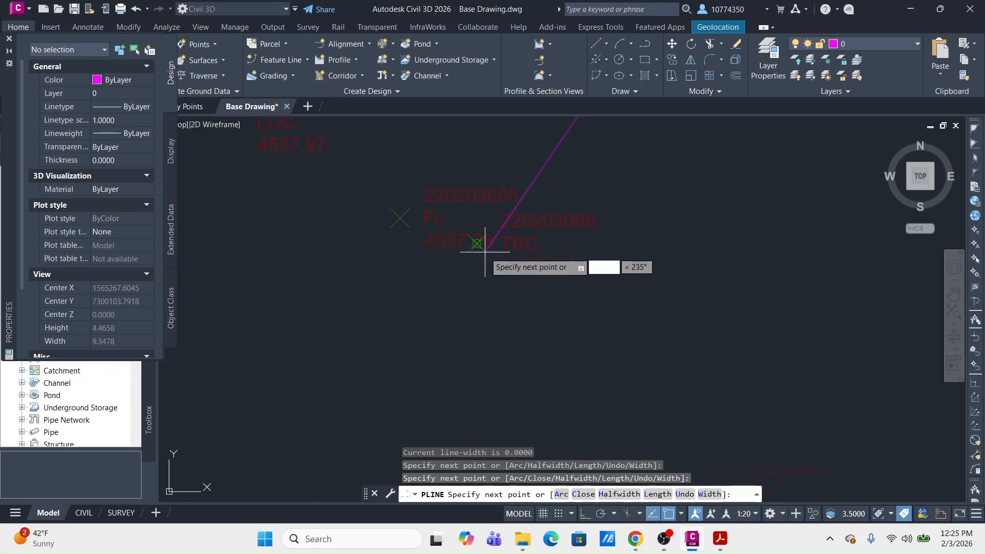
{"action": "scroll", "coordinate": [464, 392], "scroll_direction": "down", "scroll_amount": 5}
{"action": "middle_click_drag", "start_coordinate": [464, 392], "coordinate": [538, 220]}
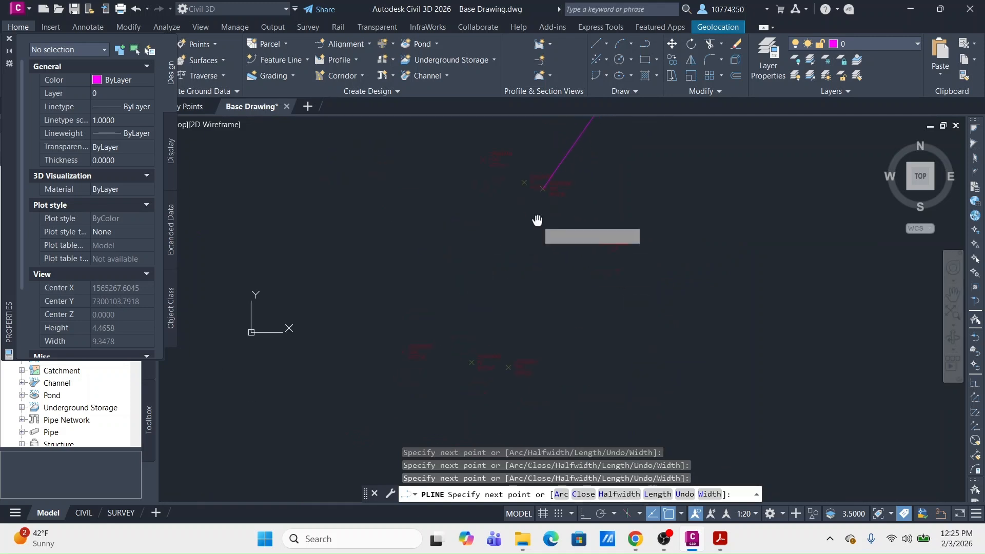
{"action": "scroll", "coordinate": [503, 328], "scroll_direction": "up", "scroll_amount": 3}
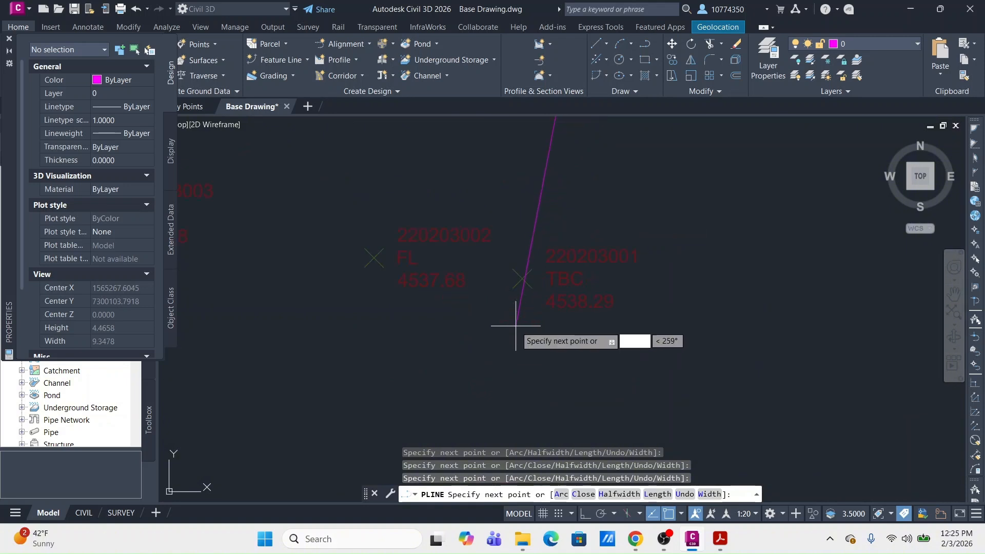
{"action": "left_click", "coordinate": [516, 286]}
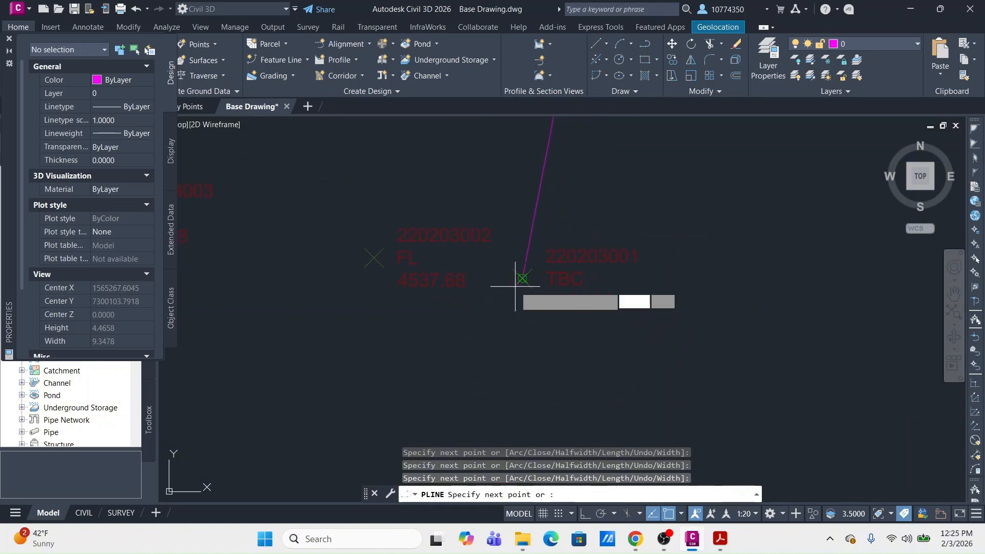
{"action": "scroll", "coordinate": [501, 329], "scroll_direction": "down", "scroll_amount": 6}
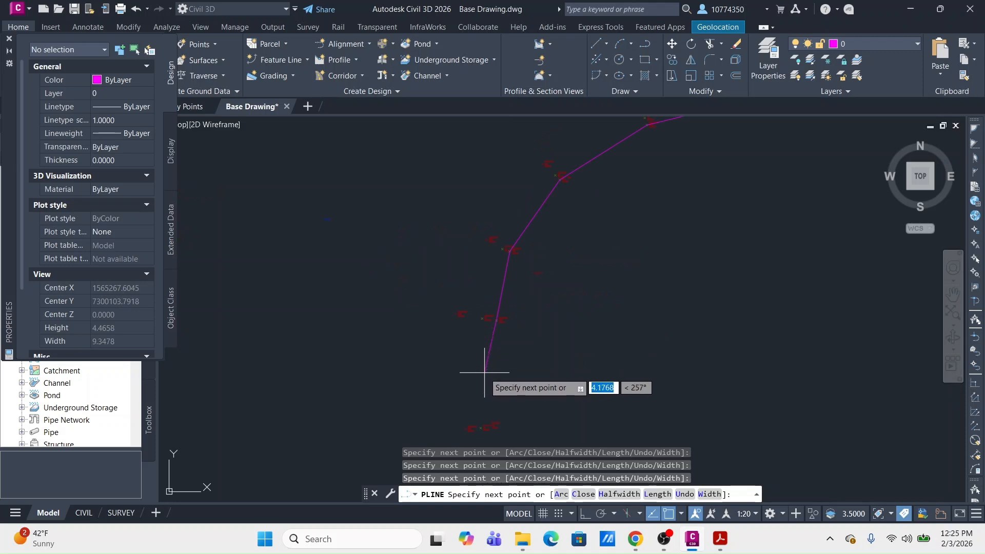
{"action": "scroll", "coordinate": [486, 286], "scroll_direction": "up", "scroll_amount": 5}
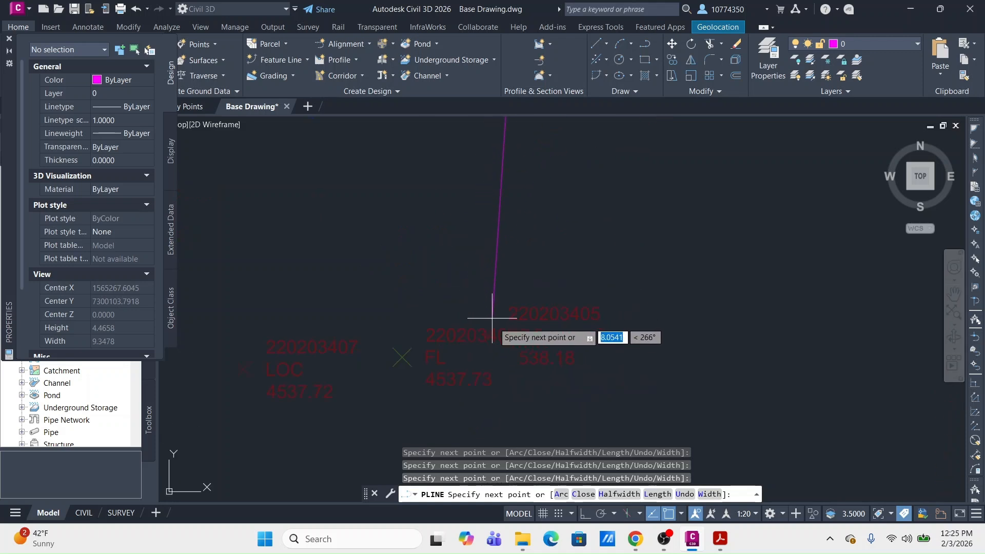
{"action": "left_click", "coordinate": [485, 335]}
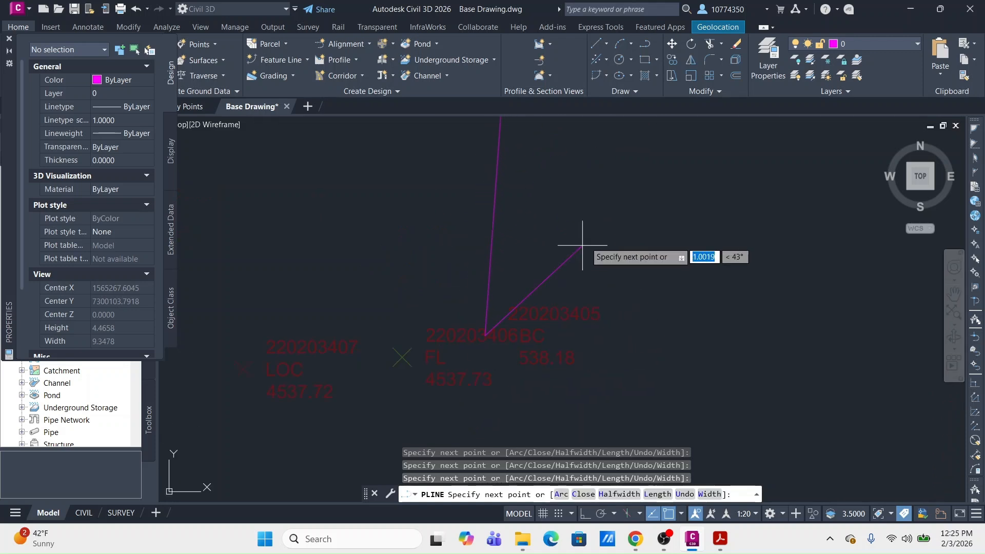
Step: Check the survey points farther south for a continuation of the curb, and end the polyline at TBC point 220203405
{"action": "scroll", "coordinate": [588, 236], "scroll_direction": "down", "scroll_amount": 5}
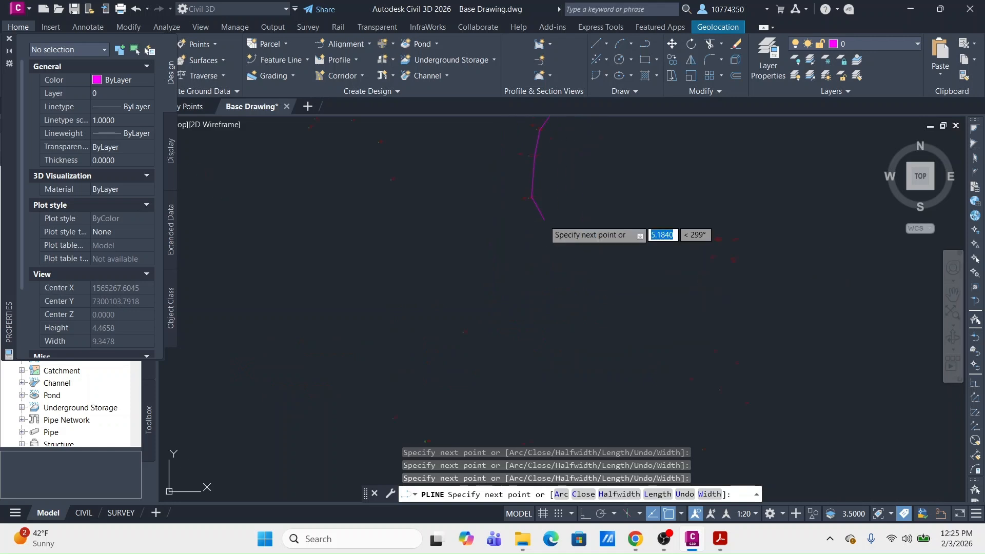
{"action": "middle_click_drag", "start_coordinate": [543, 388], "coordinate": [543, 226]}
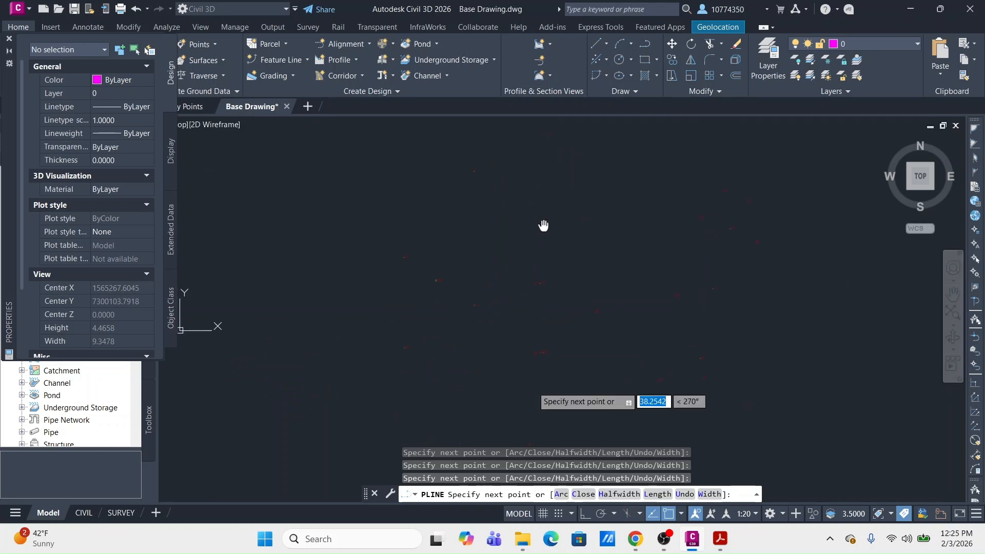
{"action": "middle_click_drag", "start_coordinate": [536, 102], "coordinate": [525, 264]}
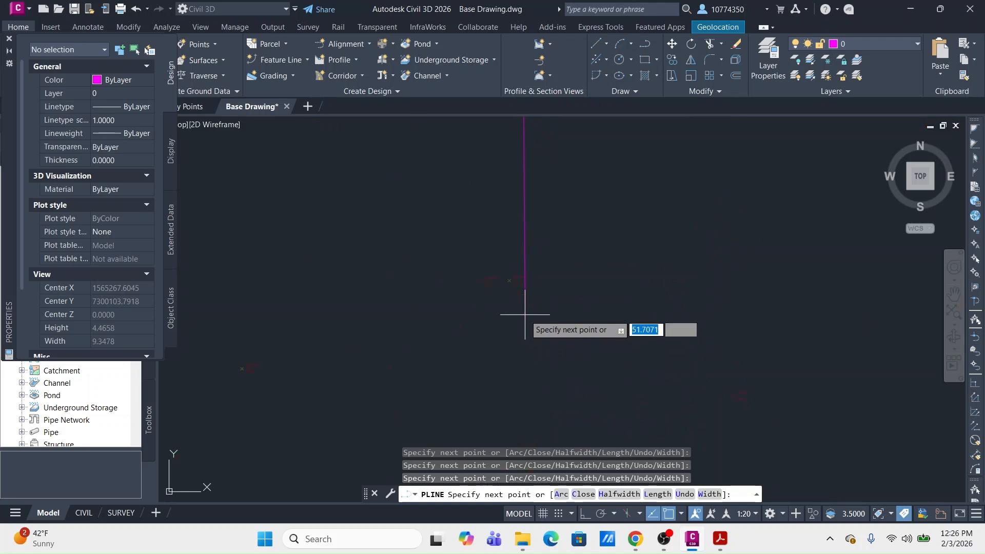
{"action": "scroll", "coordinate": [525, 308], "scroll_direction": "up", "scroll_amount": 3}
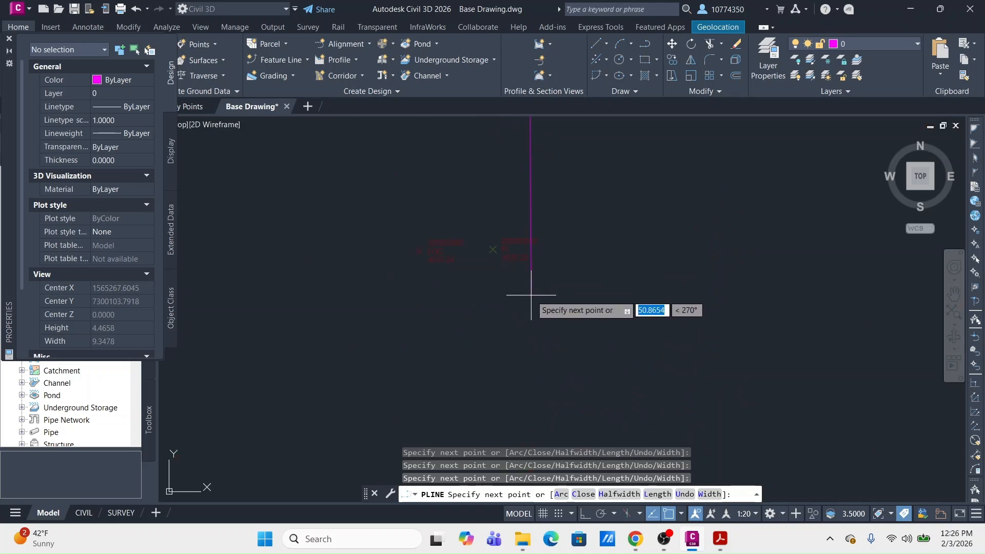
{"action": "scroll", "coordinate": [531, 295], "scroll_direction": "down", "scroll_amount": 2}
{"action": "middle_click_drag", "start_coordinate": [644, 255], "coordinate": [538, 225]}
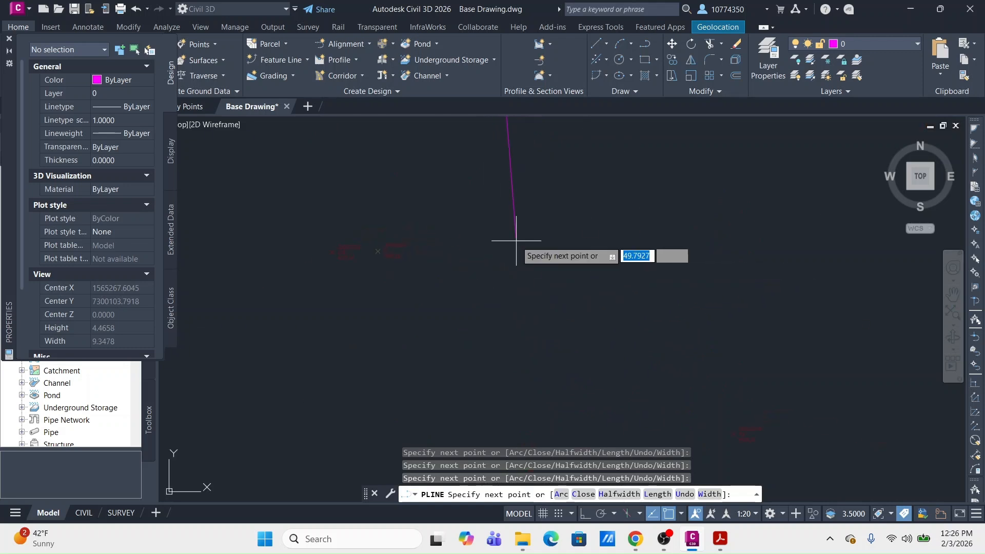
{"action": "key", "text": "Escape"}
Step: Select the curved TBC polyline, review its geometry properties including elevation and vertices, and clear the selection
{"action": "scroll", "coordinate": [517, 244], "scroll_direction": "down", "scroll_amount": 6}
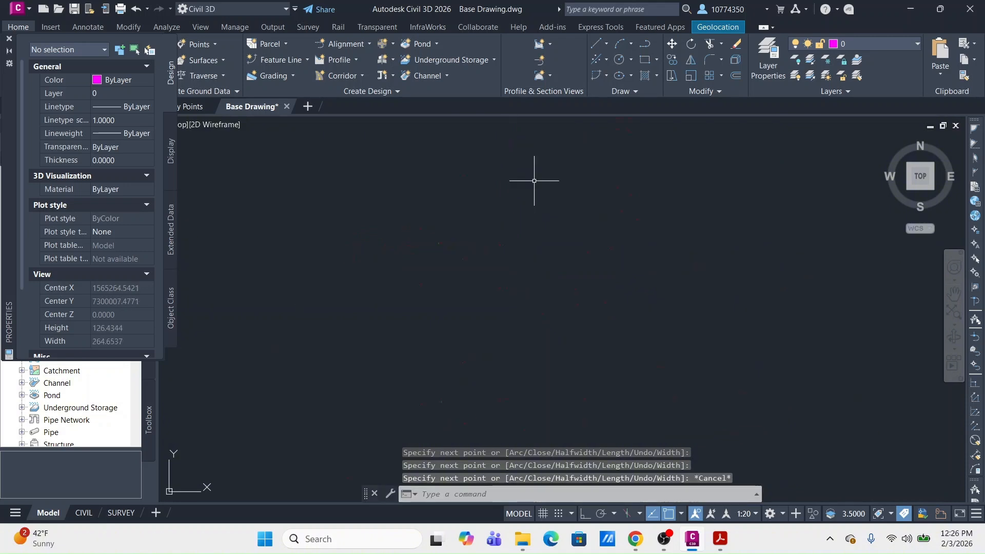
{"action": "scroll", "coordinate": [534, 183], "scroll_direction": "down", "scroll_amount": 10}
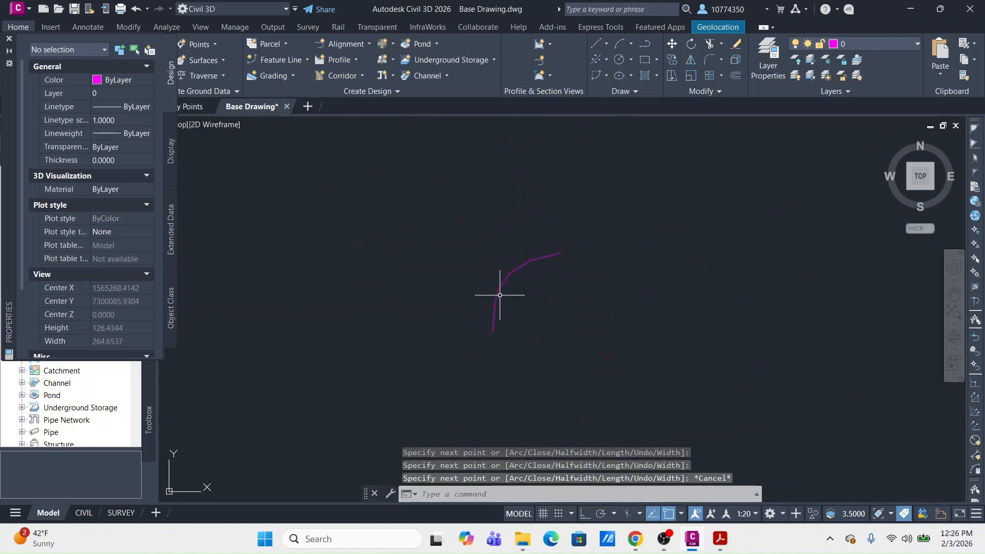
{"action": "scroll", "coordinate": [506, 284], "scroll_direction": "up", "scroll_amount": 4}
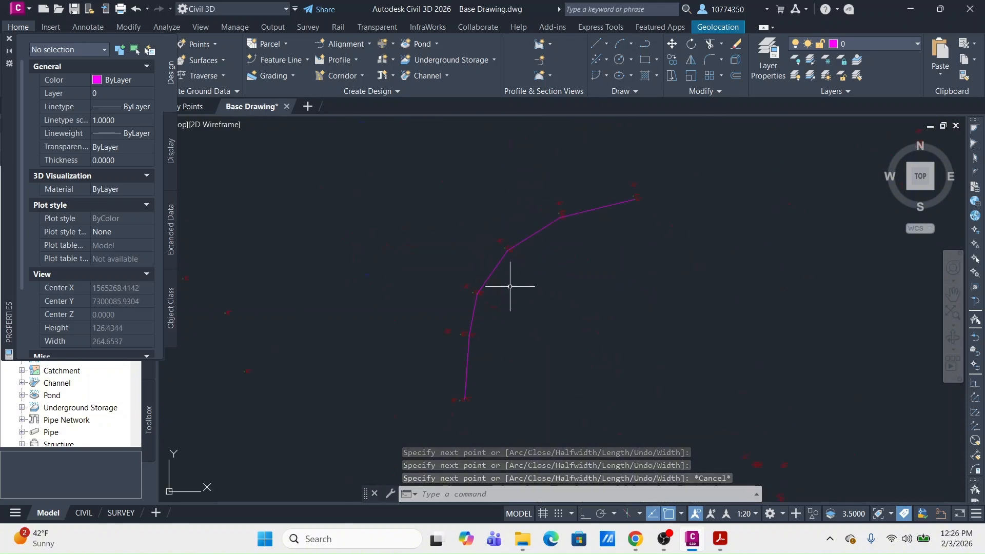
{"action": "left_click", "coordinate": [548, 222]}
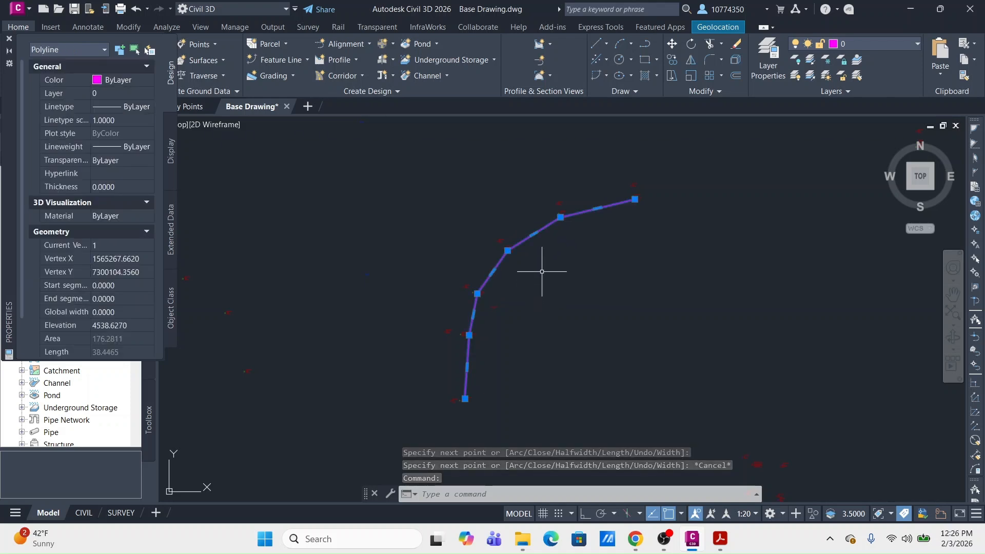
{"action": "scroll", "coordinate": [493, 258], "scroll_direction": "up", "scroll_amount": 6}
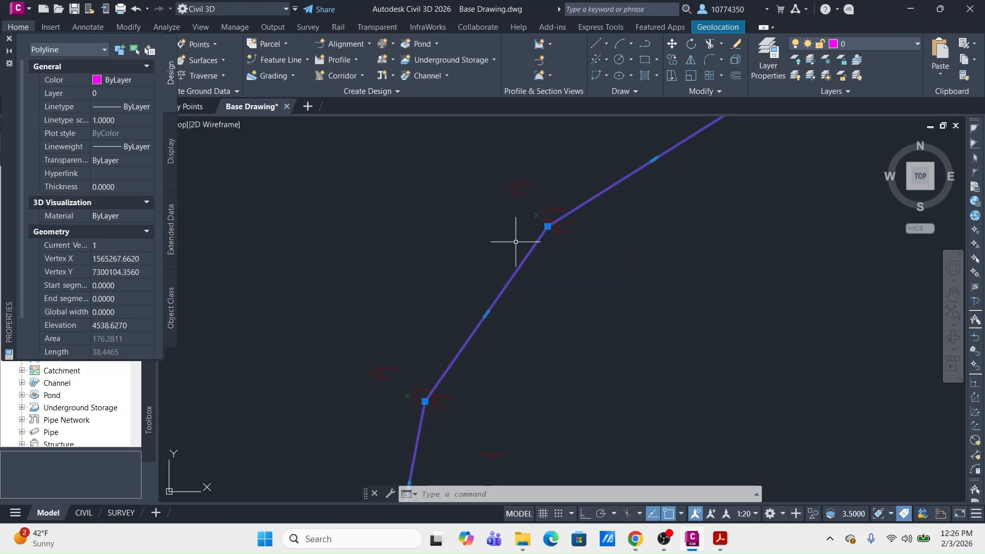
{"action": "key", "text": "Escape"}
{"action": "key", "text": "Escape"}
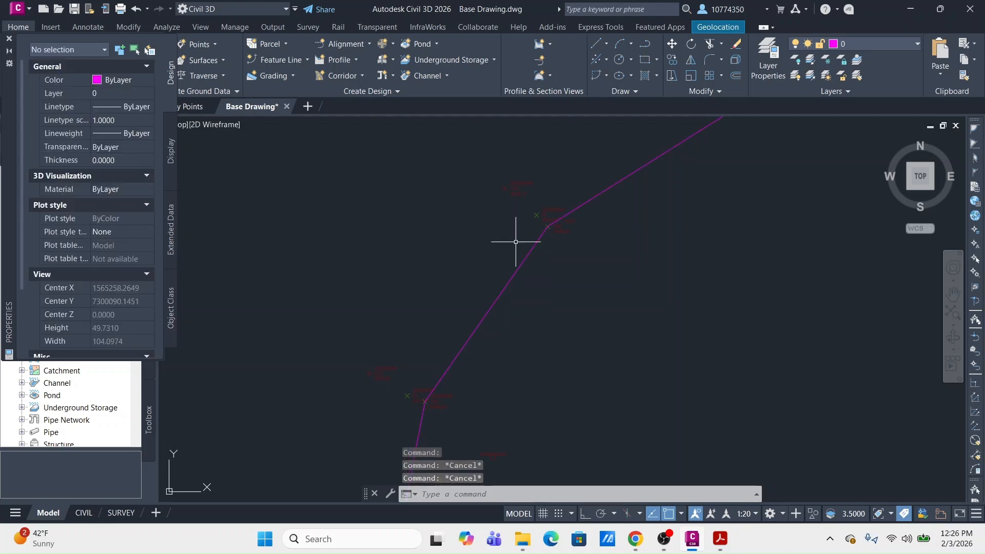
{"action": "key", "text": "Escape"}
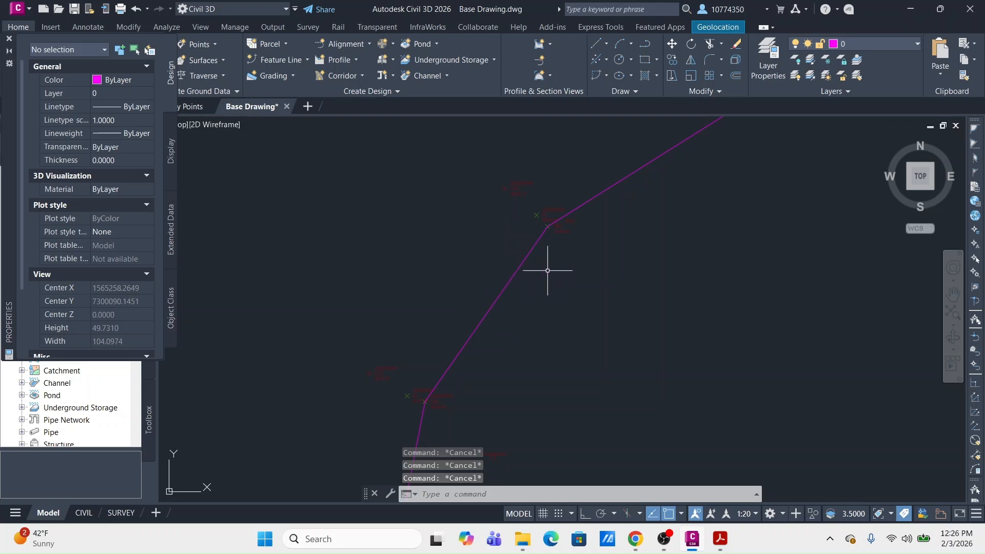
{"action": "left_click", "coordinate": [548, 271]}
{"action": "left_click", "coordinate": [467, 287]}
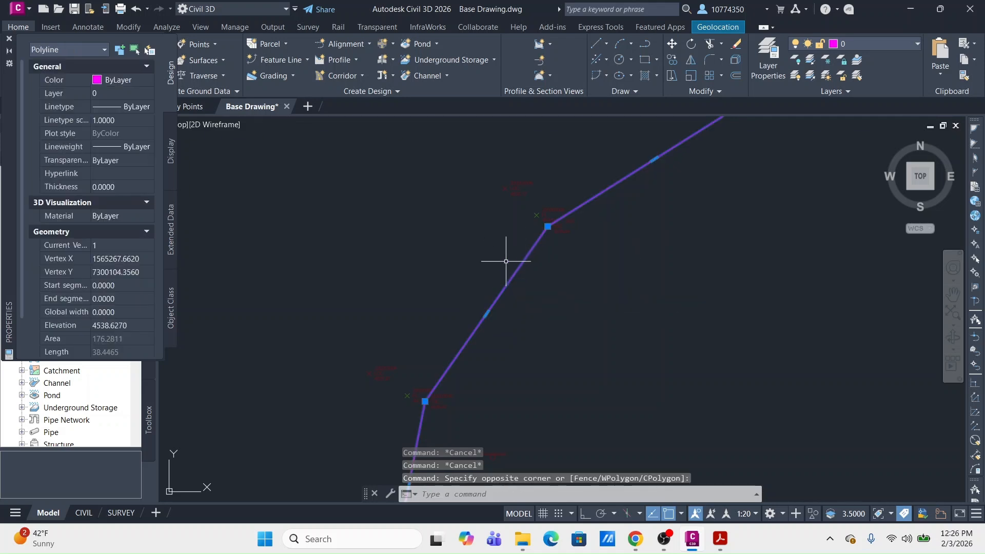
{"action": "key", "text": "Escape"}
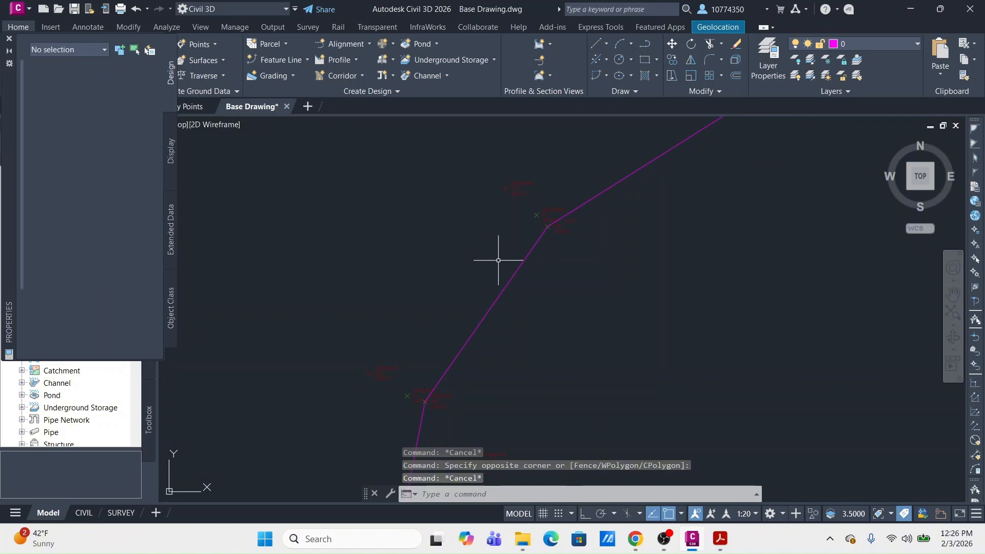
{"action": "key", "text": "Escape"}
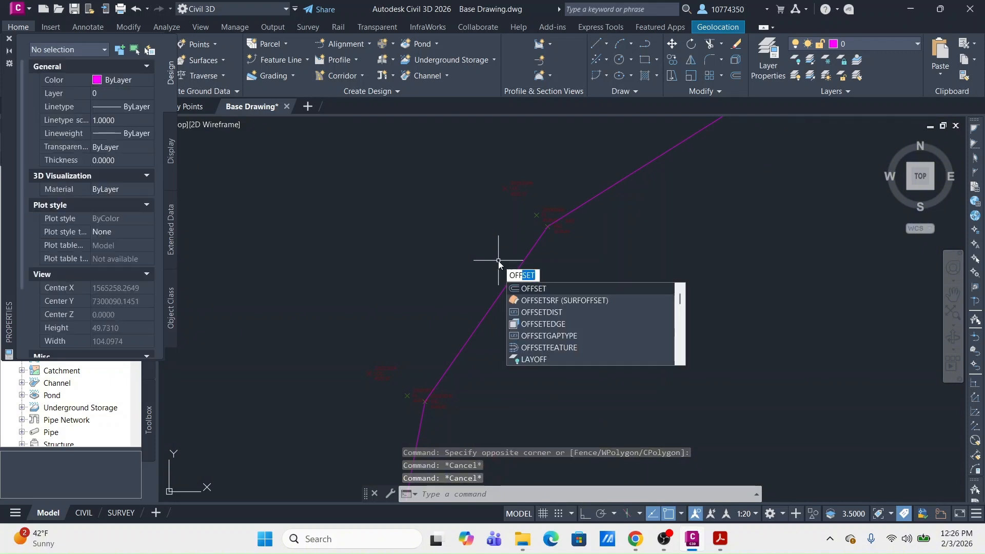
Step: Offset the curved TBC polyline by 0.5 toward its outer, northwest side and end the Offset command
{"action": "key", "text": "Return"}
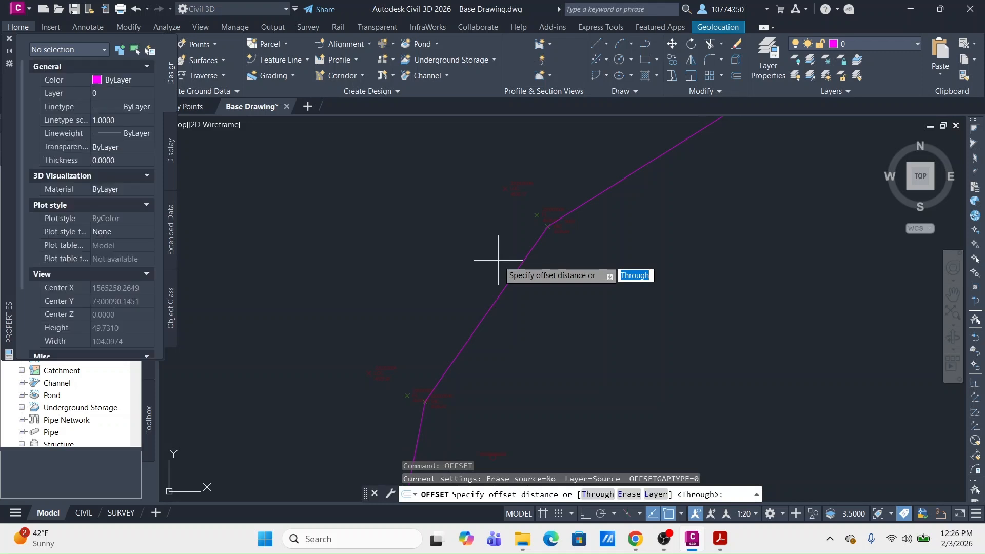
{"action": "type", "text": ".5"}
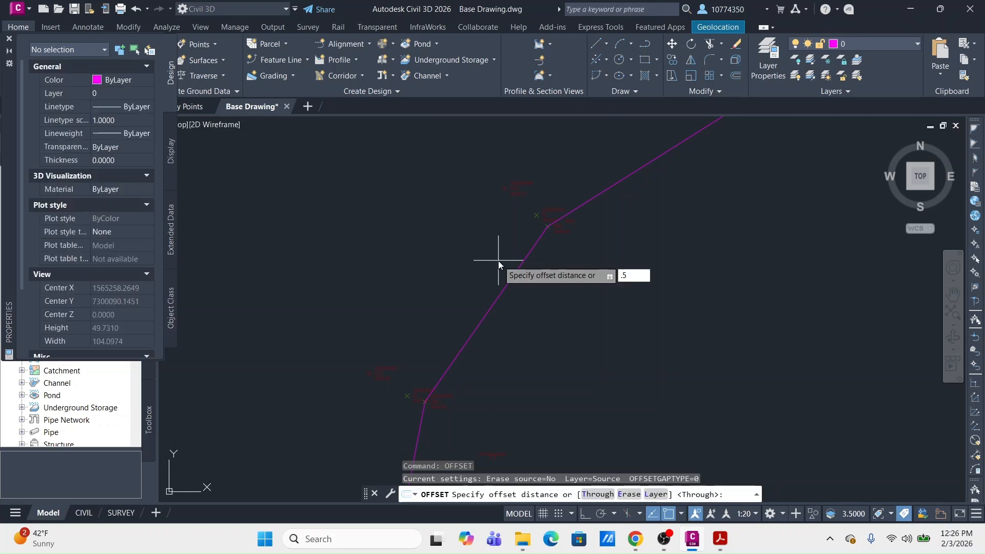
{"action": "key", "text": "Return"}
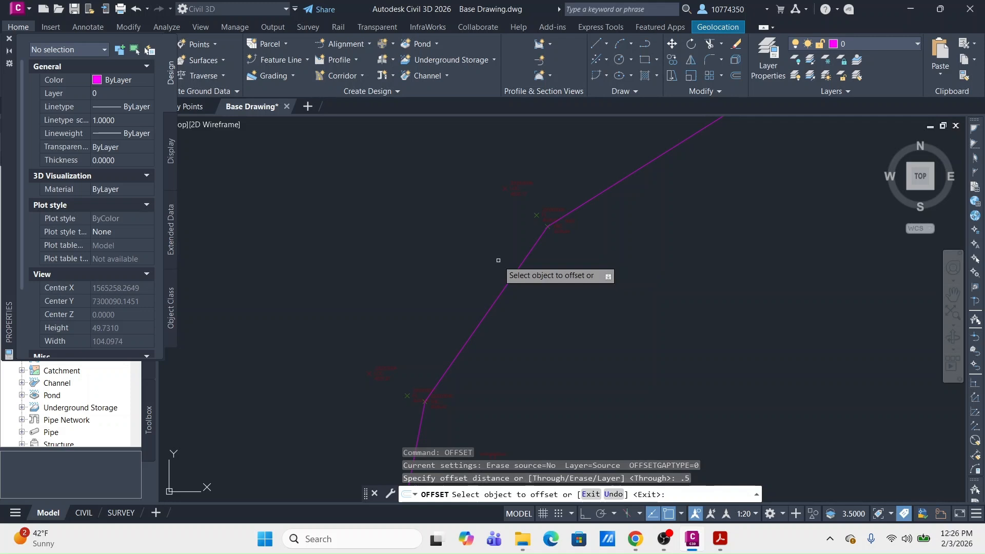
{"action": "left_click", "coordinate": [529, 255]}
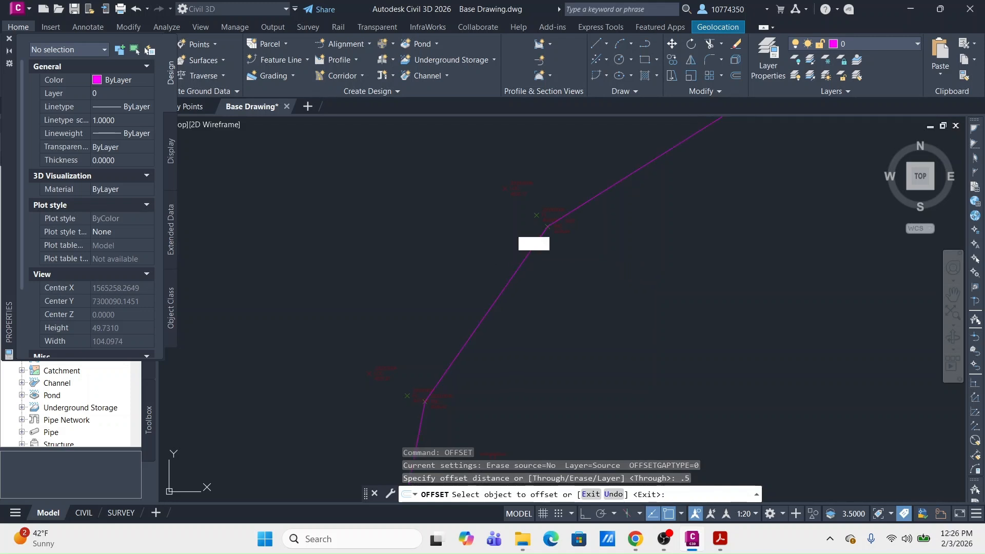
{"action": "left_click", "coordinate": [432, 218]}
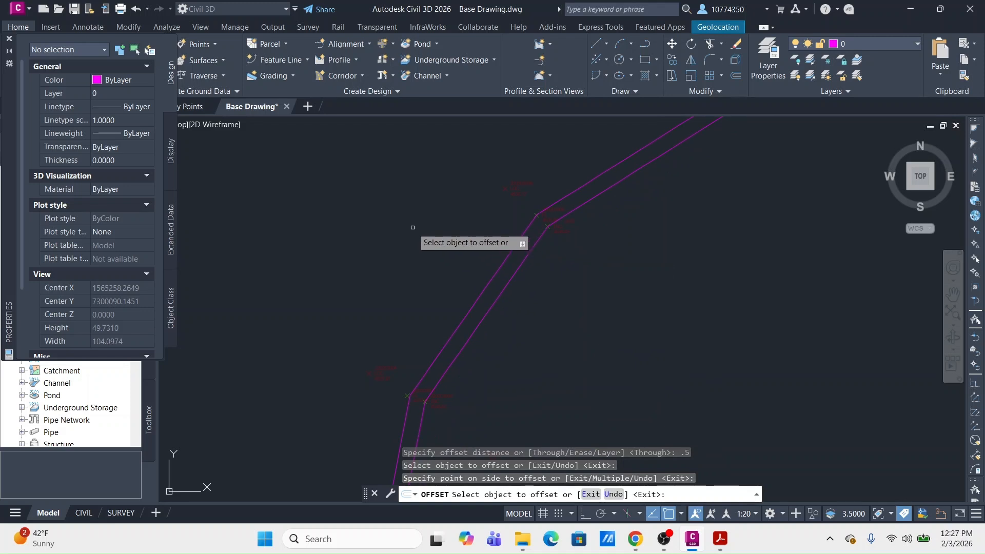
{"action": "key", "text": "Escape"}
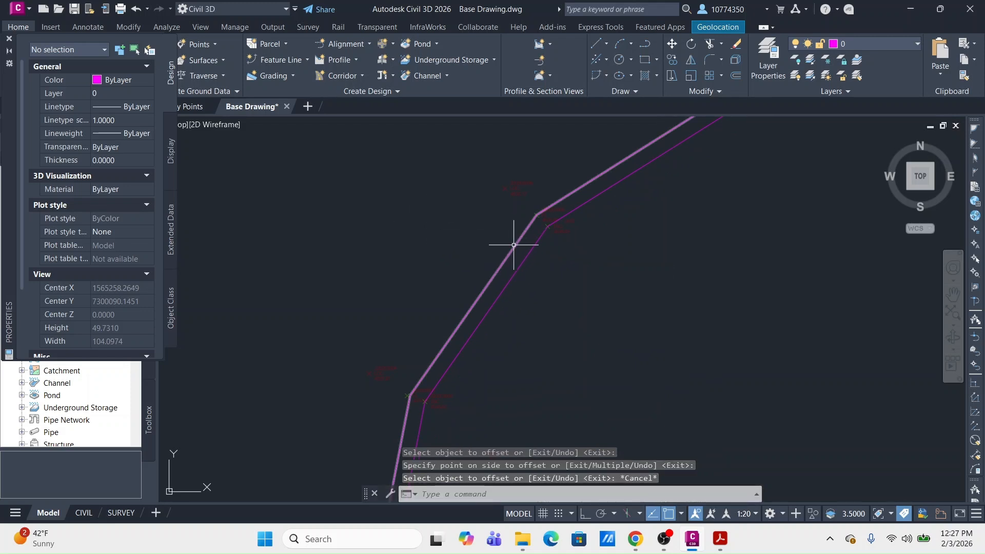
{"action": "scroll", "coordinate": [518, 195], "scroll_direction": "up", "scroll_amount": 2}
{"action": "key", "text": "Escape"}
{"action": "key", "text": "Escape"}
{"action": "key", "text": "Escape"}
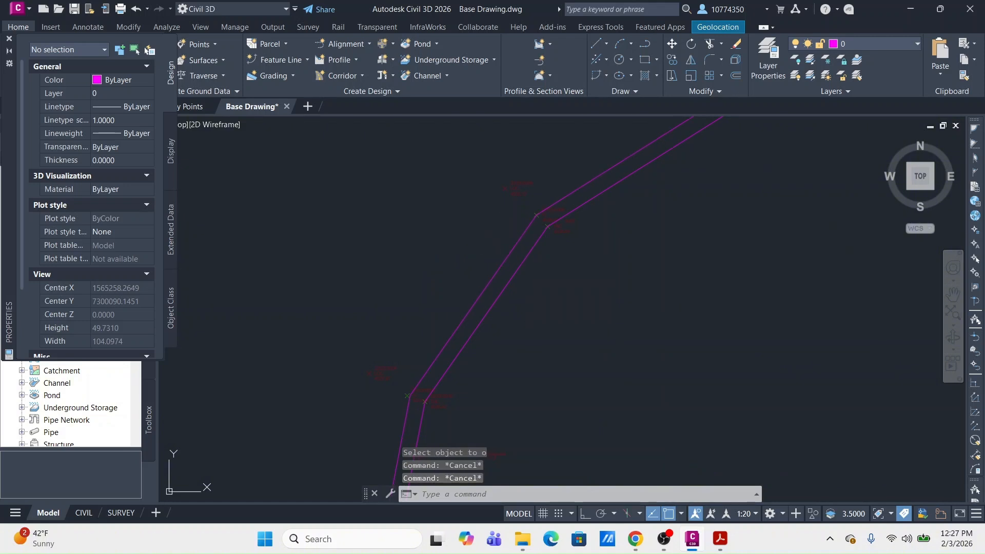
Step: Offset the outer of the two curb polylines by 1.5 farther toward the northwest, near the outermost row of survey points
{"action": "scroll", "coordinate": [516, 188], "scroll_direction": "up", "scroll_amount": 2}
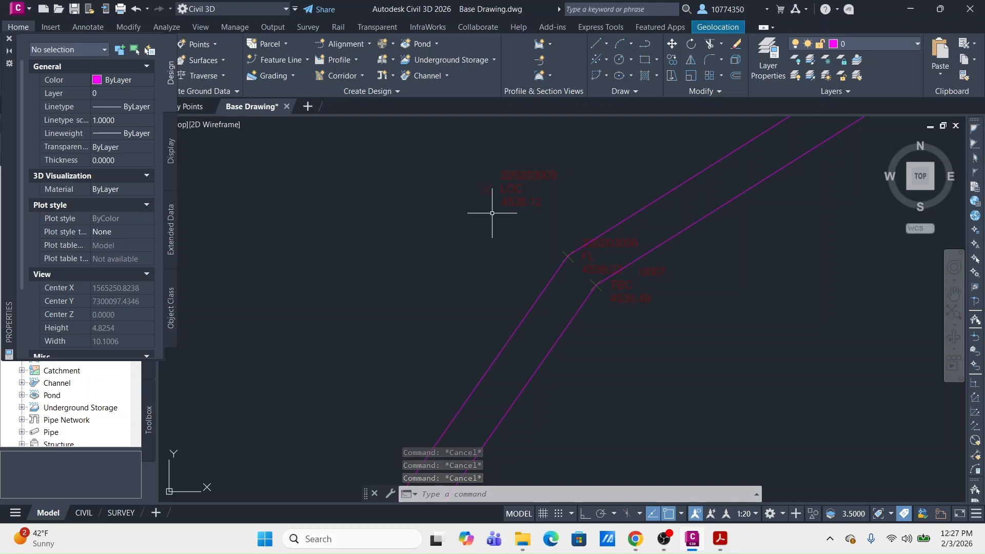
{"action": "middle_click_drag", "start_coordinate": [488, 209], "coordinate": [488, 253]}
{"action": "scroll", "coordinate": [460, 298], "scroll_direction": "down", "scroll_amount": 2}
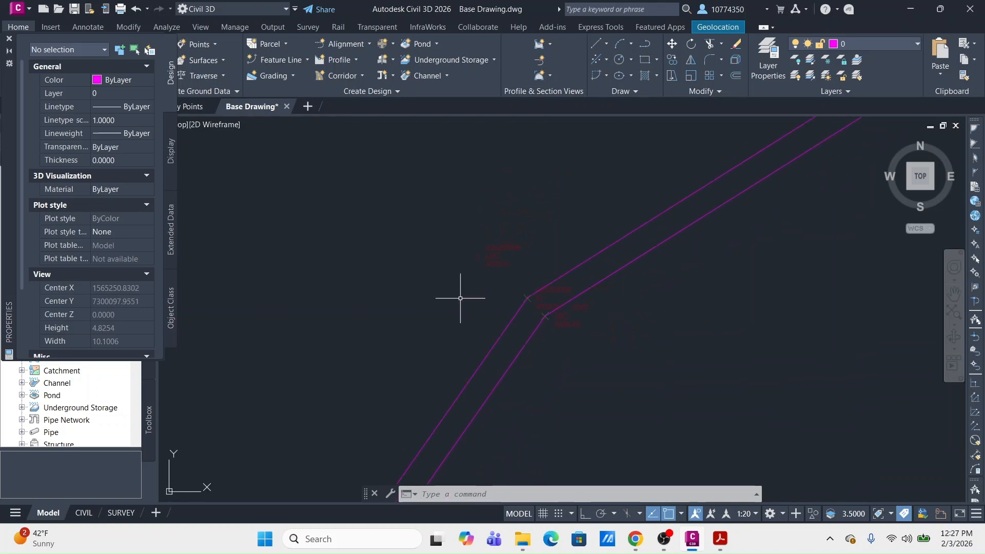
{"action": "key", "text": "Escape"}
{"action": "key", "text": "Escape"}
{"action": "key", "text": "Escape"}
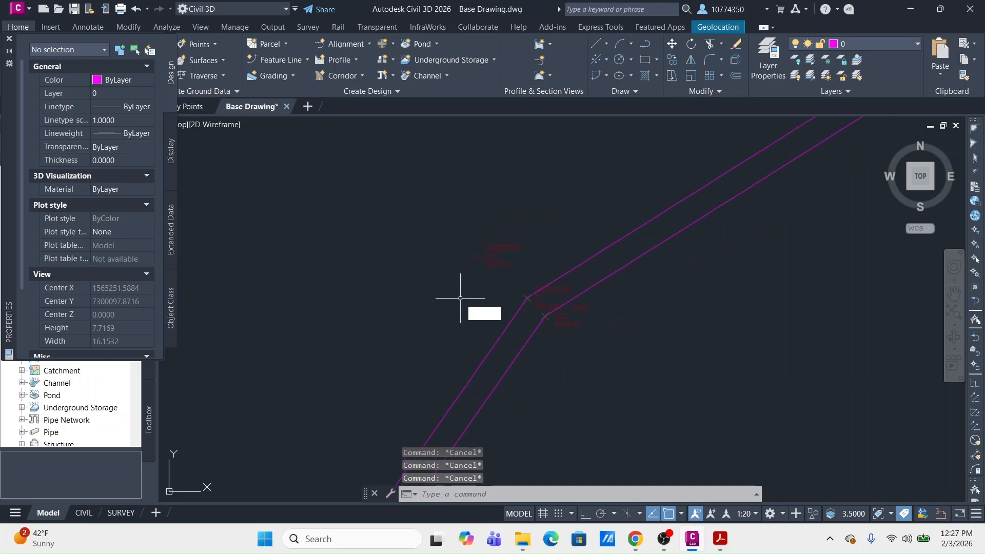
{"action": "type", "text": "o"}
{"action": "key", "text": "Return"}
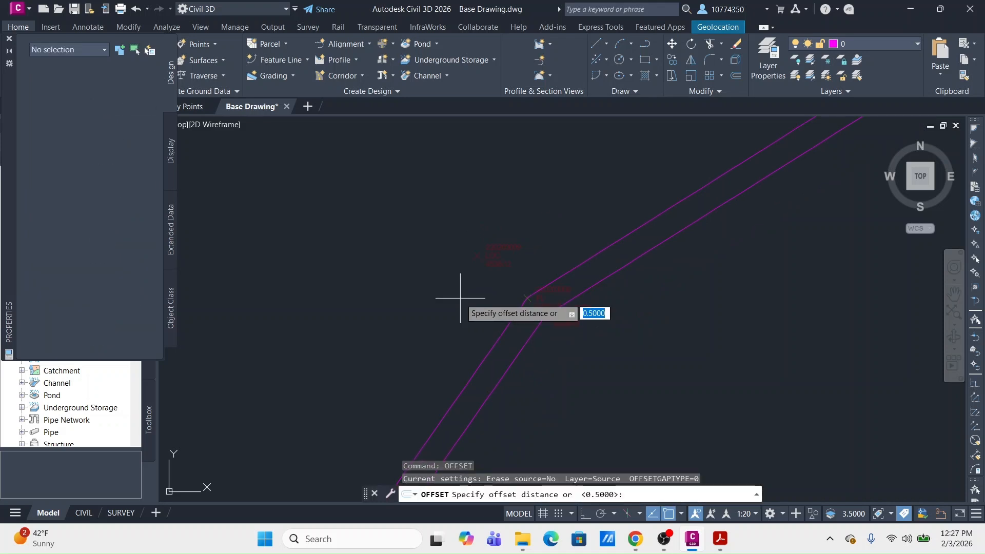
{"action": "type", "text": "1.5"}
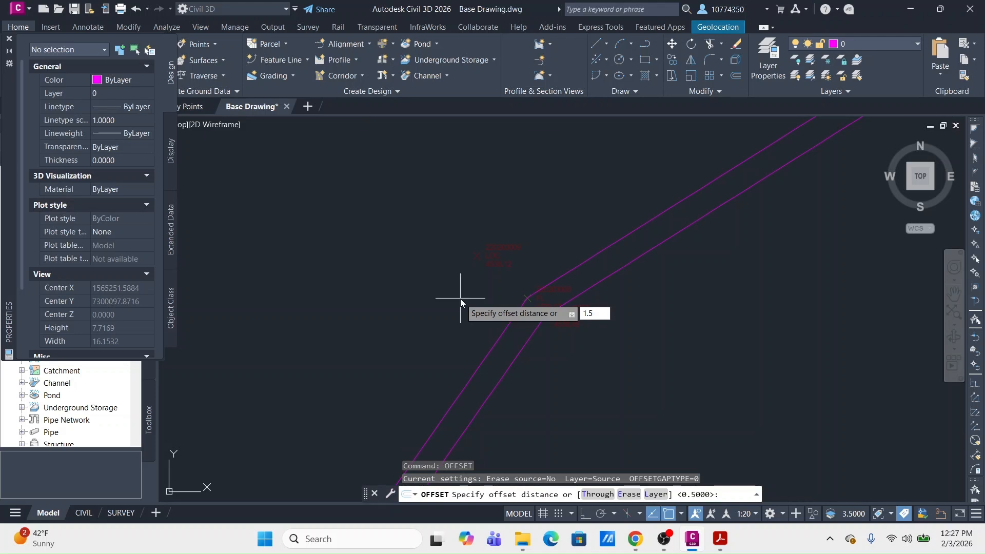
{"action": "key", "text": "Return"}
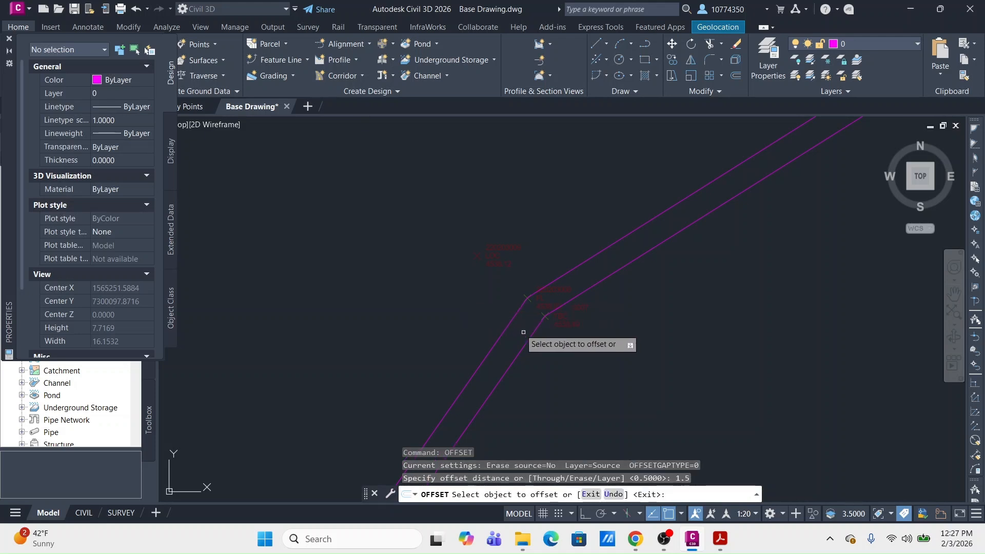
{"action": "left_click", "coordinate": [513, 320]}
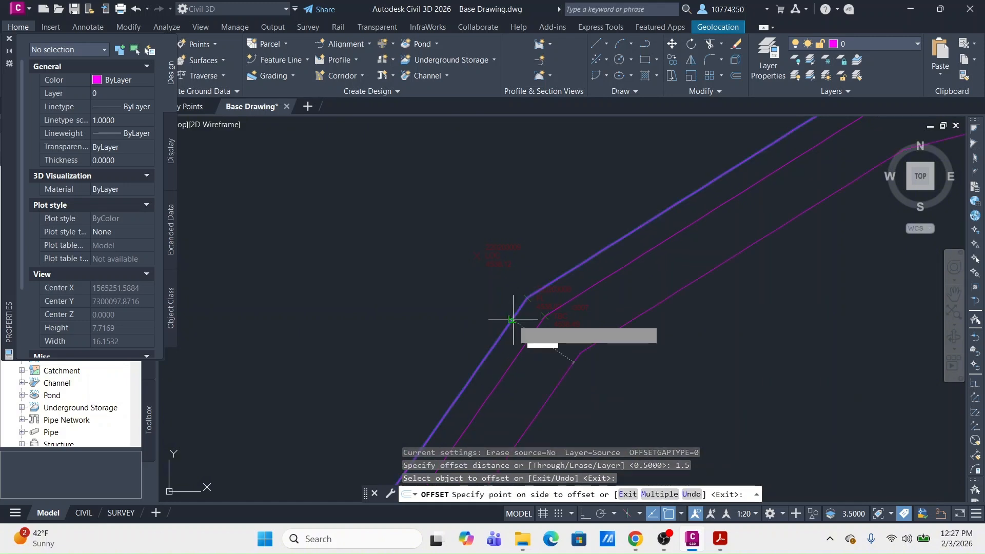
{"action": "left_click", "coordinate": [405, 266]}
Step: Examine how the three parallel curb polylines line up with the survey points around the whole curve, and end the Offset command
{"action": "scroll", "coordinate": [411, 272], "scroll_direction": "down", "scroll_amount": 4}
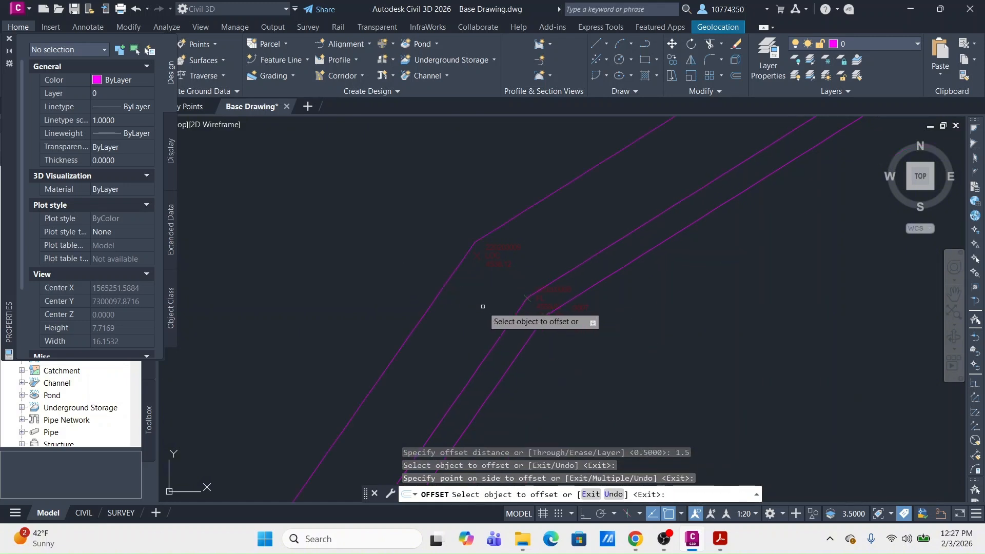
{"action": "scroll", "coordinate": [444, 308], "scroll_direction": "up", "scroll_amount": 8}
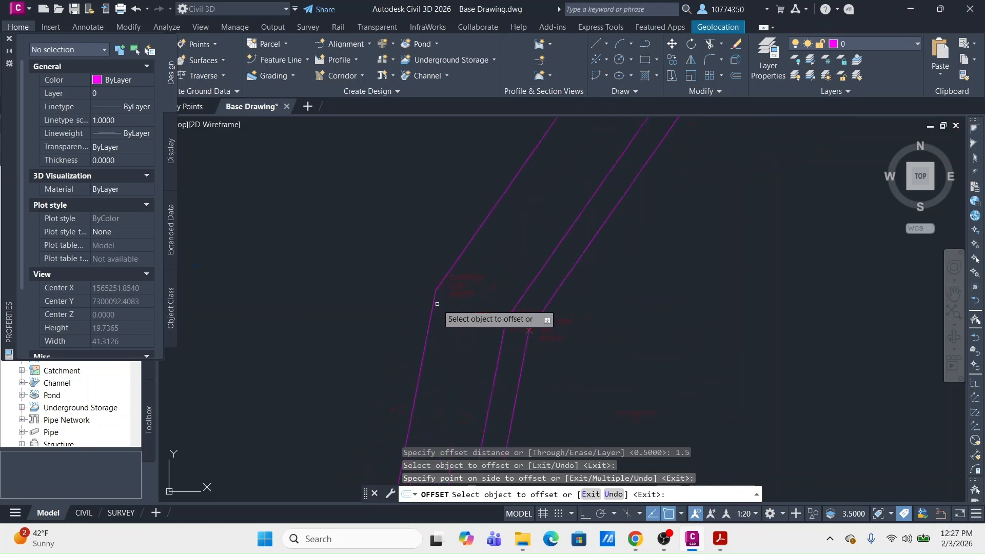
{"action": "scroll", "coordinate": [443, 300], "scroll_direction": "down", "scroll_amount": 6}
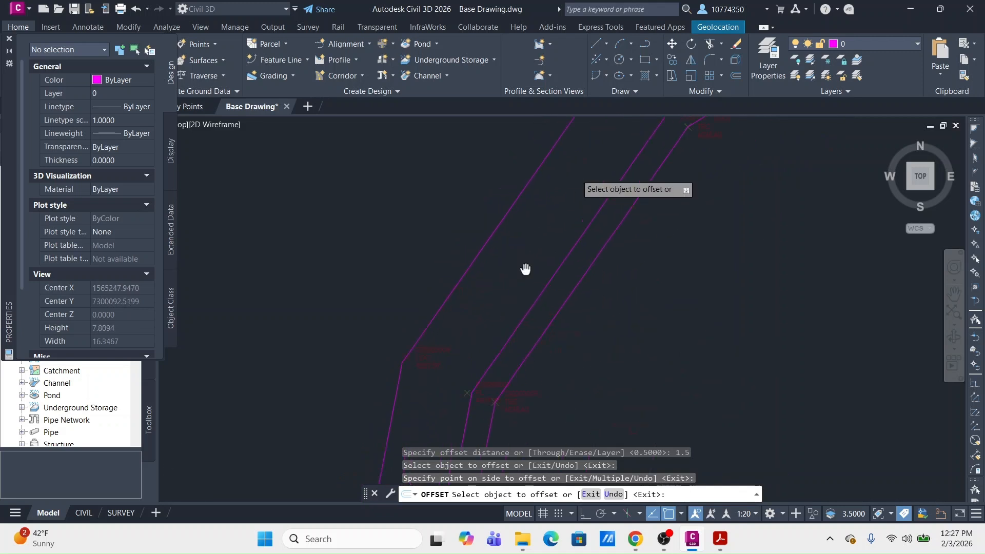
{"action": "middle_click_drag", "start_coordinate": [512, 288], "coordinate": [353, 312]}
{"action": "scroll", "coordinate": [356, 309], "scroll_direction": "down", "scroll_amount": 2}
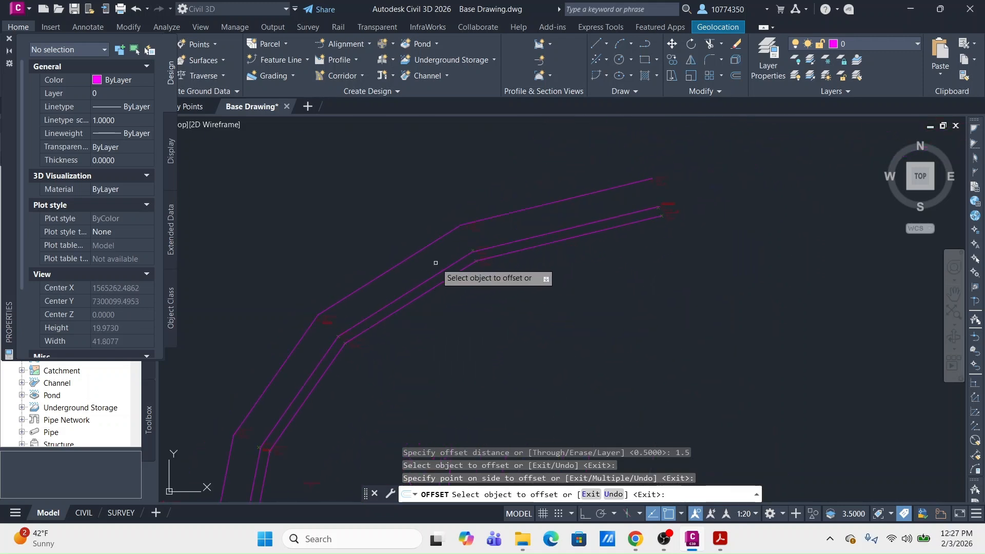
{"action": "mouse_move", "coordinate": [422, 273]}
{"action": "middle_mouse_down"}
{"action": "mouse_move", "coordinate": [538, 190]}
{"action": "mouse_move", "coordinate": [569, 205]}
{"action": "middle_mouse_up"}
{"action": "scroll", "coordinate": [575, 216], "scroll_direction": "down", "scroll_amount": 2}
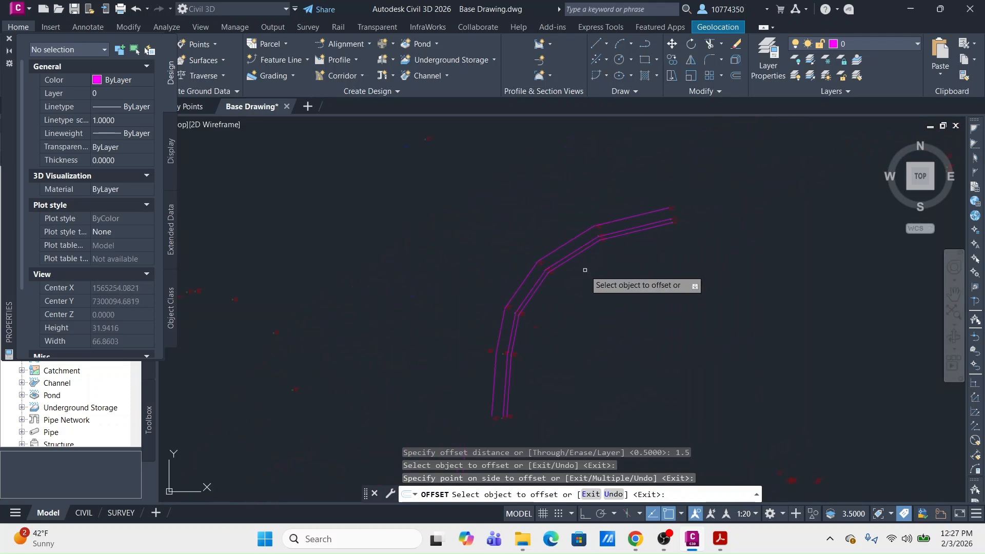
{"action": "mouse_move", "coordinate": [593, 314]}
{"action": "middle_mouse_down"}
{"action": "mouse_move", "coordinate": [513, 275]}
{"action": "mouse_move", "coordinate": [440, 266]}
{"action": "middle_mouse_up"}
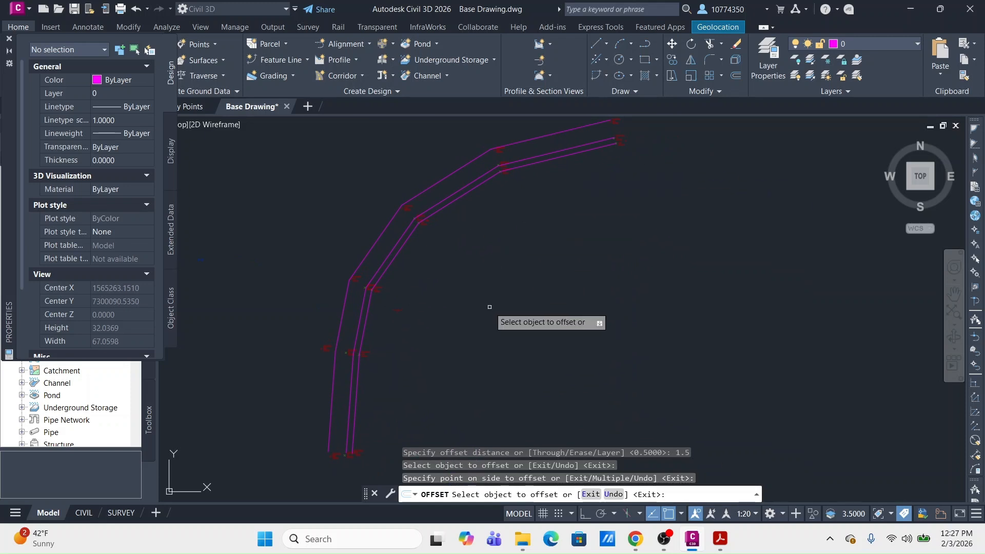
{"action": "middle_click_drag", "start_coordinate": [467, 252], "coordinate": [509, 269]}
{"action": "key", "text": "Escape"}
{"action": "key", "text": "Escape"}
{"action": "key", "text": "Escape"}
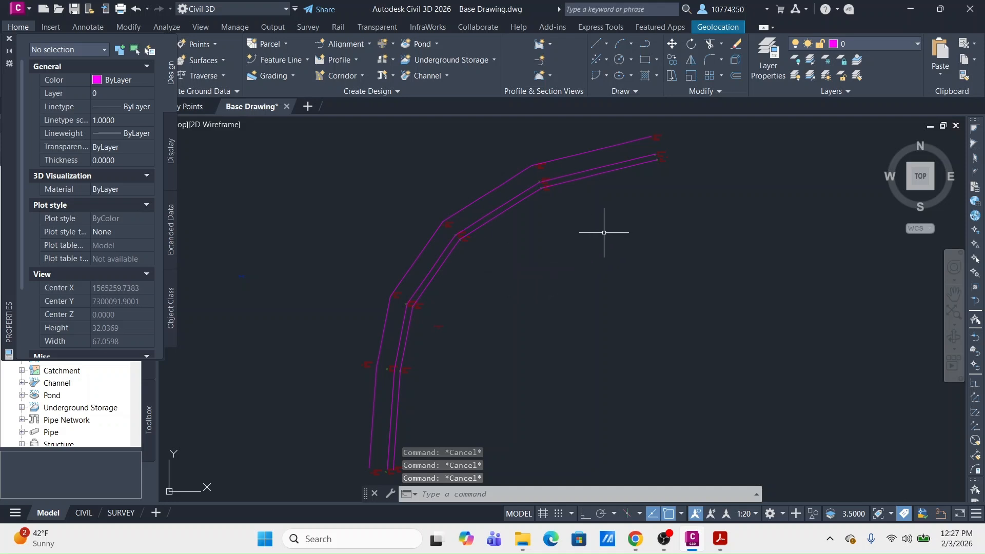
Step: Close the Properties palette and turn on the Bing Aerial online map behind the drawing
{"action": "left_click", "coordinate": [11, 40]}
{"action": "left_click", "coordinate": [708, 31]}
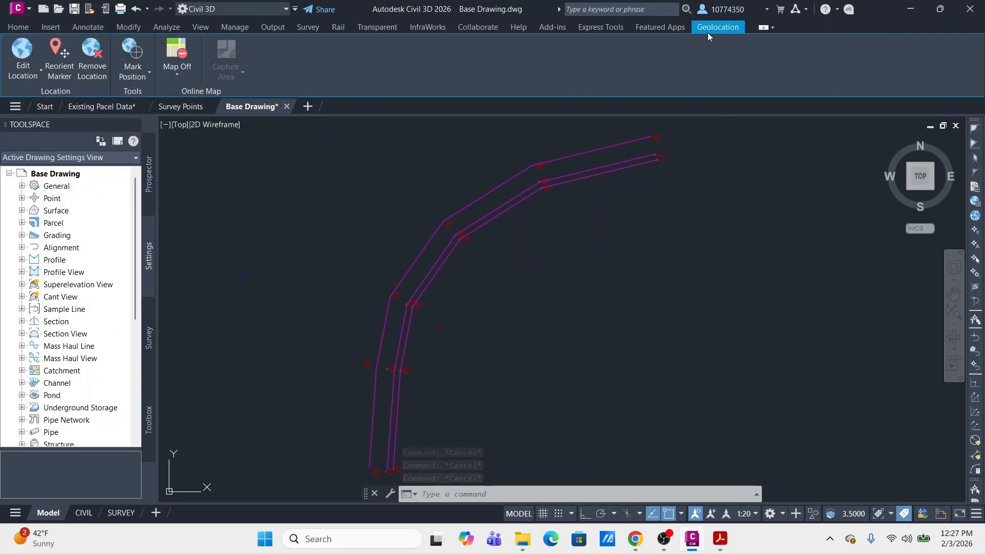
{"action": "left_click", "coordinate": [177, 74]}
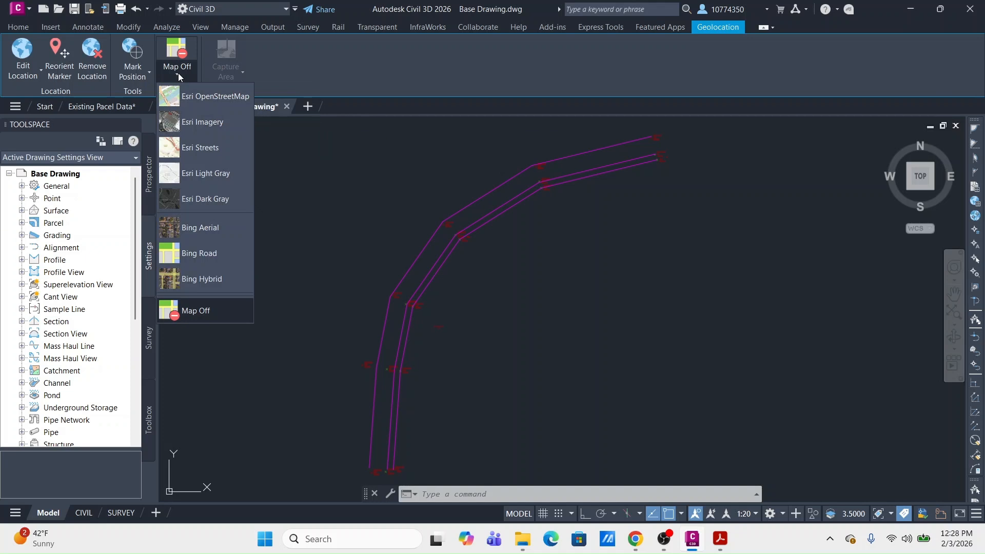
{"action": "left_click", "coordinate": [210, 226]}
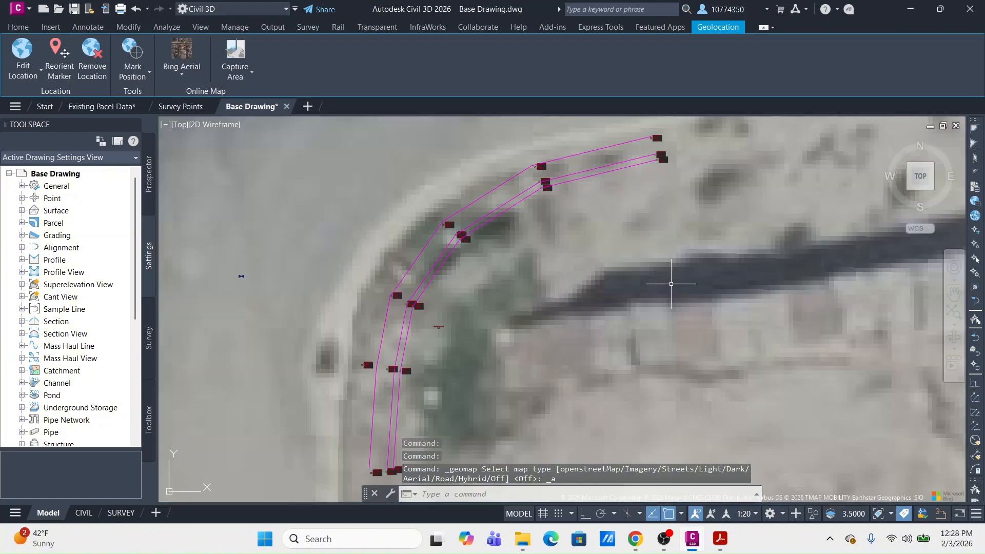
Step: Compare the survey points along the road and the curved curb polylines with the curbs in the aerial imagery
{"action": "scroll", "coordinate": [613, 271], "scroll_direction": "down", "scroll_amount": 10}
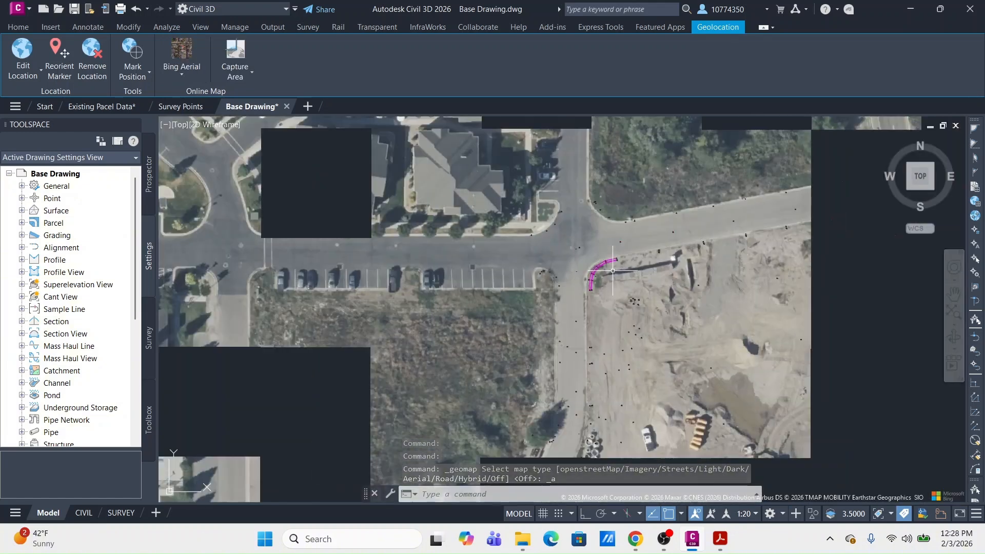
{"action": "mouse_move", "coordinate": [612, 271]}
{"action": "middle_mouse_down"}
{"action": "mouse_move", "coordinate": [482, 272]}
{"action": "mouse_move", "coordinate": [381, 299]}
{"action": "middle_mouse_up"}
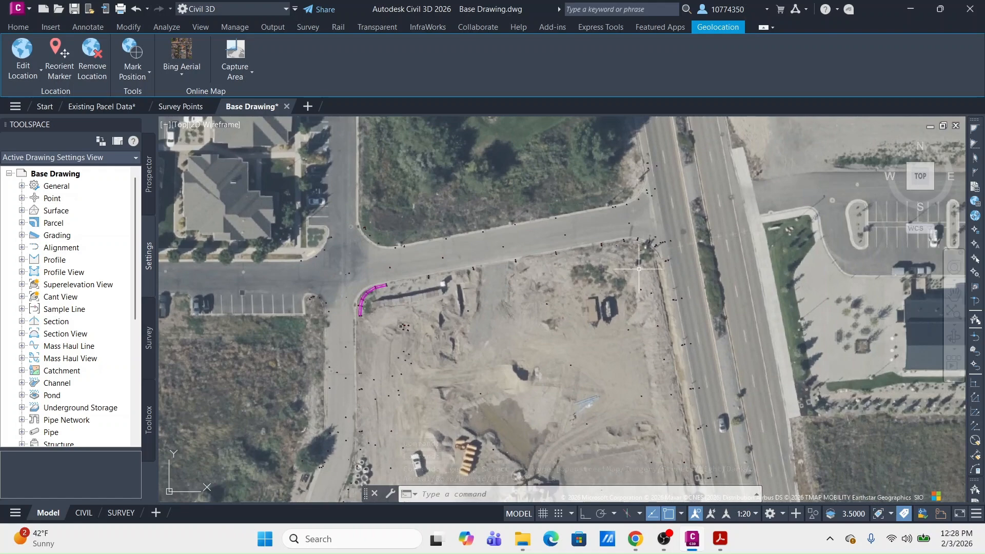
{"action": "scroll", "coordinate": [639, 268], "scroll_direction": "up", "scroll_amount": 10}
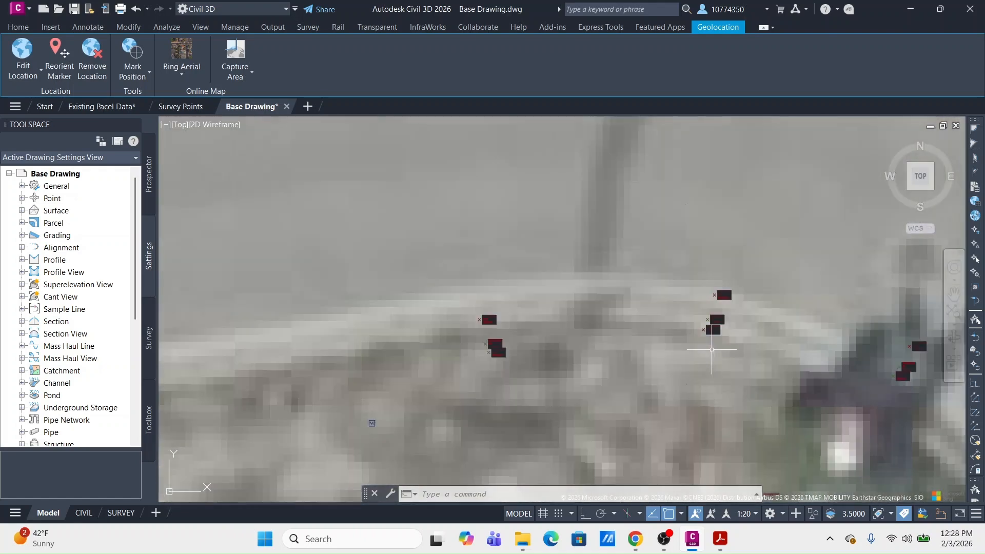
{"action": "scroll", "coordinate": [712, 350], "scroll_direction": "up", "scroll_amount": 3}
{"action": "scroll", "coordinate": [712, 349], "scroll_direction": "up", "scroll_amount": 3}
{"action": "scroll", "coordinate": [712, 349], "scroll_direction": "down", "scroll_amount": 6}
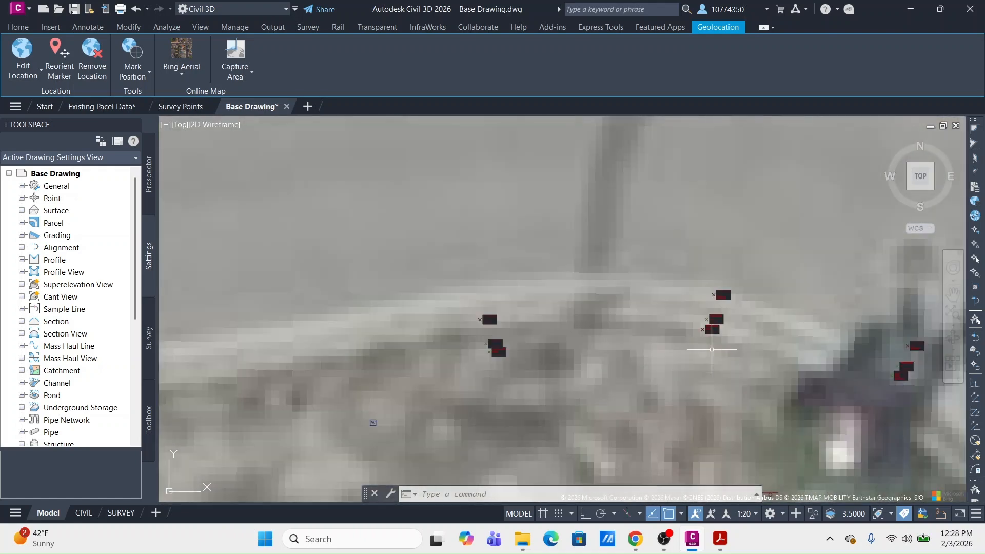
{"action": "scroll", "coordinate": [711, 350], "scroll_direction": "up", "scroll_amount": 9}
{"action": "scroll", "coordinate": [712, 350], "scroll_direction": "down", "scroll_amount": 10}
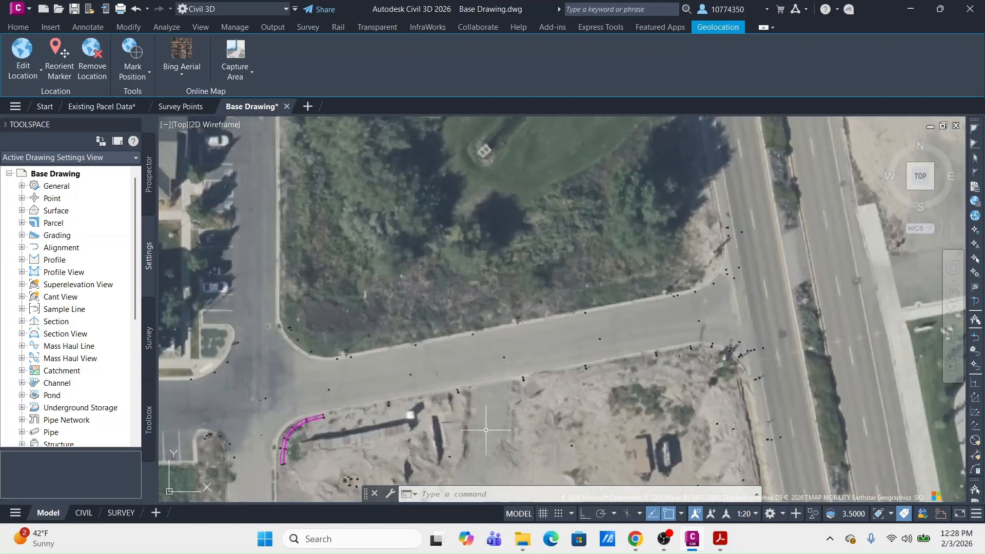
{"action": "scroll", "coordinate": [583, 224], "scroll_direction": "up", "scroll_amount": 3}
{"action": "scroll", "coordinate": [614, 177], "scroll_direction": "up", "scroll_amount": 5}
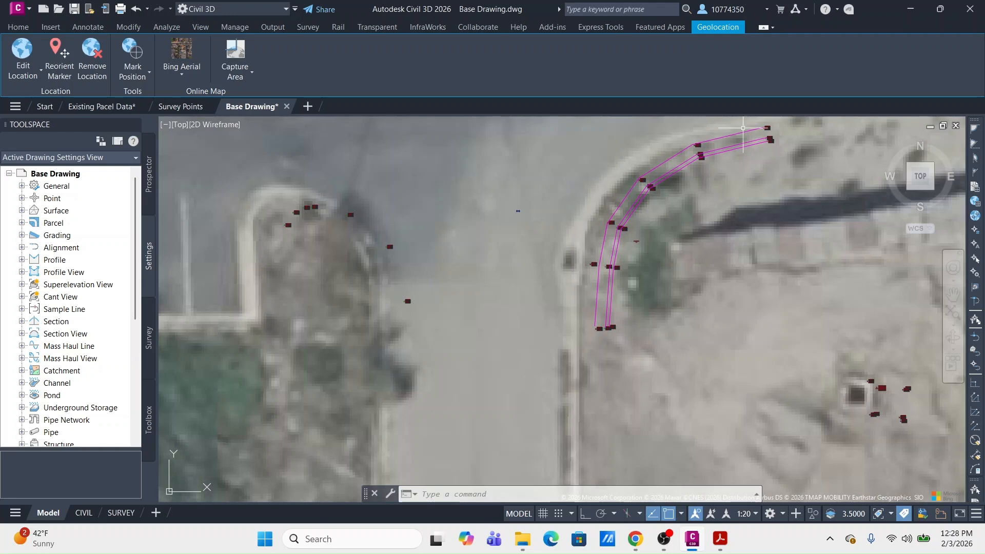
{"action": "mouse_move", "coordinate": [638, 224]}
{"action": "middle_mouse_down"}
{"action": "mouse_move", "coordinate": [624, 247]}
{"action": "mouse_move", "coordinate": [544, 281]}
{"action": "mouse_move", "coordinate": [535, 265]}
{"action": "middle_mouse_up"}
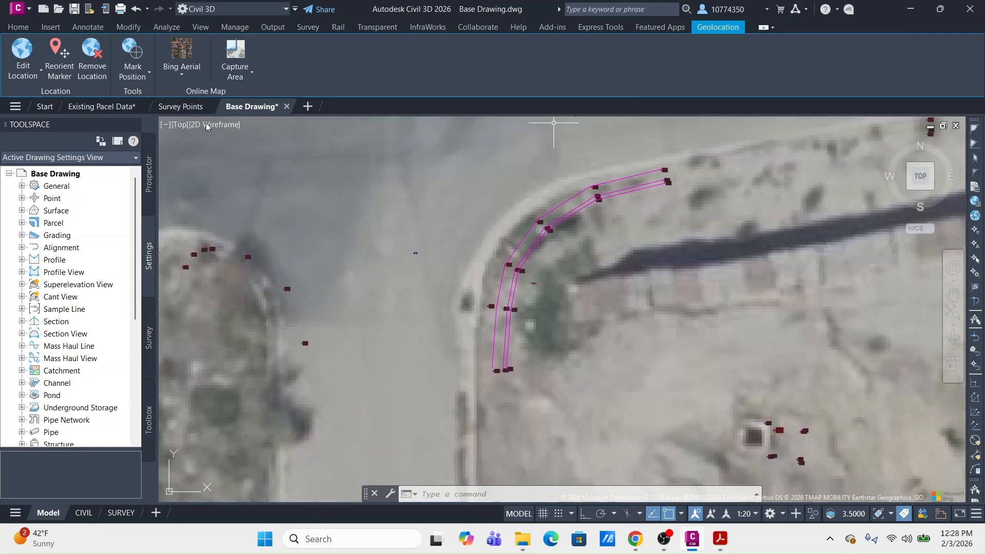
Step: Turn off the online map and erase the two outer offset curb polylines, keeping the innermost one
{"action": "left_click", "coordinate": [183, 70]}
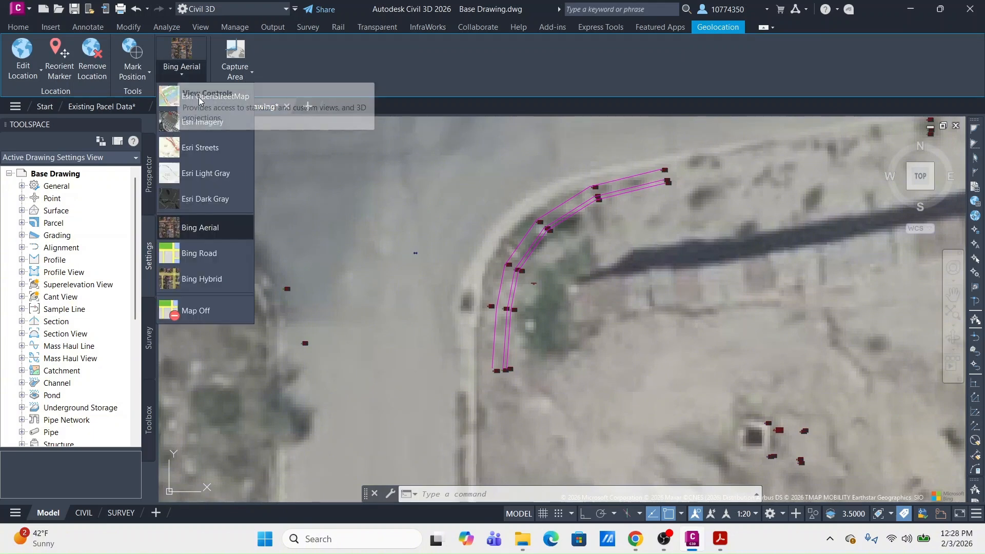
{"action": "left_click", "coordinate": [220, 316]}
{"action": "scroll", "coordinate": [641, 190], "scroll_direction": "up", "scroll_amount": 4}
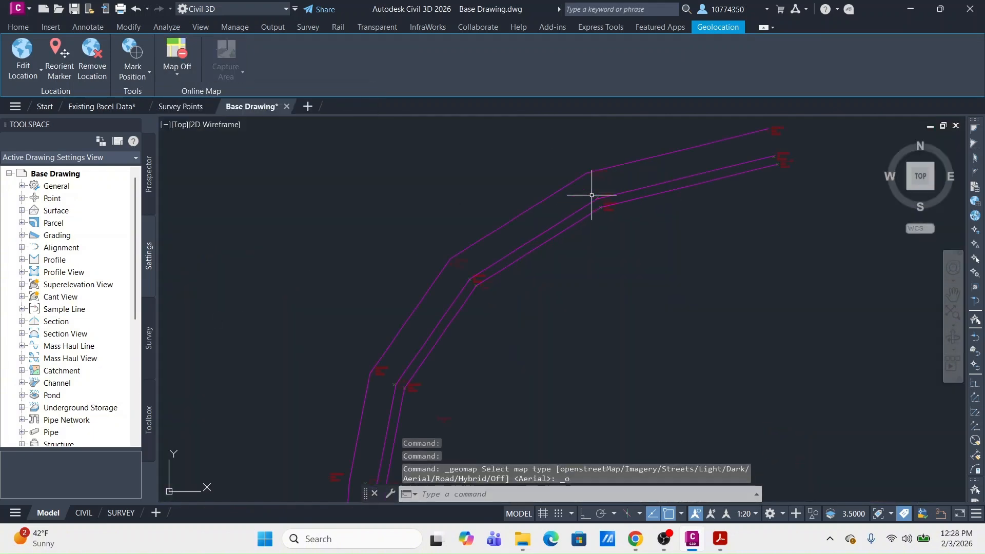
{"action": "left_click", "coordinate": [555, 170]}
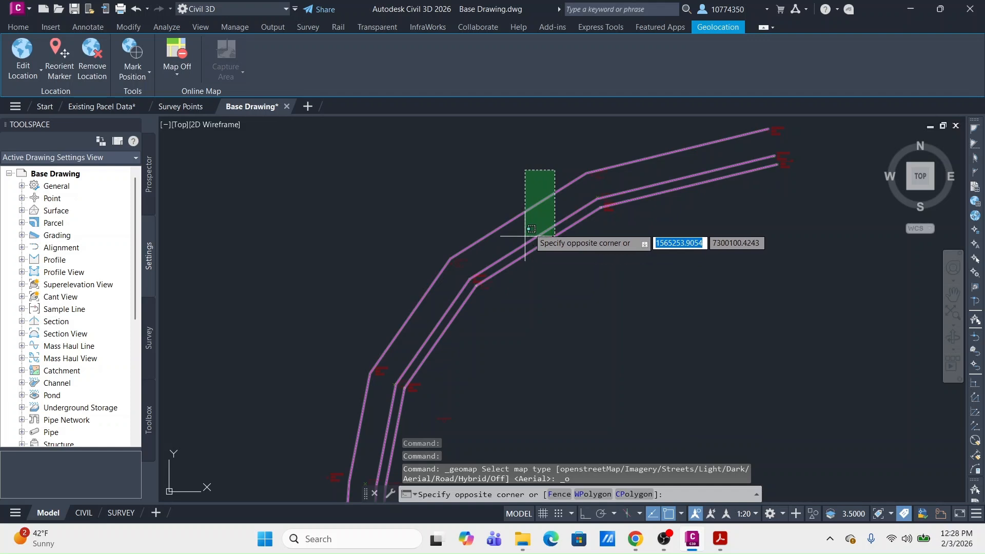
{"action": "left_click", "coordinate": [529, 229]}
{"action": "type", "text": "E"}
{"action": "key", "text": "Return"}
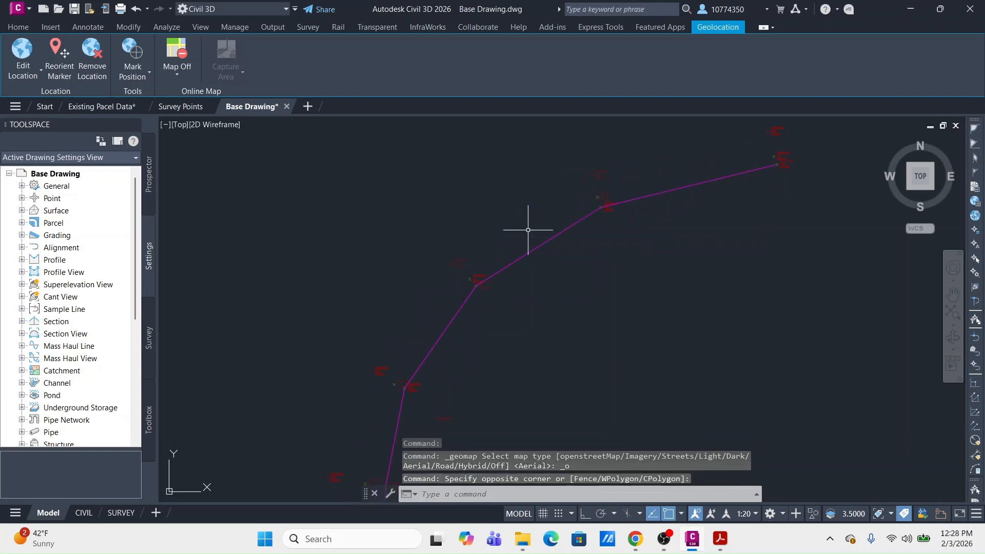
Step: Select the remaining curb polyline and remove its vertex at the middle of the curve
{"action": "scroll", "coordinate": [529, 230], "scroll_direction": "down", "scroll_amount": 2}
{"action": "mouse_move", "coordinate": [535, 306]}
{"action": "middle_mouse_down"}
{"action": "mouse_move", "coordinate": [589, 233]}
{"action": "mouse_move", "coordinate": [502, 264]}
{"action": "middle_mouse_up"}
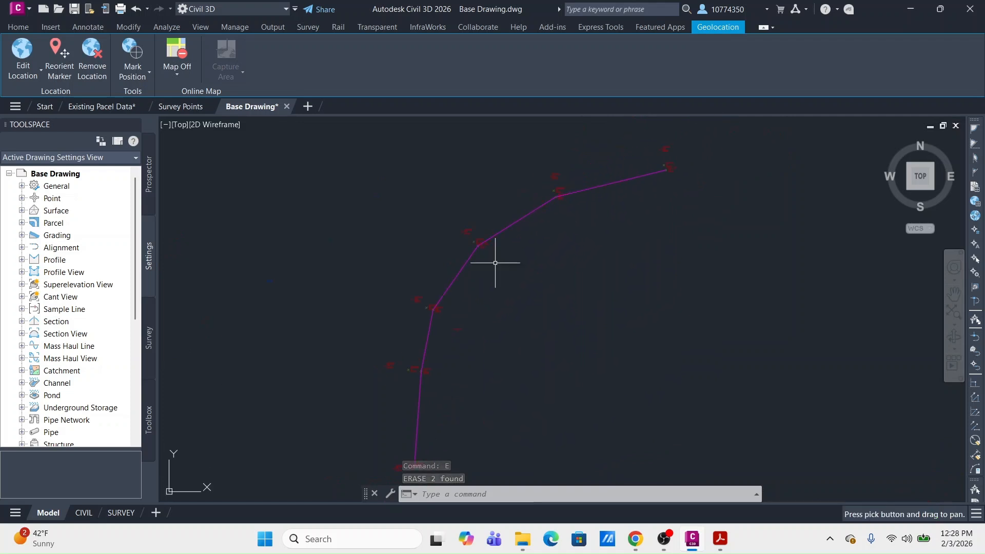
{"action": "left_click", "coordinate": [524, 214]}
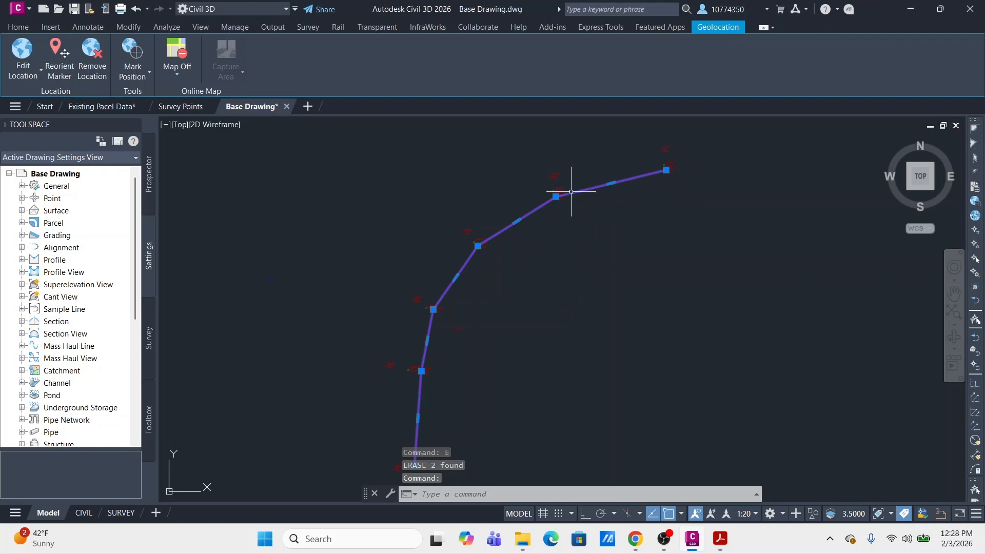
{"action": "mouse_move", "coordinate": [556, 197]}
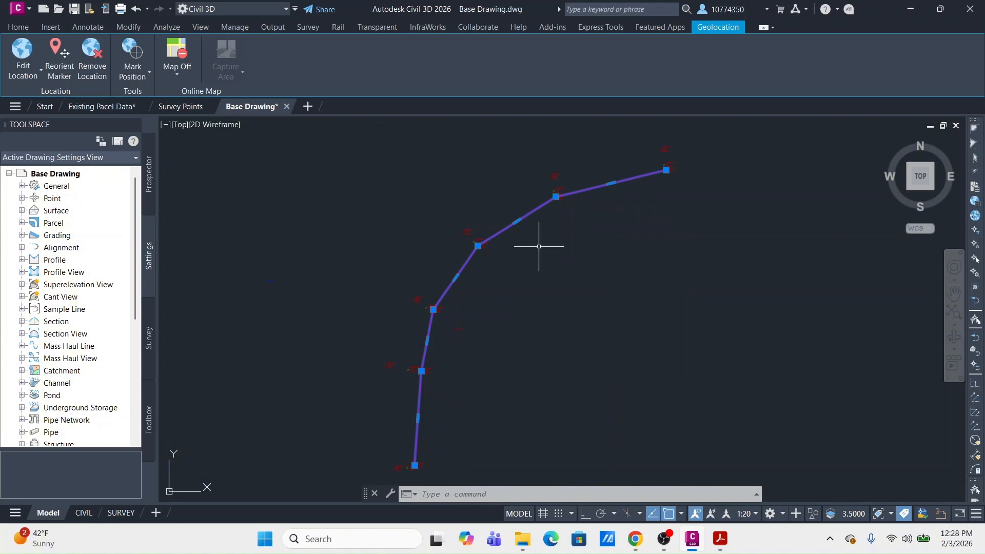
{"action": "middle_click_drag", "start_coordinate": [505, 289], "coordinate": [526, 242]}
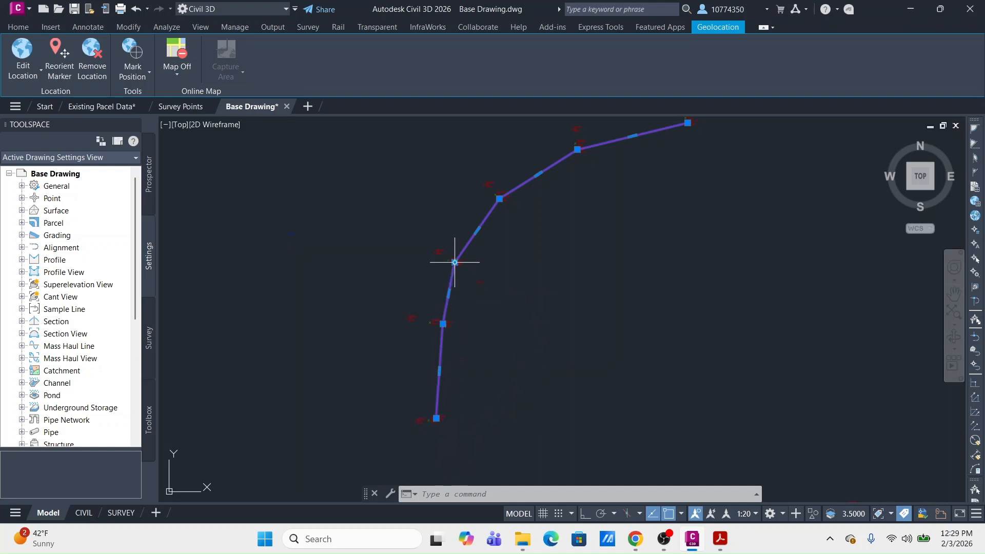
{"action": "middle_click_drag", "start_coordinate": [454, 262], "coordinate": [425, 315]}
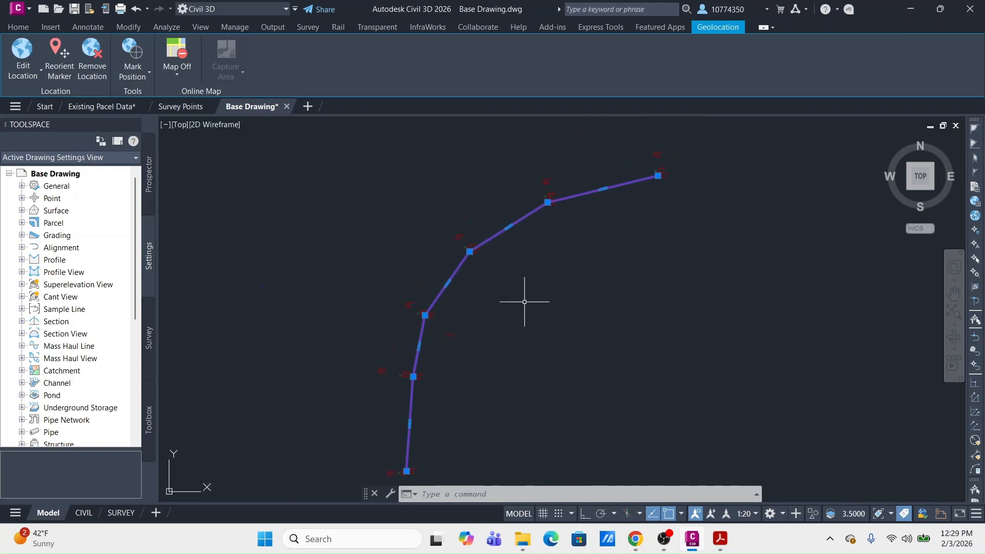
{"action": "mouse_move", "coordinate": [425, 315]}
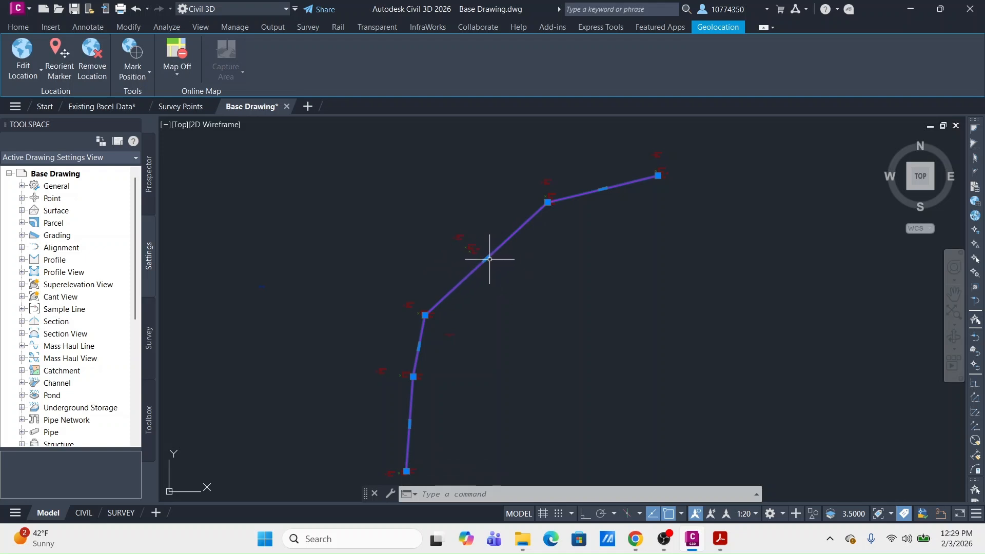
Step: Convert the long diagonal segment of the curb polyline to an arc passing through the TBC survey point at mid-curve
{"action": "mouse_move", "coordinate": [488, 260]}
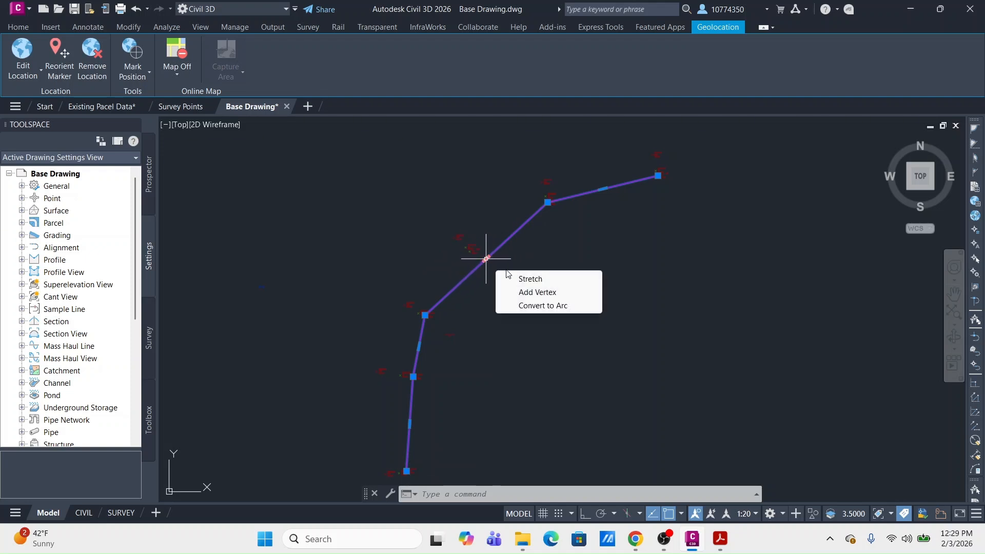
{"action": "left_click", "coordinate": [540, 306]}
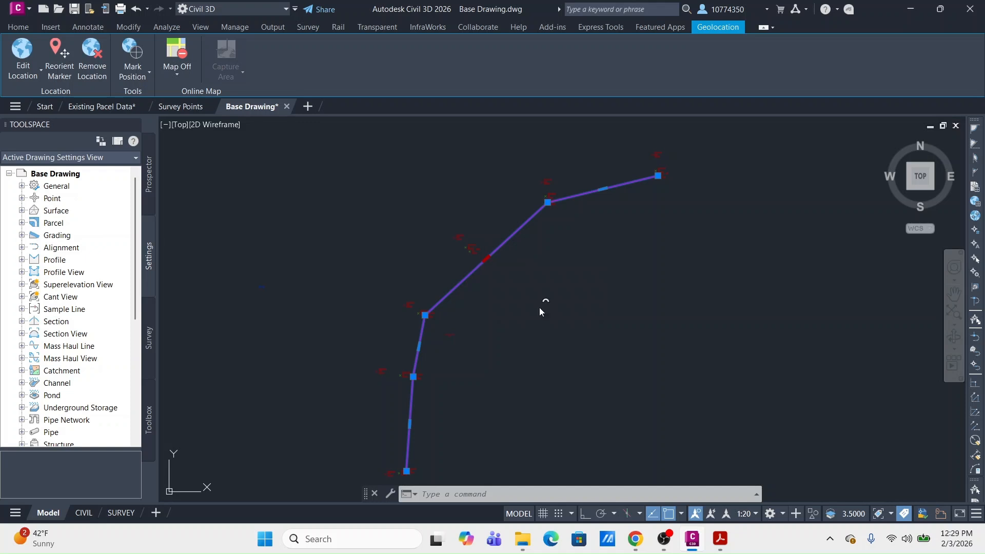
{"action": "scroll", "coordinate": [486, 259], "scroll_direction": "up", "scroll_amount": 5}
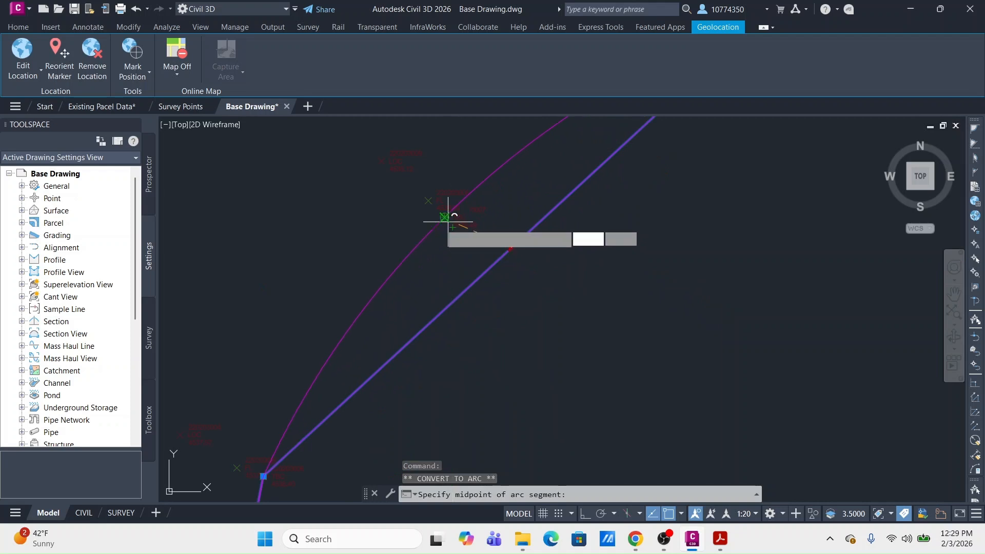
{"action": "scroll", "coordinate": [449, 215], "scroll_direction": "up", "scroll_amount": 3}
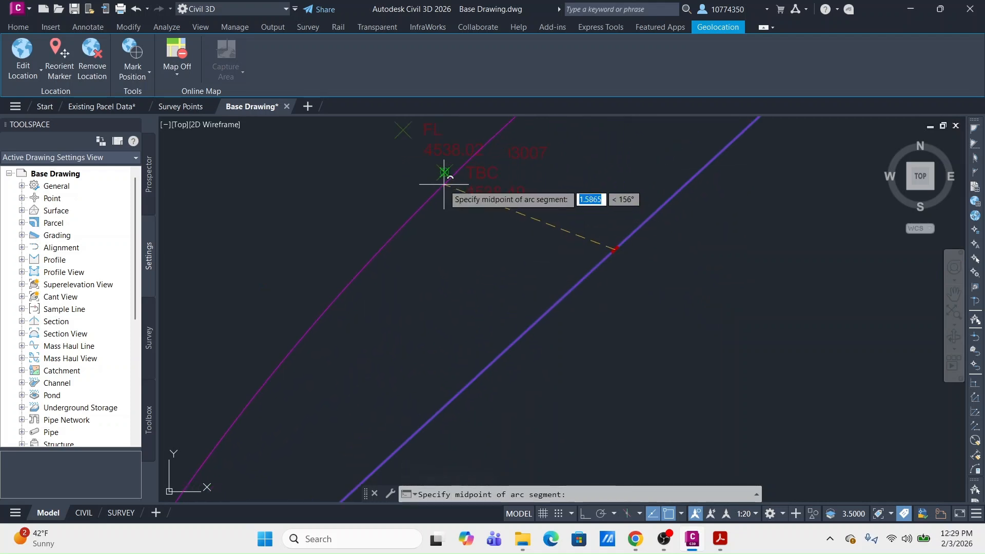
{"action": "left_click", "coordinate": [446, 188]}
{"action": "scroll", "coordinate": [520, 205], "scroll_direction": "down", "scroll_amount": 8}
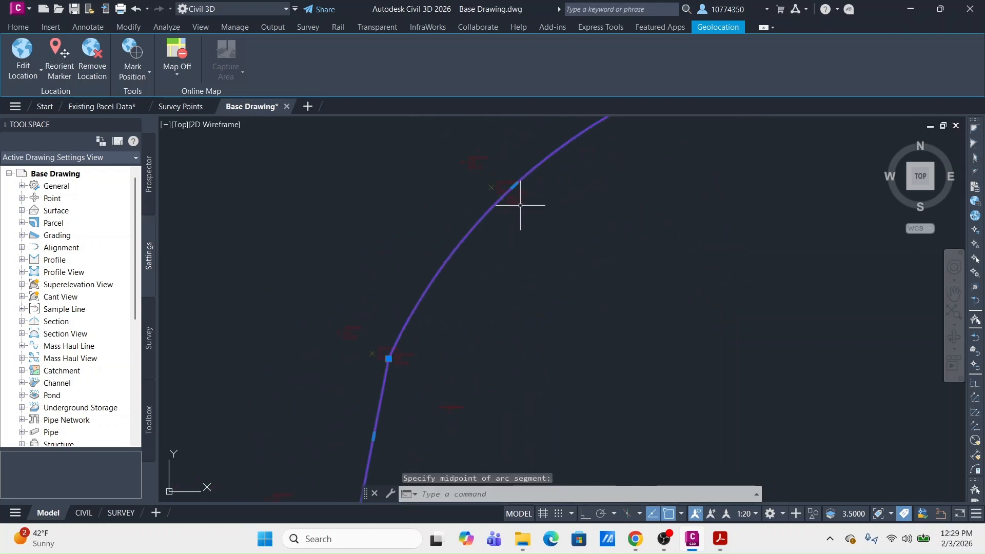
Step: Check the reshaped curb polyline along its length and review which object snap modes are active
{"action": "middle_click_drag", "start_coordinate": [620, 196], "coordinate": [504, 282]}
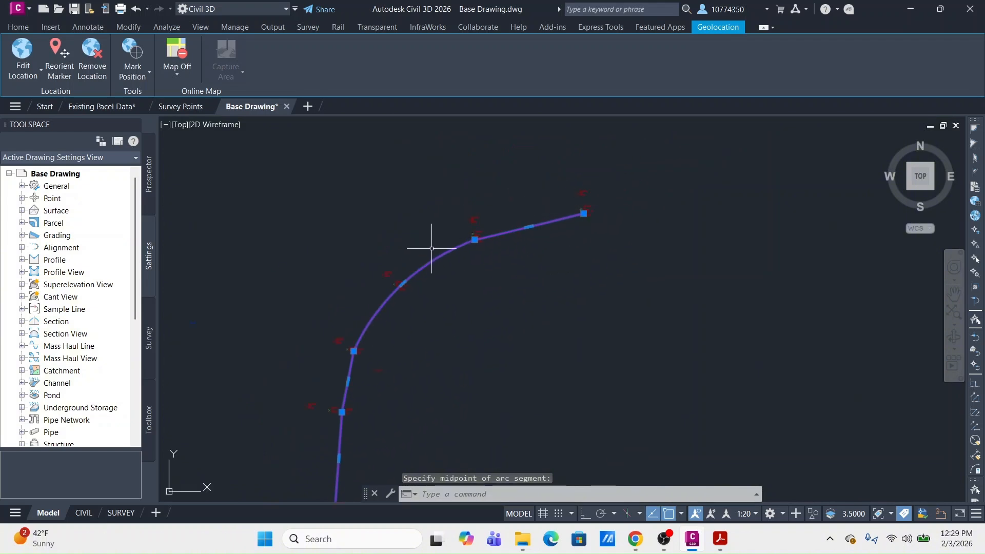
{"action": "middle_click_drag", "start_coordinate": [169, 466], "coordinate": [269, 334]}
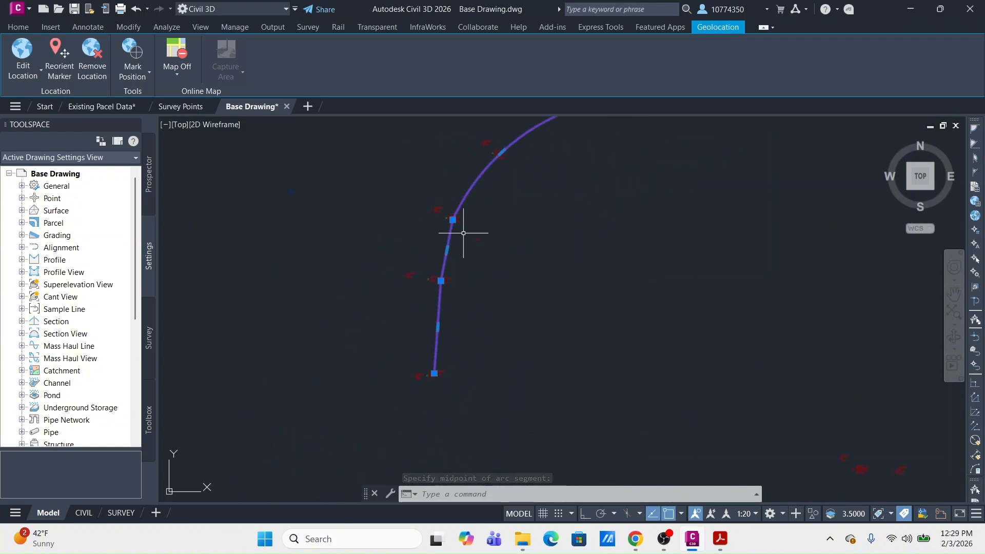
{"action": "scroll", "coordinate": [465, 232], "scroll_direction": "down", "scroll_amount": 2}
{"action": "scroll", "coordinate": [462, 286], "scroll_direction": "up", "scroll_amount": 2}
{"action": "scroll", "coordinate": [454, 262], "scroll_direction": "up", "scroll_amount": 2}
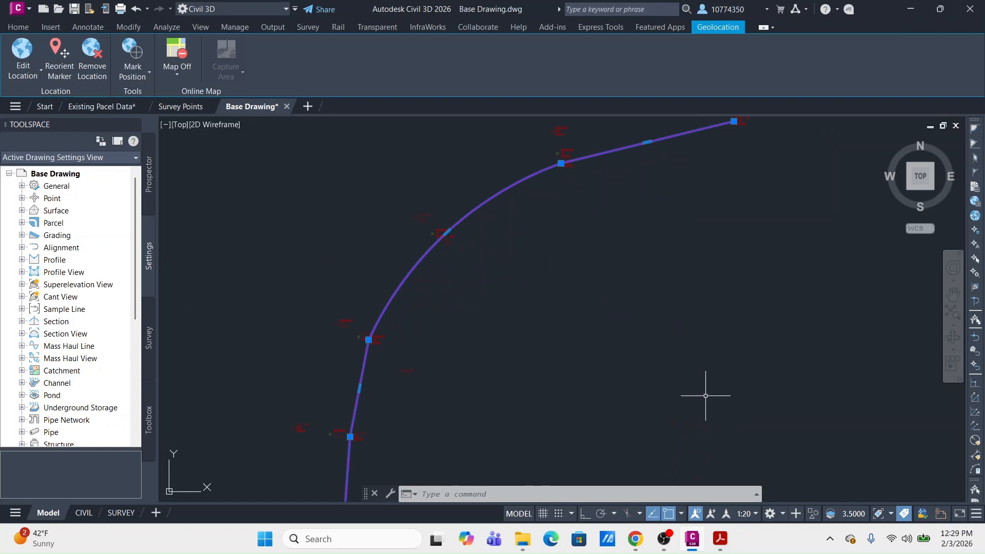
{"action": "left_click", "coordinate": [683, 514]}
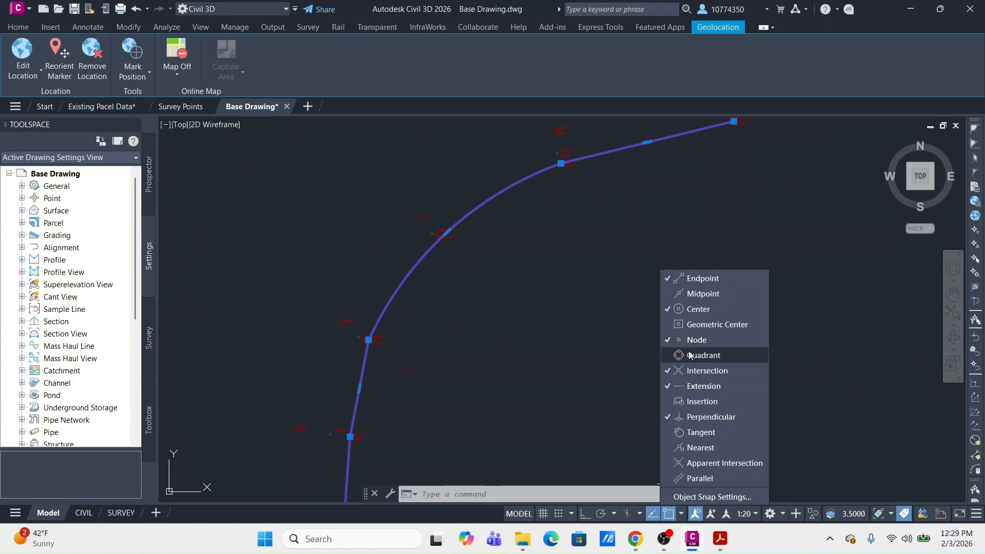
{"action": "left_click", "coordinate": [588, 293]}
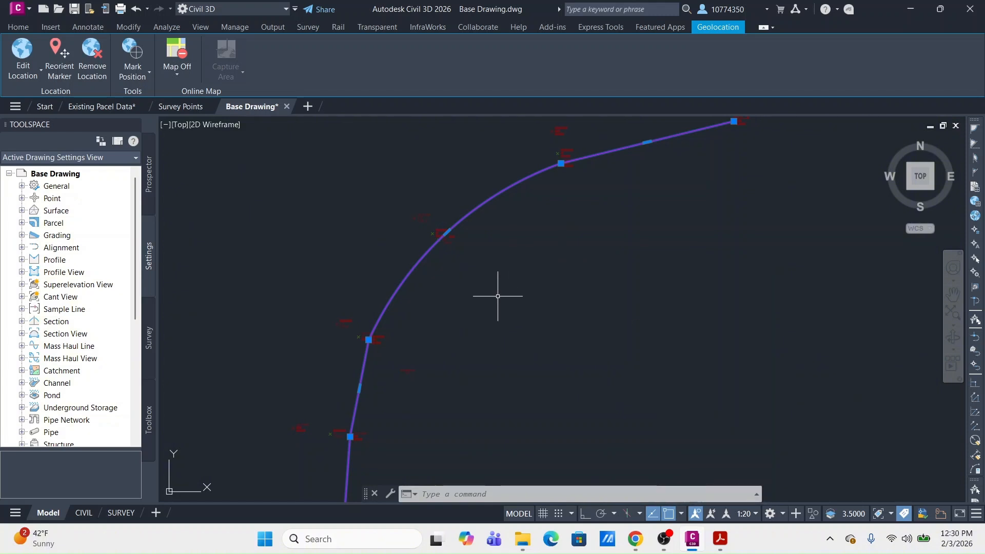
Step: Remove the curb polyline's vertex between the arc and its south end
{"action": "mouse_move", "coordinate": [477, 350]}
{"action": "middle_mouse_down"}
{"action": "mouse_move", "coordinate": [532, 266]}
{"action": "mouse_move", "coordinate": [583, 236]}
{"action": "middle_mouse_up"}
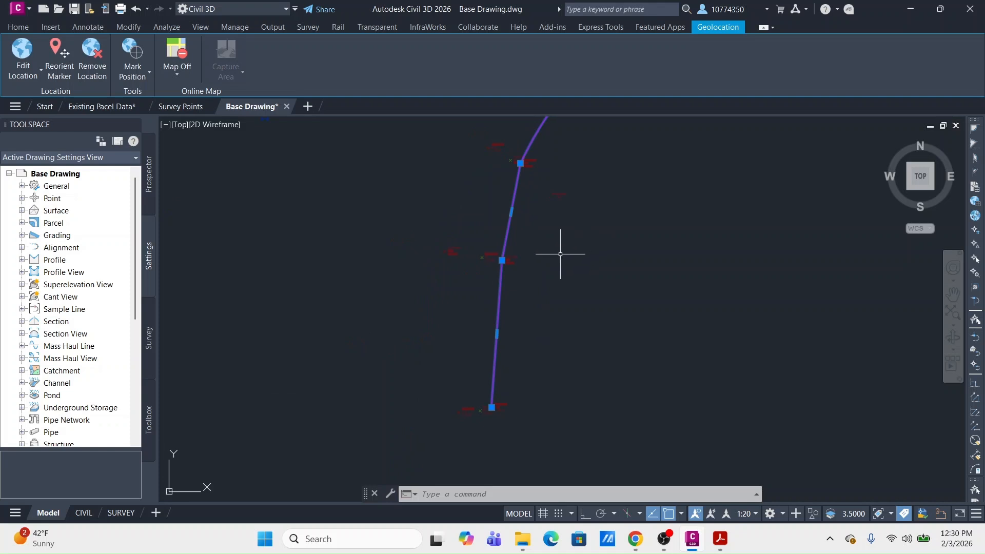
{"action": "mouse_move", "coordinate": [502, 261]}
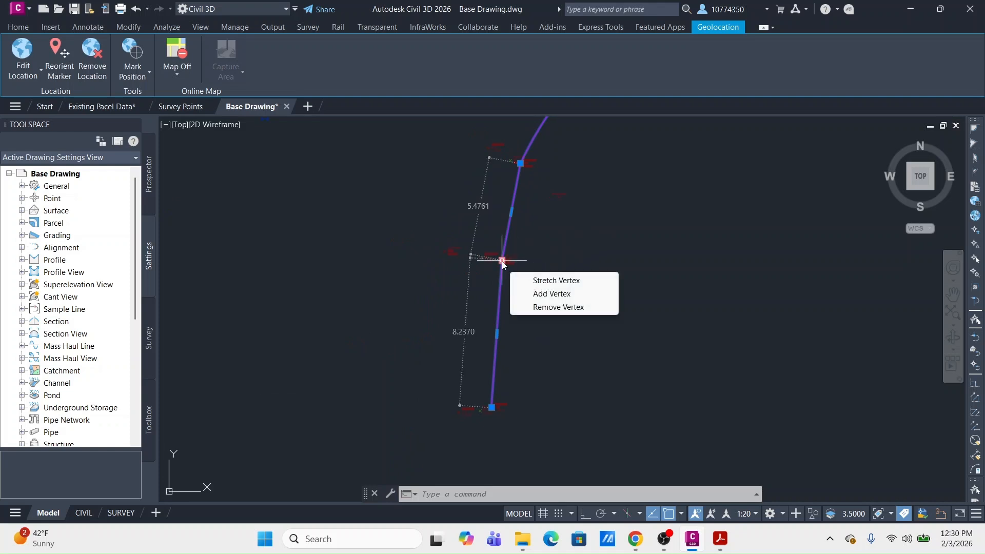
{"action": "scroll", "coordinate": [569, 275], "scroll_direction": "down", "scroll_amount": 3}
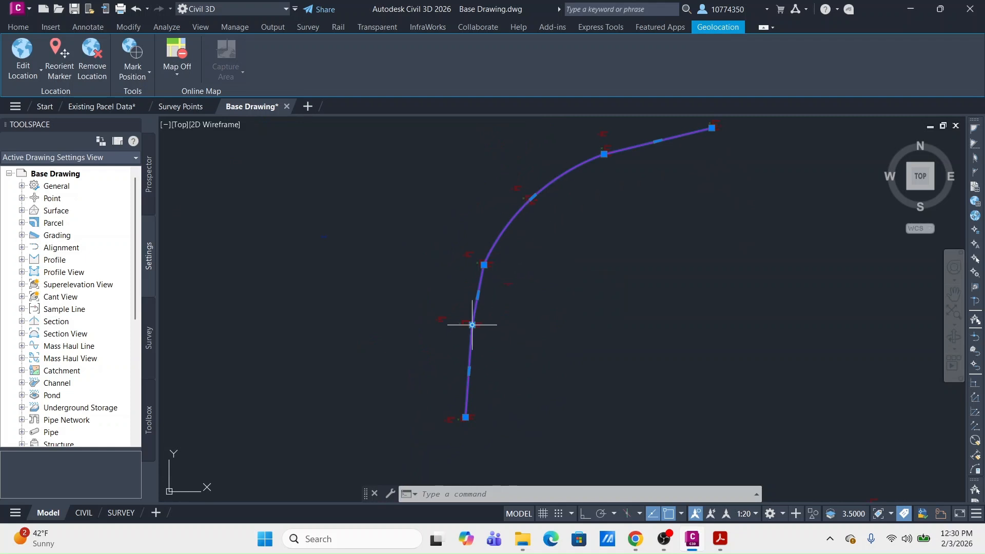
{"action": "mouse_move", "coordinate": [472, 325]}
{"action": "left_click", "coordinate": [543, 372]}
{"action": "scroll", "coordinate": [473, 337], "scroll_direction": "up", "scroll_amount": 5}
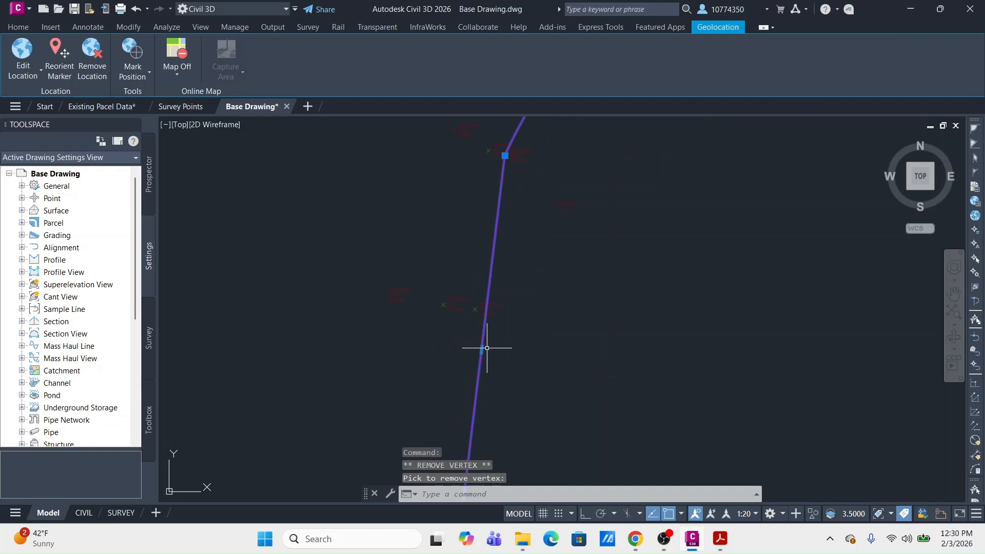
Step: Convert the southern segment of the curb polyline to an arc through the survey point beside it, and deselect the polyline
{"action": "mouse_move", "coordinate": [482, 350]}
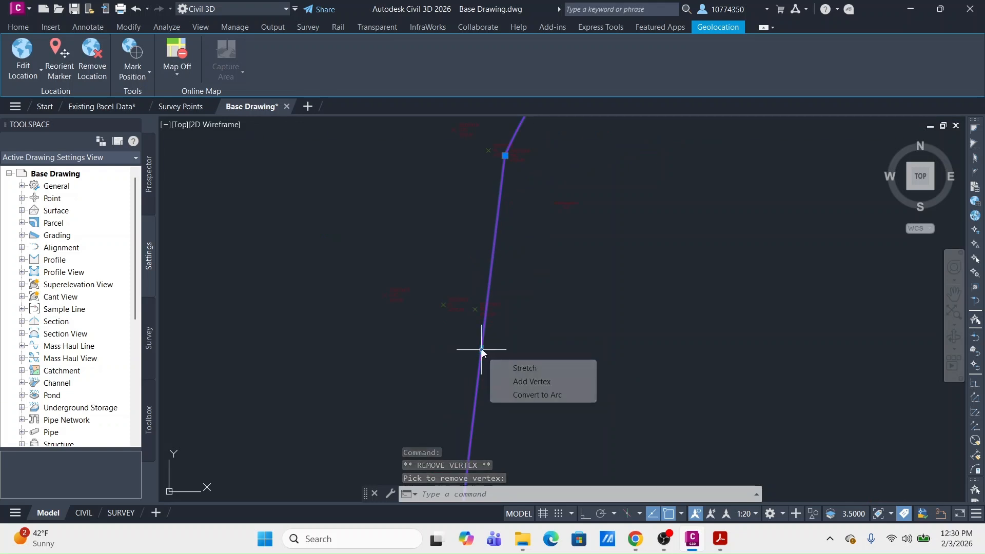
{"action": "left_click", "coordinate": [538, 395]}
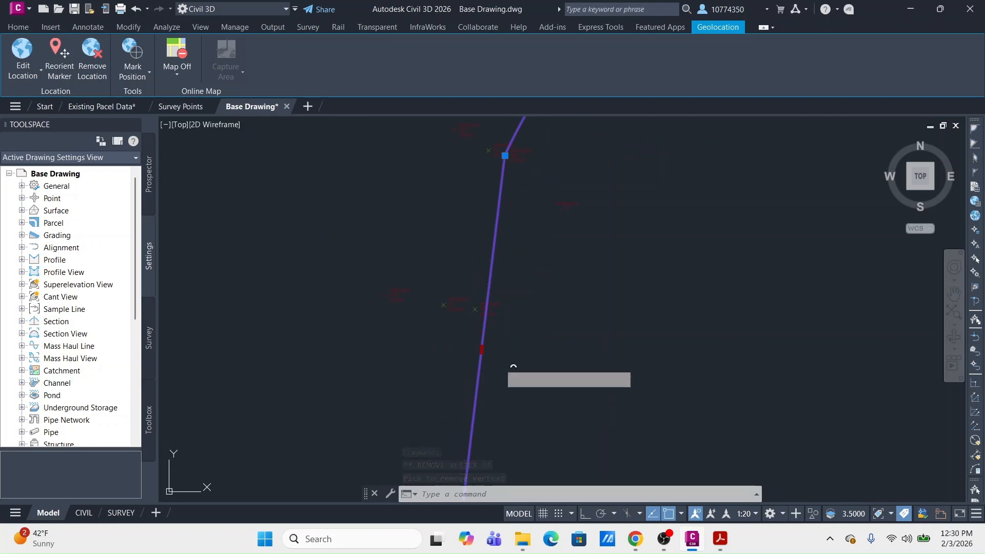
{"action": "scroll", "coordinate": [480, 324], "scroll_direction": "up", "scroll_amount": 4}
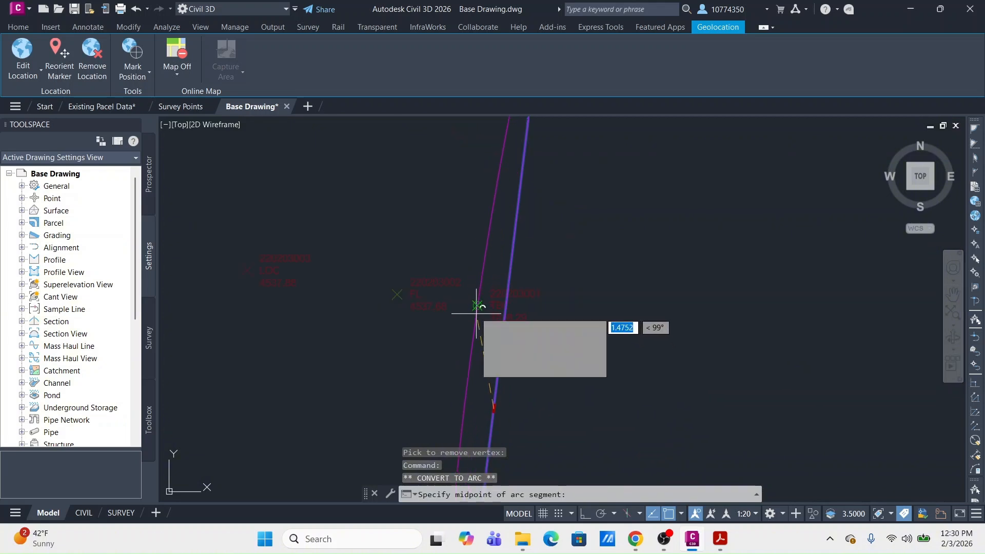
{"action": "left_click", "coordinate": [477, 313]}
{"action": "scroll", "coordinate": [489, 306], "scroll_direction": "down", "scroll_amount": 6}
{"action": "scroll", "coordinate": [615, 207], "scroll_direction": "down", "scroll_amount": 2}
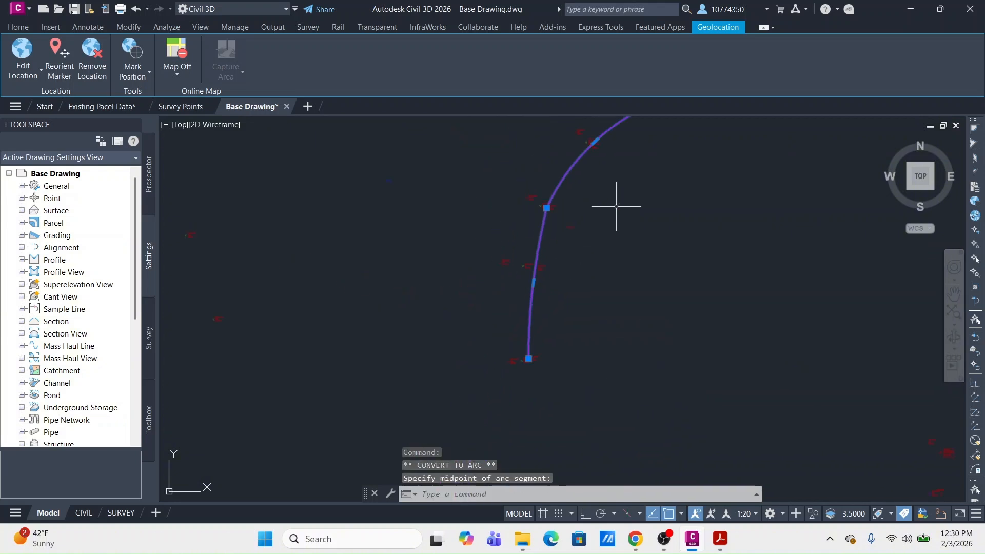
{"action": "scroll", "coordinate": [617, 207], "scroll_direction": "down", "scroll_amount": 2}
{"action": "middle_click_drag", "start_coordinate": [556, 273], "coordinate": [496, 315]}
{"action": "middle_click_drag", "start_coordinate": [496, 291], "coordinate": [502, 281]}
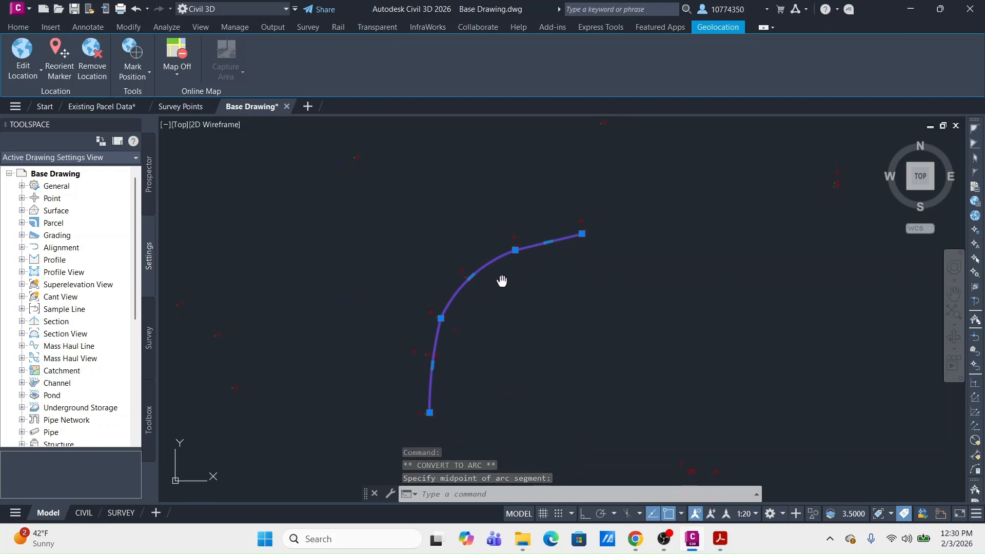
{"action": "key", "text": "Escape"}
{"action": "key", "text": "Escape"}
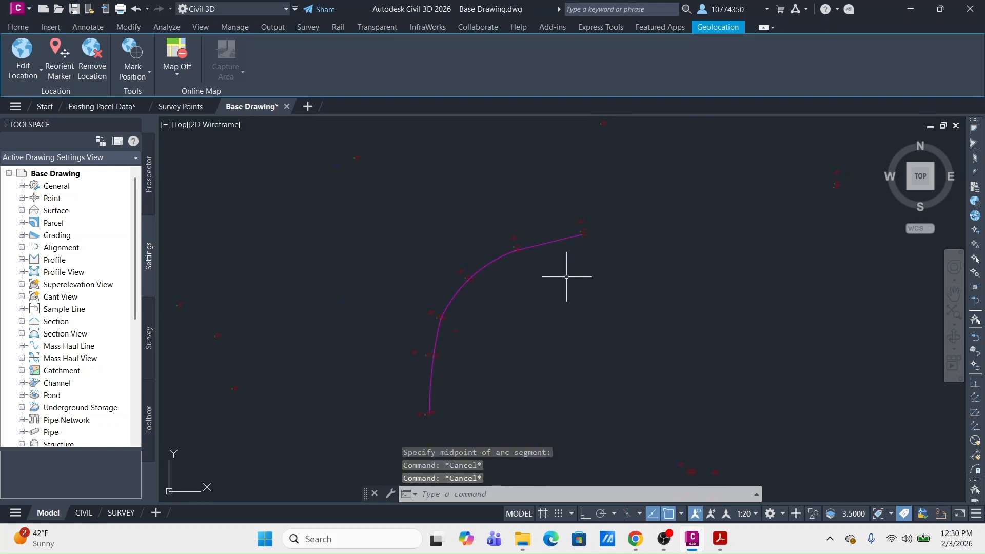
Step: Offset the curved curb polyline by 0.5 toward the northwest and end the Offset command
{"action": "type", "text": "of"}
{"action": "key", "text": "Return"}
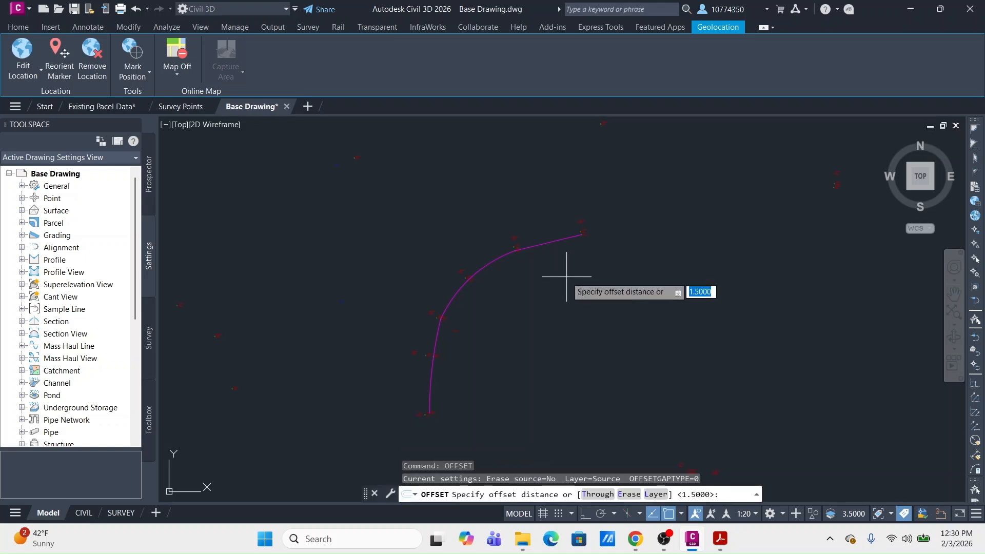
{"action": "type", "text": ".5"}
{"action": "key", "text": "Return"}
{"action": "scroll", "coordinate": [554, 270], "scroll_direction": "up", "scroll_amount": 2}
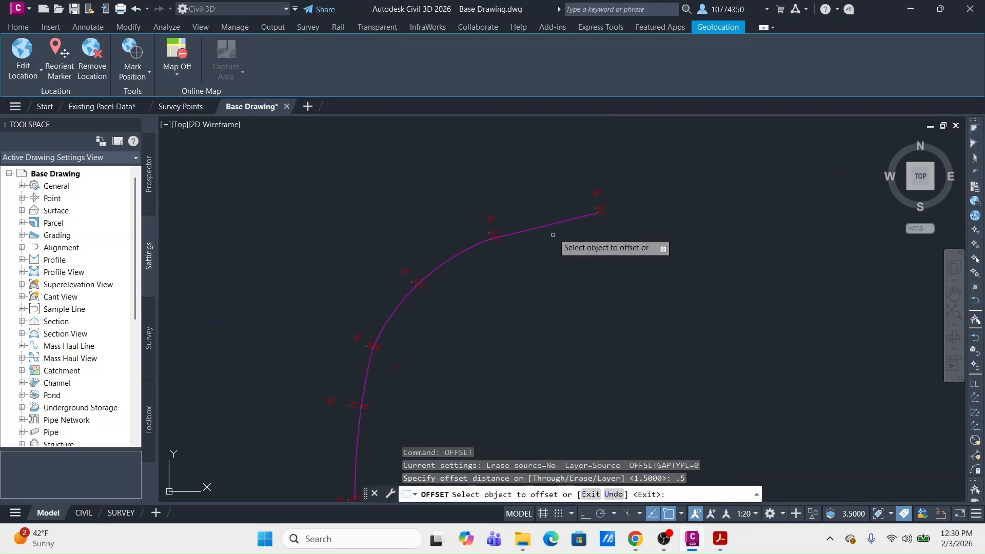
{"action": "left_click", "coordinate": [545, 225]}
{"action": "left_click", "coordinate": [520, 164]}
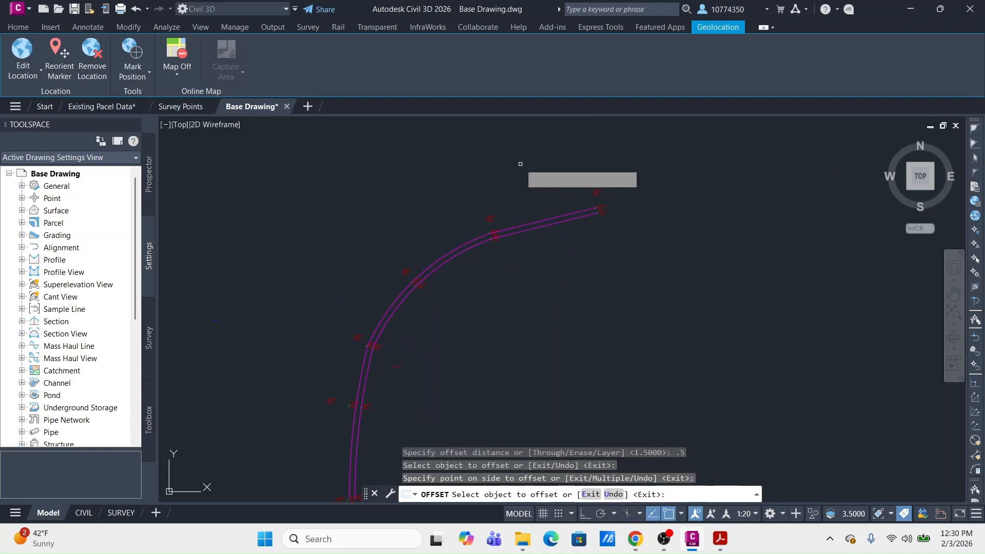
{"action": "key", "text": "Escape"}
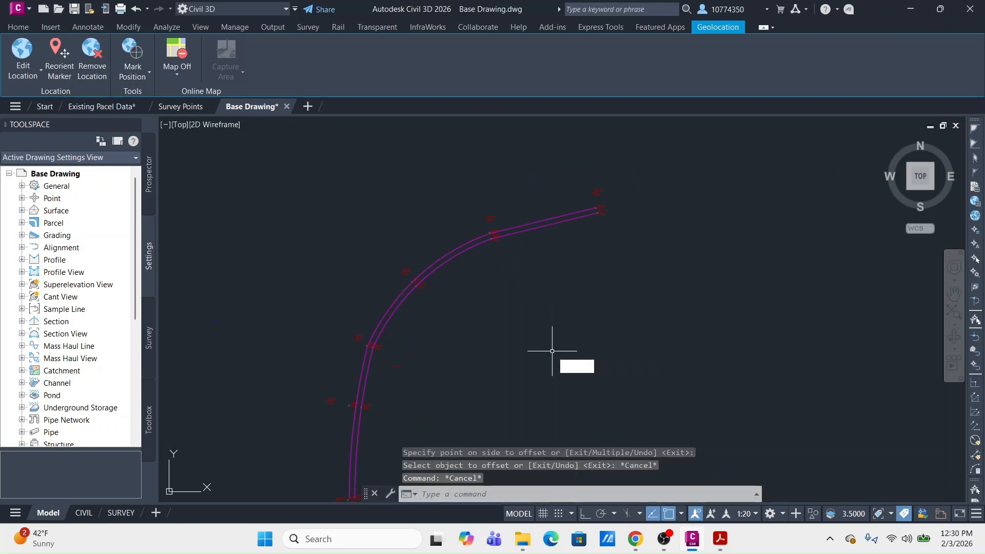
Step: Offset the northwestern curb line by 1.5 toward the northwest and end the Offset command
{"action": "key", "text": "Return"}
{"action": "type", "text": "1.5"}
{"action": "key", "text": "Return"}
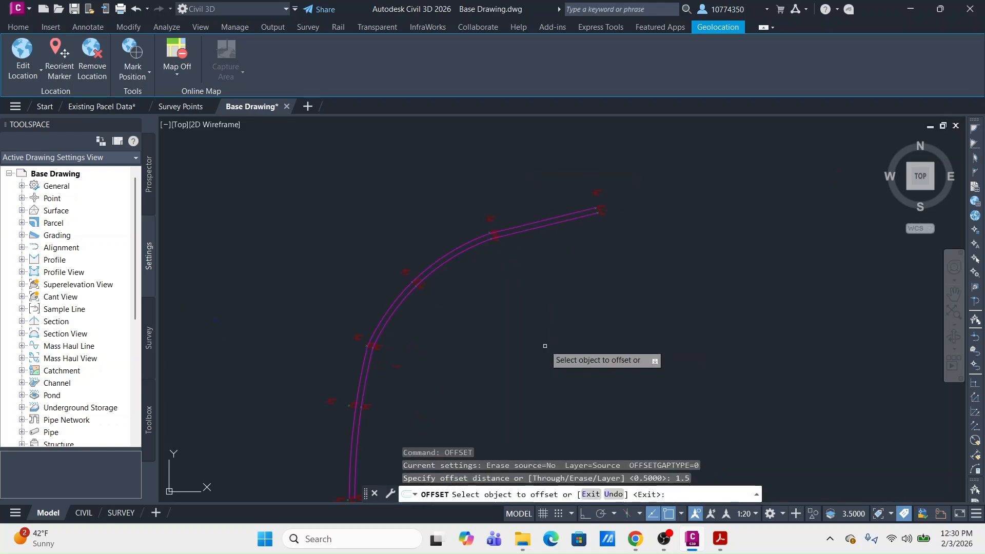
{"action": "left_click", "coordinate": [518, 224]}
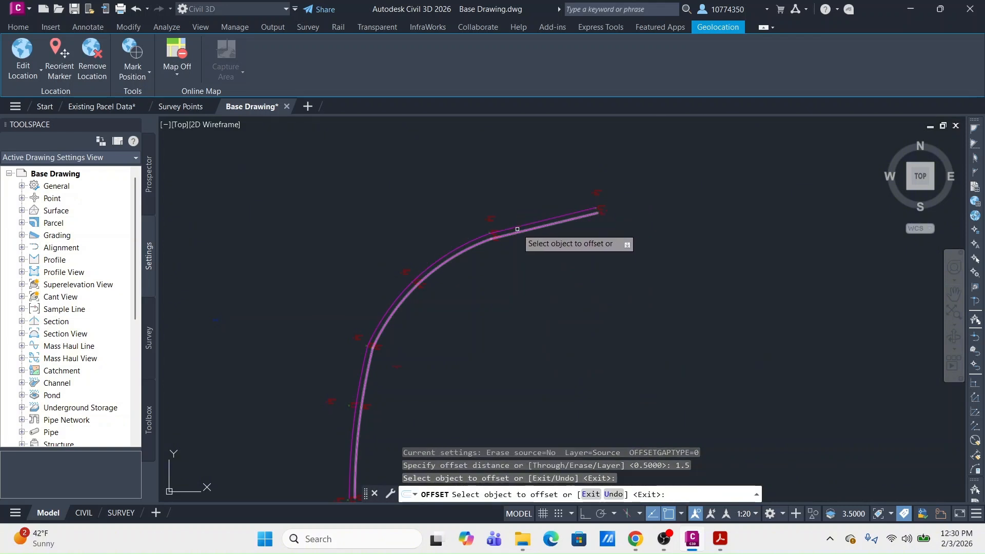
{"action": "left_click", "coordinate": [517, 229]}
{"action": "left_click", "coordinate": [512, 171]}
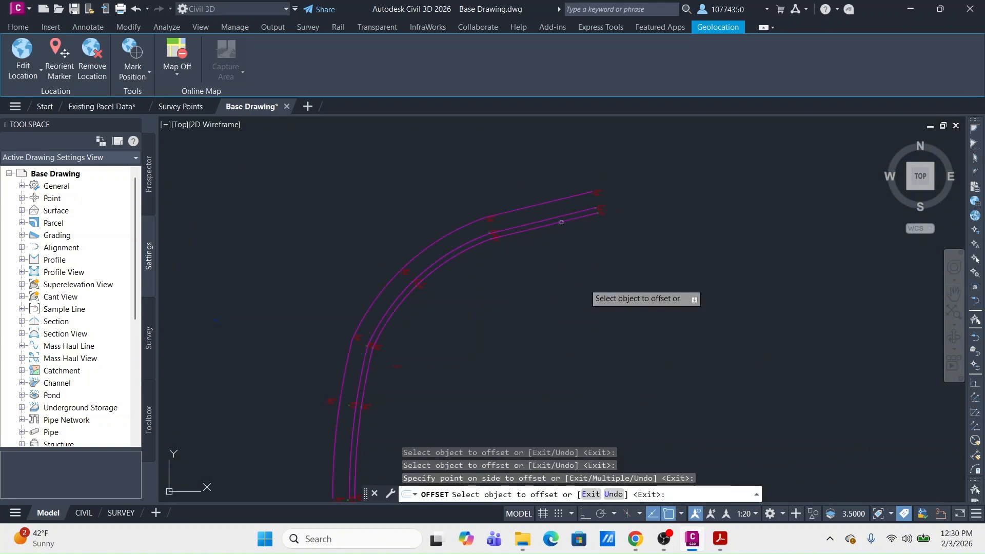
{"action": "scroll", "coordinate": [591, 287], "scroll_direction": "down", "scroll_amount": 3}
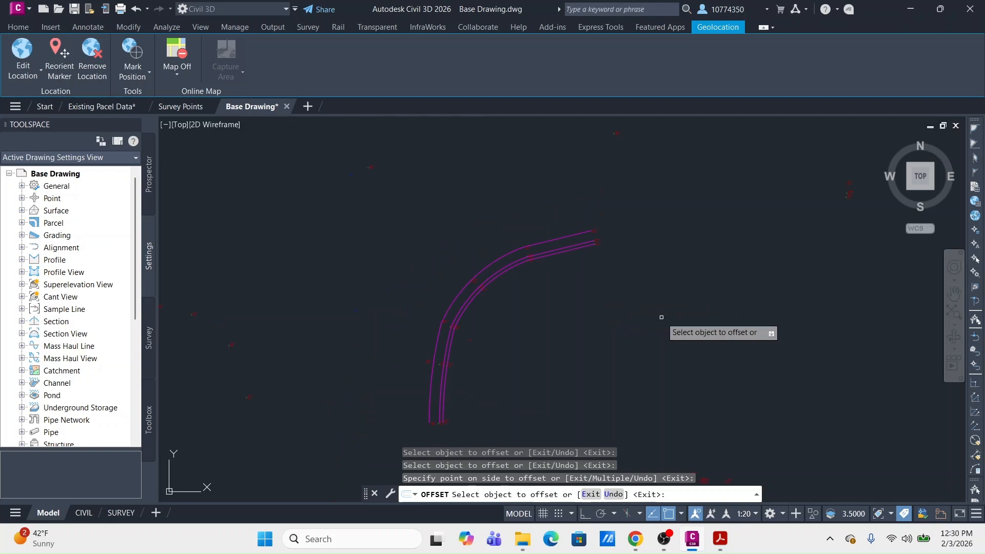
{"action": "middle_click_drag", "start_coordinate": [592, 235], "coordinate": [473, 308]}
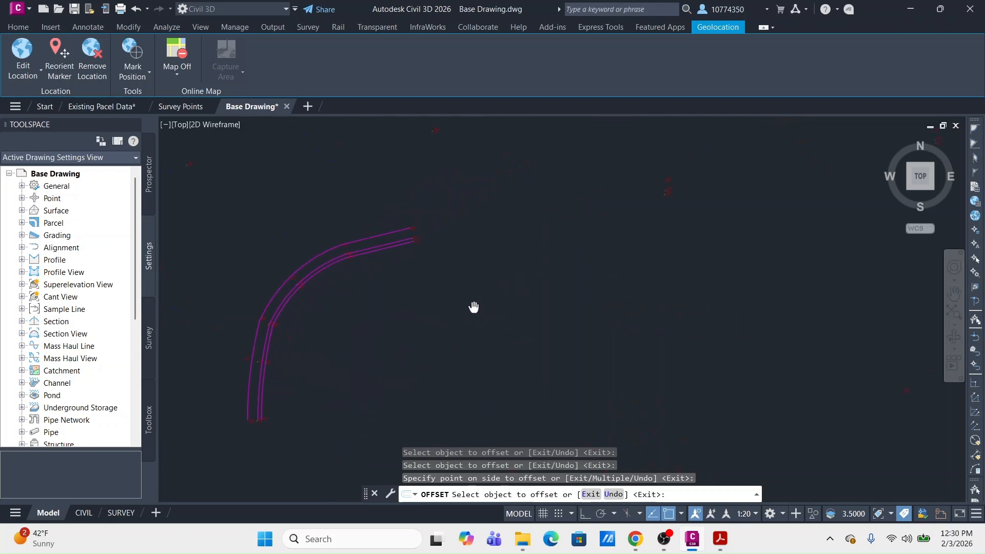
{"action": "scroll", "coordinate": [472, 308], "scroll_direction": "down", "scroll_amount": 3}
{"action": "middle_click_drag", "start_coordinate": [401, 301], "coordinate": [574, 262]}
{"action": "scroll", "coordinate": [531, 273], "scroll_direction": "up", "scroll_amount": 5}
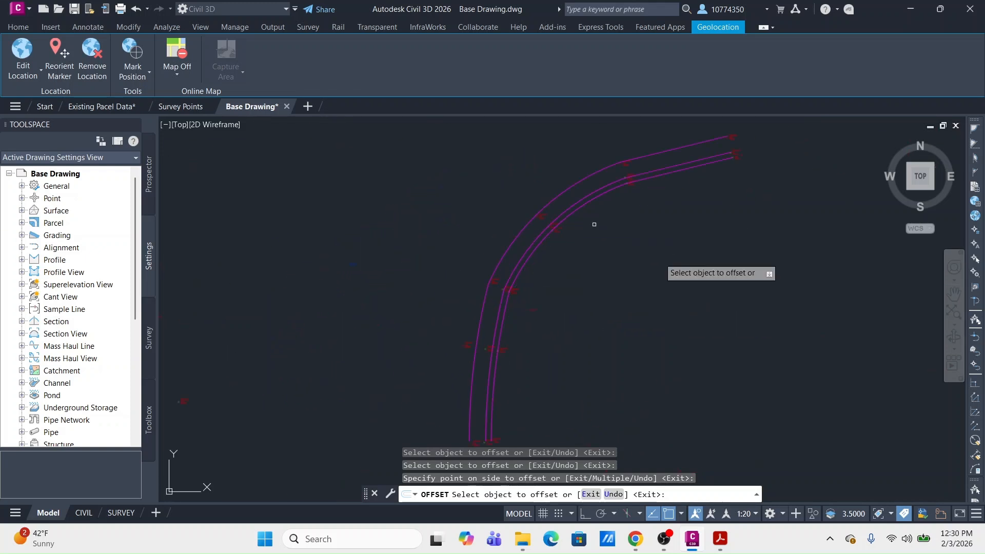
{"action": "key", "text": "Escape"}
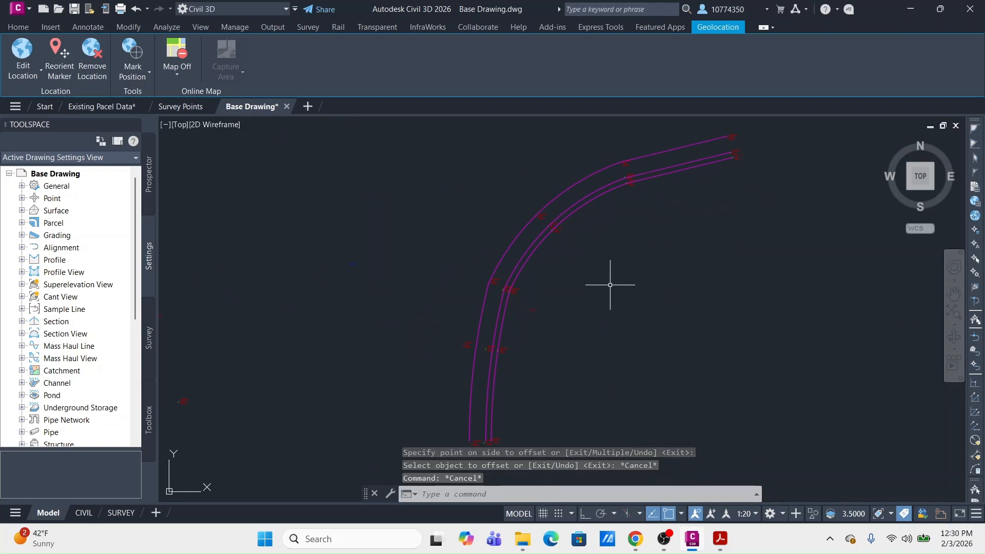
Step: Examine the survey points south and west of the curb, and clear the selection of the referenced points
{"action": "mouse_move", "coordinate": [686, 252]}
{"action": "middle_mouse_down"}
{"action": "mouse_move", "coordinate": [614, 255]}
{"action": "mouse_move", "coordinate": [618, 216]}
{"action": "mouse_move", "coordinate": [636, 260]}
{"action": "mouse_move", "coordinate": [622, 281]}
{"action": "mouse_move", "coordinate": [570, 249]}
{"action": "middle_mouse_up"}
{"action": "scroll", "coordinate": [534, 288], "scroll_direction": "down", "scroll_amount": 3}
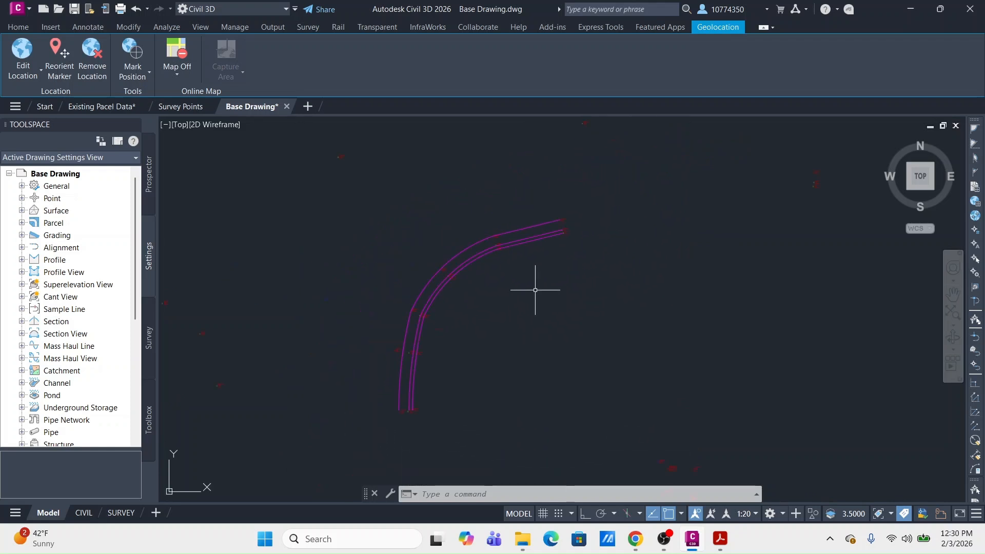
{"action": "scroll", "coordinate": [513, 286], "scroll_direction": "down", "scroll_amount": 2}
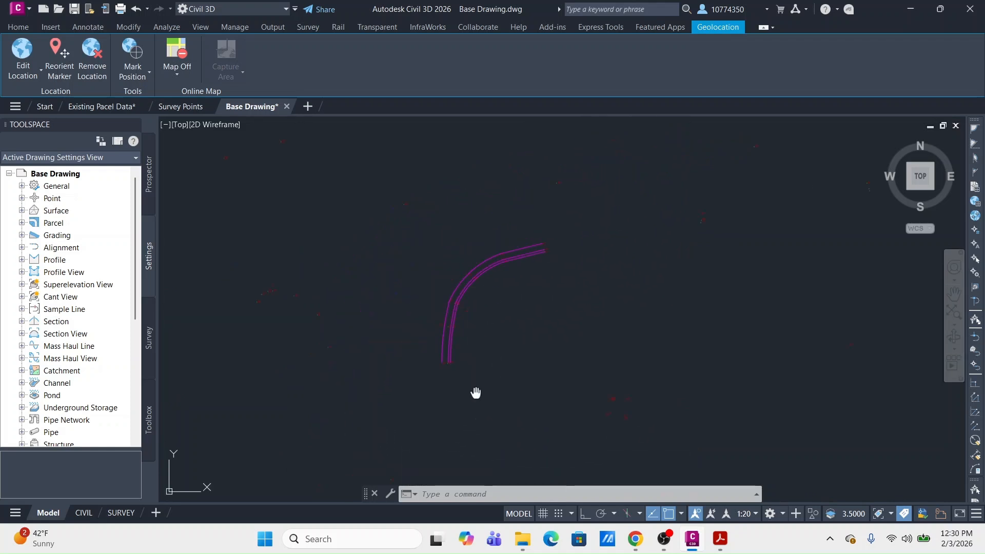
{"action": "middle_click_drag", "start_coordinate": [476, 393], "coordinate": [512, 205]}
{"action": "left_click", "coordinate": [503, 318]}
{"action": "left_click", "coordinate": [439, 409]}
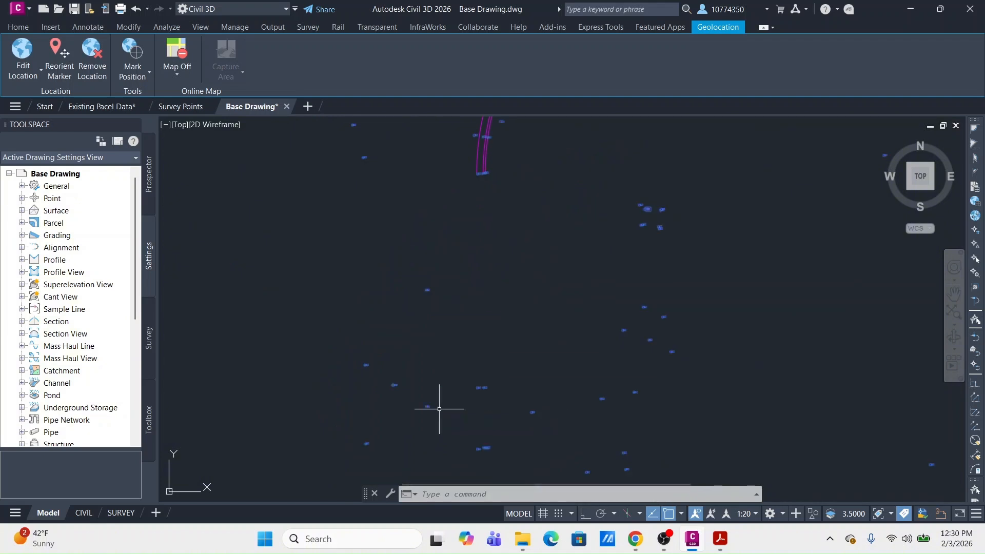
{"action": "scroll", "coordinate": [495, 239], "scroll_direction": "down", "scroll_amount": 2}
{"action": "middle_click_drag", "start_coordinate": [568, 367], "coordinate": [532, 246]}
{"action": "scroll", "coordinate": [533, 246], "scroll_direction": "down", "scroll_amount": 2}
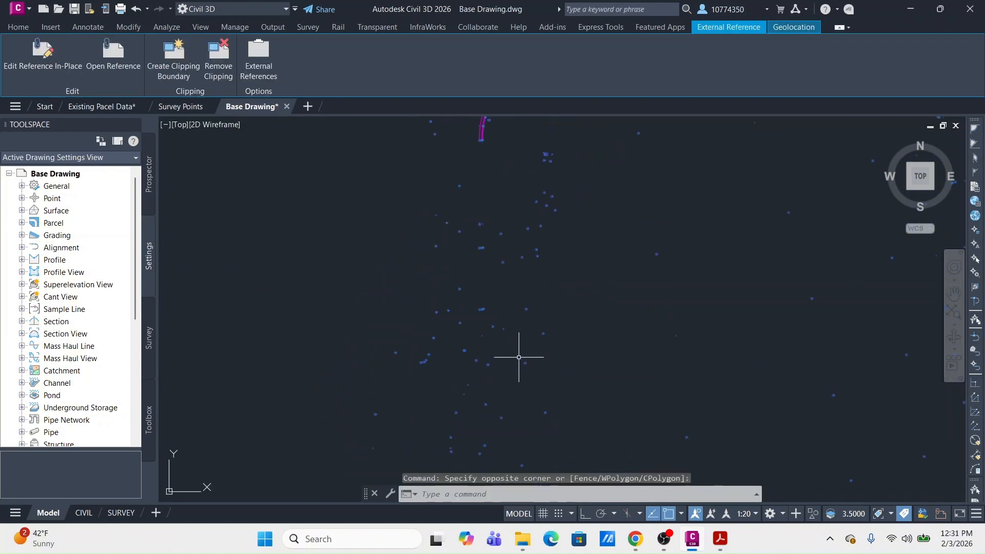
{"action": "middle_click_drag", "start_coordinate": [519, 357], "coordinate": [515, 203]}
{"action": "mouse_move", "coordinate": [509, 368]}
{"action": "middle_mouse_down"}
{"action": "mouse_move", "coordinate": [496, 223]}
{"action": "mouse_move", "coordinate": [519, 395]}
{"action": "middle_mouse_up"}
{"action": "middle_click_drag", "start_coordinate": [503, 228], "coordinate": [521, 394]}
{"action": "middle_click_drag", "start_coordinate": [493, 258], "coordinate": [482, 373]}
{"action": "scroll", "coordinate": [392, 279], "scroll_direction": "up", "scroll_amount": 15}
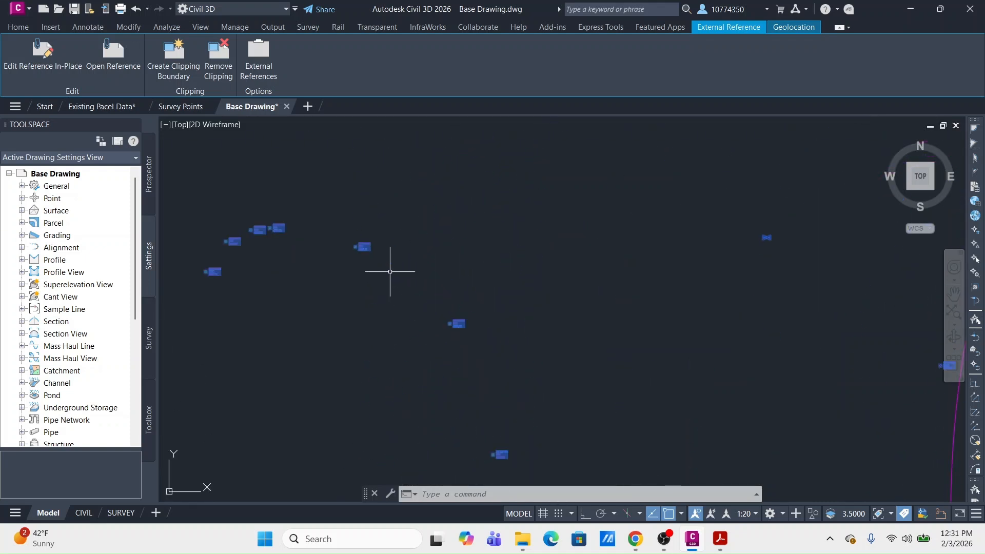
{"action": "scroll", "coordinate": [390, 272], "scroll_direction": "down", "scroll_amount": 8}
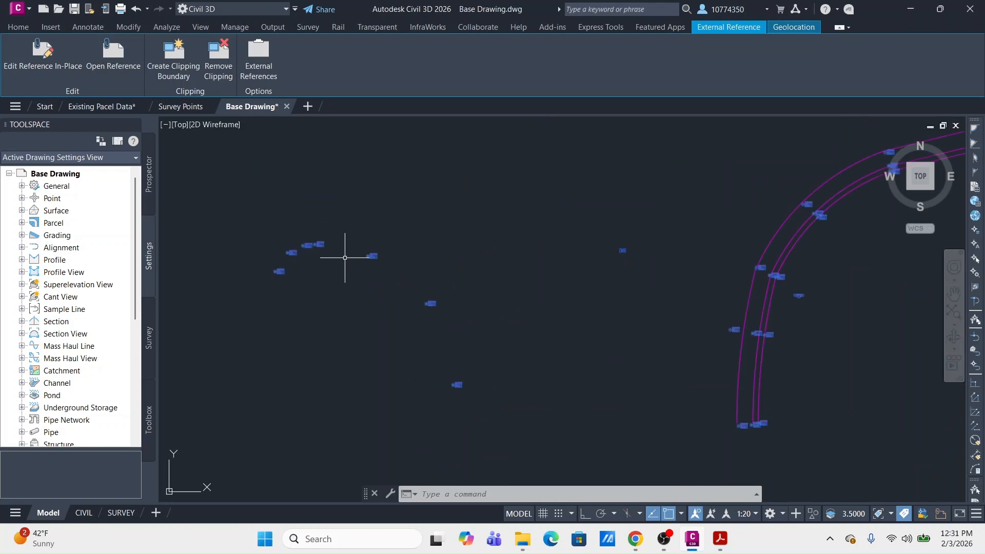
{"action": "mouse_move", "coordinate": [604, 219]}
{"action": "middle_mouse_down"}
{"action": "mouse_move", "coordinate": [572, 286]}
{"action": "mouse_move", "coordinate": [398, 355]}
{"action": "mouse_move", "coordinate": [350, 282]}
{"action": "mouse_move", "coordinate": [530, 249]}
{"action": "mouse_move", "coordinate": [545, 264]}
{"action": "mouse_move", "coordinate": [357, 282]}
{"action": "middle_mouse_up"}
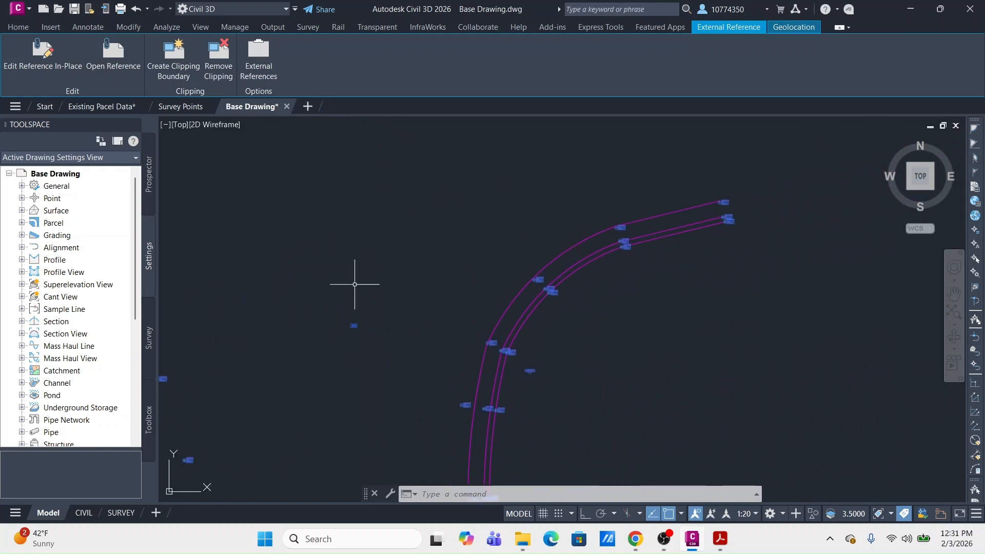
{"action": "key", "text": "Escape"}
{"action": "key", "text": "Escape"}
{"action": "key", "text": "Escape"}
Step: Erase the two offset curb lines on the northwest side, keeping the original curb polyline
{"action": "scroll", "coordinate": [697, 202], "scroll_direction": "up", "scroll_amount": 2}
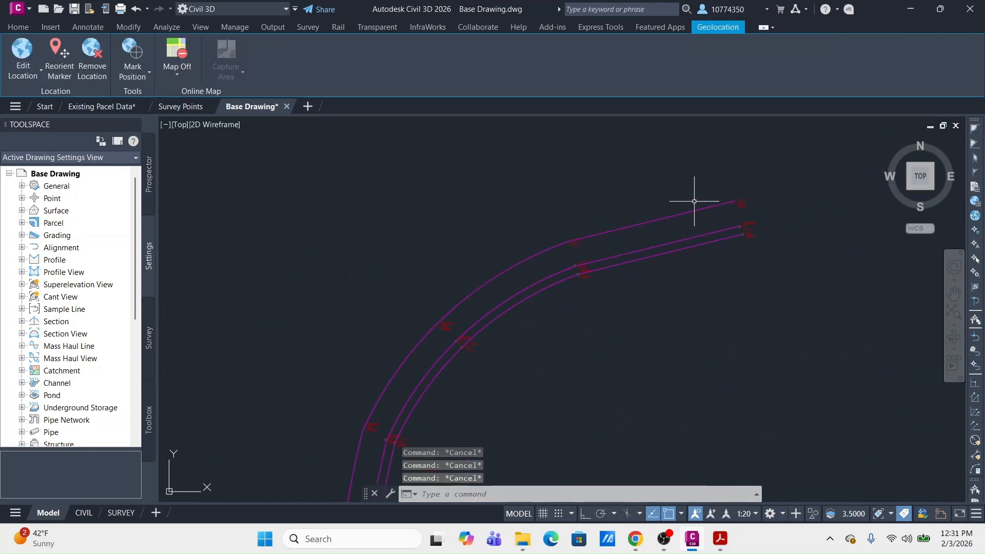
{"action": "scroll", "coordinate": [670, 207], "scroll_direction": "up", "scroll_amount": 2}
{"action": "left_click", "coordinate": [667, 202]}
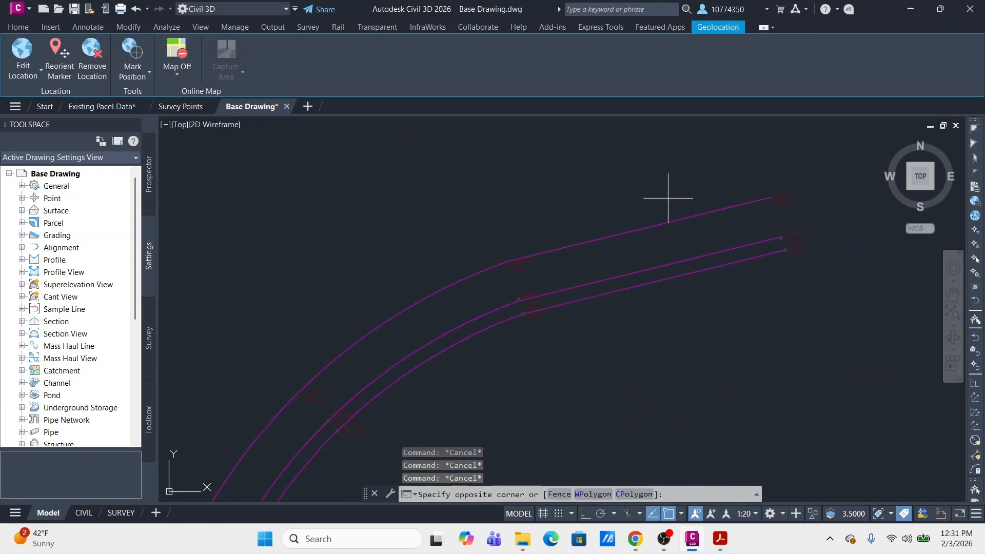
{"action": "left_click", "coordinate": [598, 276]}
{"action": "type", "text": "e"}
{"action": "key", "text": "Return"}
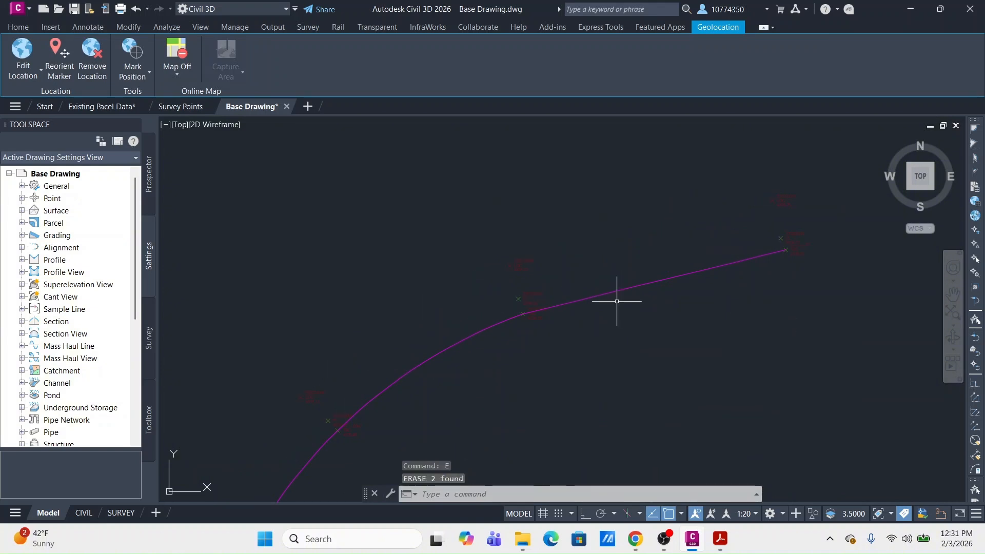
Step: Draw two separate straight practice polylines in the empty area east of the curb's northeast end
{"action": "mouse_move", "coordinate": [822, 295]}
{"action": "middle_mouse_down"}
{"action": "mouse_move", "coordinate": [656, 302]}
{"action": "mouse_move", "coordinate": [379, 337]}
{"action": "middle_mouse_up"}
{"action": "key", "text": "Escape"}
{"action": "key", "text": "Escape"}
{"action": "key", "text": "Escape"}
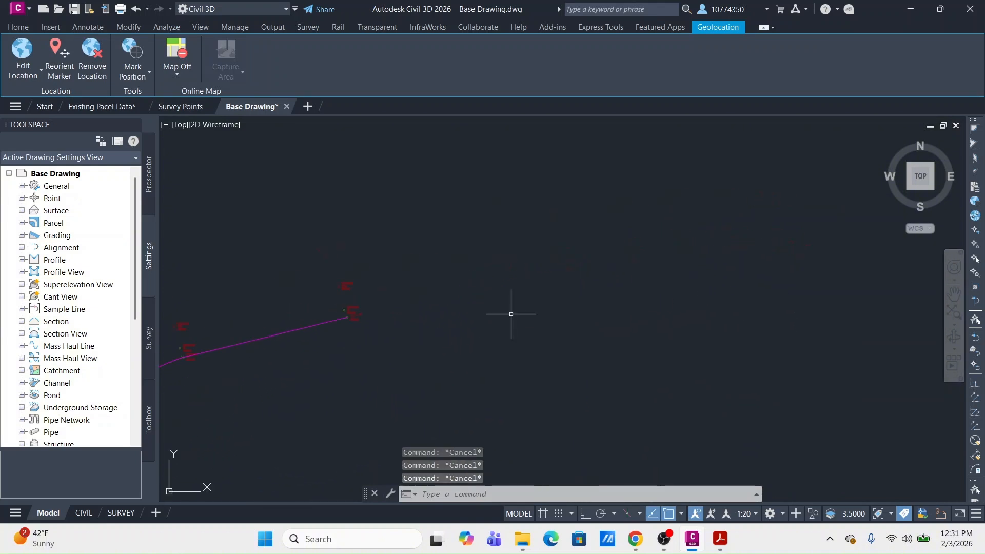
{"action": "type", "text": "pl"}
{"action": "key", "text": "Return"}
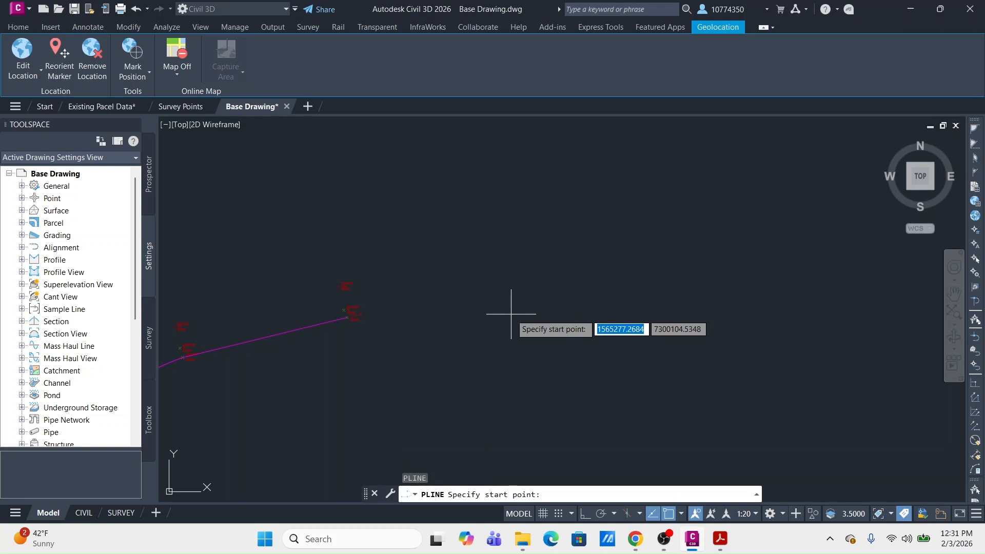
{"action": "left_click", "coordinate": [488, 233]}
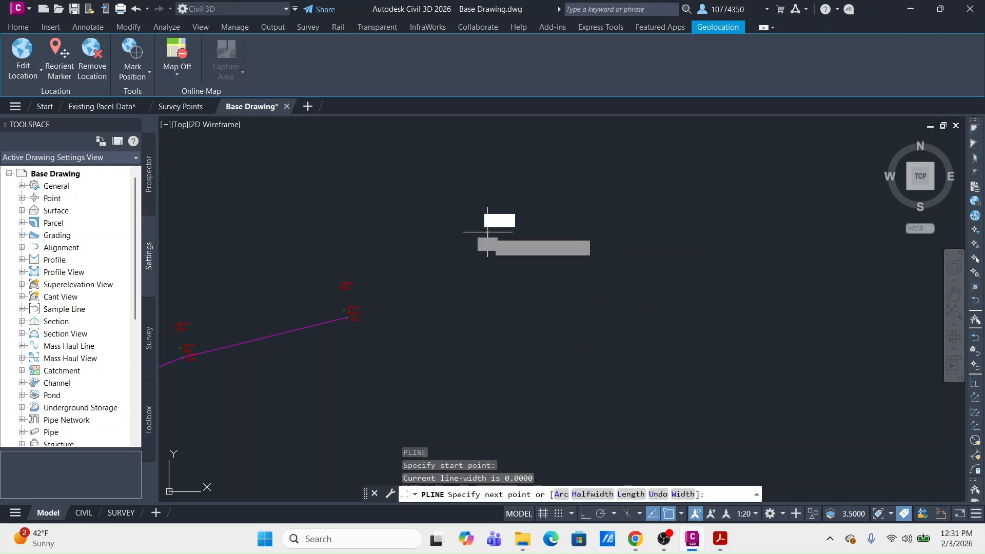
{"action": "left_click", "coordinate": [638, 313]}
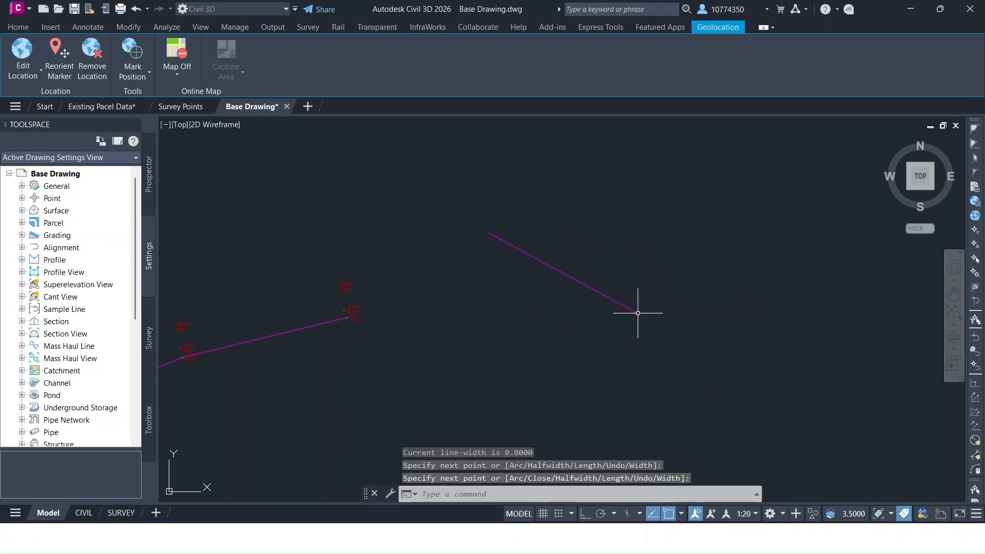
{"action": "type", "text": "pl"}
{"action": "key", "text": "Return"}
{"action": "left_click", "coordinate": [735, 172]}
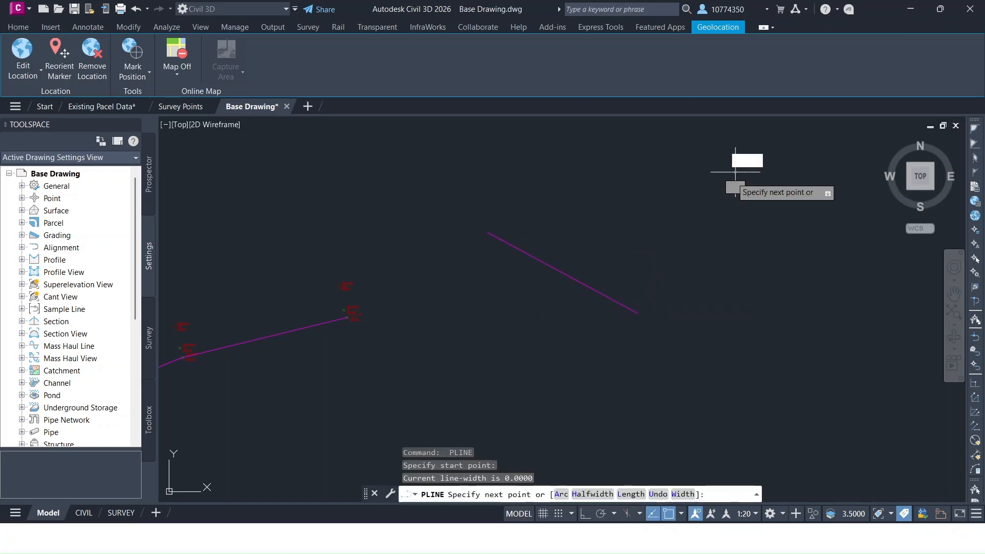
{"action": "left_click", "coordinate": [646, 238]}
{"action": "key", "text": "Return"}
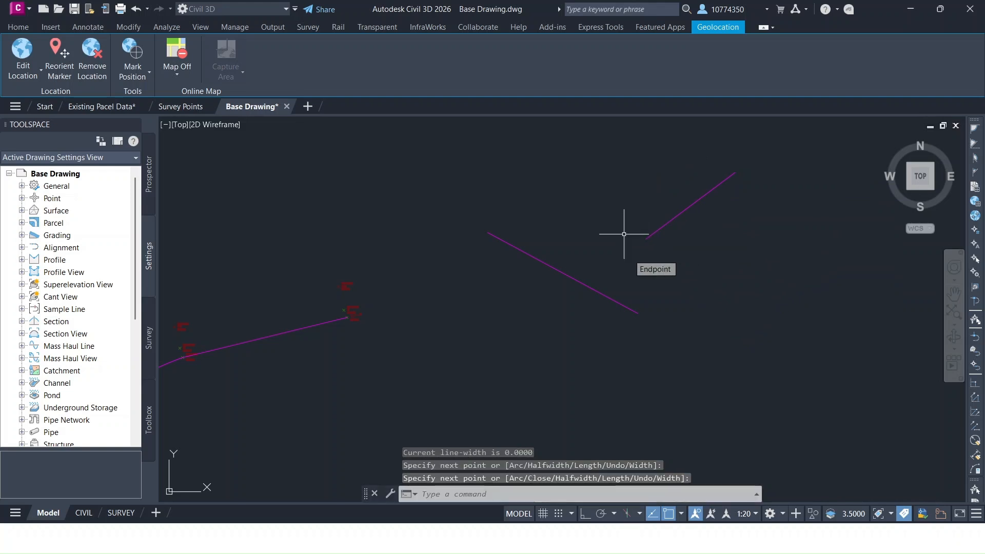
Step: Stretch the eastern practice line's lower end onto the western line's lower end and join both into one polyline
{"action": "left_click", "coordinate": [711, 209]}
{"action": "left_click", "coordinate": [623, 232]}
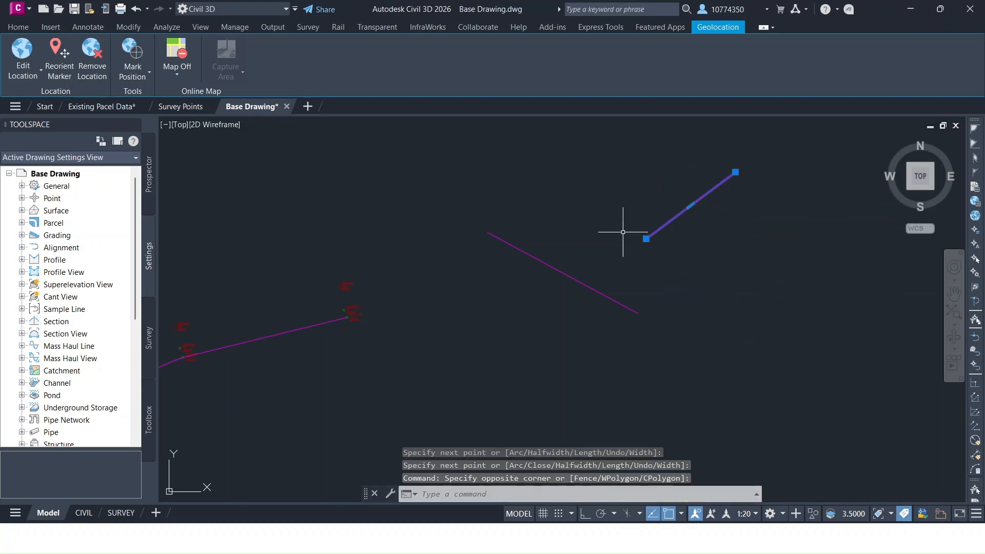
{"action": "left_click", "coordinate": [646, 238]}
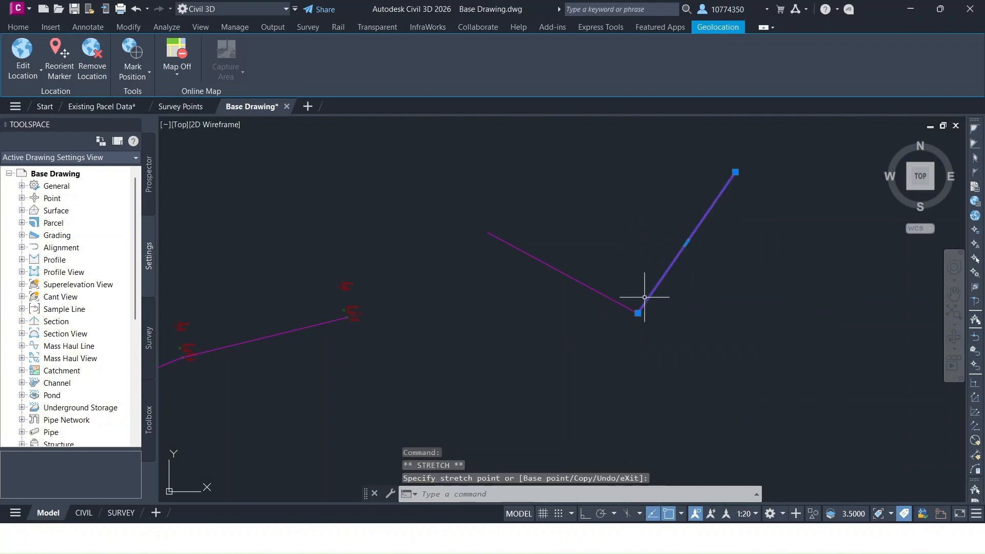
{"action": "left_click", "coordinate": [637, 312]}
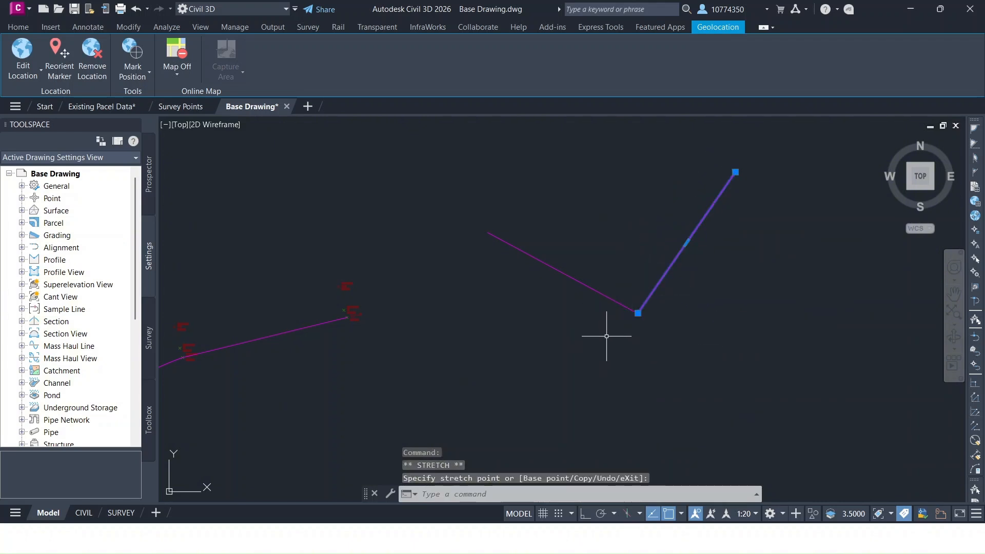
{"action": "left_click", "coordinate": [559, 249]}
{"action": "left_click", "coordinate": [527, 282]}
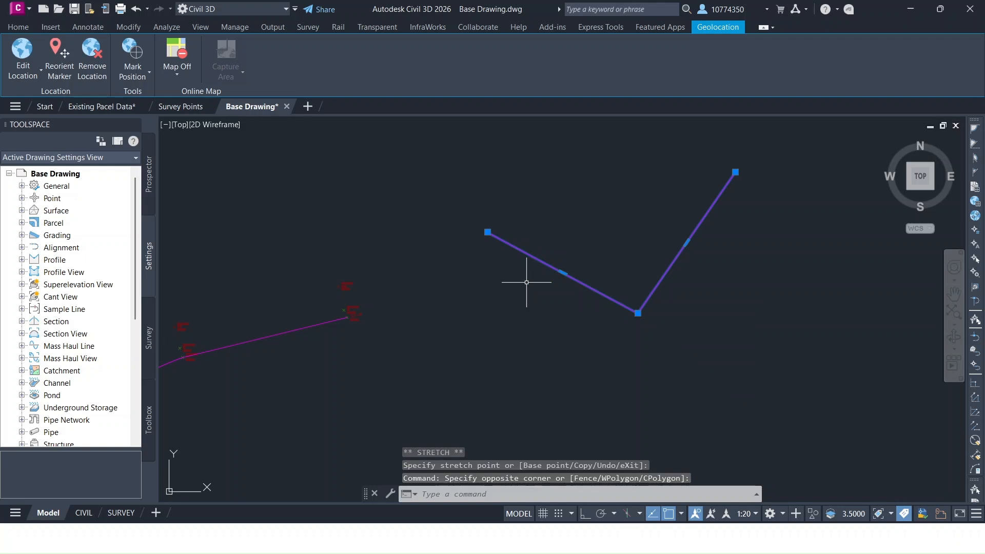
{"action": "type", "text": "joi"}
{"action": "key", "text": "Return"}
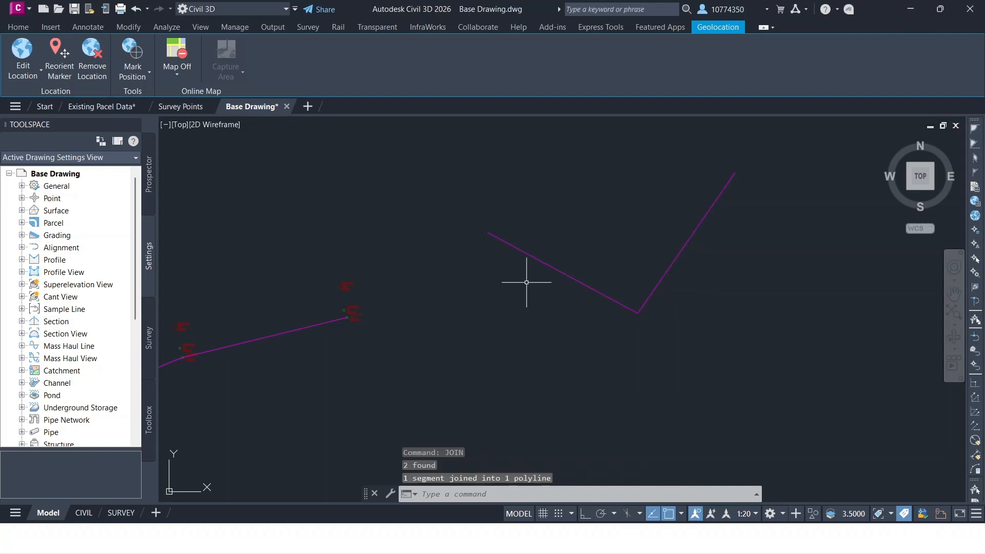
Step: Select the V-shaped practice polyline to check that it is one object, and erase it
{"action": "left_click", "coordinate": [587, 232]}
{"action": "left_click", "coordinate": [536, 299]}
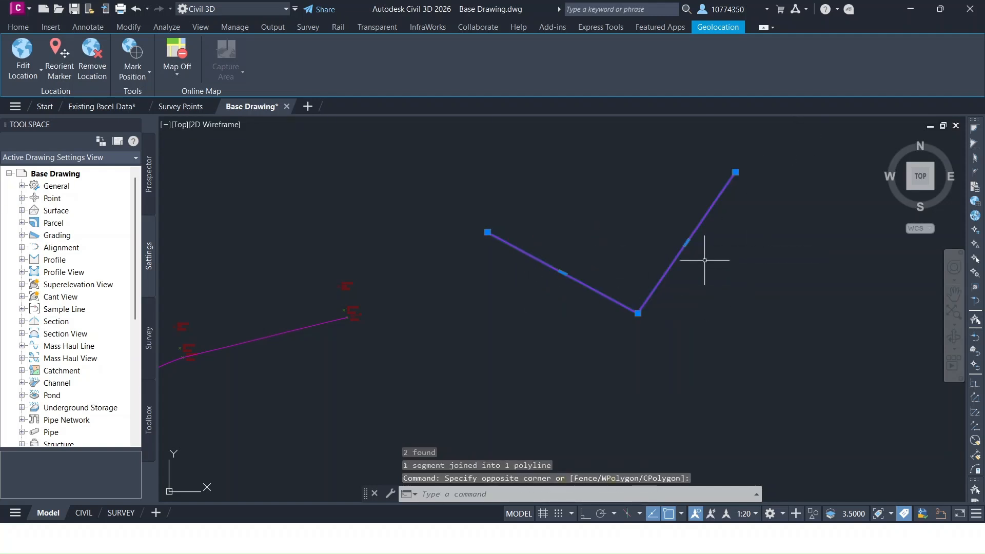
{"action": "key", "text": "Escape"}
{"action": "key", "text": "Escape"}
{"action": "key", "text": "Escape"}
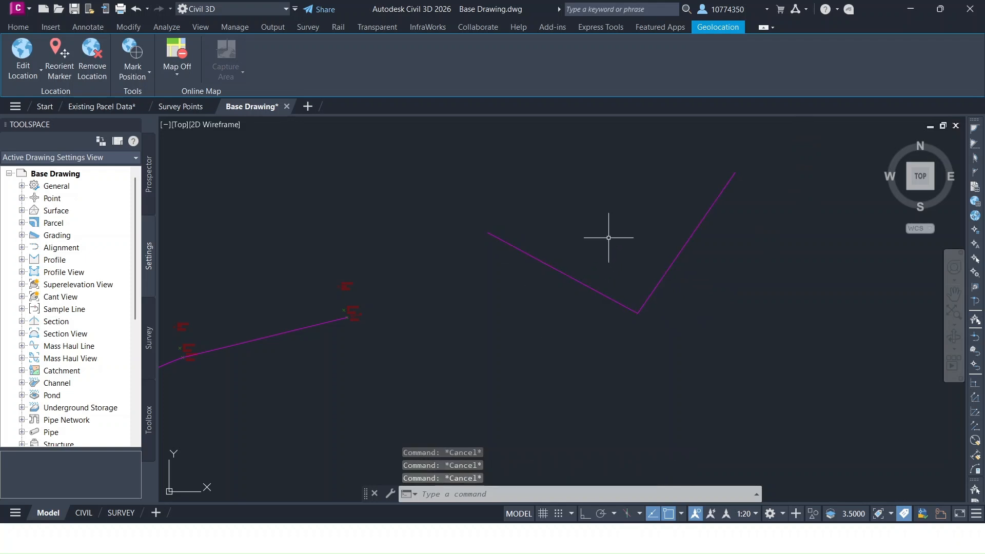
{"action": "left_click", "coordinate": [609, 237]}
{"action": "left_click", "coordinate": [547, 294]}
{"action": "type", "text": "e"}
{"action": "key", "text": "Return"}
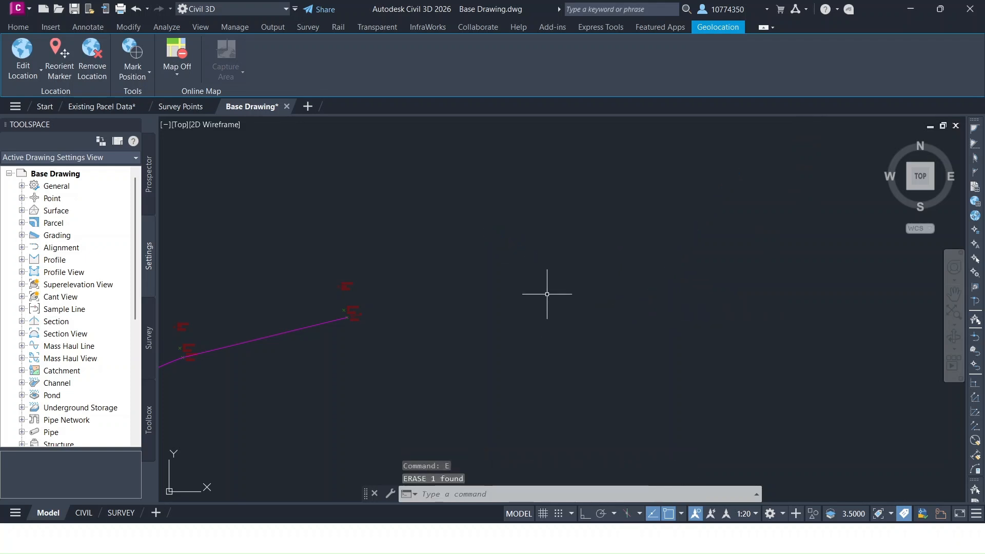
Step: Draw a straight polyline from the next TBC survey point to the east back to the curb polyline's northeast end
{"action": "middle_click_drag", "start_coordinate": [396, 336], "coordinate": [535, 263]}
{"action": "type", "text": "pl"}
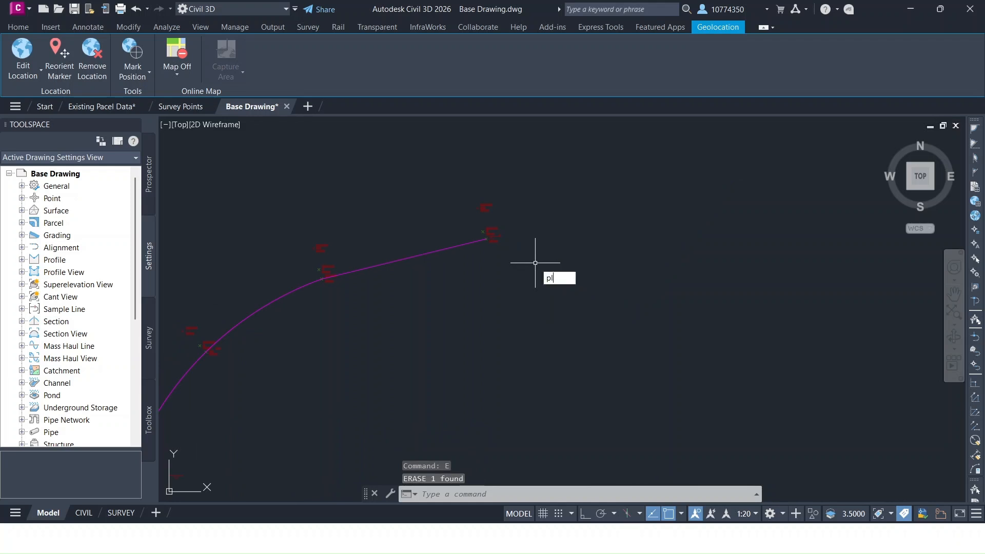
{"action": "key", "text": "Return"}
{"action": "scroll", "coordinate": [565, 257], "scroll_direction": "up", "scroll_amount": 5}
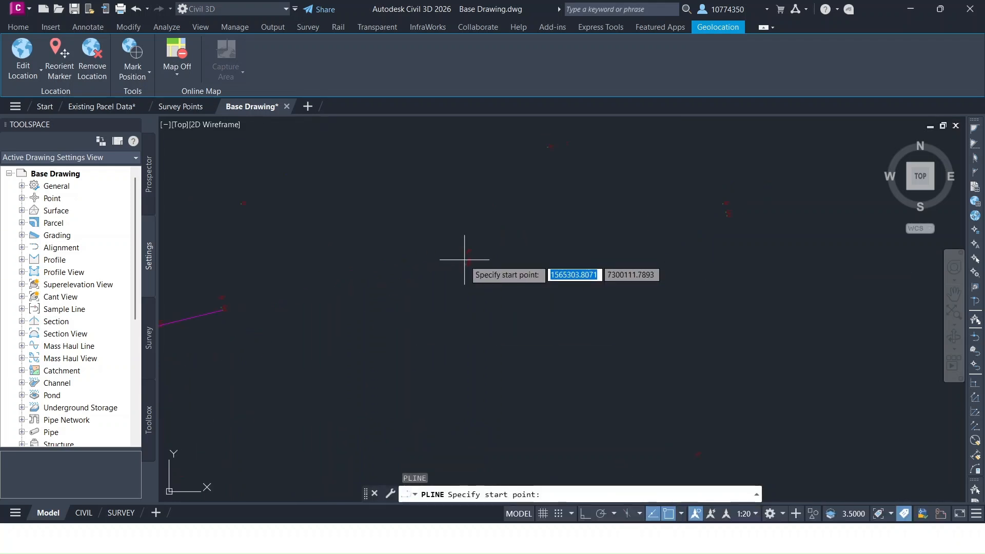
{"action": "scroll", "coordinate": [470, 265], "scroll_direction": "up", "scroll_amount": 6}
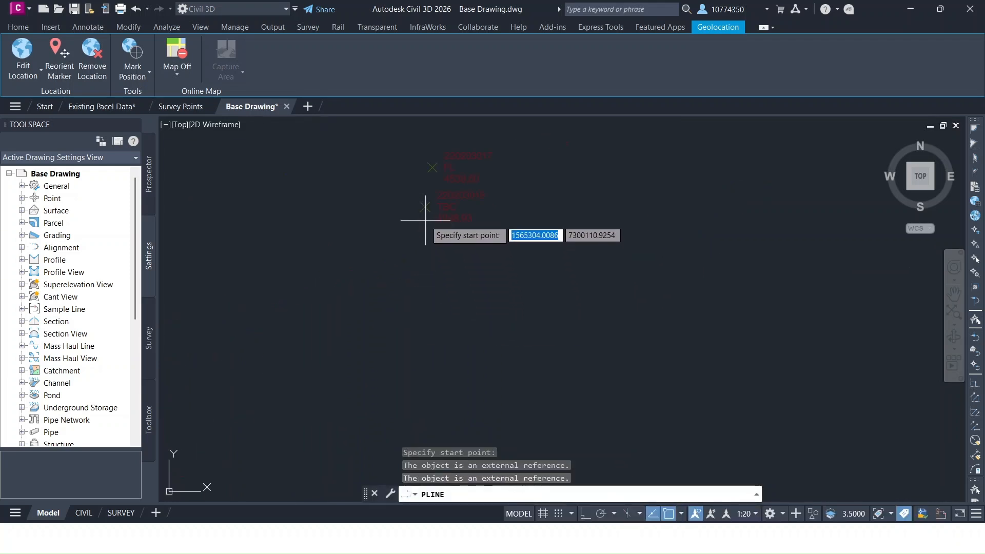
{"action": "left_click", "coordinate": [425, 206]}
{"action": "scroll", "coordinate": [342, 299], "scroll_direction": "down", "scroll_amount": 3}
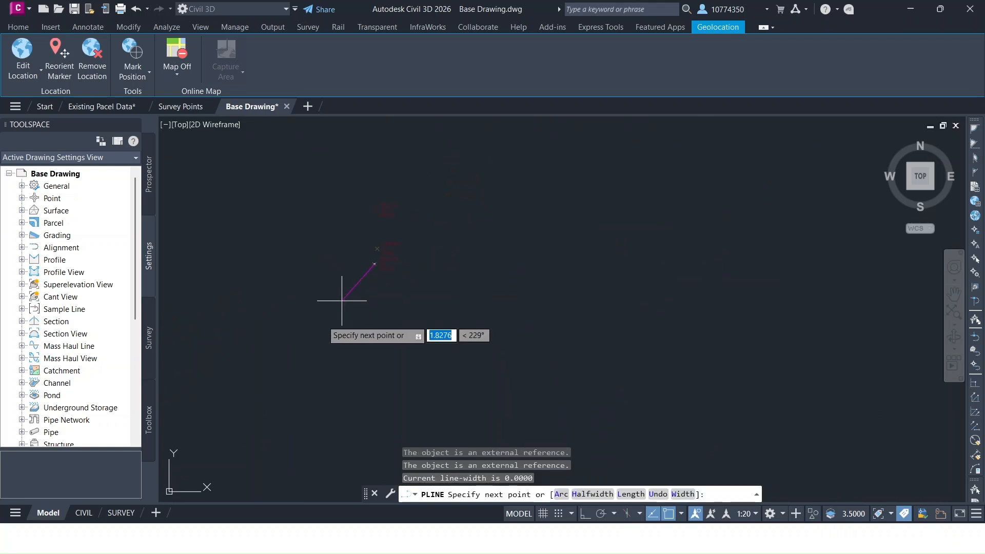
{"action": "middle_click_drag", "start_coordinate": [341, 299], "coordinate": [809, 207]}
{"action": "scroll", "coordinate": [809, 207], "scroll_direction": "down", "scroll_amount": 3}
{"action": "middle_click_drag", "start_coordinate": [312, 295], "coordinate": [481, 305]}
{"action": "scroll", "coordinate": [440, 293], "scroll_direction": "up", "scroll_amount": 8}
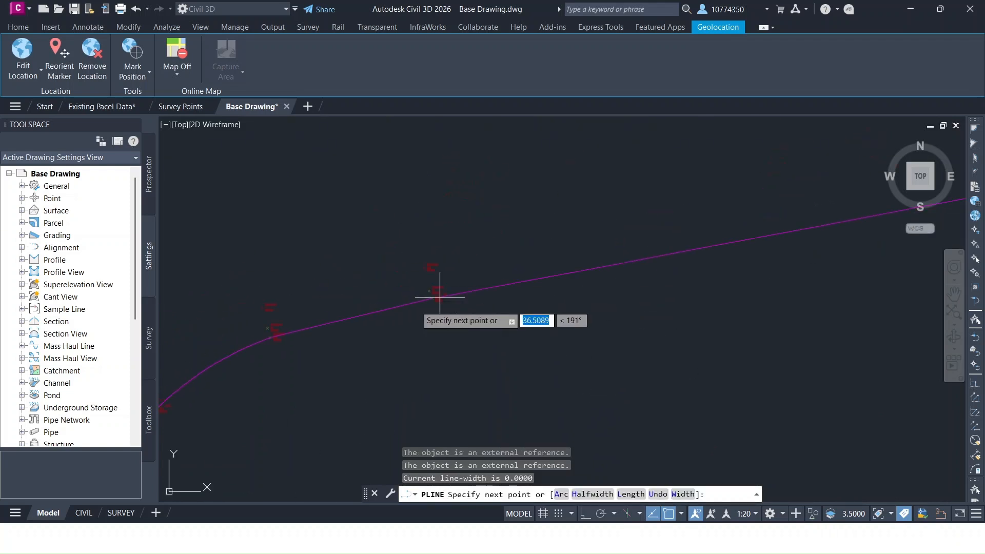
{"action": "left_click", "coordinate": [460, 224]}
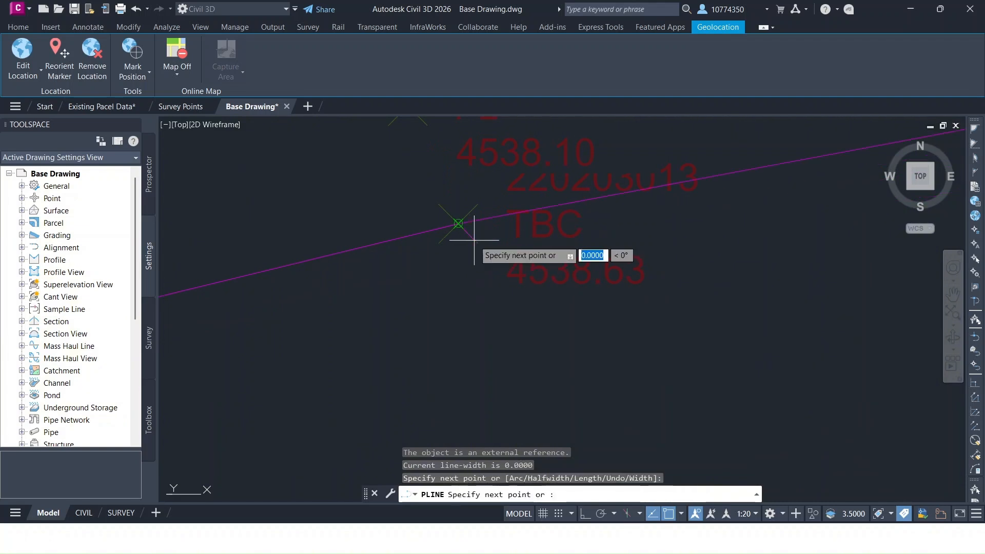
{"action": "key", "text": "Return"}
Step: Try to join the new straight segment and the existing curved curb polyline into one polyline
{"action": "left_click", "coordinate": [782, 162]}
{"action": "left_click", "coordinate": [767, 213]}
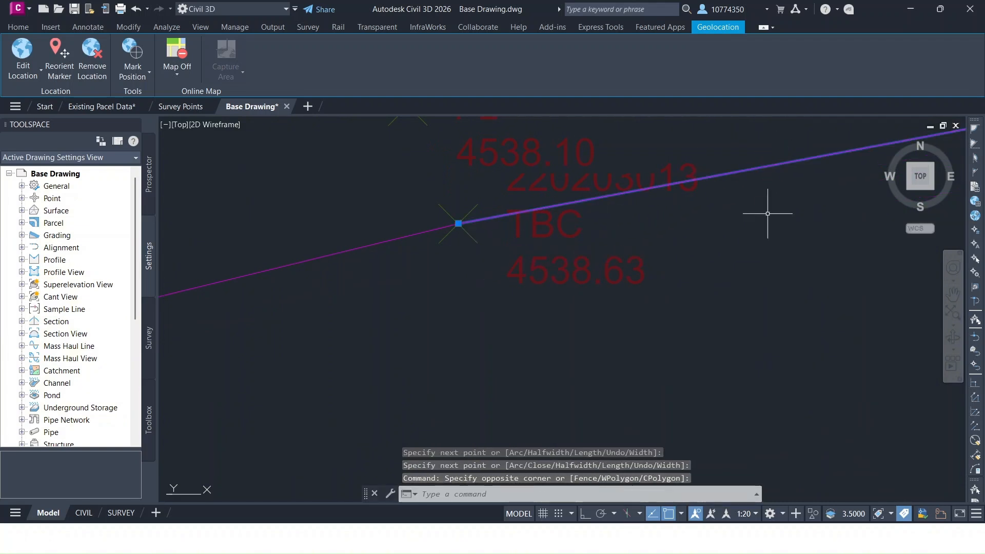
{"action": "scroll", "coordinate": [282, 269], "scroll_direction": "down", "scroll_amount": 7}
{"action": "scroll", "coordinate": [719, 192], "scroll_direction": "down", "scroll_amount": 4}
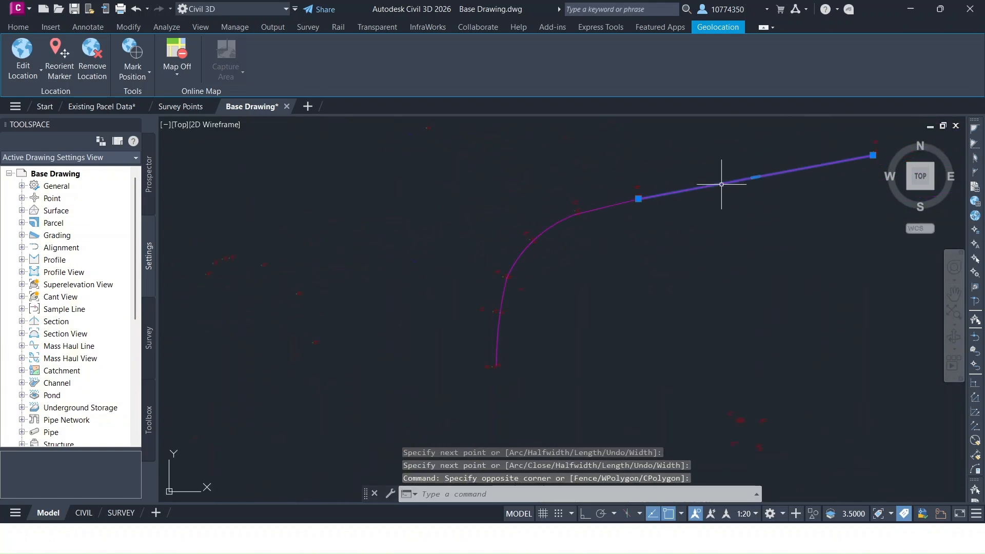
{"action": "scroll", "coordinate": [620, 221], "scroll_direction": "up", "scroll_amount": 3}
{"action": "left_click", "coordinate": [616, 221]}
{"action": "left_click", "coordinate": [604, 215]}
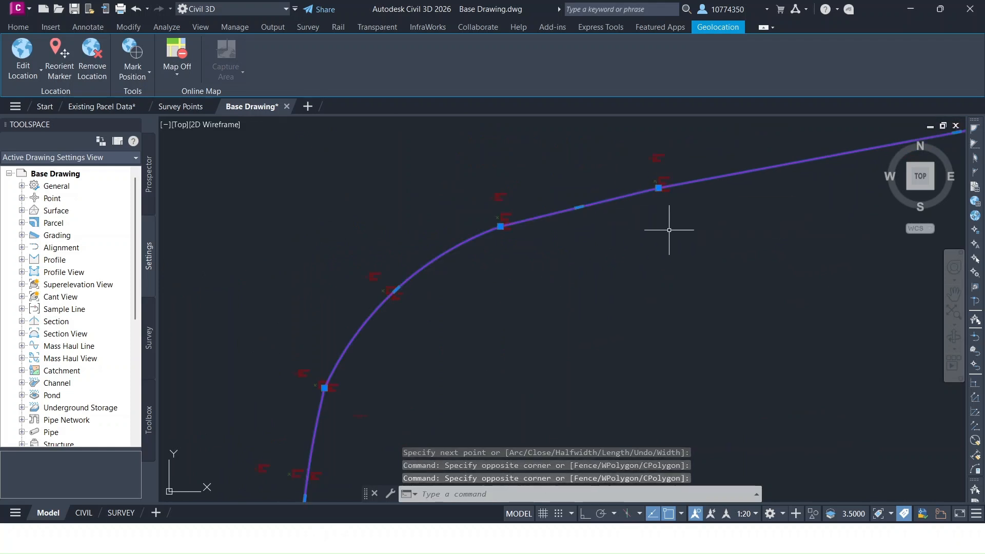
{"action": "type", "text": "join"}
{"action": "key", "text": "Return"}
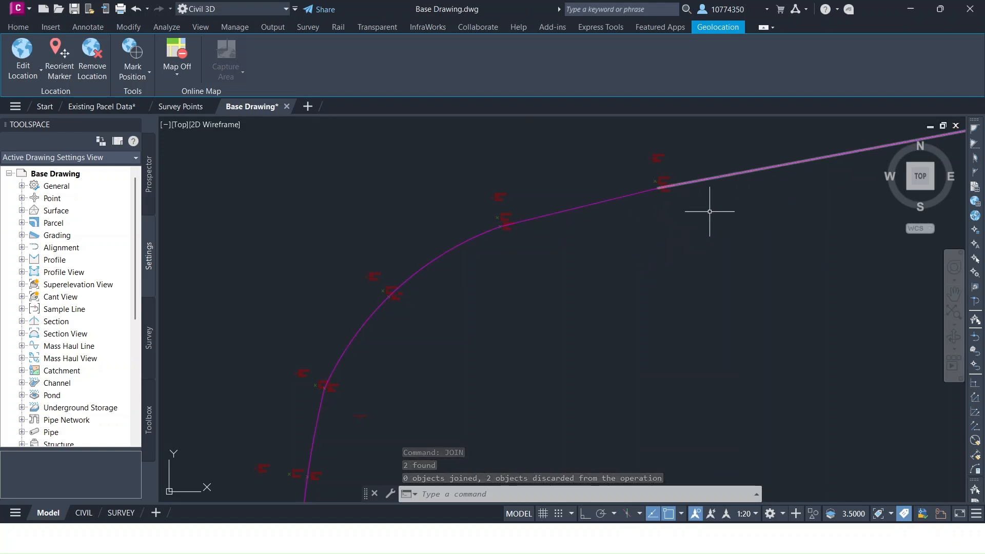
{"action": "scroll", "coordinate": [675, 240], "scroll_direction": "down", "scroll_amount": 3}
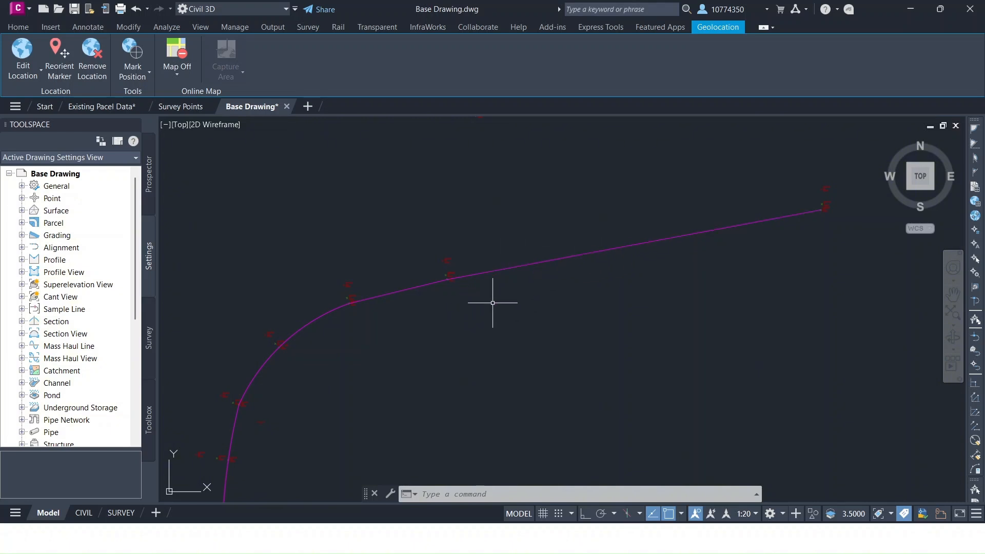
Step: Select the long straight polyline running east from the TBC 4538.63 point and open its properties
{"action": "scroll", "coordinate": [493, 303], "scroll_direction": "up", "scroll_amount": 2}
{"action": "left_click", "coordinate": [615, 190]}
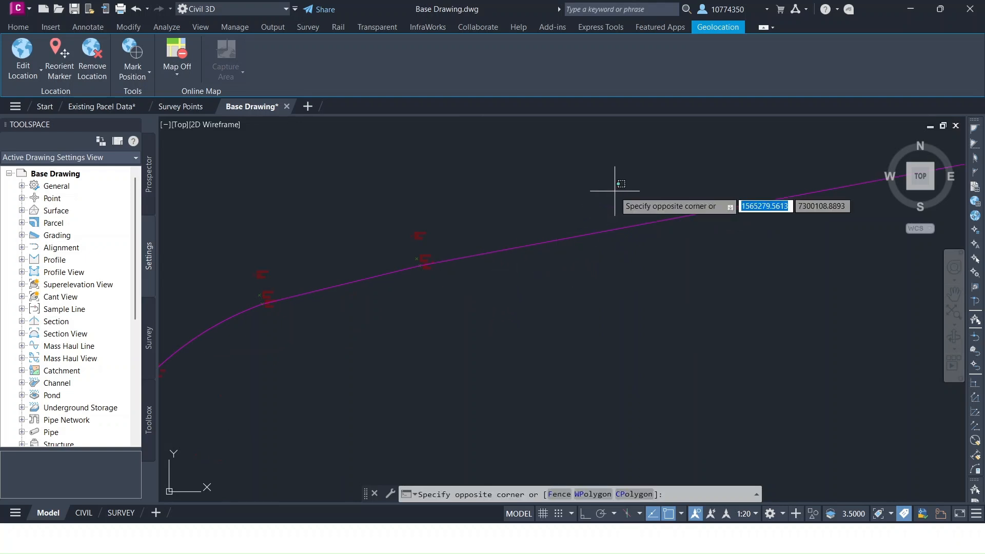
{"action": "left_click", "coordinate": [627, 167]}
{"action": "scroll", "coordinate": [407, 271], "scroll_direction": "up", "scroll_amount": 3}
{"action": "scroll", "coordinate": [360, 278], "scroll_direction": "up", "scroll_amount": 6}
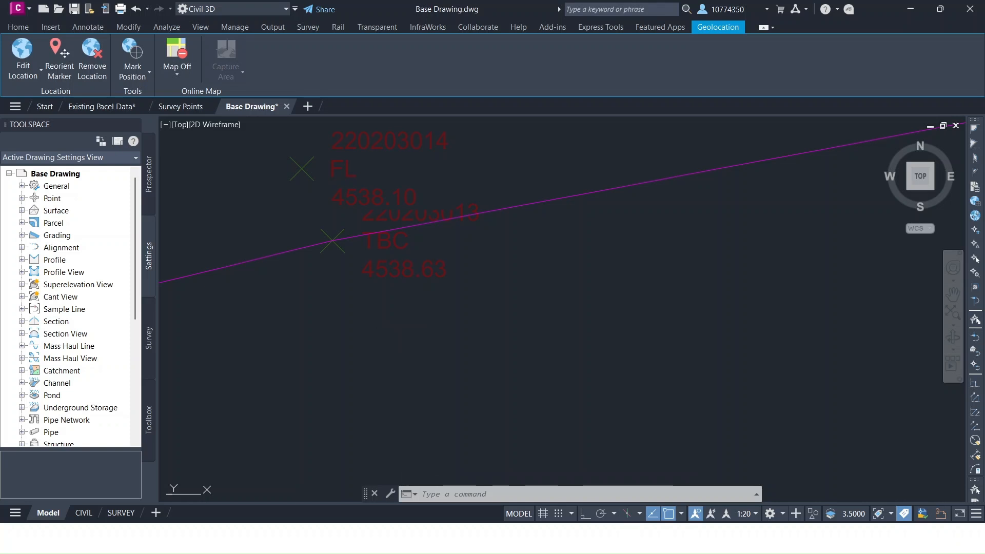
{"action": "key", "text": "Escape"}
{"action": "key", "text": "Escape"}
{"action": "left_click", "coordinate": [695, 137]}
{"action": "left_click", "coordinate": [651, 195]}
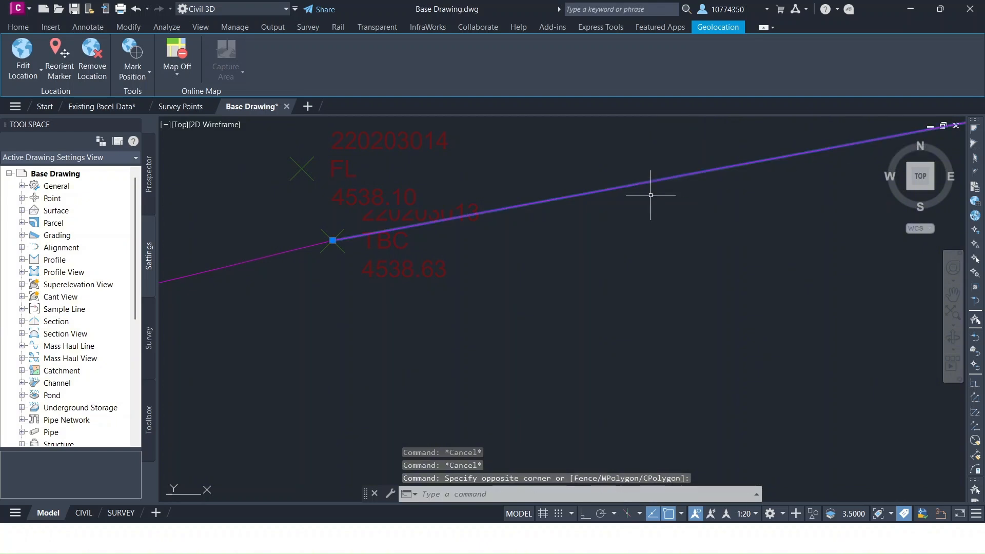
{"action": "right_click", "coordinate": [575, 226]}
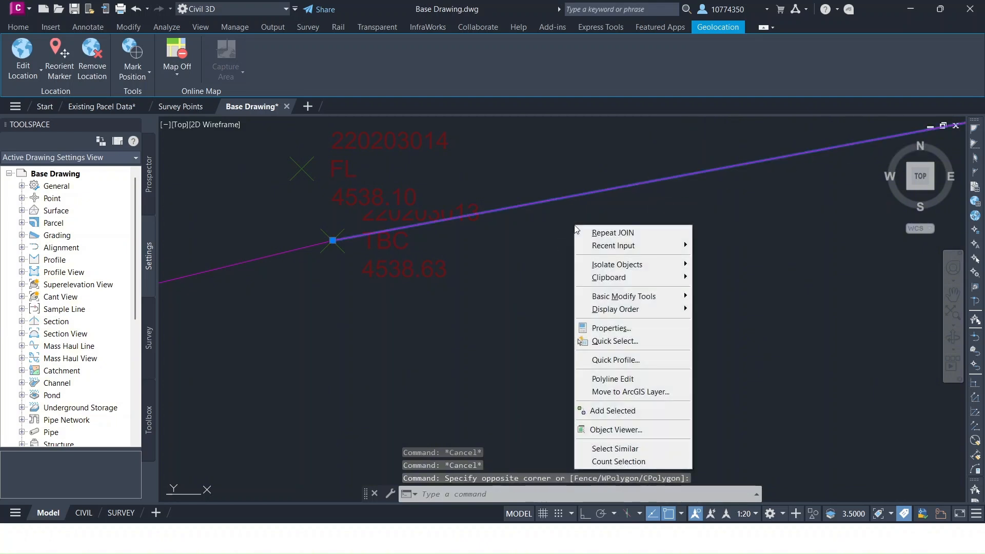
{"action": "left_click", "coordinate": [612, 328]}
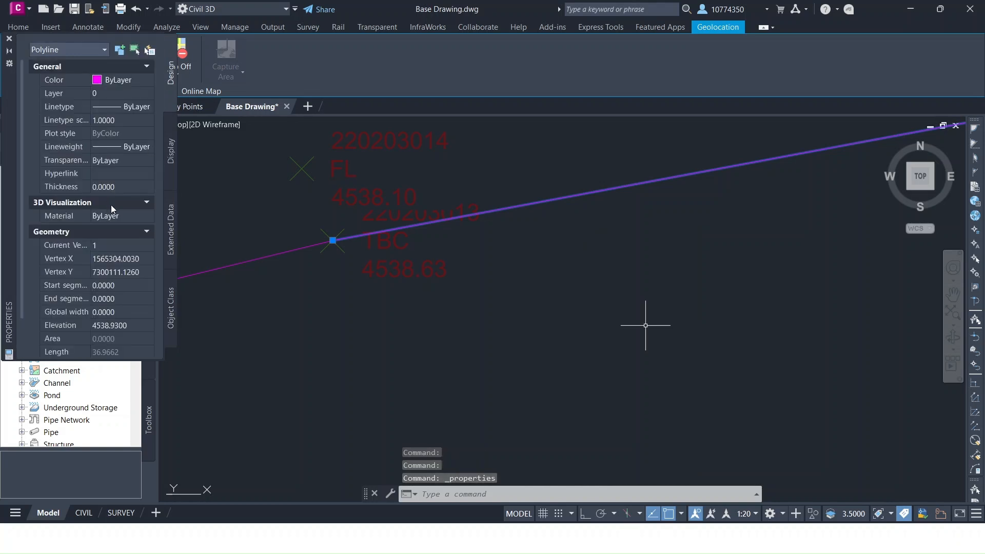
Step: Set the straight polyline's elevation to 4538.63 and deselect it
{"action": "scroll", "coordinate": [112, 210], "scroll_direction": "down", "scroll_amount": 2}
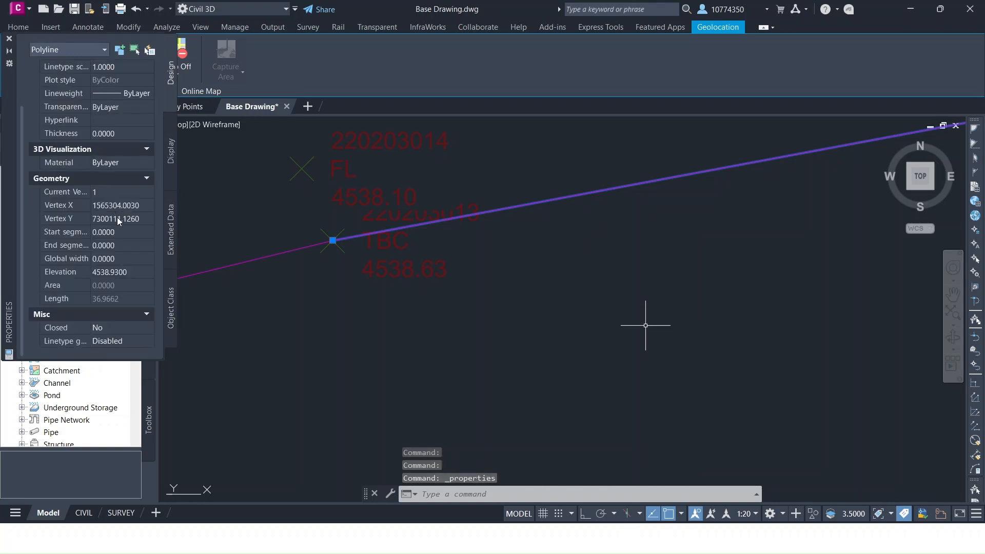
{"action": "left_click", "coordinate": [115, 273]}
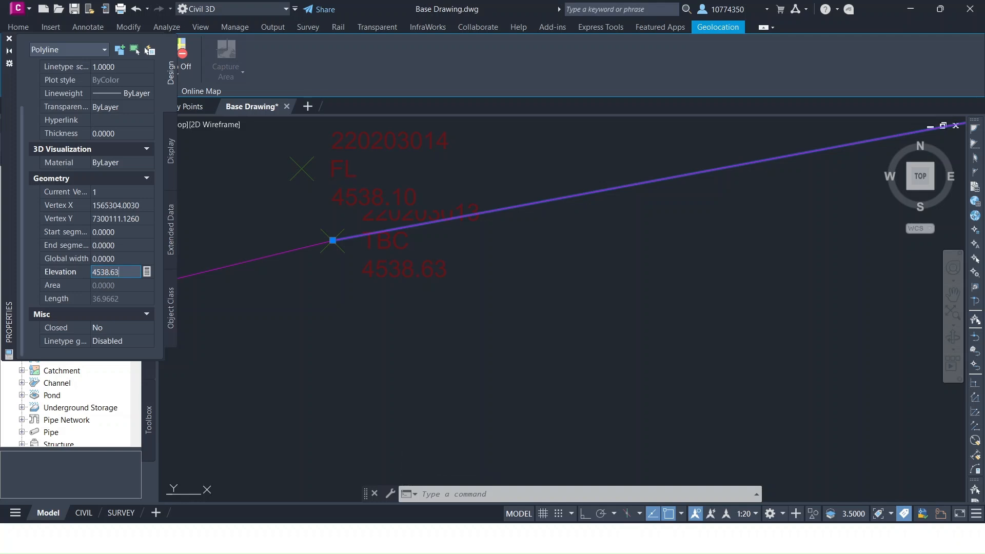
{"action": "key", "text": "Return"}
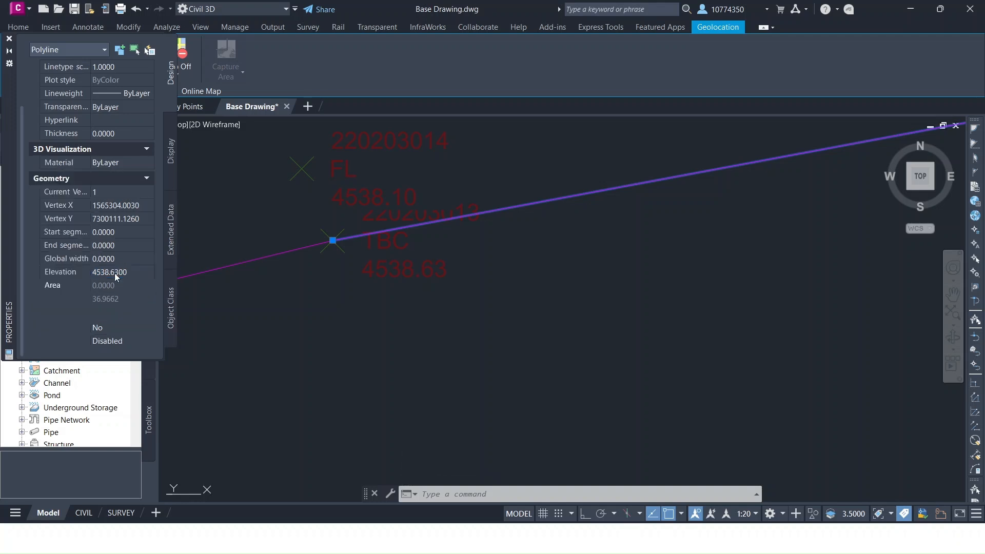
{"action": "left_click", "coordinate": [548, 245]}
{"action": "left_click", "coordinate": [486, 291]}
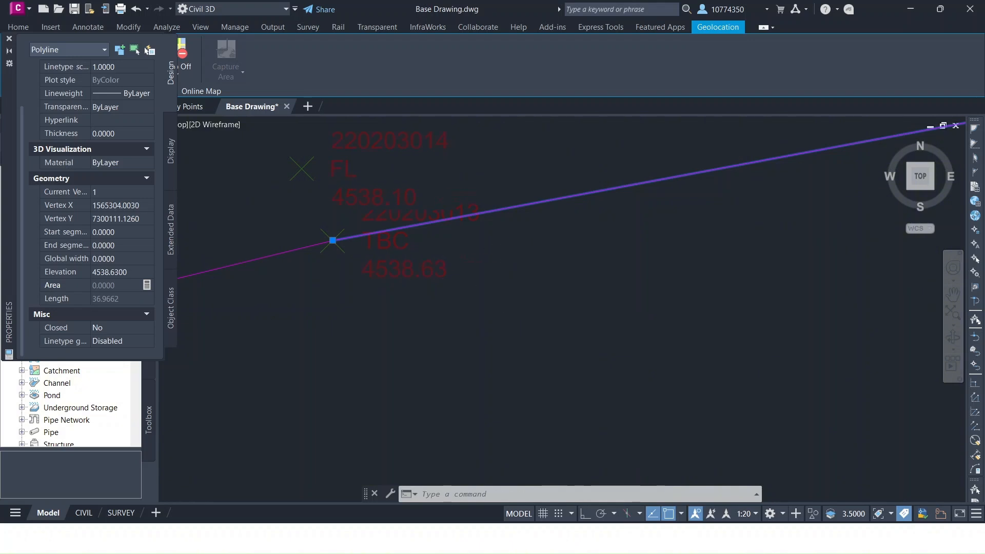
{"action": "scroll", "coordinate": [596, 270], "scroll_direction": "down", "scroll_amount": 5}
{"action": "key", "text": "Escape"}
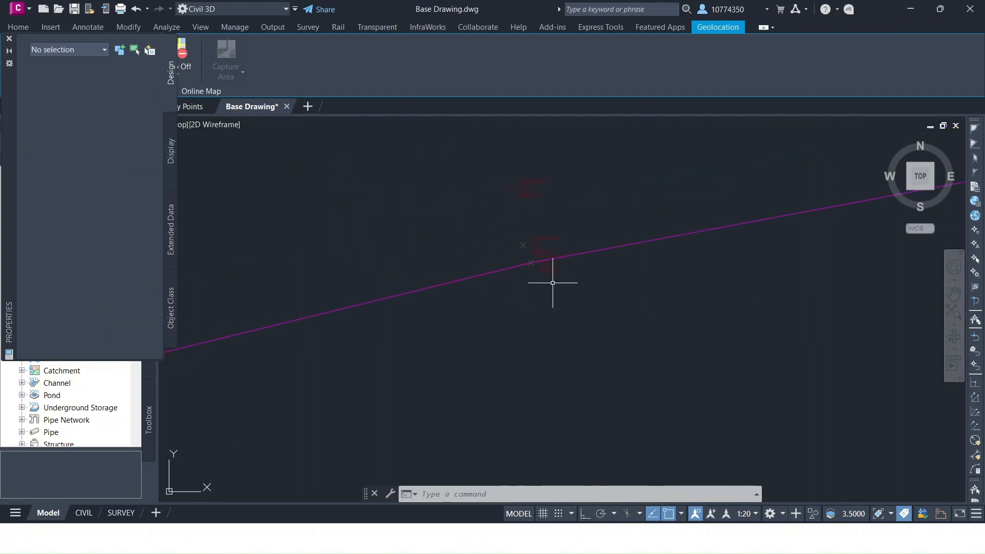
Step: Try to join the long straight polyline with the adjoining curved polyline using JOIN
{"action": "left_click", "coordinate": [590, 252]}
{"action": "left_click", "coordinate": [728, 176]}
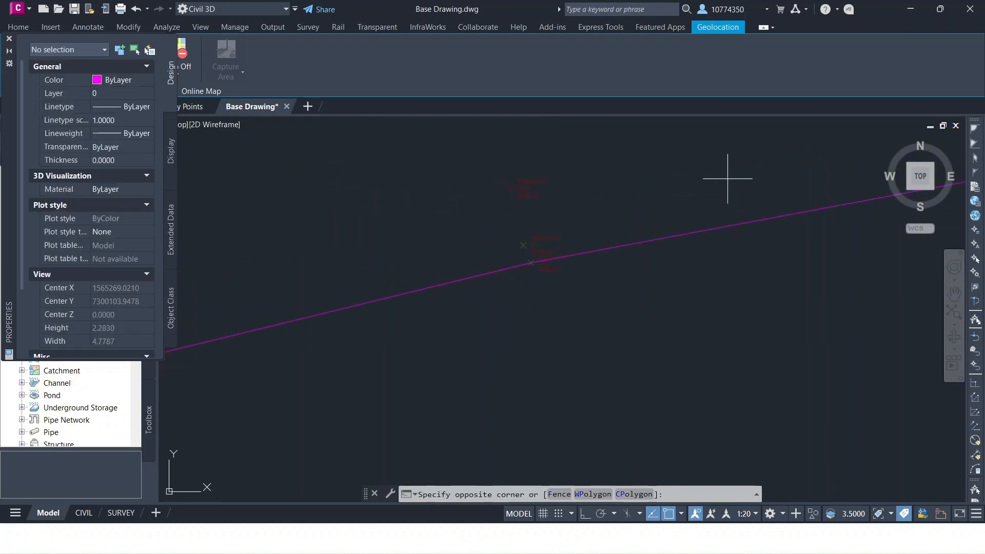
{"action": "left_click", "coordinate": [694, 250]}
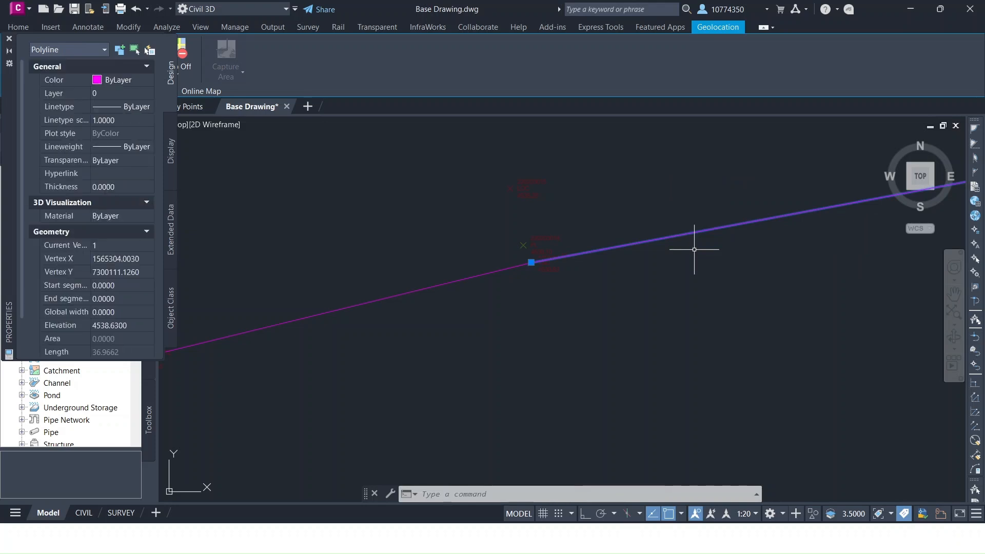
{"action": "left_click", "coordinate": [457, 238]}
{"action": "left_click", "coordinate": [418, 309]}
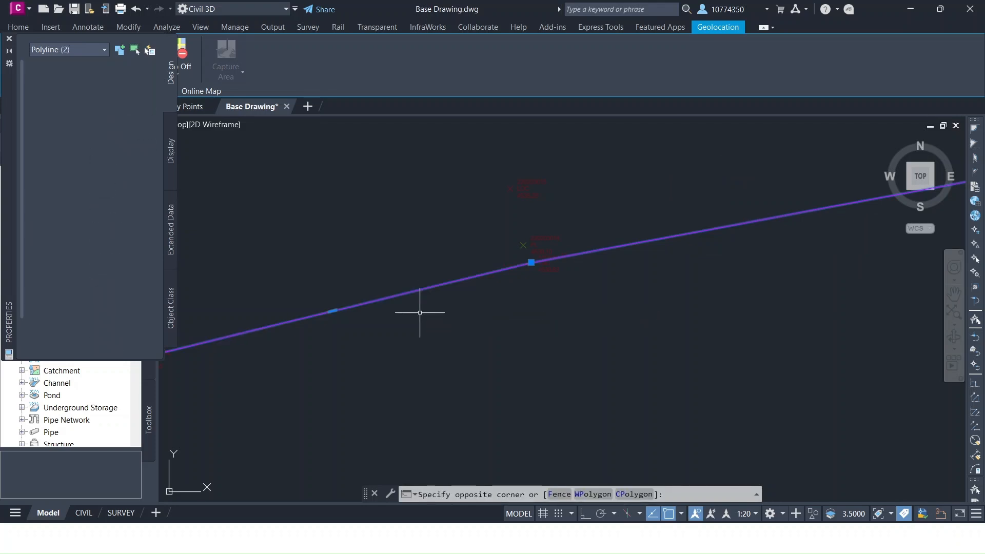
{"action": "type", "text": "JOIN"}
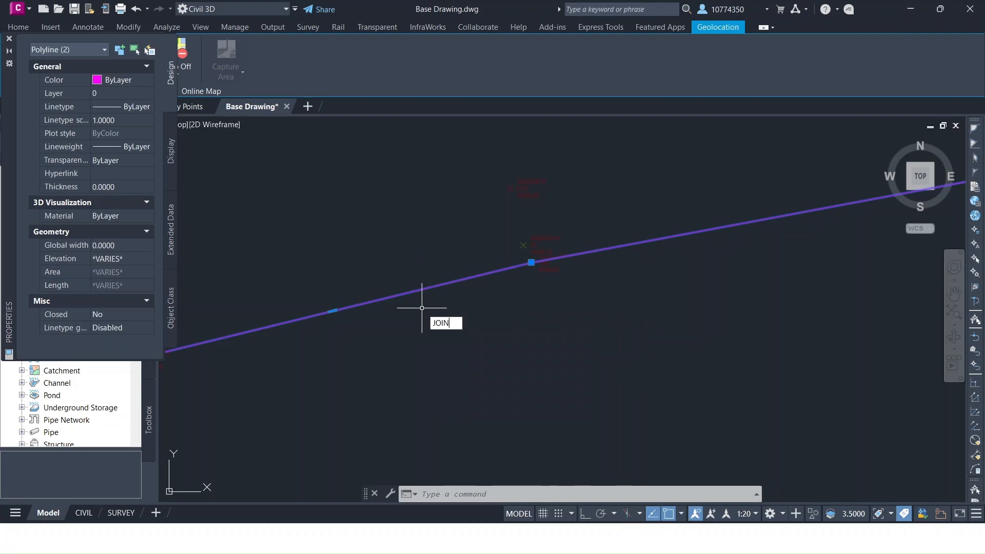
{"action": "key", "text": "Return"}
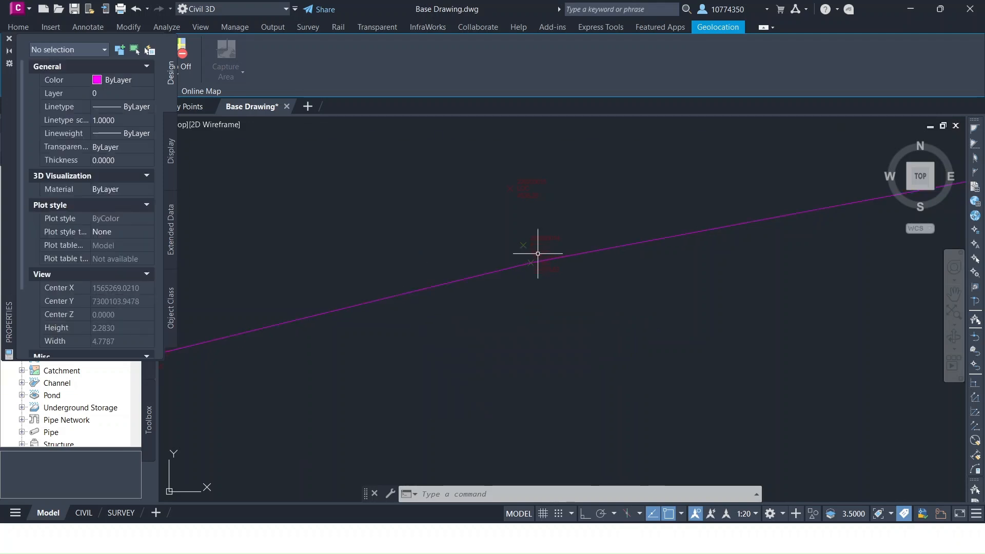
Step: Select the curved polyline west of the TBC point and read its exact elevation in the properties
{"action": "left_click", "coordinate": [476, 262]}
{"action": "left_click", "coordinate": [456, 291]}
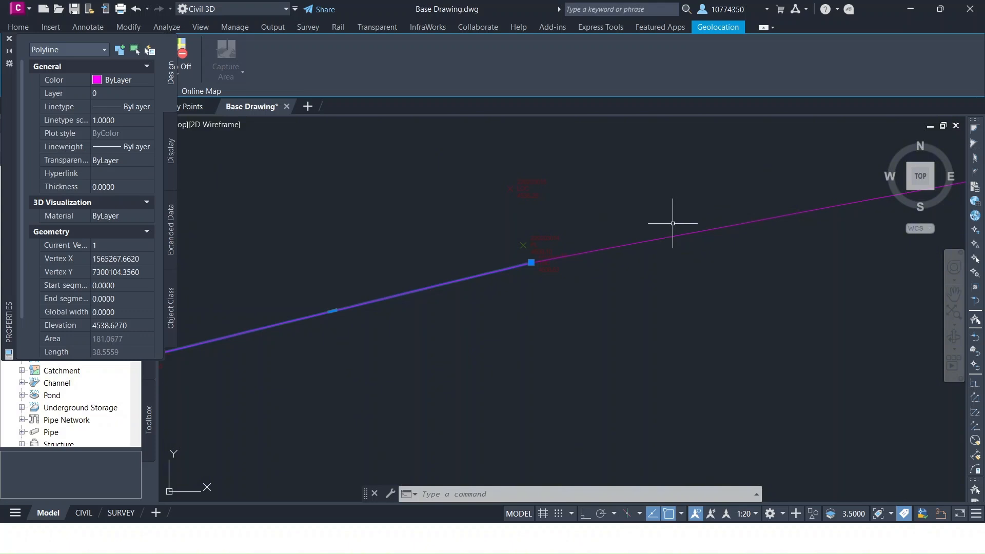
{"action": "scroll", "coordinate": [590, 272], "scroll_direction": "up", "scroll_amount": 5}
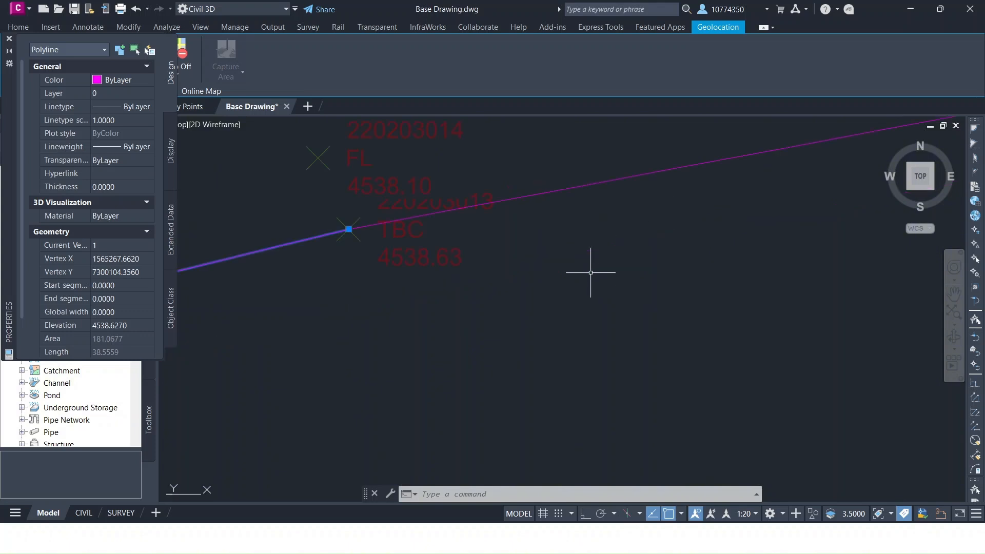
{"action": "left_click", "coordinate": [128, 326]}
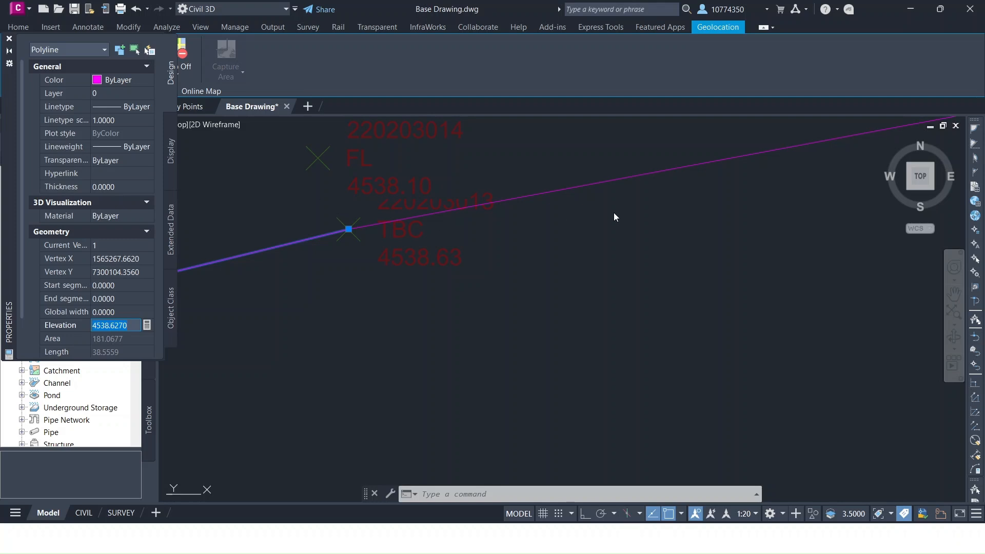
{"action": "key", "text": "Escape"}
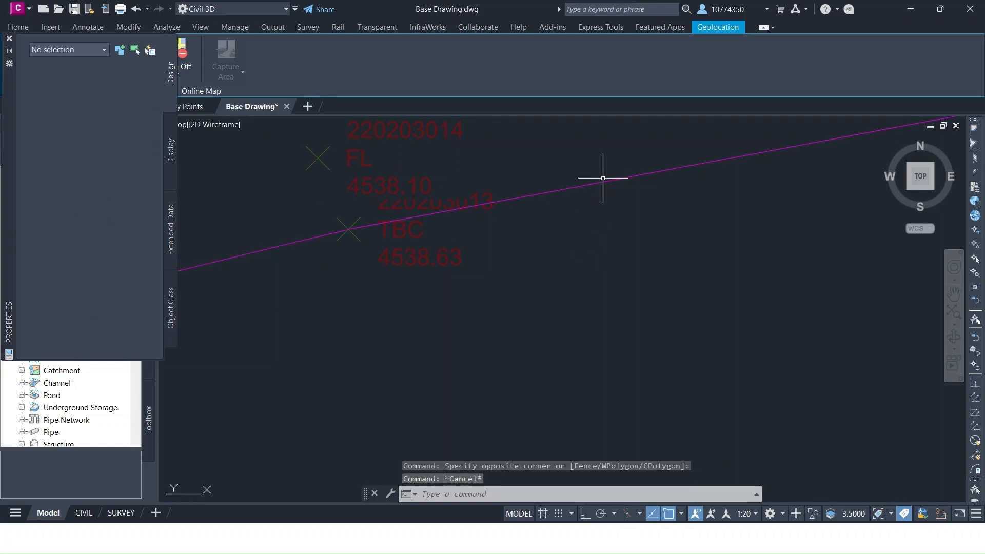
{"action": "key", "text": "Escape"}
Step: Set the elevation of the long straight polyline east of the TBC point to 4538.6270
{"action": "left_click", "coordinate": [603, 178]}
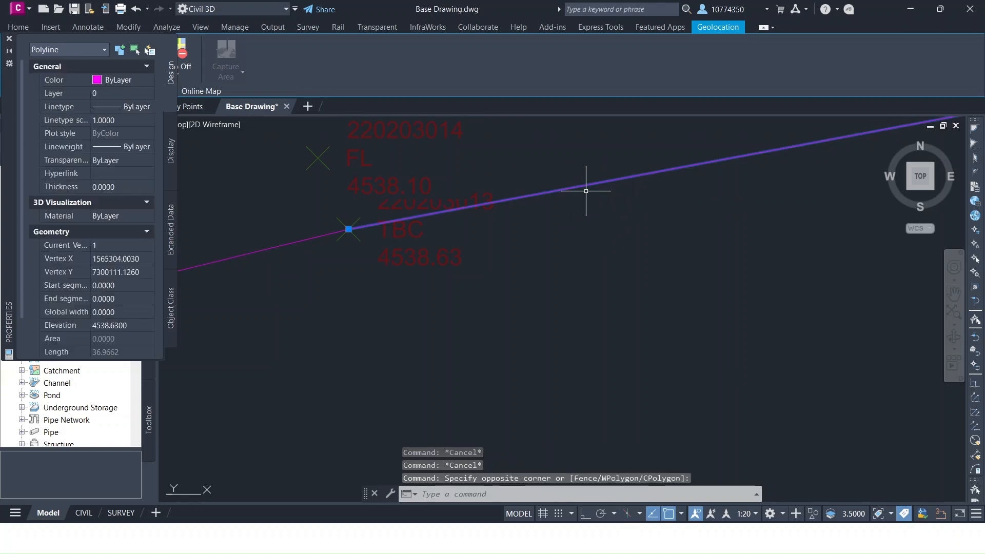
{"action": "left_click", "coordinate": [130, 326]}
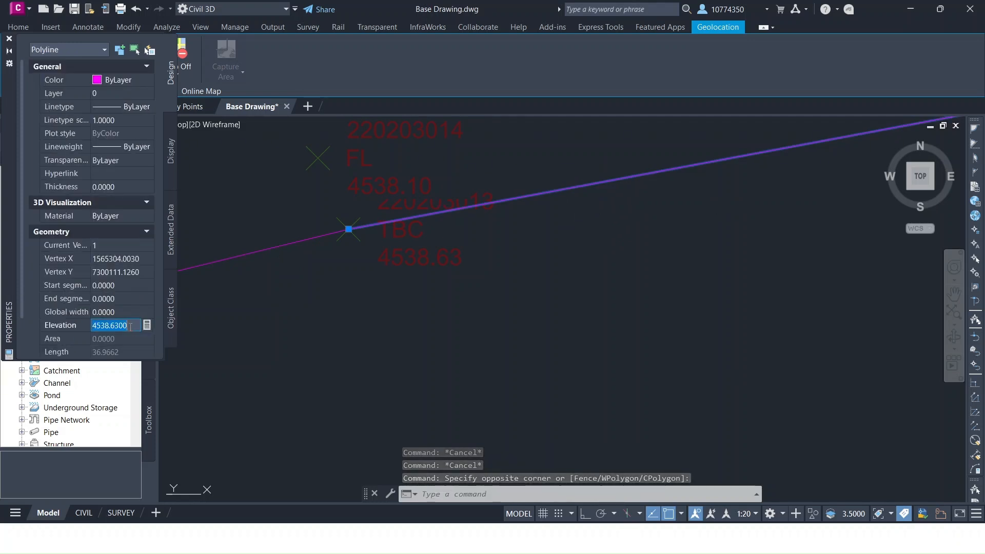
{"action": "type", "text": "4538.6270"}
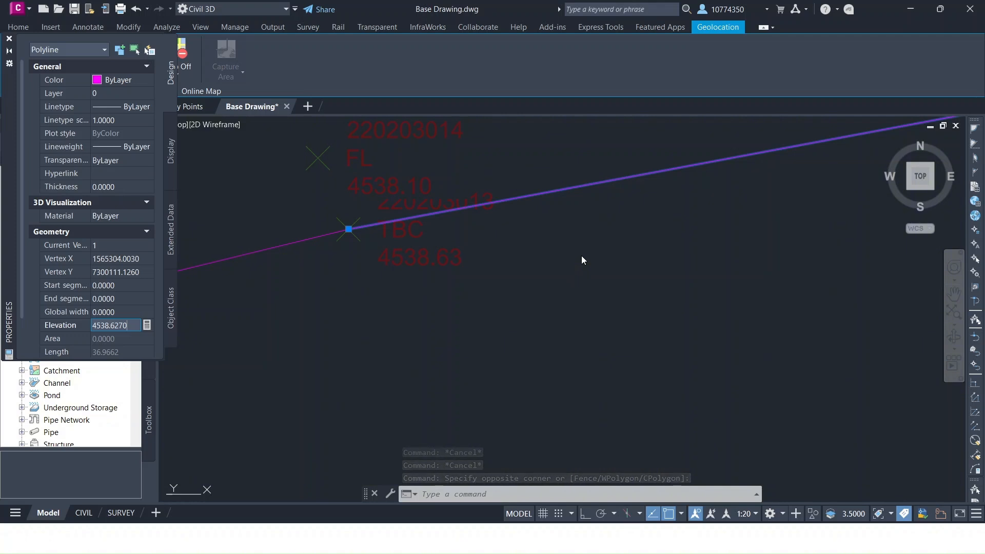
{"action": "key", "text": "Return"}
Step: Add the adjoining curved polyline to the selection and join both into a single polyline with JOIN
{"action": "left_click", "coordinate": [286, 213]}
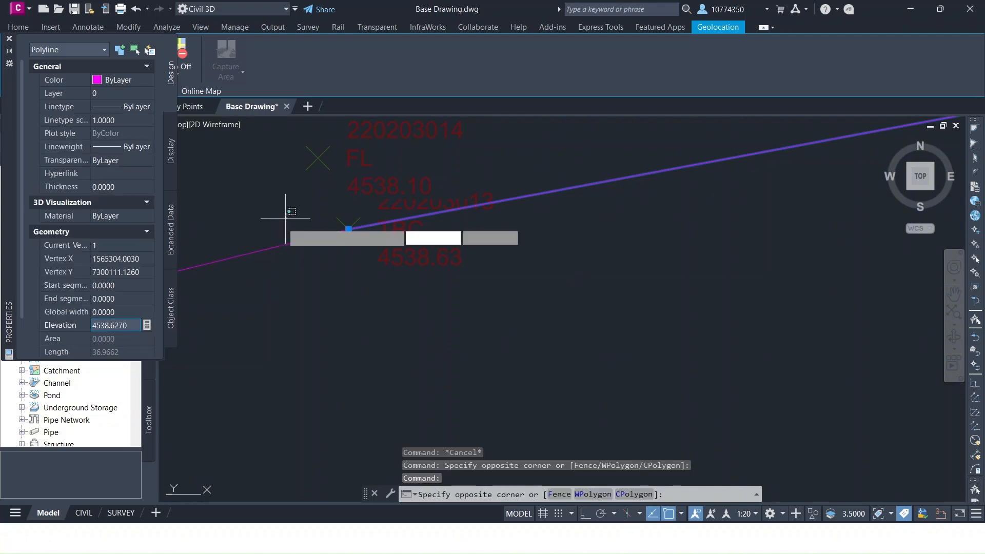
{"action": "left_click", "coordinate": [253, 319]}
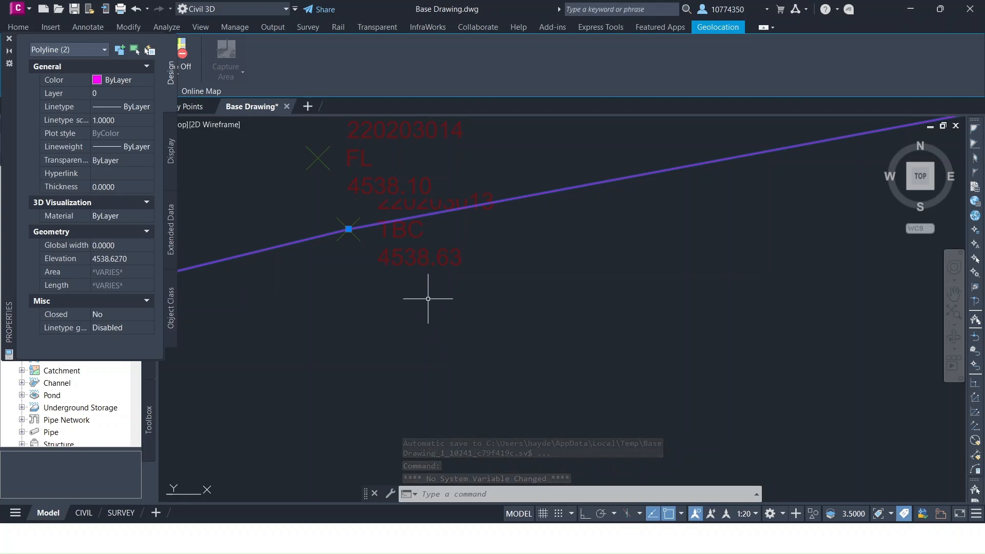
{"action": "key", "text": "Escape"}
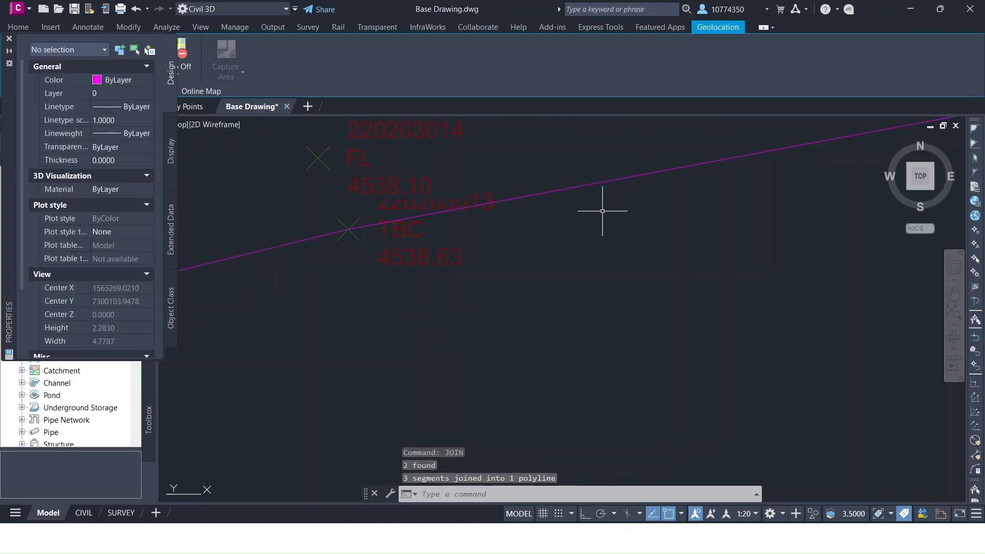
Step: Select the joined polyline and inspect its full extent from the curve to the far straight end
{"action": "left_click", "coordinate": [592, 156]}
{"action": "left_click", "coordinate": [572, 211]}
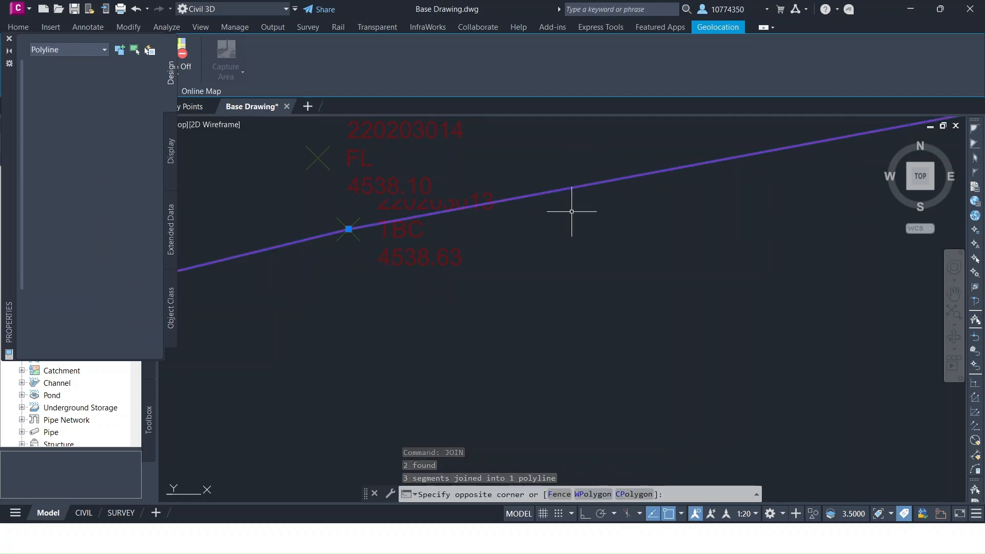
{"action": "scroll", "coordinate": [573, 212], "scroll_direction": "down", "scroll_amount": 5}
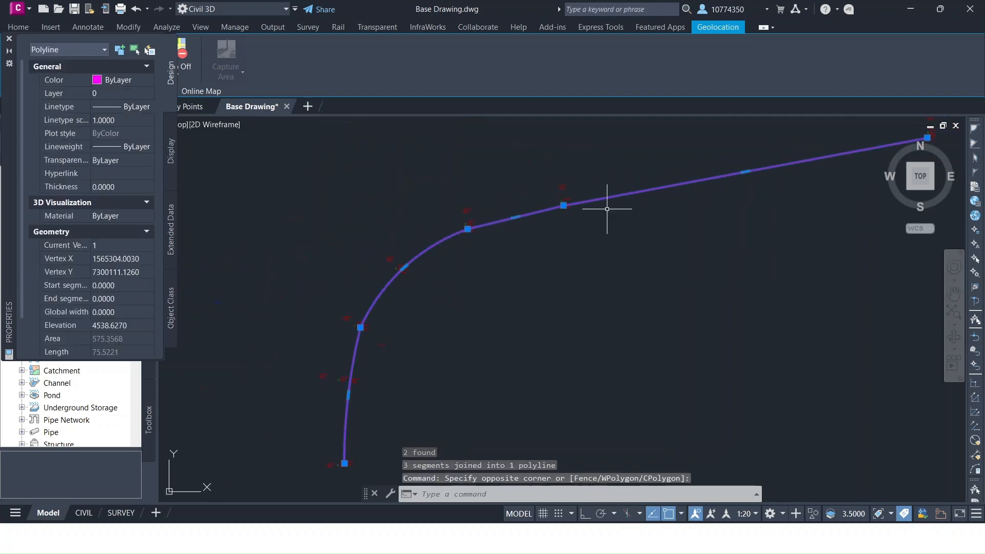
{"action": "mouse_move", "coordinate": [607, 209]}
{"action": "middle_mouse_down"}
{"action": "mouse_move", "coordinate": [497, 301]}
{"action": "mouse_move", "coordinate": [624, 229]}
{"action": "middle_mouse_up"}
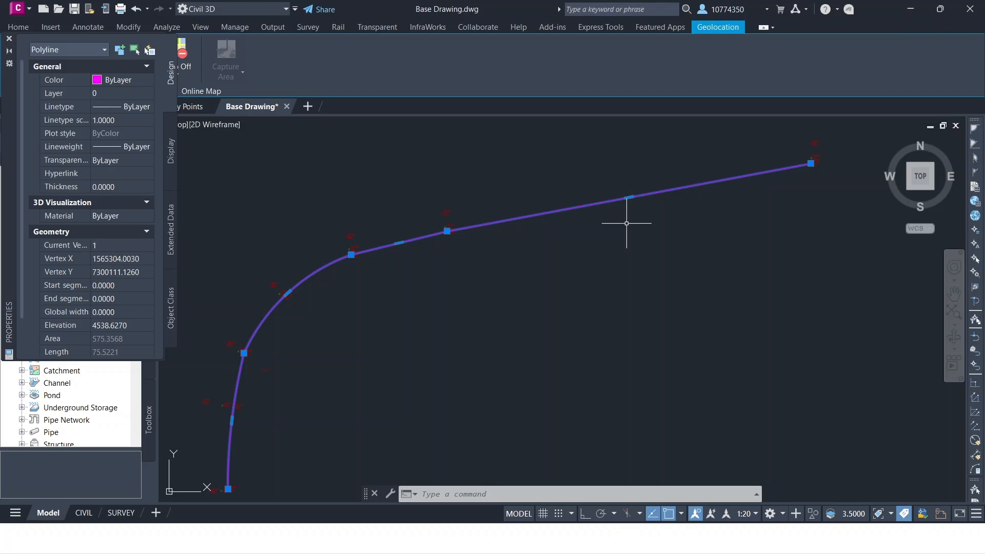
{"action": "key", "text": "Escape"}
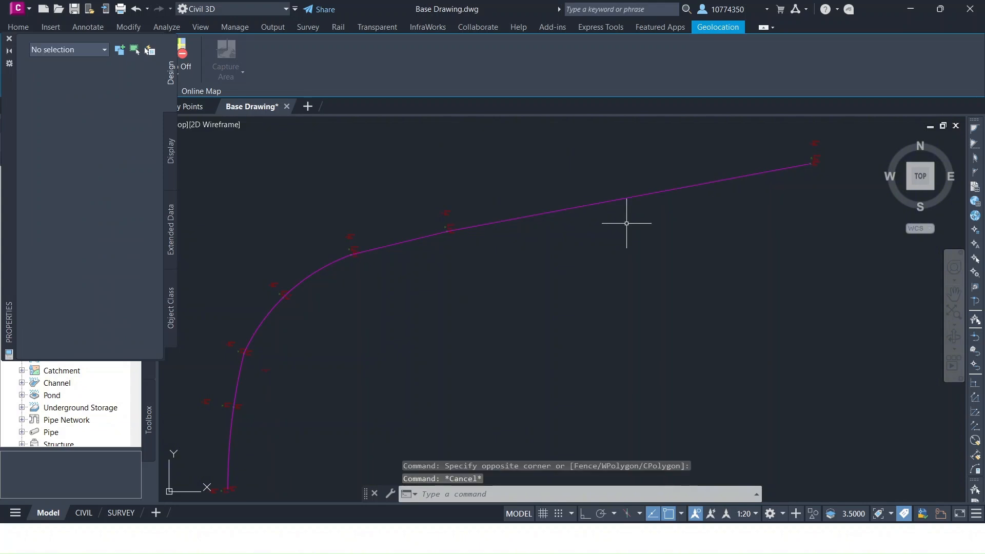
{"action": "key", "text": "Escape"}
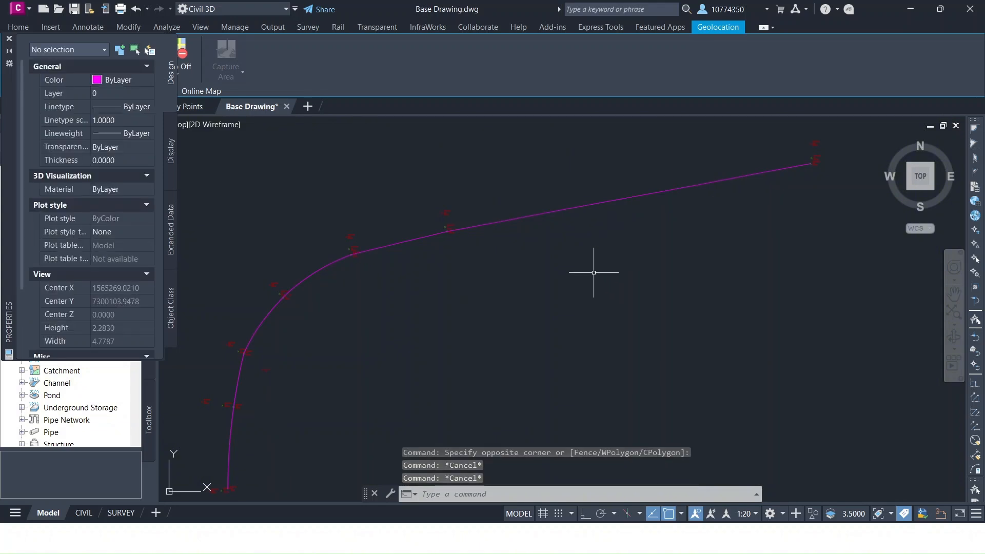
Step: Select the joined top-back-of-curb polyline, check its elevation and vertices along the whole length, and clear the selection
{"action": "scroll", "coordinate": [539, 298], "scroll_direction": "down", "scroll_amount": 2}
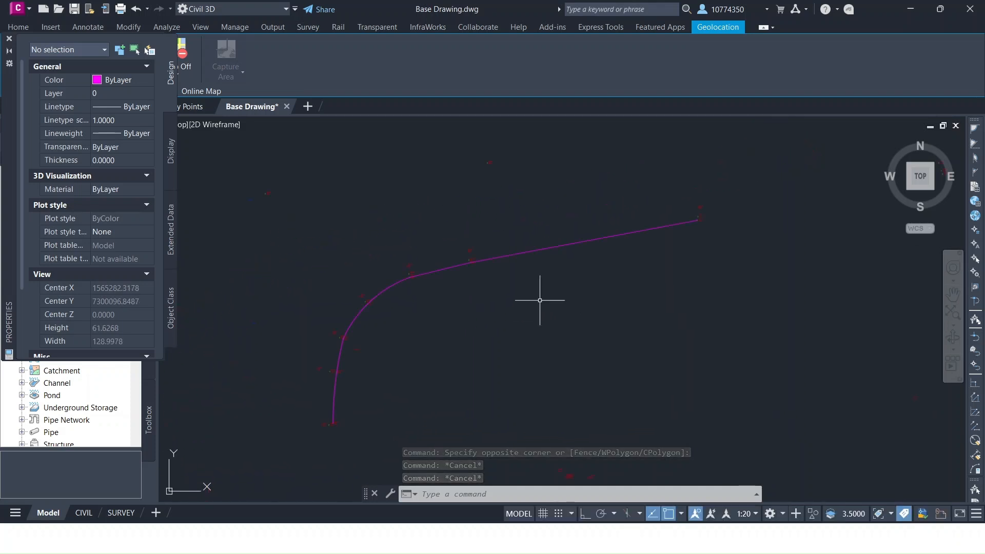
{"action": "middle_click_drag", "start_coordinate": [627, 279], "coordinate": [531, 305]}
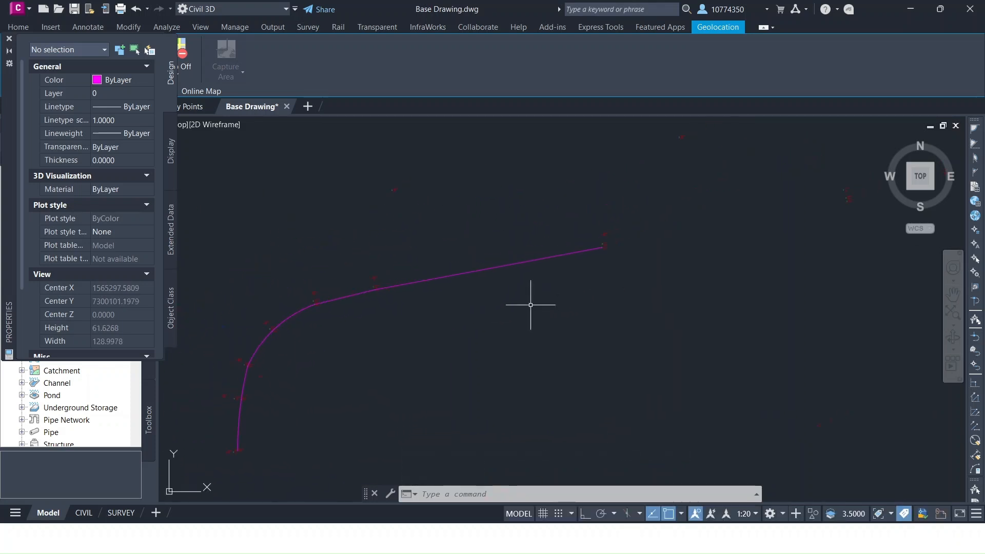
{"action": "scroll", "coordinate": [531, 305], "scroll_direction": "down", "scroll_amount": 2}
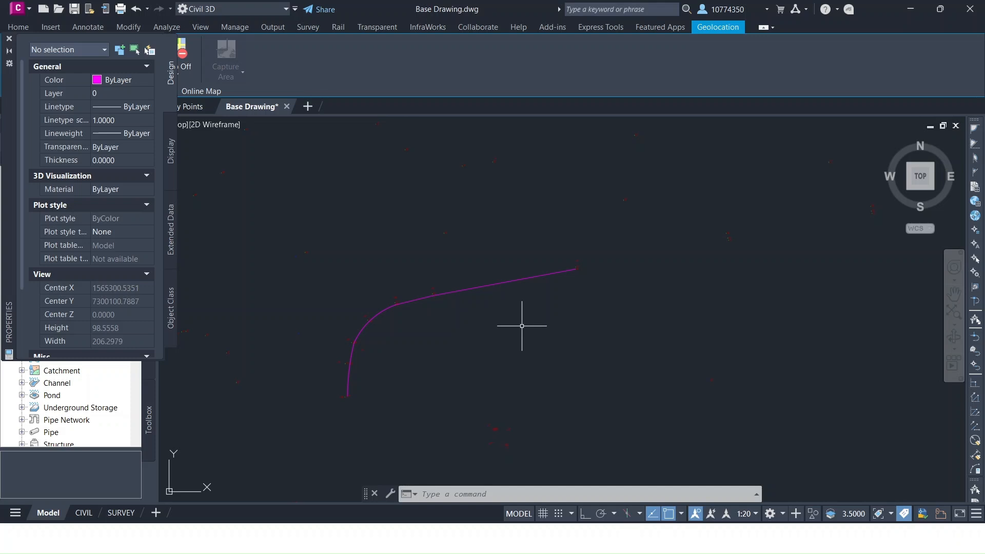
{"action": "scroll", "coordinate": [518, 290], "scroll_direction": "up", "scroll_amount": 4}
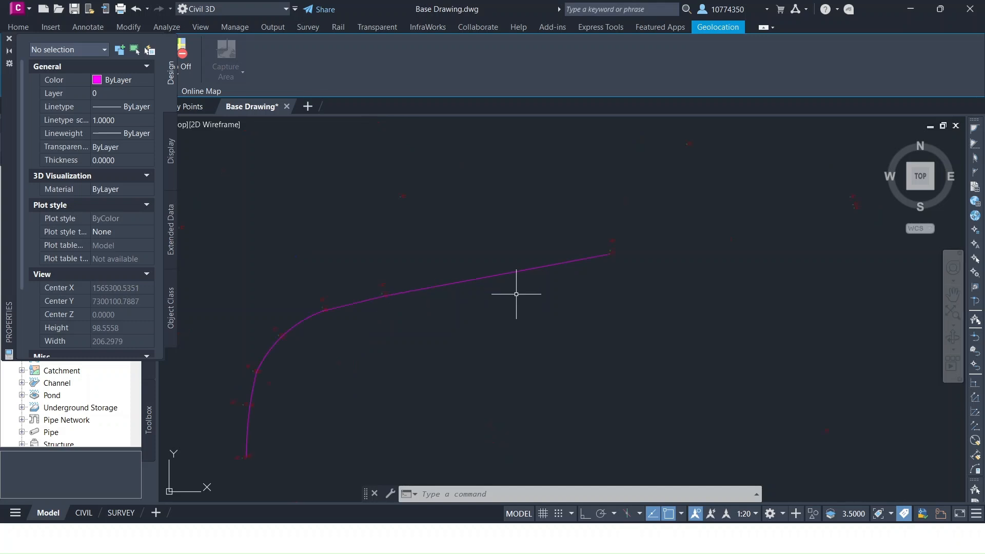
{"action": "left_click", "coordinate": [543, 216]}
{"action": "left_click", "coordinate": [489, 281]}
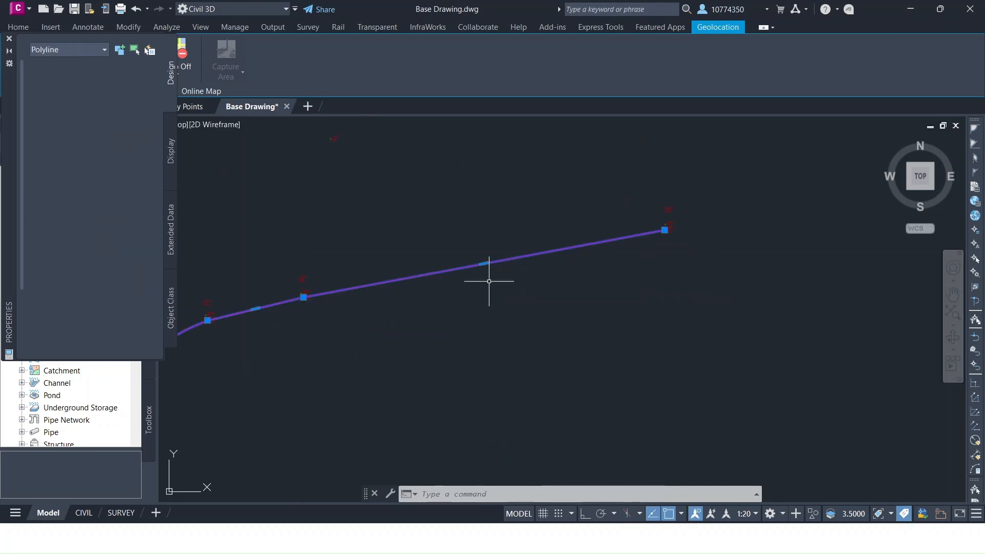
{"action": "middle_click_drag", "start_coordinate": [328, 332], "coordinate": [536, 274]}
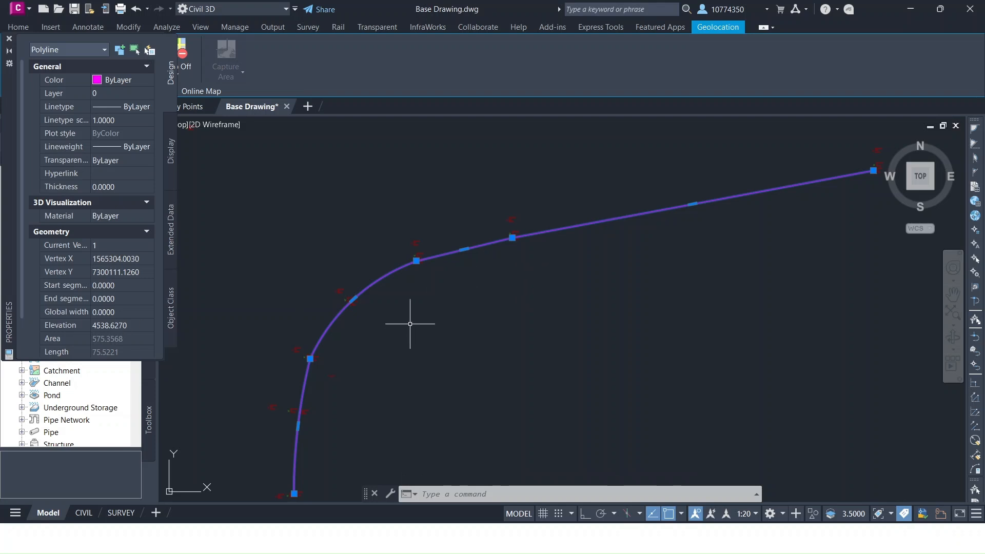
{"action": "scroll", "coordinate": [410, 324], "scroll_direction": "down", "scroll_amount": 3}
{"action": "middle_click_drag", "start_coordinate": [606, 267], "coordinate": [440, 294]}
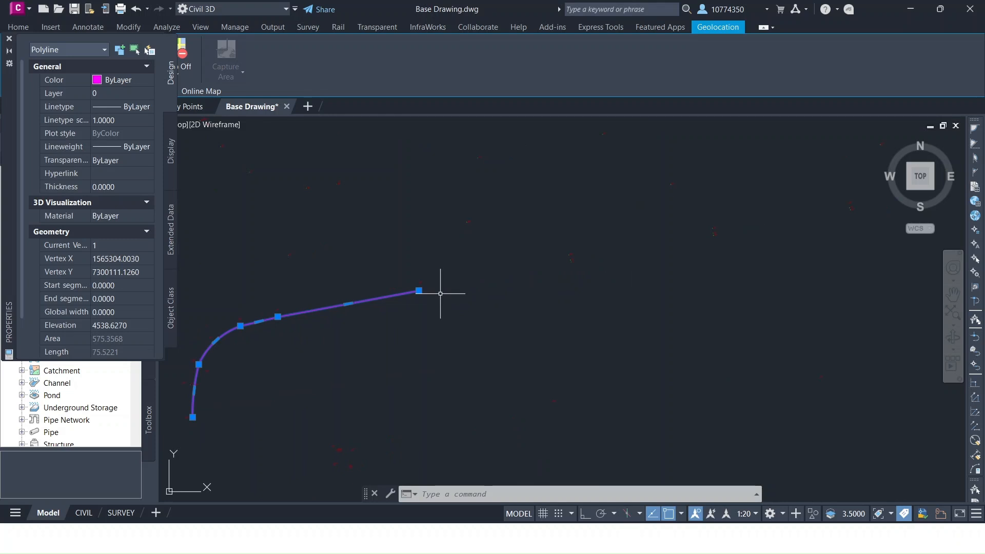
{"action": "key", "text": "Escape"}
{"action": "key", "text": "Escape"}
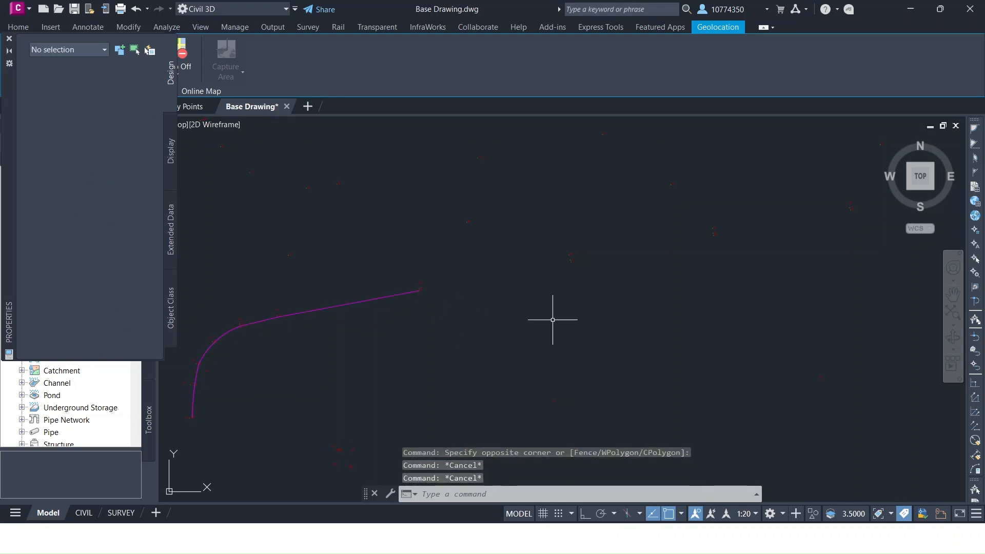
Step: Start a polyline at TBC point 220203018 on the joined line's east end and run it to the next curb point east
{"action": "mouse_move", "coordinate": [449, 326]}
{"action": "middle_mouse_down"}
{"action": "mouse_move", "coordinate": [531, 280]}
{"action": "mouse_move", "coordinate": [469, 341]}
{"action": "mouse_move", "coordinate": [496, 342]}
{"action": "middle_mouse_up"}
{"action": "scroll", "coordinate": [567, 277], "scroll_direction": "down", "scroll_amount": 2}
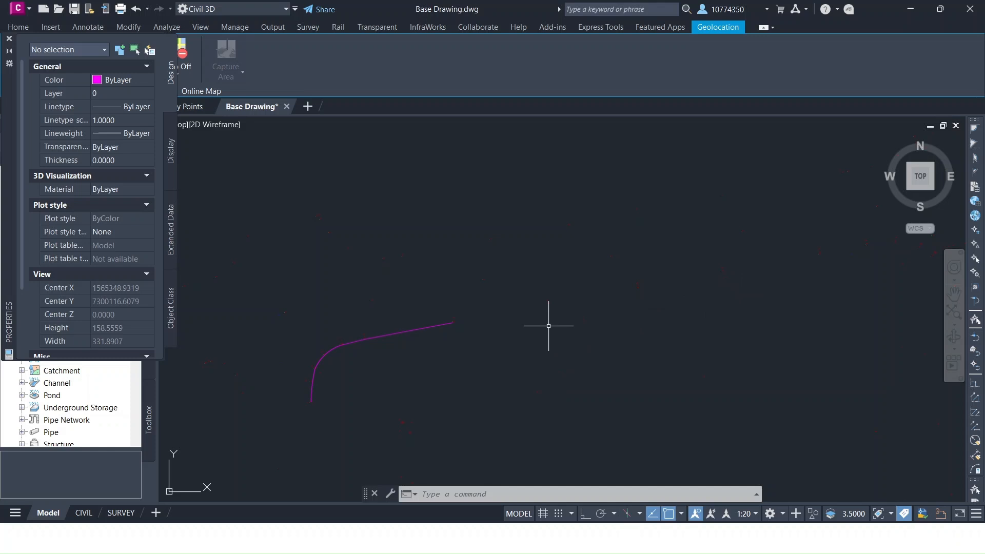
{"action": "type", "text": "pl"}
{"action": "key", "text": "Return"}
{"action": "scroll", "coordinate": [461, 329], "scroll_direction": "up", "scroll_amount": 15}
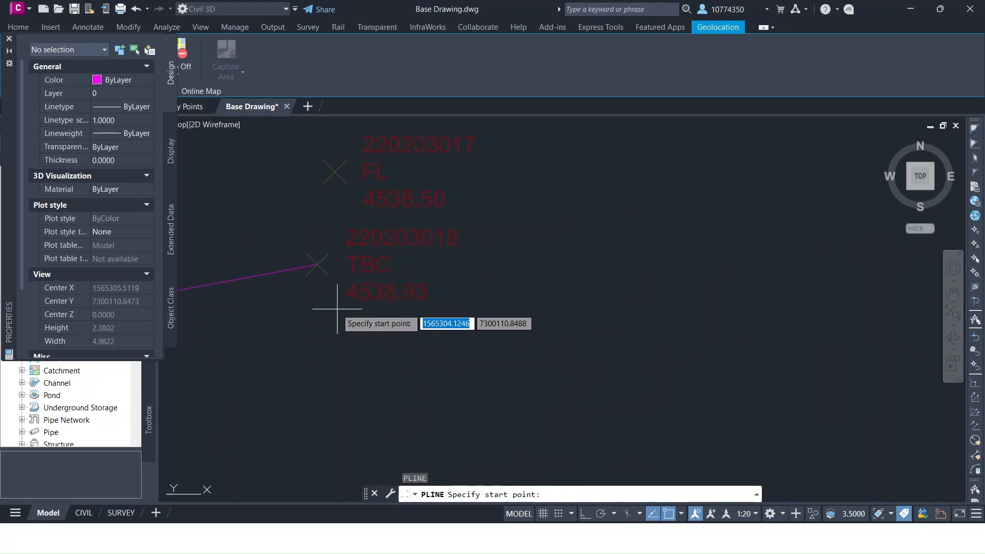
{"action": "scroll", "coordinate": [292, 202], "scroll_direction": "up", "scroll_amount": 5}
{"action": "left_click", "coordinate": [293, 203]}
{"action": "scroll", "coordinate": [590, 266], "scroll_direction": "down", "scroll_amount": 10}
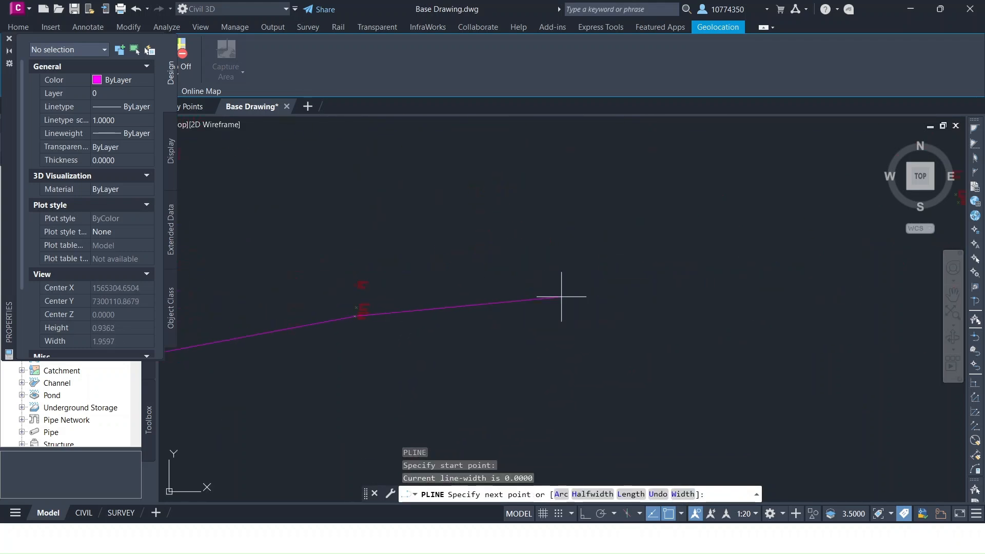
{"action": "middle_click_drag", "start_coordinate": [744, 280], "coordinate": [340, 352]}
{"action": "scroll", "coordinate": [568, 277], "scroll_direction": "up", "scroll_amount": 8}
{"action": "left_click", "coordinate": [478, 242]}
{"action": "scroll", "coordinate": [665, 257], "scroll_direction": "down", "scroll_amount": 12}
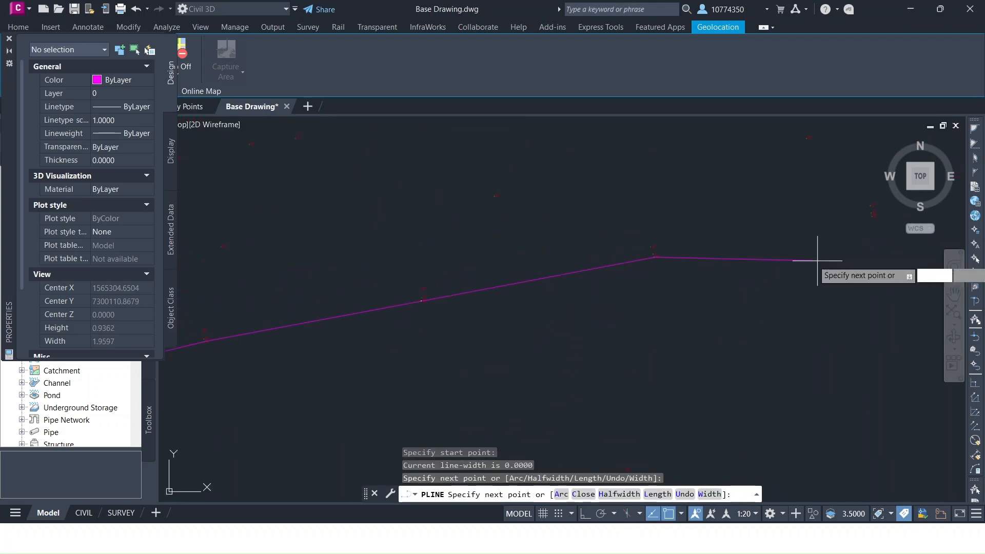
Step: Continue the polyline east-northeast, snapping vertices to the following two curb points
{"action": "middle_click_drag", "start_coordinate": [875, 227], "coordinate": [546, 303]}
{"action": "scroll", "coordinate": [546, 304], "scroll_direction": "up", "scroll_amount": 8}
{"action": "left_click", "coordinate": [546, 236]}
{"action": "scroll", "coordinate": [739, 237], "scroll_direction": "down", "scroll_amount": 5}
{"action": "middle_click_drag", "start_coordinate": [780, 234], "coordinate": [219, 322]}
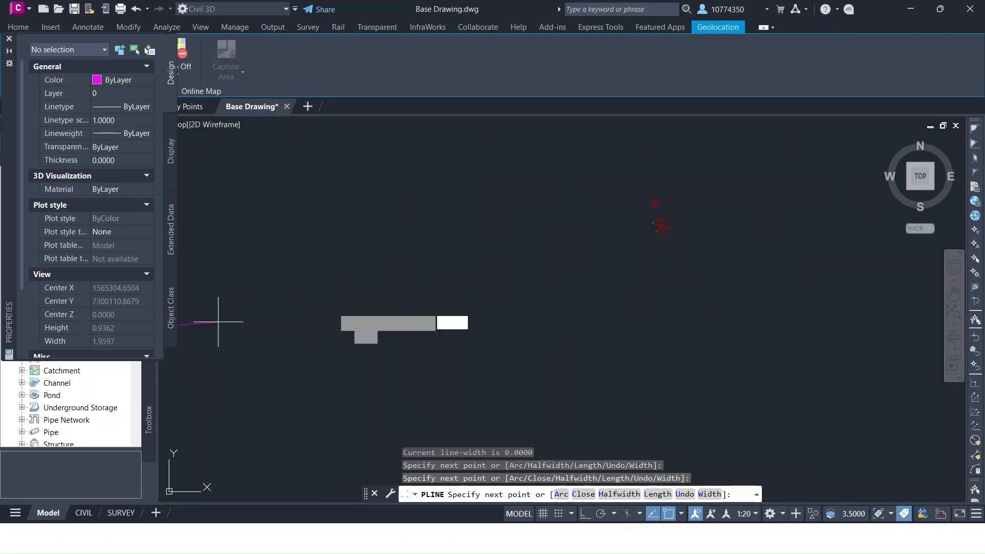
{"action": "scroll", "coordinate": [654, 231], "scroll_direction": "up", "scroll_amount": 8}
{"action": "left_click", "coordinate": [668, 217]}
{"action": "scroll", "coordinate": [660, 293], "scroll_direction": "down", "scroll_amount": 4}
{"action": "middle_click_drag", "start_coordinate": [806, 275], "coordinate": [403, 303]}
{"action": "scroll", "coordinate": [405, 303], "scroll_direction": "down", "scroll_amount": 3}
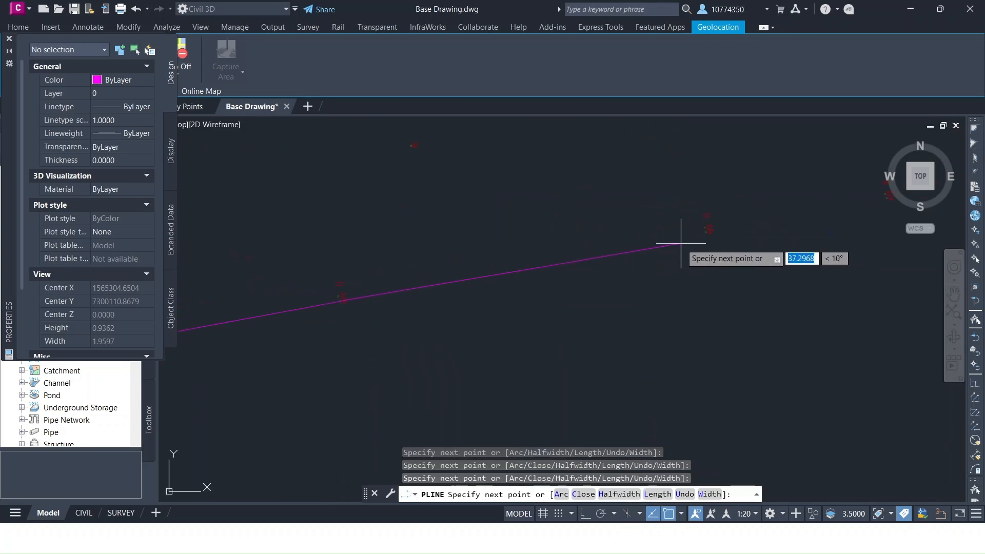
Step: Extend the polyline through two more curb points, up to the last one before LOC point 220203037
{"action": "scroll", "coordinate": [703, 232], "scroll_direction": "up", "scroll_amount": 8}
{"action": "left_click", "coordinate": [704, 232]}
{"action": "scroll", "coordinate": [704, 253], "scroll_direction": "down", "scroll_amount": 5}
{"action": "middle_click_drag", "start_coordinate": [704, 253], "coordinate": [429, 275]}
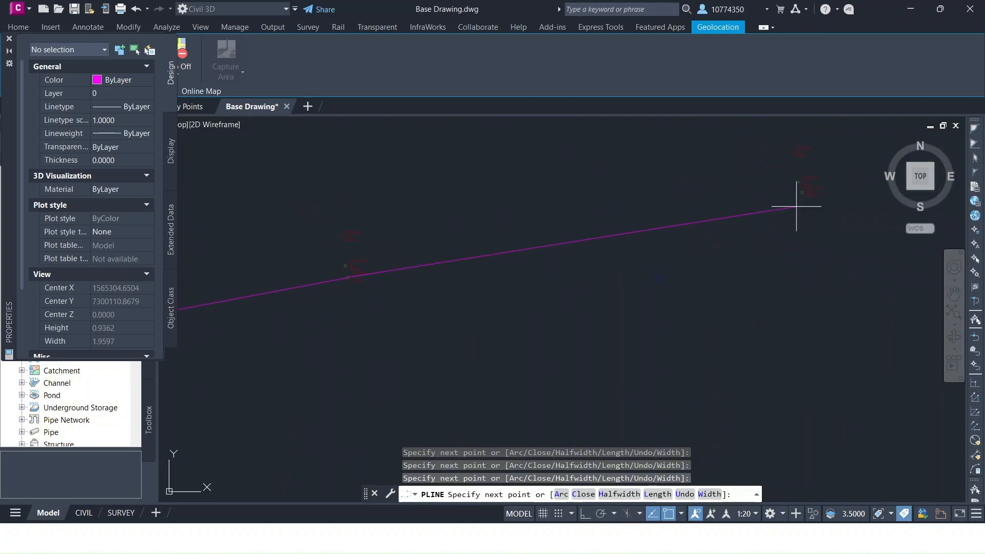
{"action": "scroll", "coordinate": [637, 221], "scroll_direction": "up", "scroll_amount": 8}
{"action": "left_click", "coordinate": [550, 246]}
{"action": "scroll", "coordinate": [605, 260], "scroll_direction": "down", "scroll_amount": 5}
{"action": "middle_click_drag", "start_coordinate": [605, 259], "coordinate": [541, 285]}
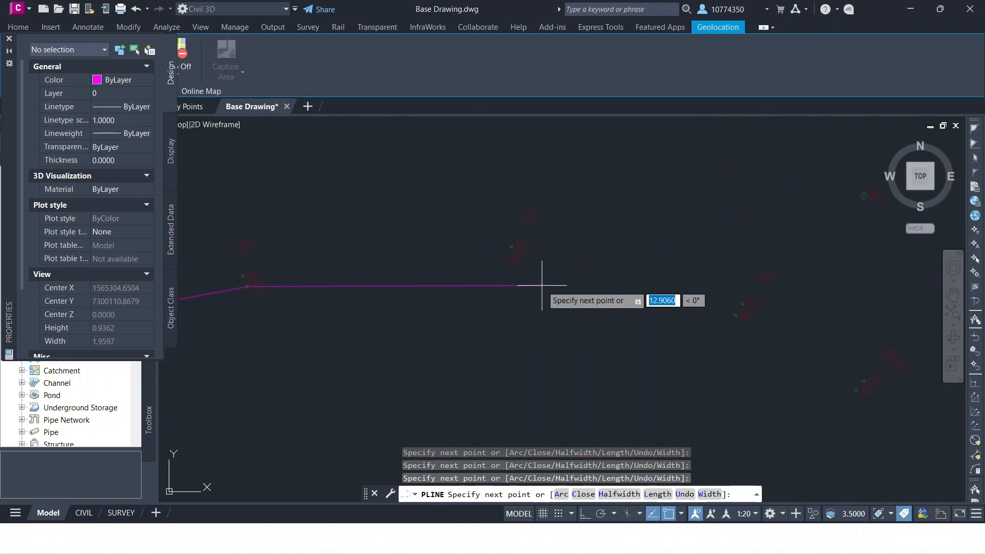
Step: Add polyline vertices at LOC point 220203037 and at the next curb point to its southeast
{"action": "scroll", "coordinate": [519, 249], "scroll_direction": "up", "scroll_amount": 7}
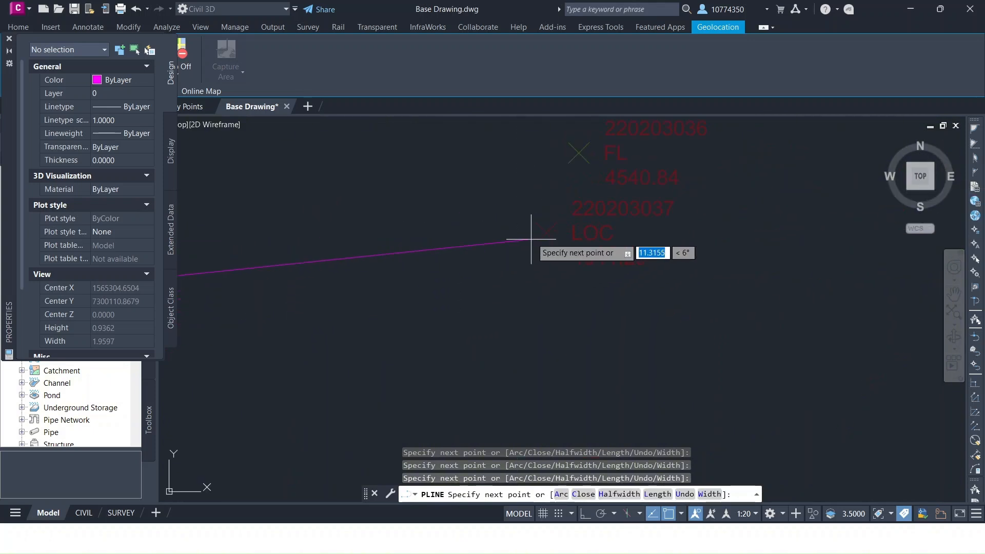
{"action": "left_click", "coordinate": [547, 230]}
{"action": "scroll", "coordinate": [534, 235], "scroll_direction": "down", "scroll_amount": 5}
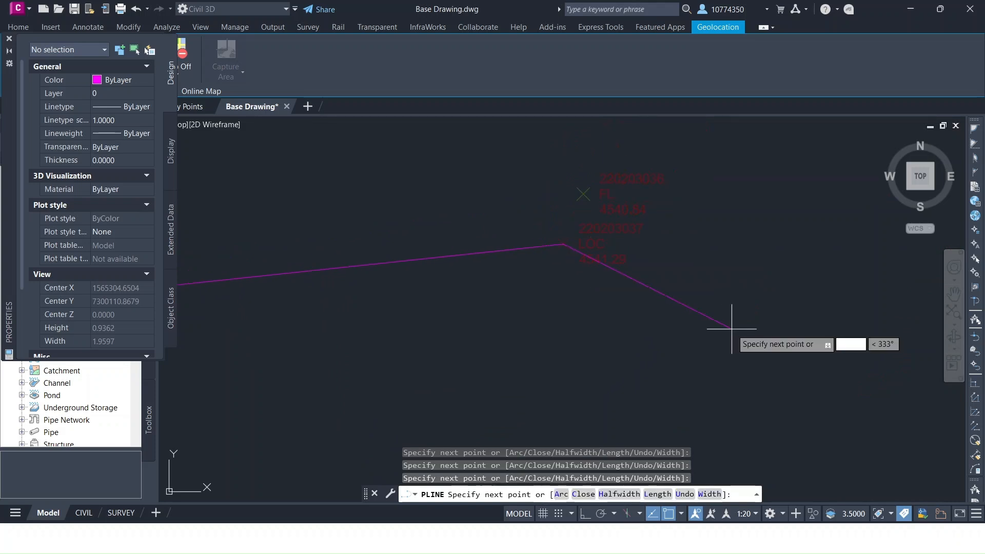
{"action": "middle_click_drag", "start_coordinate": [732, 329], "coordinate": [520, 292]}
{"action": "scroll", "coordinate": [520, 292], "scroll_direction": "down", "scroll_amount": 4}
{"action": "middle_click_drag", "start_coordinate": [698, 364], "coordinate": [553, 314]}
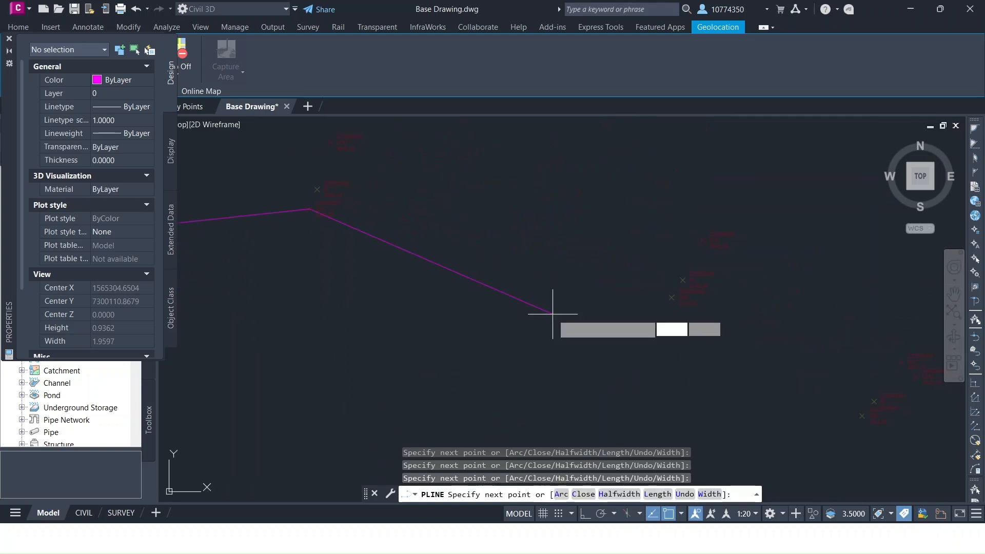
{"action": "scroll", "coordinate": [668, 310], "scroll_direction": "up", "scroll_amount": 4}
{"action": "left_click", "coordinate": [668, 284]}
{"action": "scroll", "coordinate": [668, 294], "scroll_direction": "down", "scroll_amount": 4}
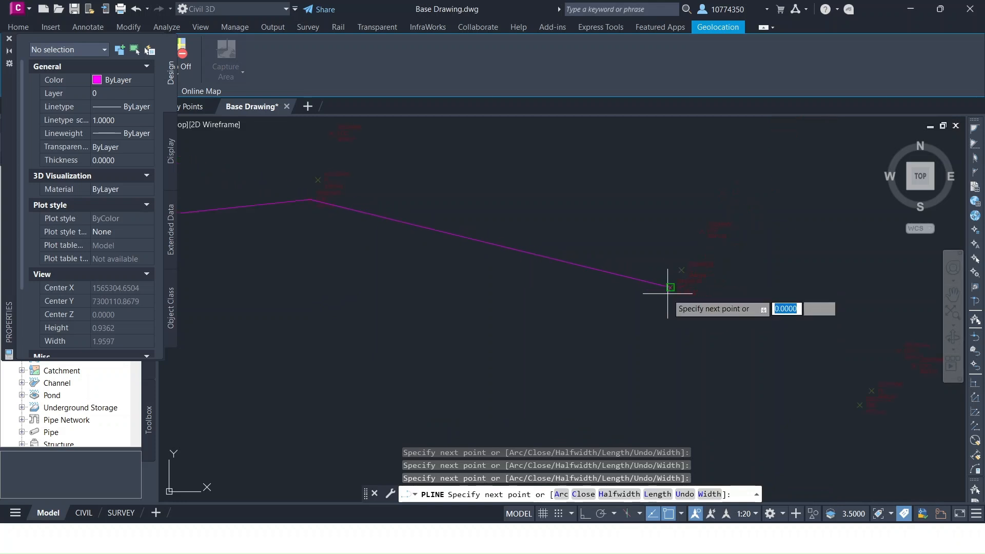
Step: Examine the vertex at LOC point 220203037 and the labels of the survey points around it
{"action": "scroll", "coordinate": [668, 293], "scroll_direction": "down", "scroll_amount": 3}
{"action": "middle_click_drag", "start_coordinate": [574, 275], "coordinate": [541, 233]}
{"action": "scroll", "coordinate": [566, 265], "scroll_direction": "up", "scroll_amount": 5}
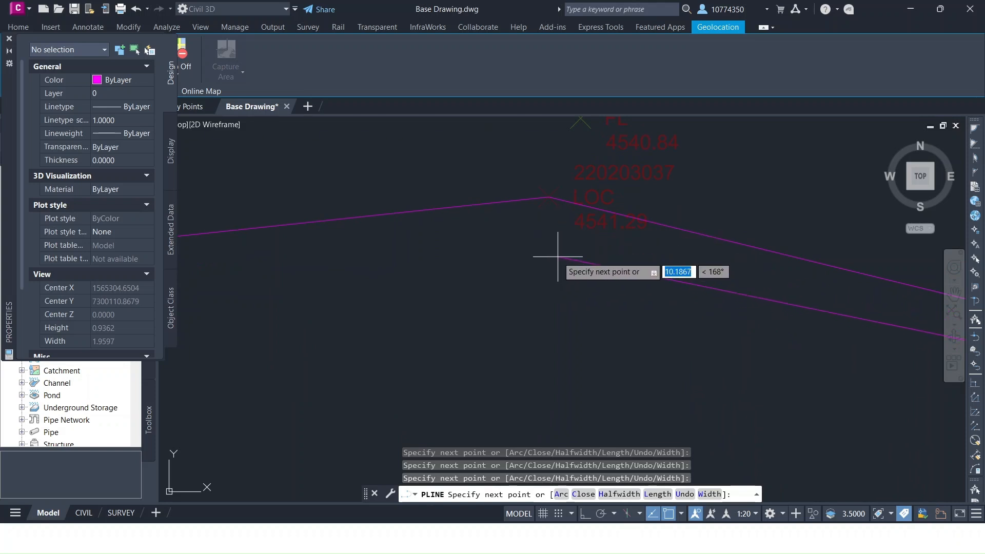
{"action": "scroll", "coordinate": [557, 262], "scroll_direction": "down", "scroll_amount": 5}
{"action": "middle_click_drag", "start_coordinate": [556, 267], "coordinate": [530, 329]}
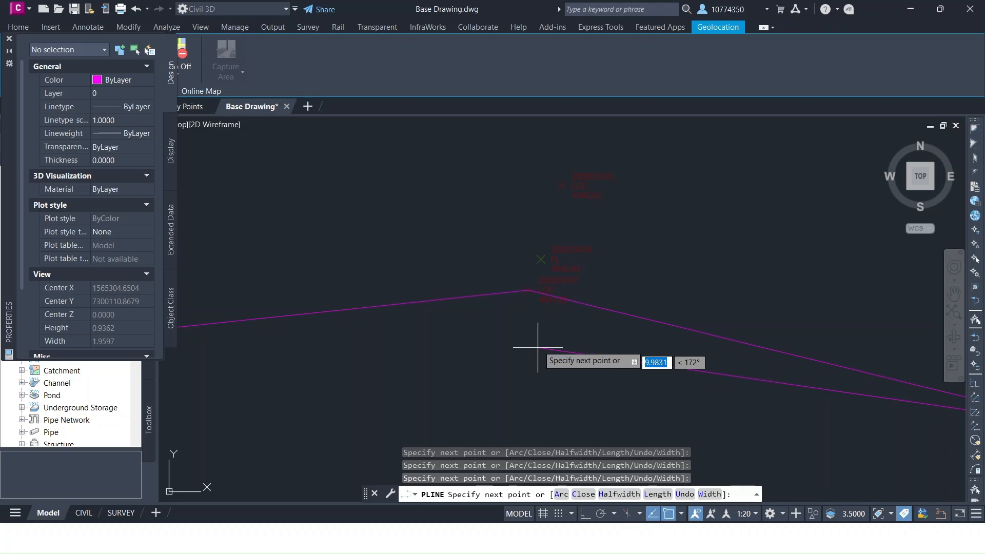
{"action": "scroll", "coordinate": [564, 305], "scroll_direction": "up", "scroll_amount": 3}
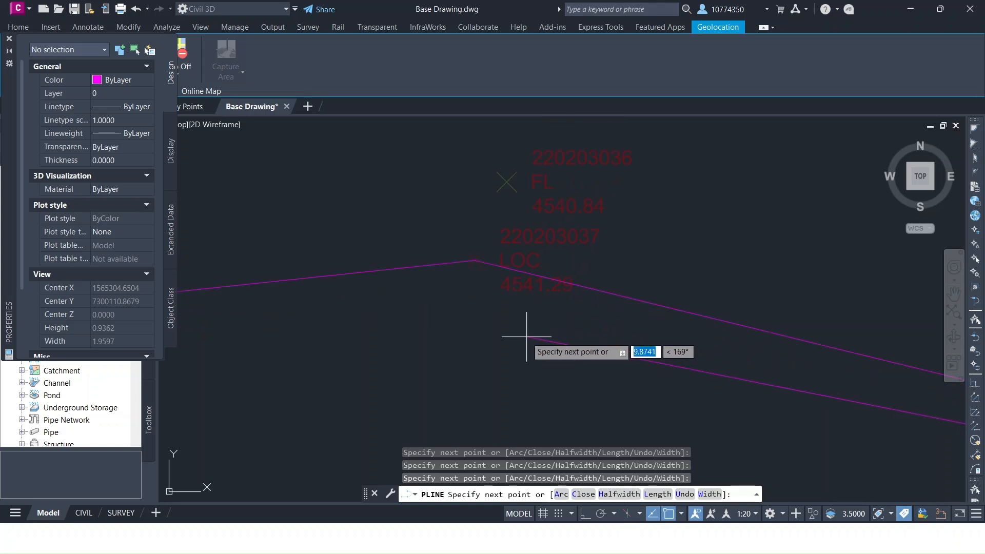
{"action": "scroll", "coordinate": [483, 345], "scroll_direction": "down", "scroll_amount": 3}
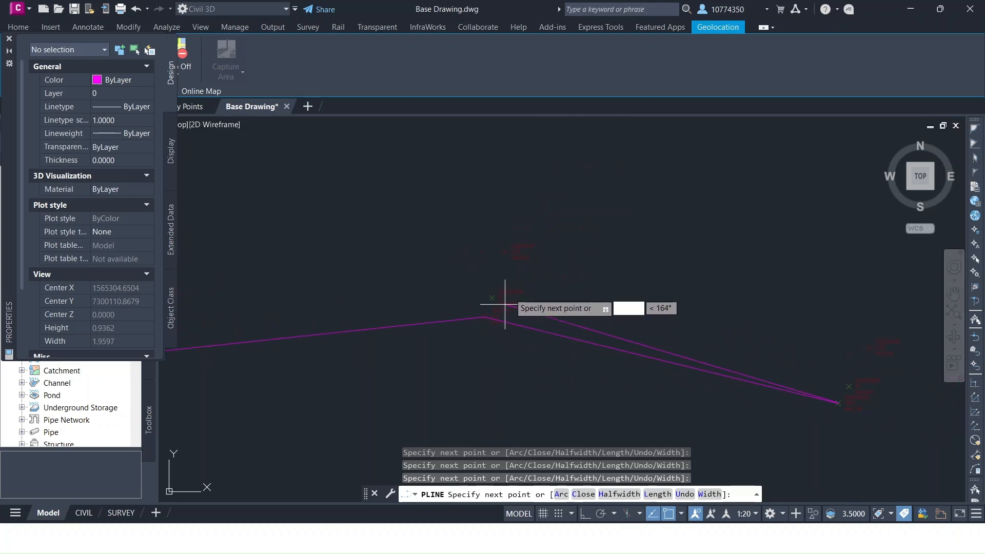
{"action": "scroll", "coordinate": [490, 329], "scroll_direction": "up", "scroll_amount": 3}
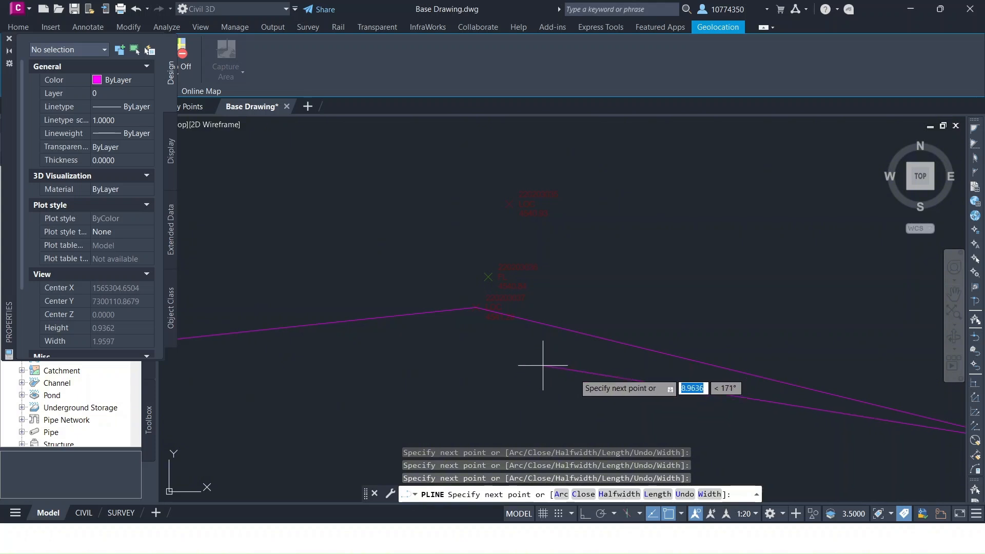
Step: Carry the polyline around the corner to the curb point beside FL point 220203043 and the next curb point southeast
{"action": "mouse_move", "coordinate": [543, 367]}
{"action": "middle_mouse_down"}
{"action": "mouse_move", "coordinate": [549, 303]}
{"action": "mouse_move", "coordinate": [359, 242]}
{"action": "middle_mouse_up"}
{"action": "scroll", "coordinate": [376, 231], "scroll_direction": "down", "scroll_amount": 4}
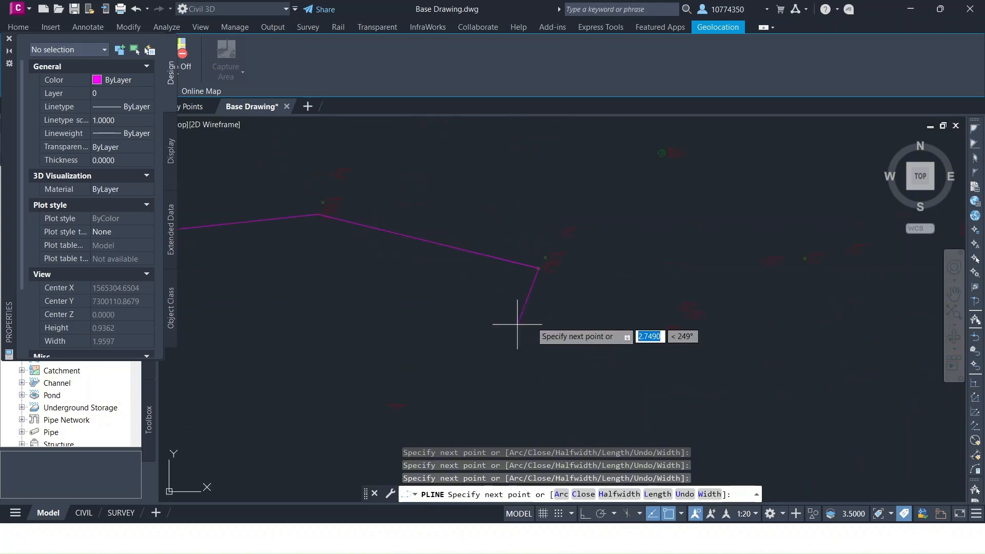
{"action": "scroll", "coordinate": [593, 330], "scroll_direction": "up", "scroll_amount": 5}
{"action": "middle_click_drag", "start_coordinate": [594, 330], "coordinate": [609, 368]}
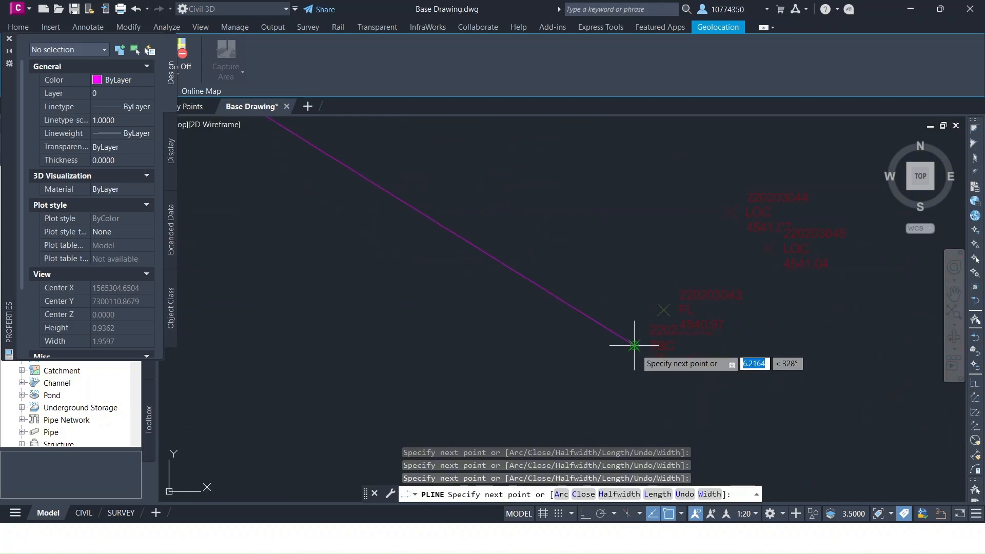
{"action": "left_click", "coordinate": [635, 347]}
{"action": "scroll", "coordinate": [688, 408], "scroll_direction": "down", "scroll_amount": 6}
{"action": "middle_click_drag", "start_coordinate": [739, 428], "coordinate": [535, 211]}
{"action": "scroll", "coordinate": [601, 350], "scroll_direction": "up", "scroll_amount": 5}
{"action": "left_click", "coordinate": [554, 355]}
{"action": "scroll", "coordinate": [549, 376], "scroll_direction": "down", "scroll_amount": 6}
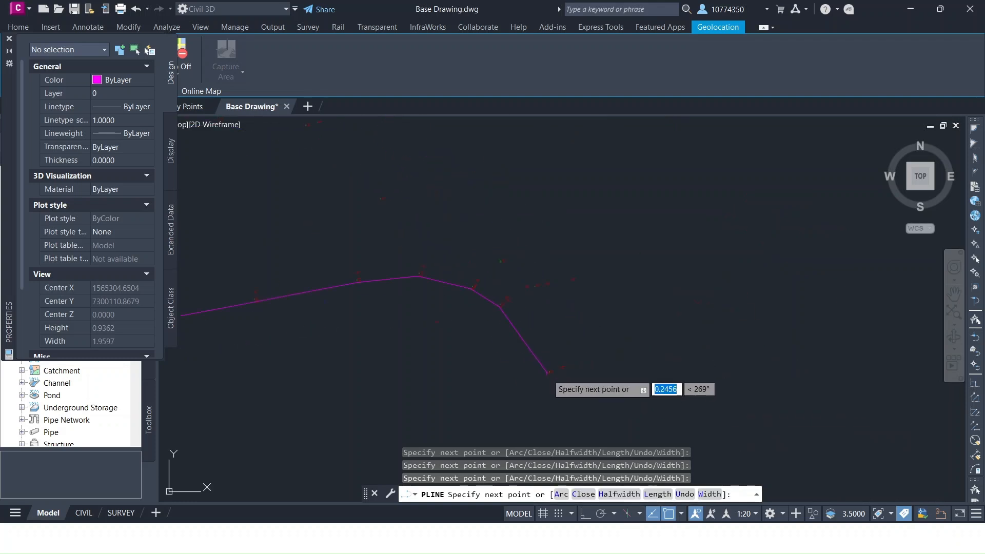
Step: Extend the polyline south to the next TBC point and on to the TBC point beside FL point 220203058
{"action": "middle_click_drag", "start_coordinate": [550, 376], "coordinate": [495, 187]}
{"action": "scroll", "coordinate": [514, 371], "scroll_direction": "up", "scroll_amount": 6}
{"action": "left_click", "coordinate": [611, 324]}
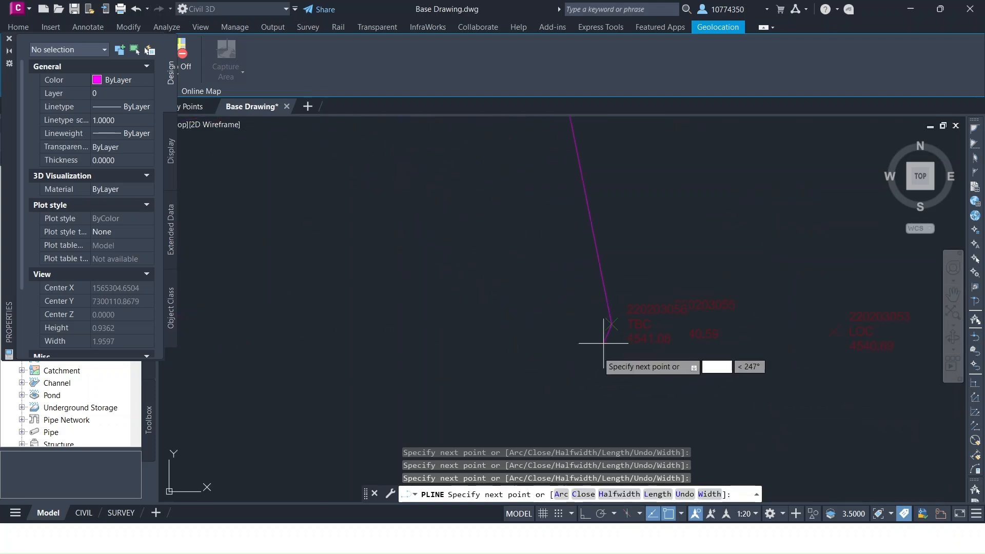
{"action": "scroll", "coordinate": [604, 349], "scroll_direction": "down", "scroll_amount": 6}
{"action": "middle_click_drag", "start_coordinate": [604, 364], "coordinate": [514, 198]}
{"action": "middle_click_drag", "start_coordinate": [574, 374], "coordinate": [536, 239]}
{"action": "scroll", "coordinate": [522, 365], "scroll_direction": "up", "scroll_amount": 6}
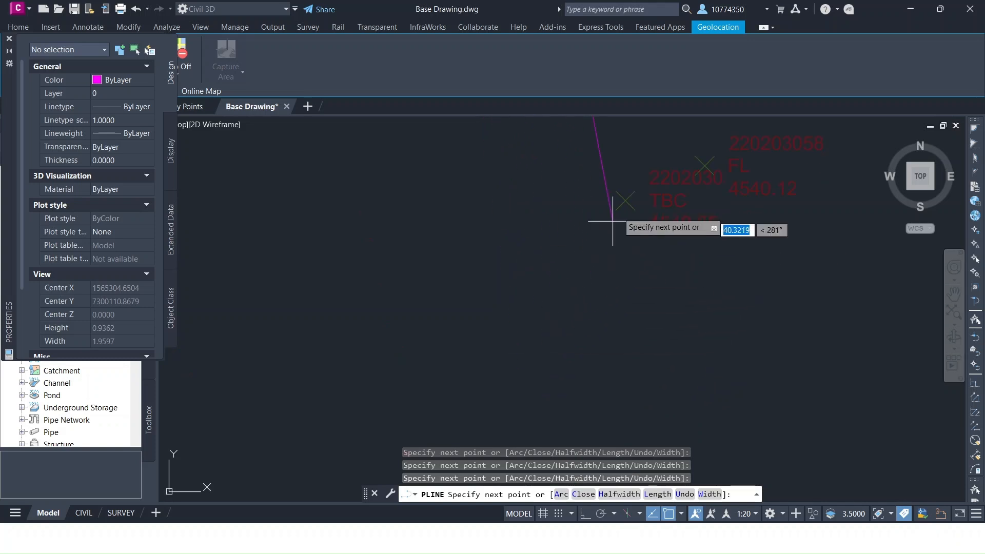
{"action": "left_click", "coordinate": [623, 201]}
Step: Continue the polyline south through the next TBC point to the TBC point beside FL point 220203066
{"action": "scroll", "coordinate": [619, 348], "scroll_direction": "down", "scroll_amount": 6}
{"action": "middle_click_drag", "start_coordinate": [636, 371], "coordinate": [550, 191]}
{"action": "scroll", "coordinate": [555, 369], "scroll_direction": "up", "scroll_amount": 5}
{"action": "scroll", "coordinate": [592, 332], "scroll_direction": "up", "scroll_amount": 3}
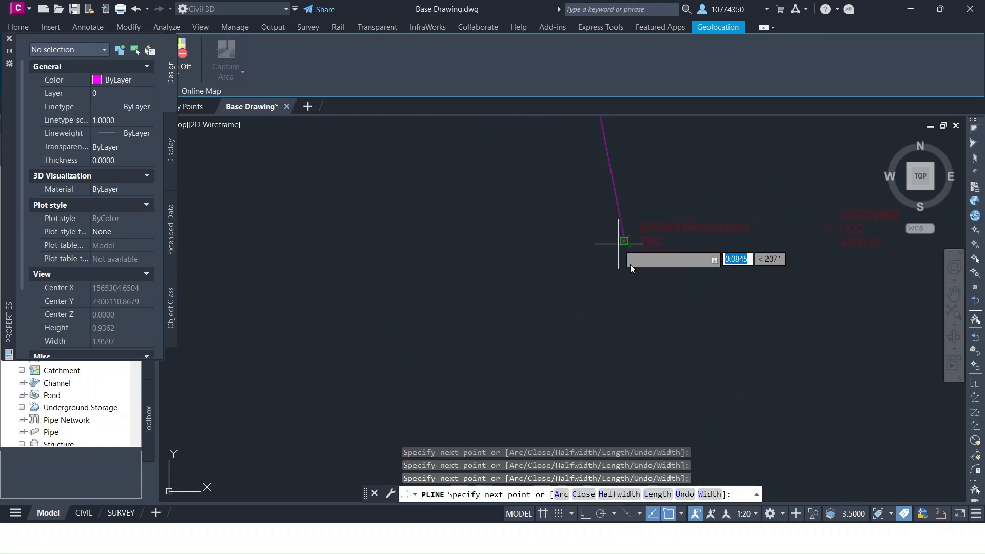
{"action": "left_click", "coordinate": [619, 242]}
{"action": "scroll", "coordinate": [638, 337], "scroll_direction": "down", "scroll_amount": 6}
{"action": "middle_click_drag", "start_coordinate": [652, 378], "coordinate": [528, 212]}
{"action": "scroll", "coordinate": [524, 323], "scroll_direction": "up", "scroll_amount": 3}
{"action": "scroll", "coordinate": [536, 303], "scroll_direction": "up", "scroll_amount": 3}
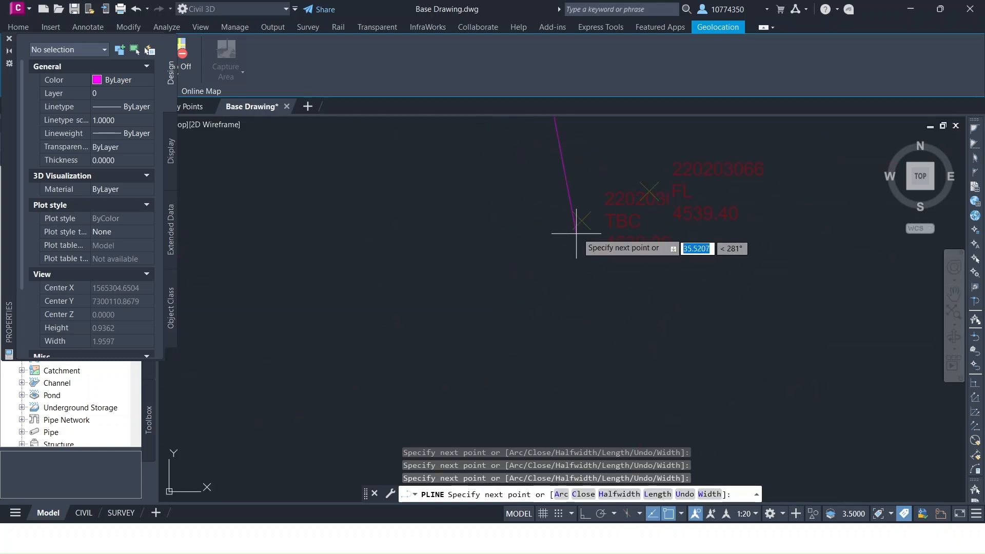
{"action": "left_click", "coordinate": [576, 233]}
Step: Extend the polyline south past catch basin point 220203071 to the TBC point beside FL point 220203074 and end it there
{"action": "scroll", "coordinate": [569, 330], "scroll_direction": "down", "scroll_amount": 6}
{"action": "middle_click_drag", "start_coordinate": [576, 354], "coordinate": [519, 193]}
{"action": "scroll", "coordinate": [526, 280], "scroll_direction": "up", "scroll_amount": 3}
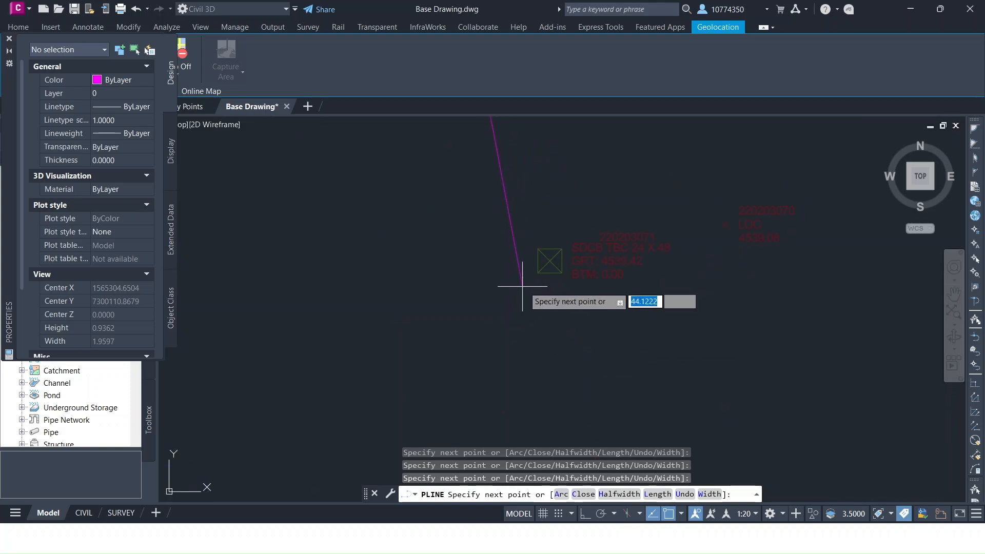
{"action": "scroll", "coordinate": [525, 284], "scroll_direction": "down", "scroll_amount": 2}
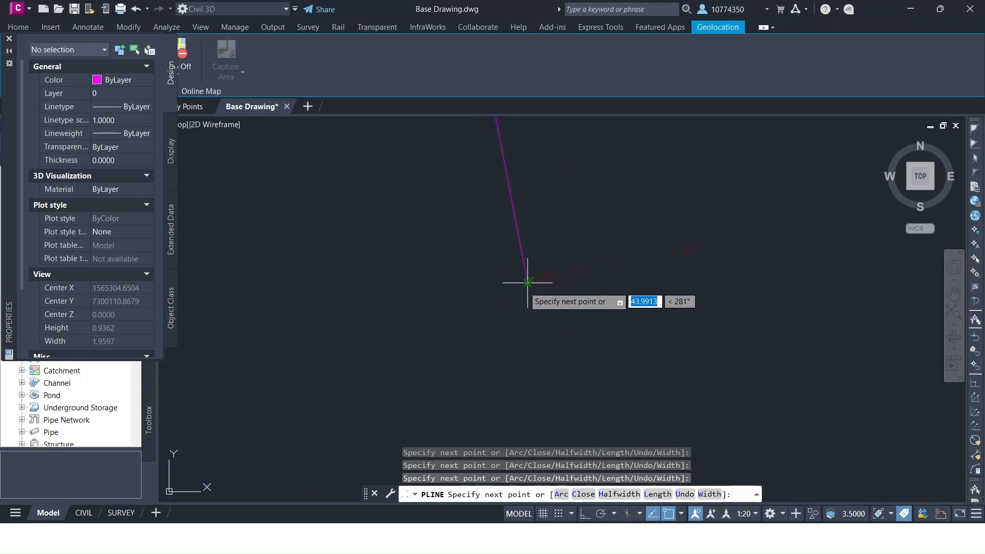
{"action": "left_click", "coordinate": [528, 283]}
{"action": "mouse_move", "coordinate": [549, 348]}
{"action": "middle_mouse_down"}
{"action": "mouse_move", "coordinate": [522, 223]}
{"action": "mouse_move", "coordinate": [547, 336]}
{"action": "mouse_move", "coordinate": [506, 205]}
{"action": "middle_mouse_up"}
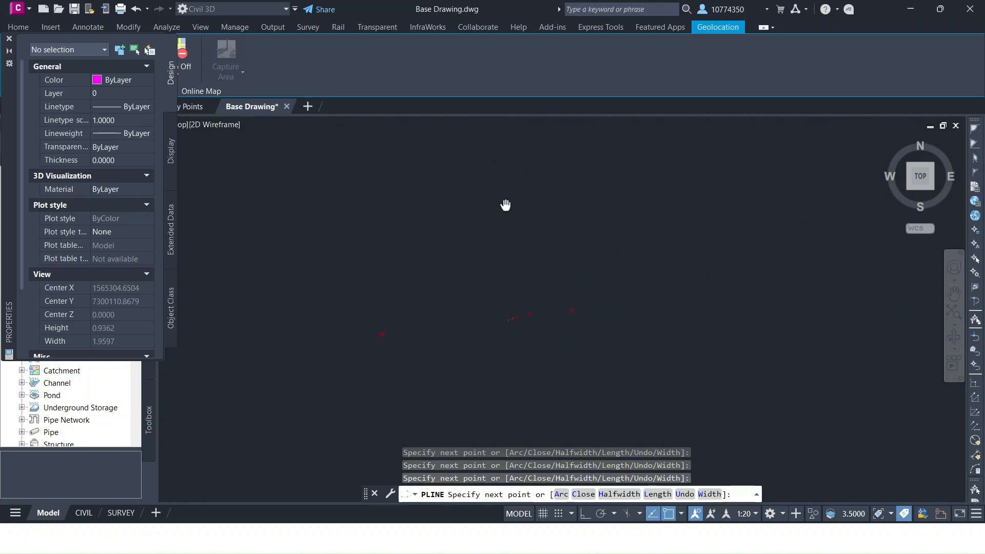
{"action": "scroll", "coordinate": [509, 316], "scroll_direction": "up", "scroll_amount": 5}
{"action": "scroll", "coordinate": [486, 343], "scroll_direction": "up", "scroll_amount": 2}
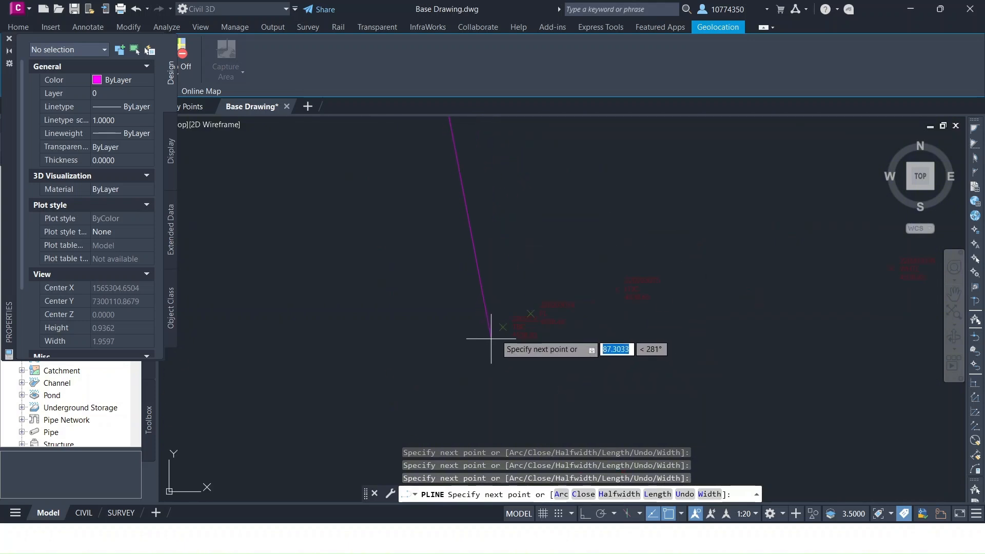
{"action": "left_click", "coordinate": [503, 329]}
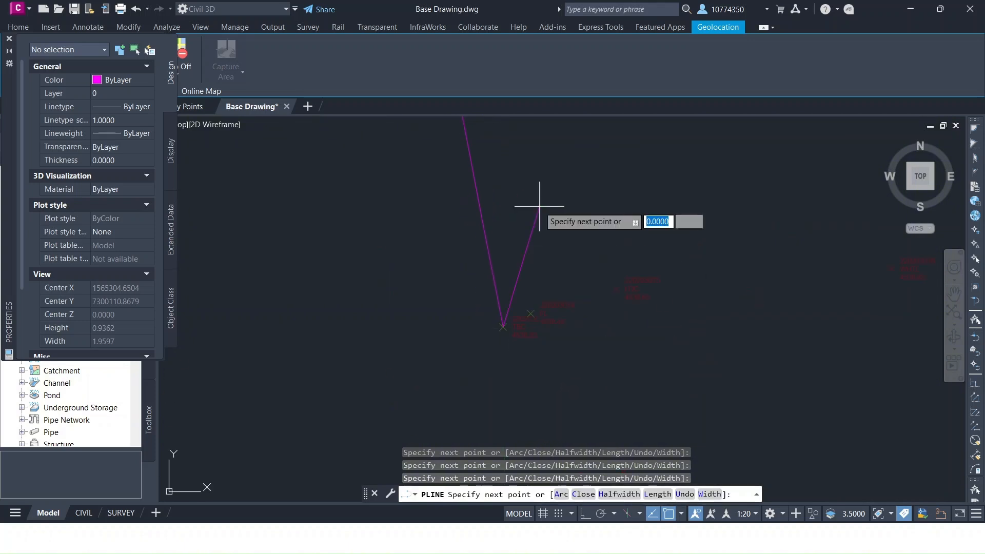
{"action": "scroll", "coordinate": [539, 206], "scroll_direction": "down", "scroll_amount": 7}
{"action": "middle_click_drag", "start_coordinate": [531, 168], "coordinate": [536, 350]}
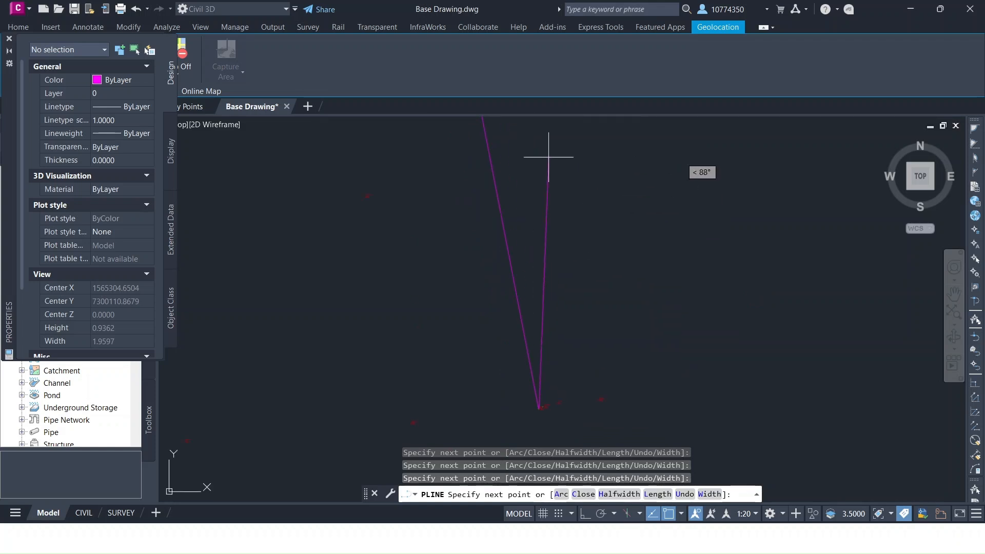
{"action": "scroll", "coordinate": [488, 220], "scroll_direction": "up", "scroll_amount": 5}
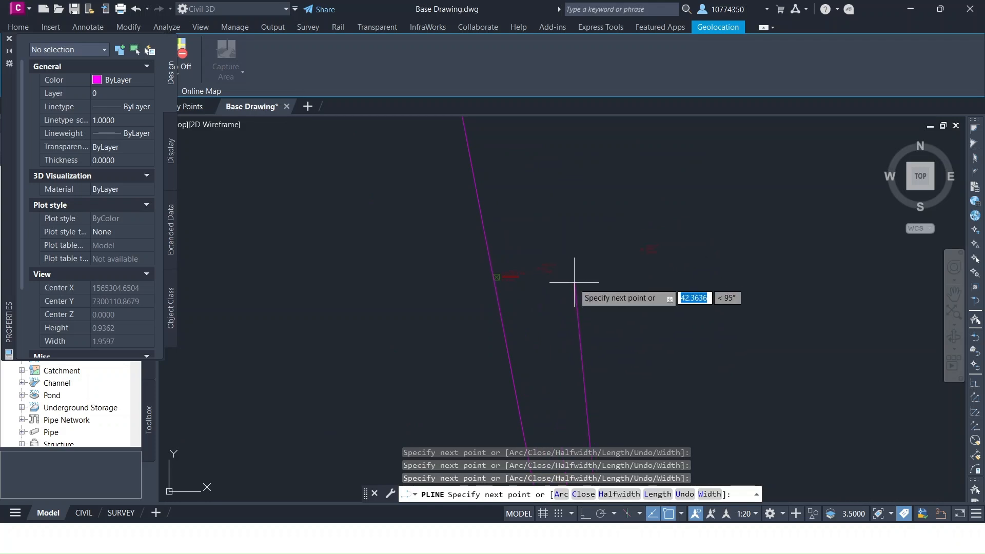
{"action": "key", "text": "Escape"}
Step: Add a vertex to the polyline's southern segment at the centre of SDCB TBC point 220203071
{"action": "mouse_move", "coordinate": [503, 254]}
{"action": "middle_mouse_down"}
{"action": "mouse_move", "coordinate": [537, 172]}
{"action": "mouse_move", "coordinate": [530, 203]}
{"action": "middle_mouse_up"}
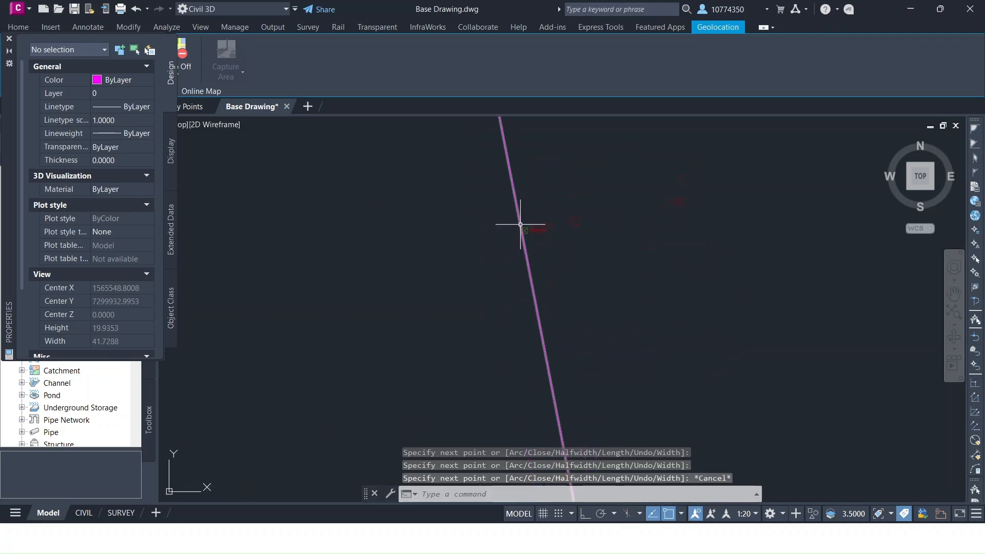
{"action": "scroll", "coordinate": [520, 224], "scroll_direction": "up", "scroll_amount": 8}
{"action": "middle_click_drag", "start_coordinate": [612, 266], "coordinate": [522, 252]}
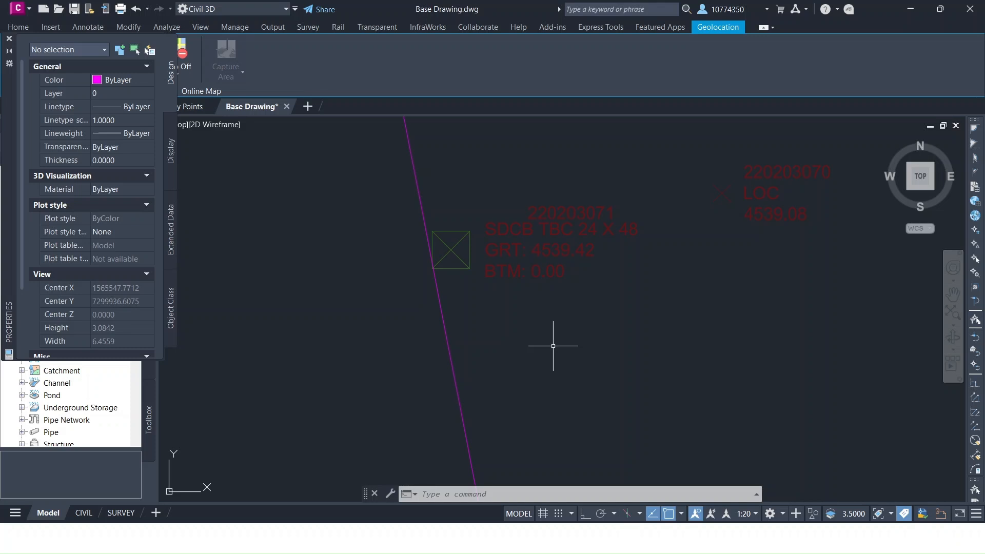
{"action": "scroll", "coordinate": [541, 327], "scroll_direction": "down", "scroll_amount": 5}
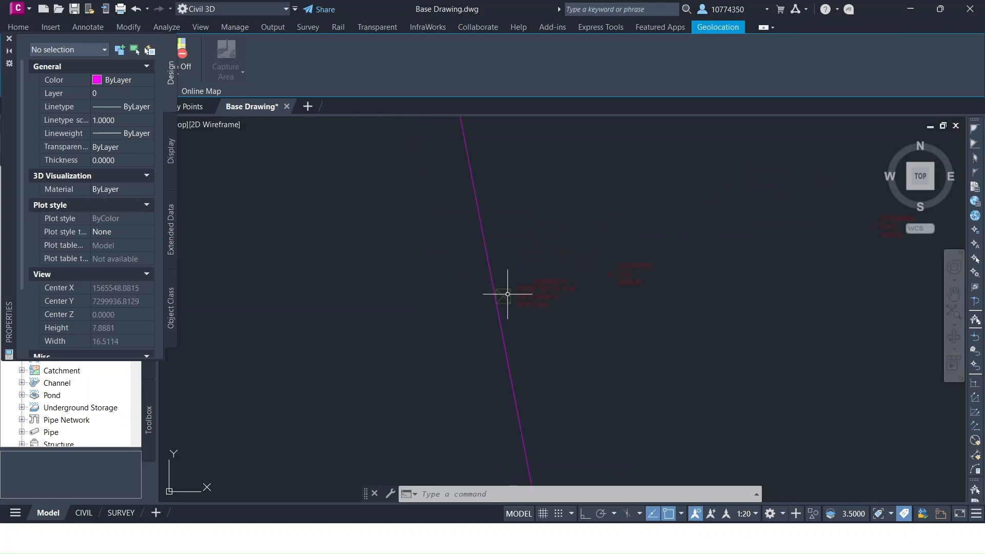
{"action": "left_click", "coordinate": [508, 232]}
{"action": "left_click", "coordinate": [462, 250]}
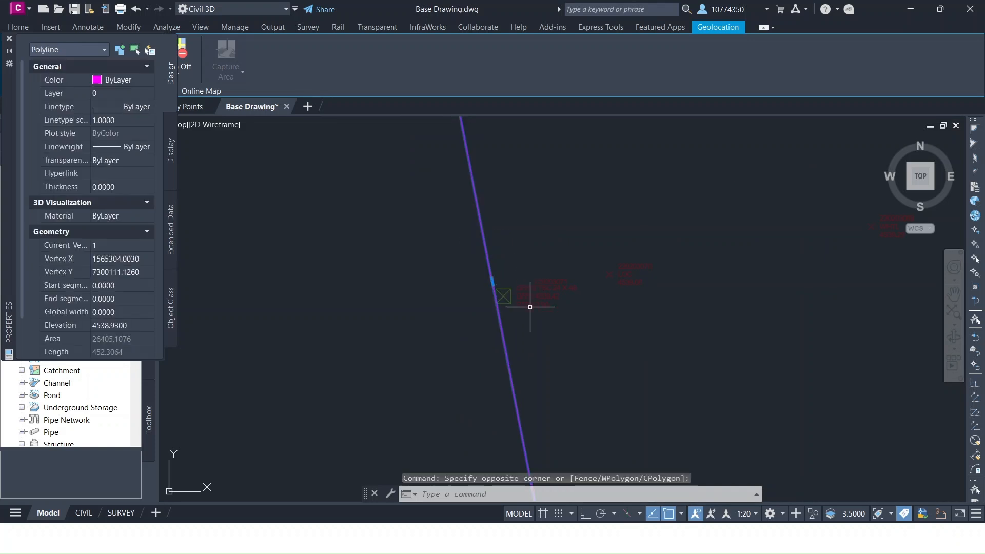
{"action": "scroll", "coordinate": [513, 307], "scroll_direction": "up", "scroll_amount": 5}
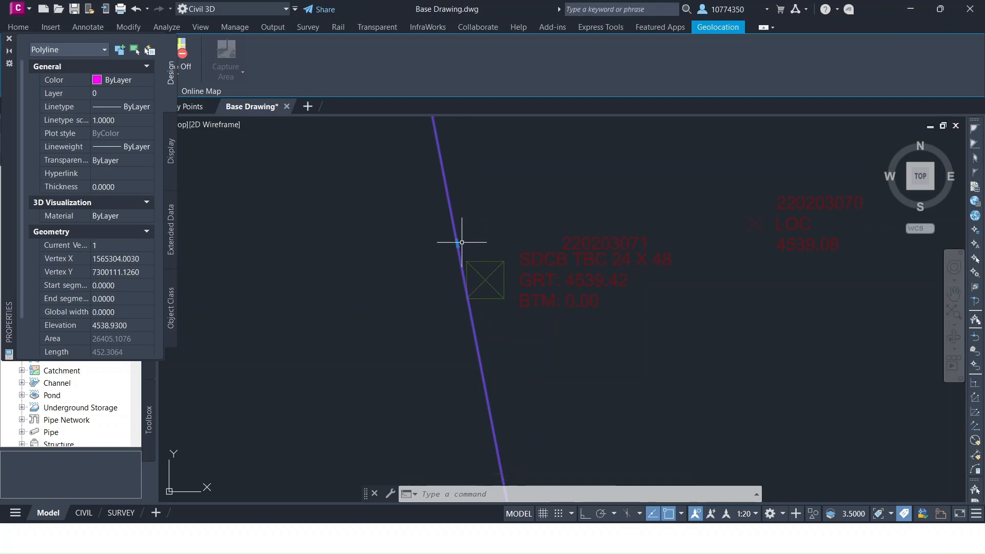
{"action": "mouse_move", "coordinate": [458, 244]}
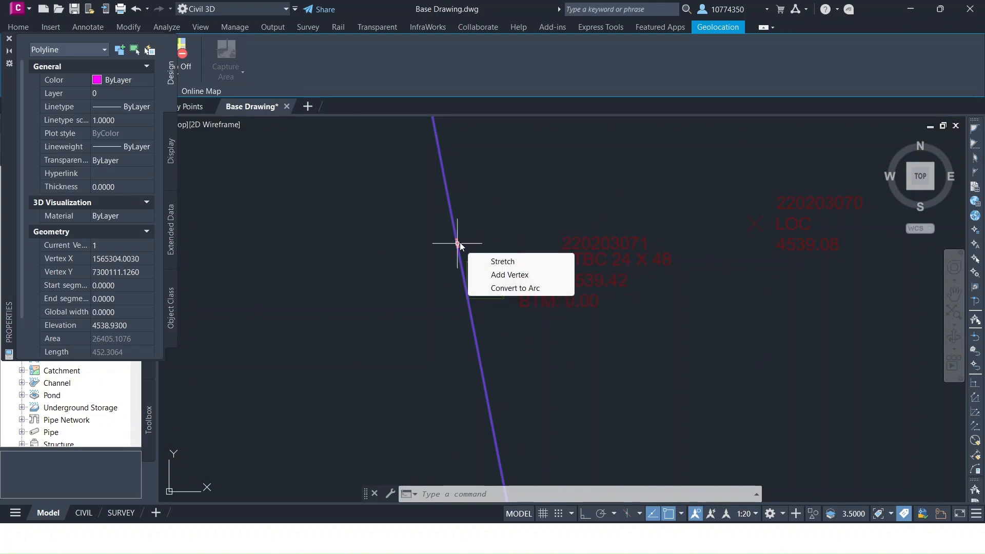
{"action": "left_click", "coordinate": [510, 275]}
{"action": "scroll", "coordinate": [482, 299], "scroll_direction": "up", "scroll_amount": 2}
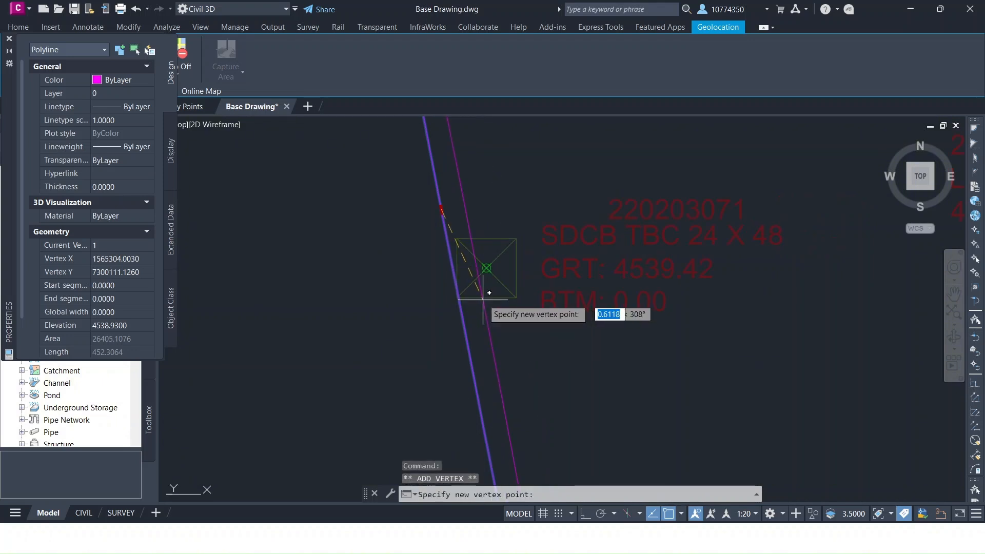
{"action": "left_click", "coordinate": [482, 299]}
{"action": "scroll", "coordinate": [496, 297], "scroll_direction": "down", "scroll_amount": 2}
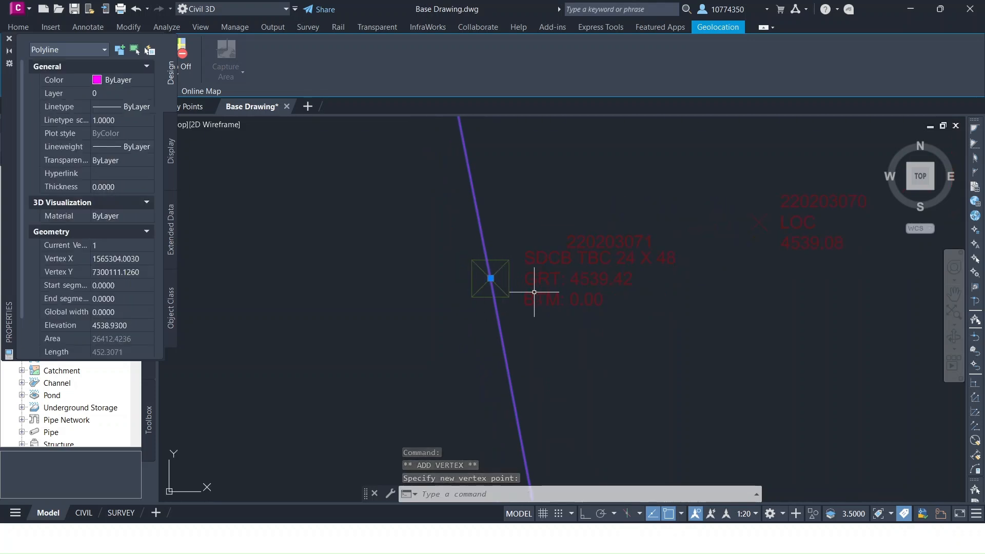
Step: Deselect the edited polyline and start a new polyline at its south end, on the TBC point beside FL point 220203074
{"action": "scroll", "coordinate": [506, 290], "scroll_direction": "down", "scroll_amount": 3}
{"action": "scroll", "coordinate": [517, 296], "scroll_direction": "down", "scroll_amount": 6}
{"action": "scroll", "coordinate": [587, 418], "scroll_direction": "down", "scroll_amount": 2}
{"action": "middle_click_drag", "start_coordinate": [587, 418], "coordinate": [557, 343]}
{"action": "scroll", "coordinate": [528, 354], "scroll_direction": "up", "scroll_amount": 6}
{"action": "scroll", "coordinate": [523, 315], "scroll_direction": "up", "scroll_amount": 2}
{"action": "key", "text": "Escape"}
{"action": "key", "text": "Escape"}
{"action": "key", "text": "Escape"}
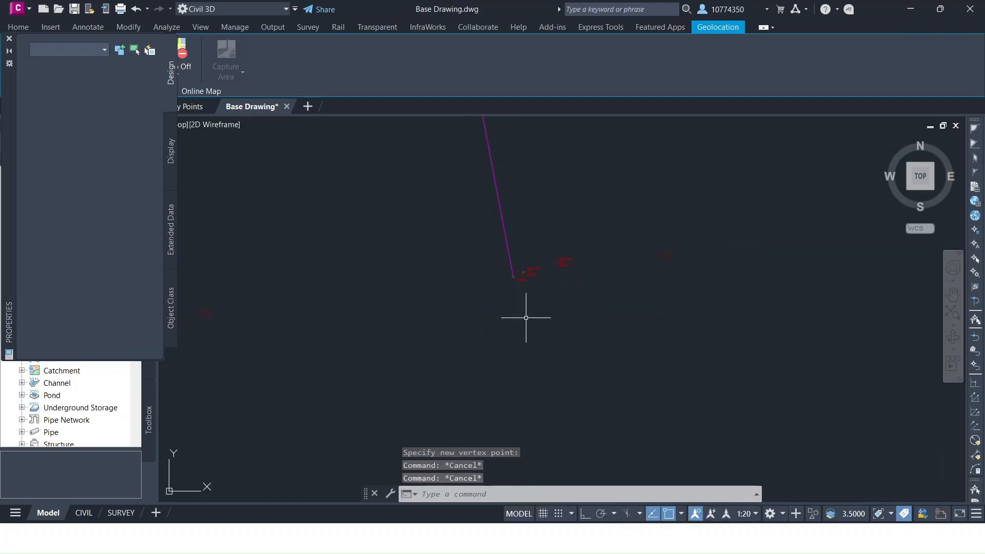
{"action": "scroll", "coordinate": [513, 318], "scroll_direction": "up", "scroll_amount": 2}
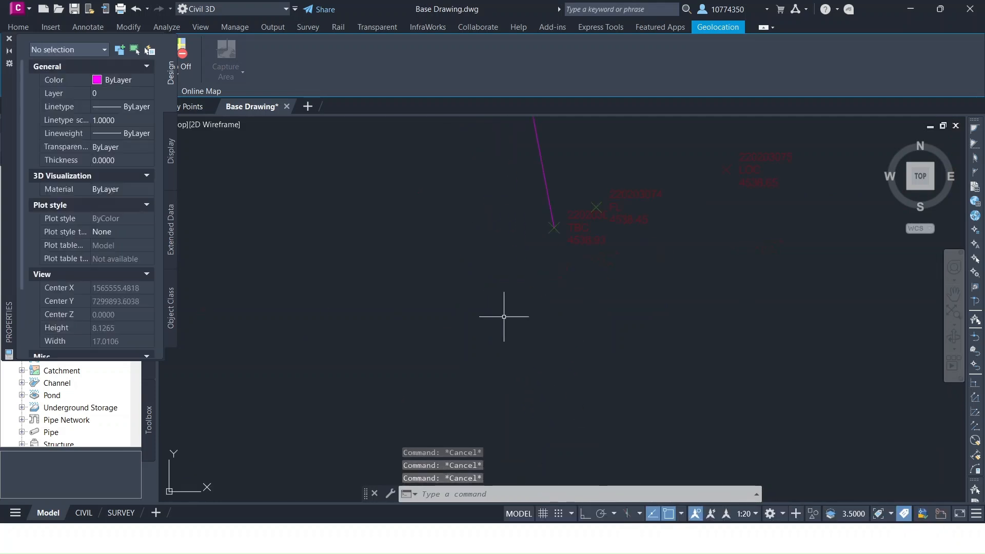
{"action": "type", "text": "pl"}
{"action": "key", "text": "Return"}
{"action": "scroll", "coordinate": [548, 238], "scroll_direction": "up", "scroll_amount": 5}
{"action": "left_click", "coordinate": [583, 175]}
{"action": "scroll", "coordinate": [601, 296], "scroll_direction": "down", "scroll_amount": 12}
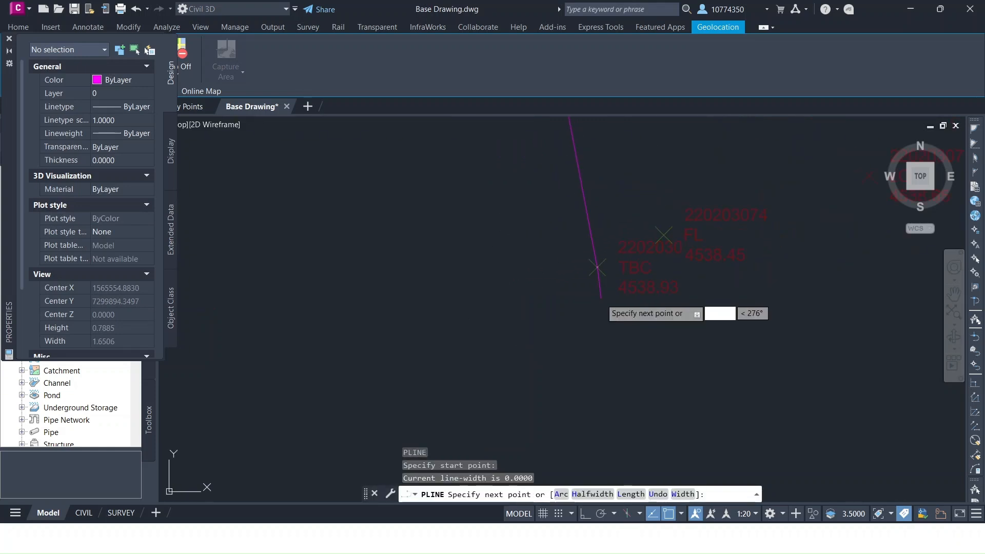
Step: Extend the new polyline south through the next catch basin point to the TBC point beyond it
{"action": "middle_click_drag", "start_coordinate": [623, 354], "coordinate": [556, 219]}
{"action": "scroll", "coordinate": [556, 220], "scroll_direction": "down", "scroll_amount": 2}
{"action": "scroll", "coordinate": [528, 314], "scroll_direction": "up", "scroll_amount": 9}
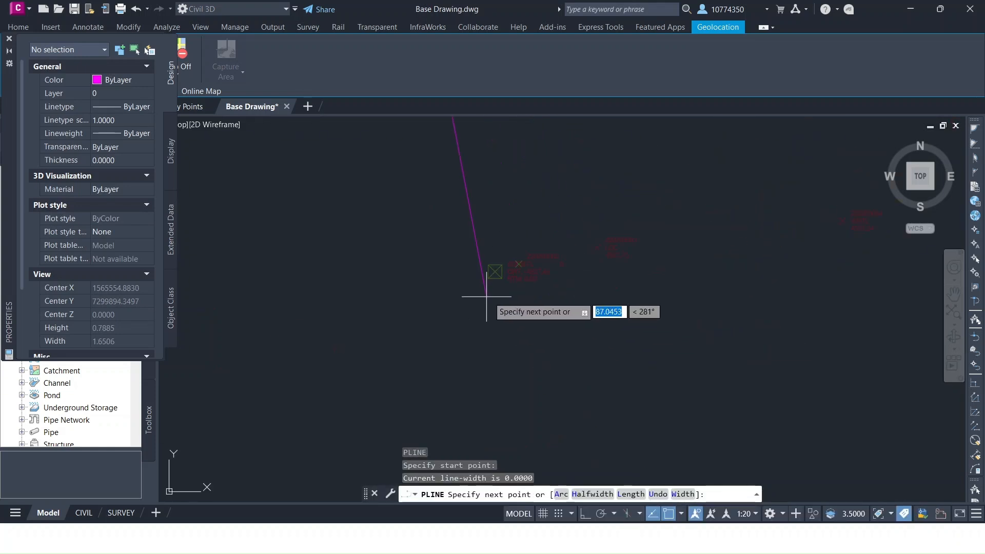
{"action": "left_click", "coordinate": [499, 263]}
{"action": "scroll", "coordinate": [534, 386], "scroll_direction": "down", "scroll_amount": 6}
{"action": "middle_click_drag", "start_coordinate": [535, 391], "coordinate": [530, 258]}
{"action": "scroll", "coordinate": [521, 265], "scroll_direction": "up", "scroll_amount": 5}
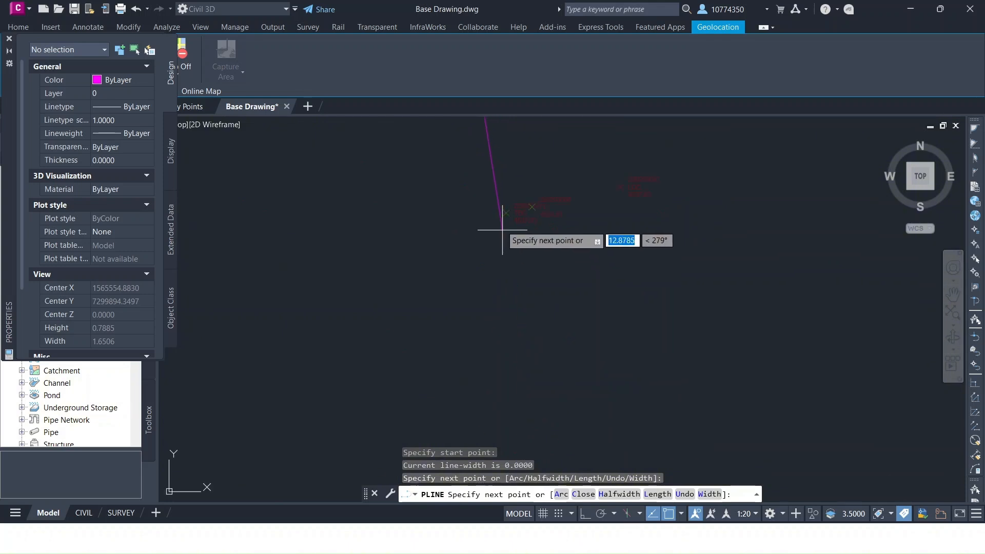
{"action": "left_click", "coordinate": [506, 214]}
Step: Carry the polyline around the corner through the next curb point to TBC point 220203090 and finish it
{"action": "scroll", "coordinate": [518, 391], "scroll_direction": "down", "scroll_amount": 4}
{"action": "middle_click_drag", "start_coordinate": [519, 391], "coordinate": [505, 251]}
{"action": "left_click", "coordinate": [497, 273]}
{"action": "scroll", "coordinate": [500, 352], "scroll_direction": "down", "scroll_amount": 5}
{"action": "mouse_move", "coordinate": [501, 353]}
{"action": "middle_mouse_down"}
{"action": "mouse_move", "coordinate": [532, 189]}
{"action": "mouse_move", "coordinate": [403, 279]}
{"action": "middle_mouse_up"}
{"action": "scroll", "coordinate": [490, 270], "scroll_direction": "up", "scroll_amount": 4}
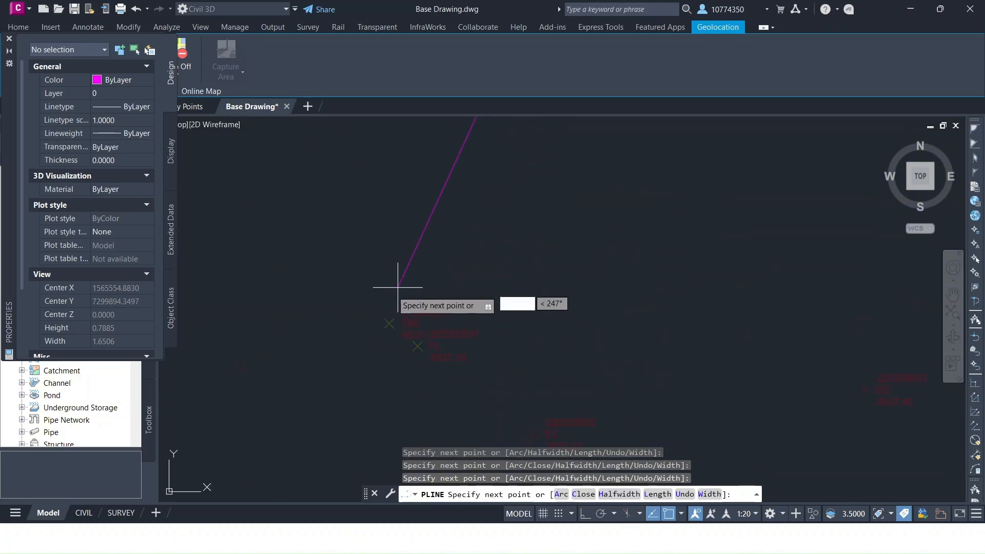
{"action": "left_click", "coordinate": [373, 339]}
{"action": "mouse_move", "coordinate": [352, 358]}
{"action": "middle_mouse_down"}
{"action": "mouse_move", "coordinate": [609, 211]}
{"action": "mouse_move", "coordinate": [653, 273]}
{"action": "middle_mouse_up"}
{"action": "key", "text": "Return"}
Step: Review the whole traced curb line and the vertices around its southern corner
{"action": "scroll", "coordinate": [646, 231], "scroll_direction": "down", "scroll_amount": 10}
{"action": "scroll", "coordinate": [654, 273], "scroll_direction": "up", "scroll_amount": 2}
{"action": "scroll", "coordinate": [652, 273], "scroll_direction": "up", "scroll_amount": 4}
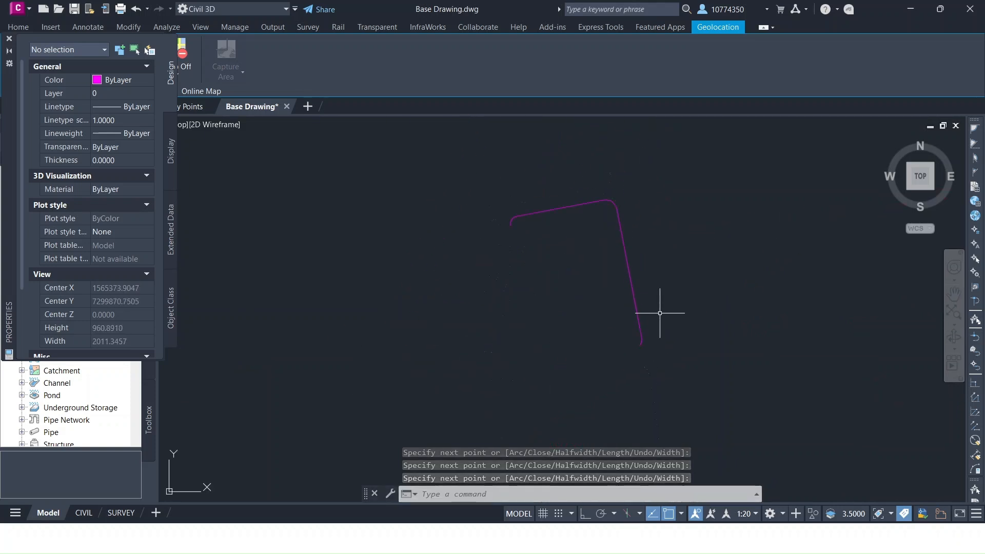
{"action": "scroll", "coordinate": [650, 352], "scroll_direction": "up", "scroll_amount": 12}
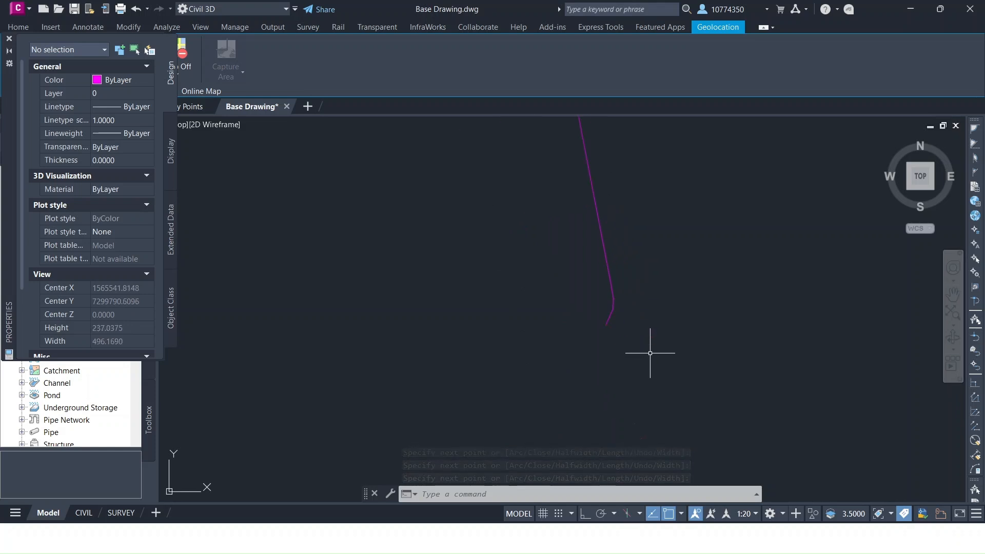
{"action": "scroll", "coordinate": [616, 319], "scroll_direction": "up", "scroll_amount": 2}
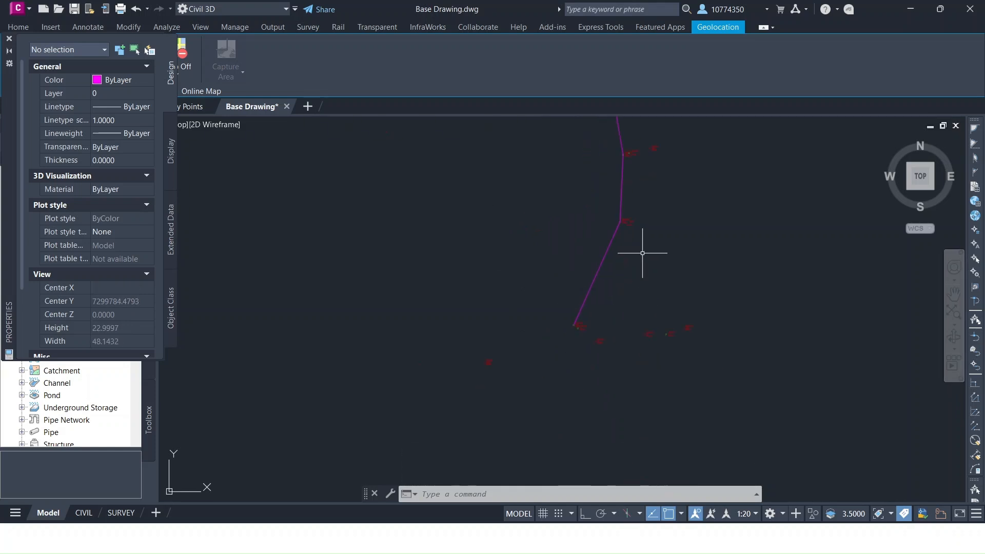
{"action": "middle_click_drag", "start_coordinate": [642, 257], "coordinate": [488, 396]}
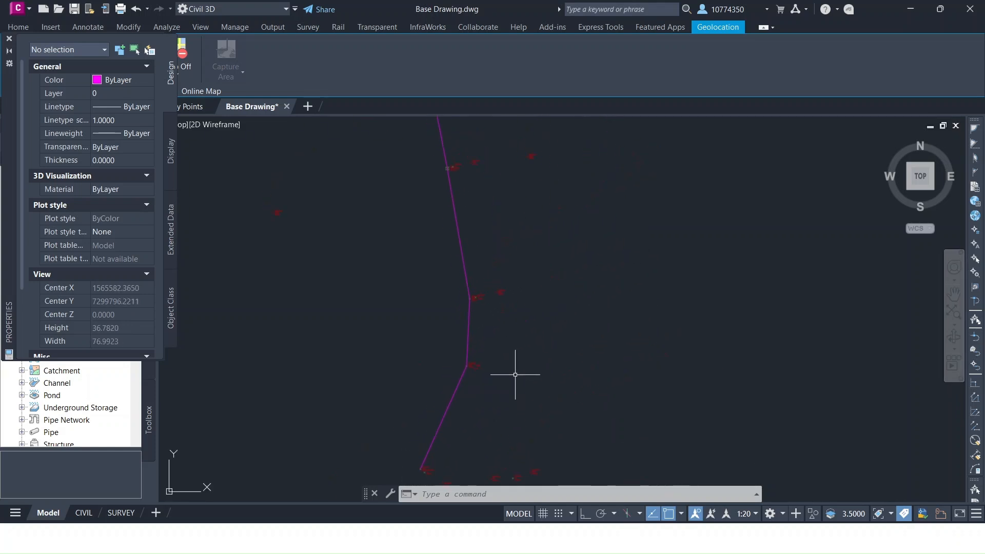
Step: Highlight the Survey Points external reference to examine the EC, FL and LOC points southeast of the polyline's end, and clear the selection
{"action": "left_click", "coordinate": [527, 265]}
{"action": "left_click", "coordinate": [503, 307]}
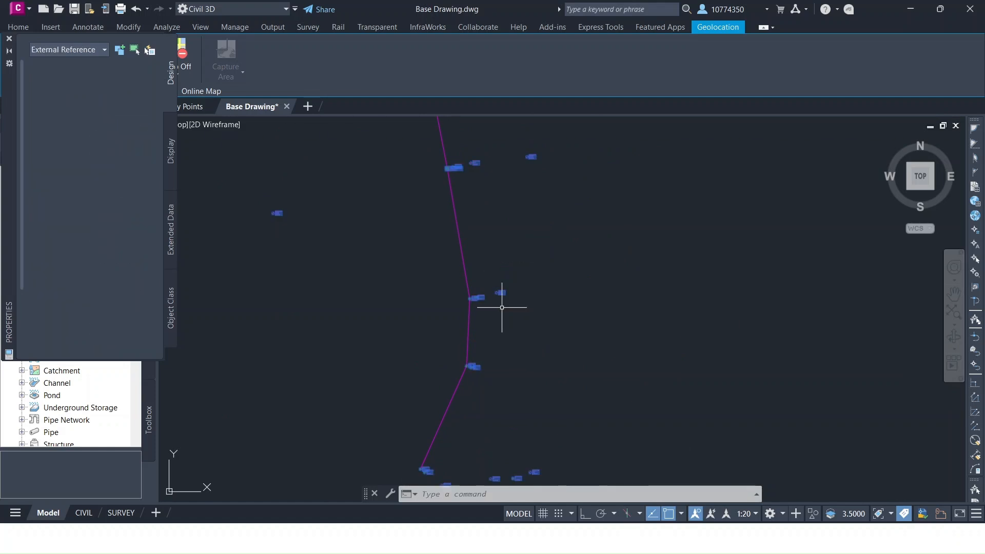
{"action": "middle_click_drag", "start_coordinate": [526, 471], "coordinate": [519, 283]}
{"action": "scroll", "coordinate": [518, 282], "scroll_direction": "up", "scroll_amount": 4}
{"action": "scroll", "coordinate": [516, 286], "scroll_direction": "up", "scroll_amount": 5}
{"action": "scroll", "coordinate": [517, 286], "scroll_direction": "down", "scroll_amount": 2}
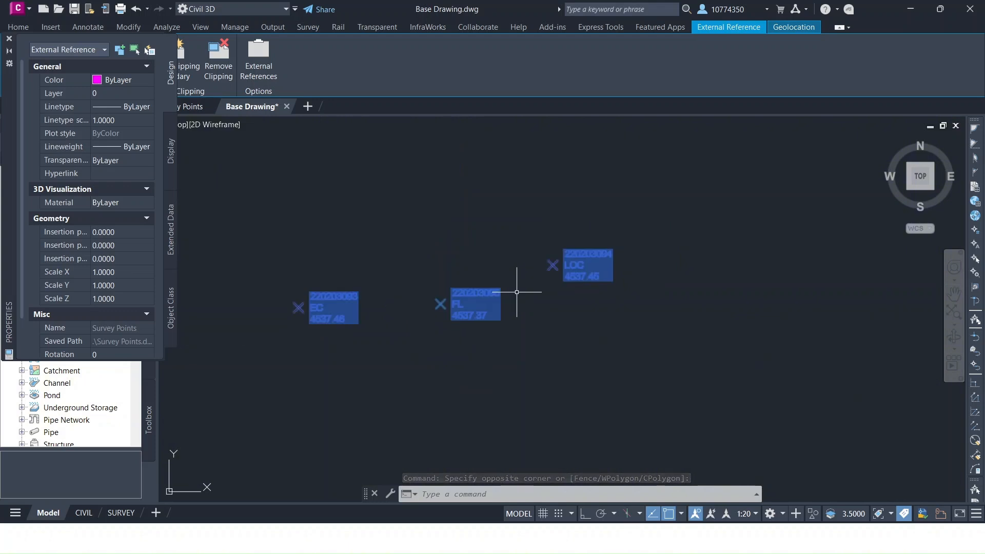
{"action": "middle_click_drag", "start_coordinate": [423, 226], "coordinate": [634, 229]}
{"action": "scroll", "coordinate": [621, 232], "scroll_direction": "down", "scroll_amount": 2}
{"action": "middle_click_drag", "start_coordinate": [545, 202], "coordinate": [606, 251]}
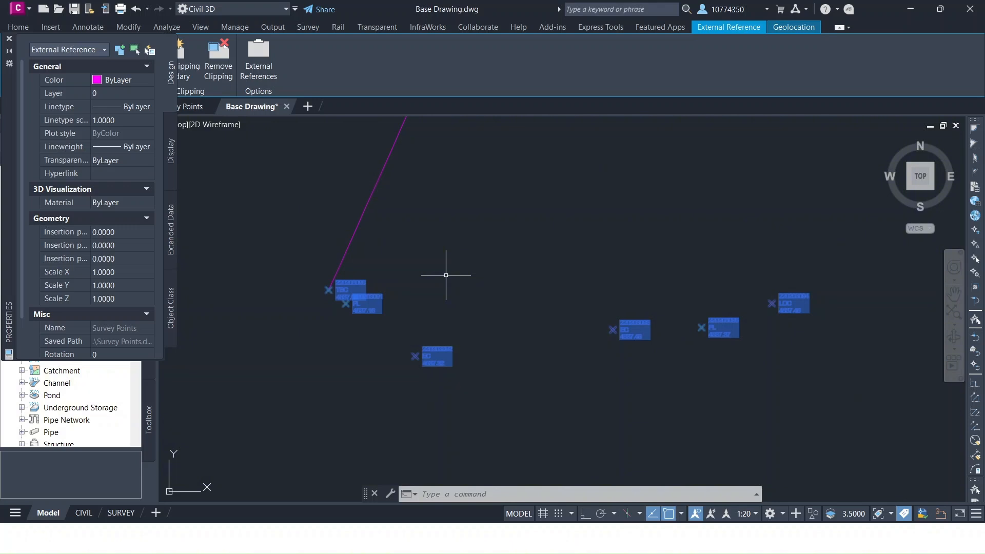
{"action": "key", "text": "Escape"}
{"action": "key", "text": "Escape"}
{"action": "key", "text": "Escape"}
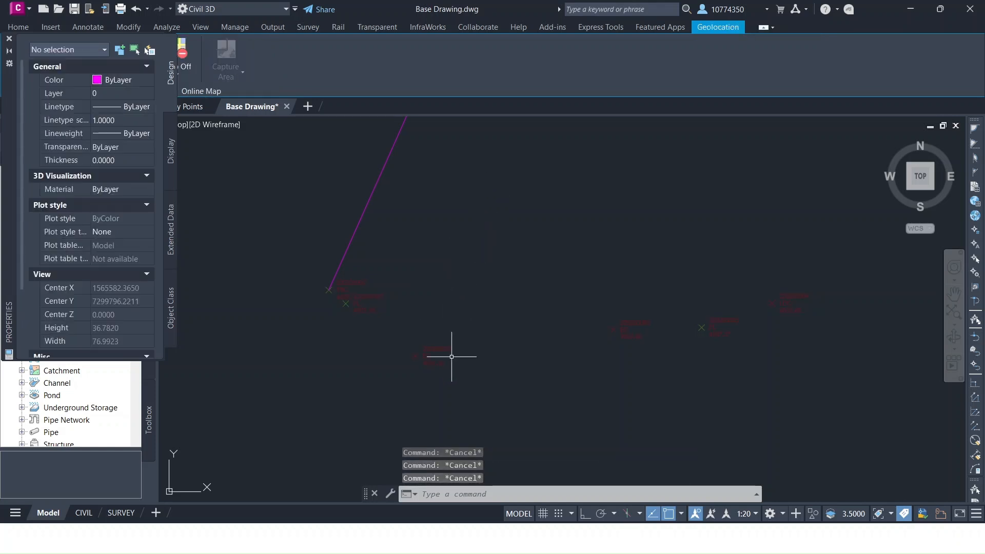
Step: Examine the labels of EC points 220203092 and 220203093 and the points around them, east of TBC point 220203090
{"action": "scroll", "coordinate": [452, 357], "scroll_direction": "up", "scroll_amount": 10}
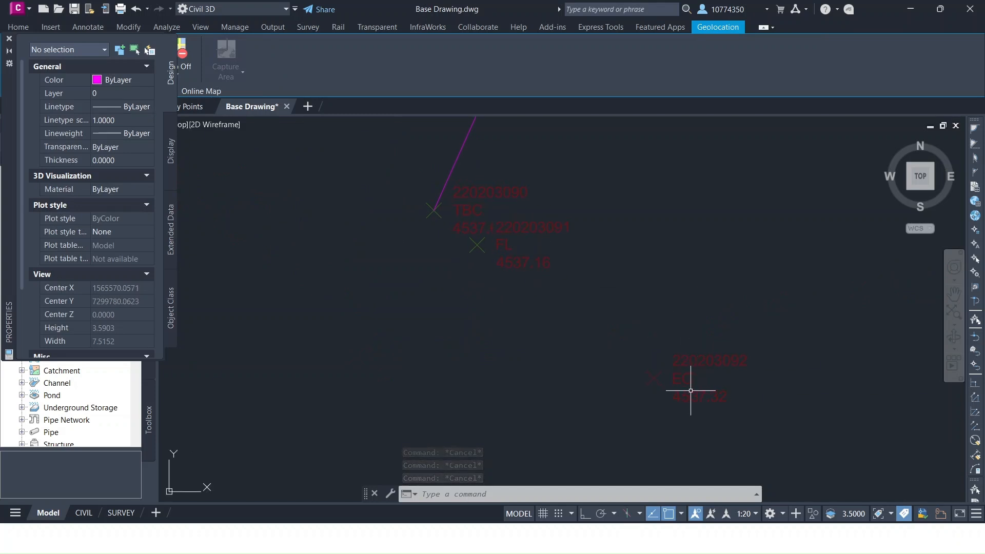
{"action": "middle_click_drag", "start_coordinate": [774, 368], "coordinate": [312, 308]}
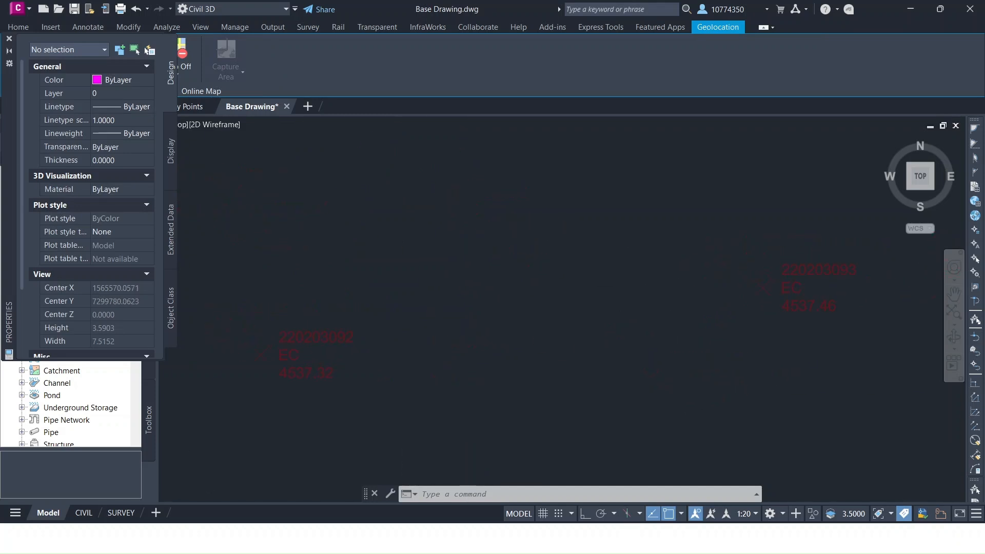
{"action": "scroll", "coordinate": [406, 338], "scroll_direction": "down", "scroll_amount": 2}
{"action": "middle_click_drag", "start_coordinate": [751, 293], "coordinate": [451, 351]}
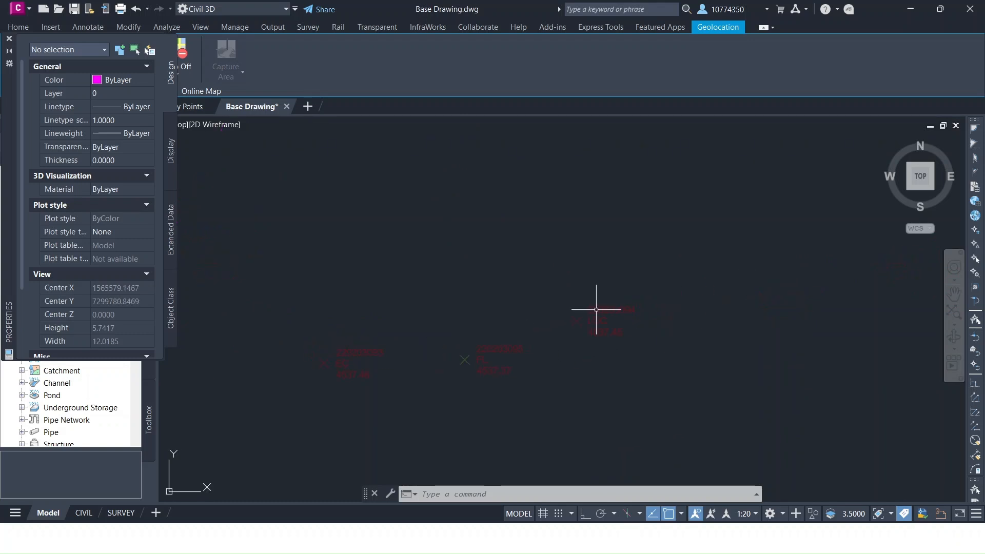
{"action": "scroll", "coordinate": [596, 309], "scroll_direction": "down", "scroll_amount": 2}
{"action": "middle_click_drag", "start_coordinate": [518, 270], "coordinate": [573, 338]}
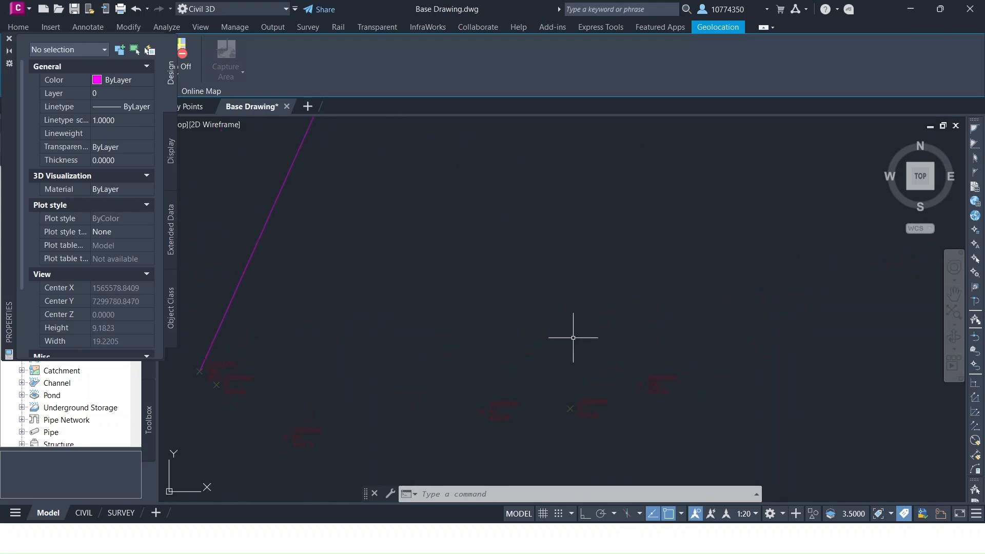
{"action": "scroll", "coordinate": [433, 325], "scroll_direction": "down", "scroll_amount": 2}
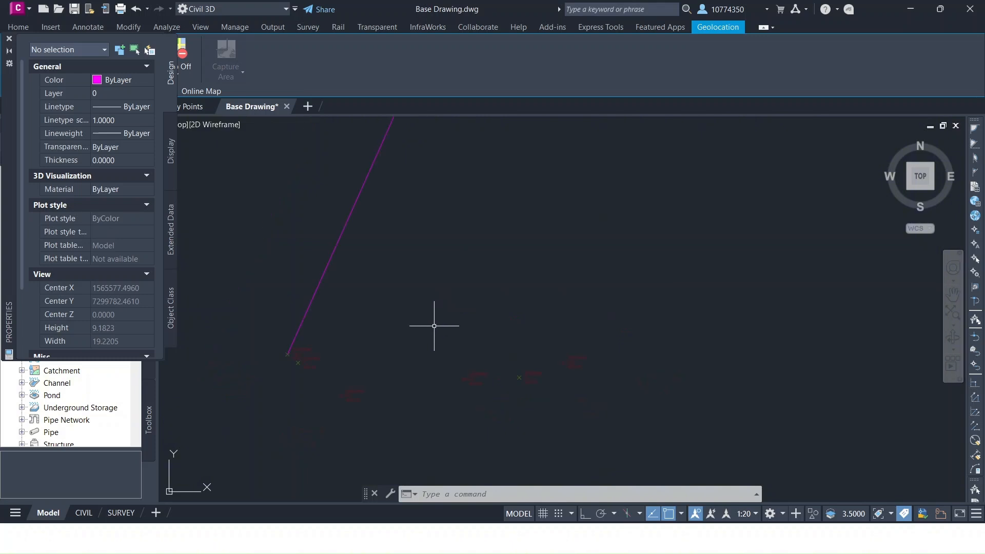
{"action": "middle_click_drag", "start_coordinate": [471, 315], "coordinate": [479, 337]}
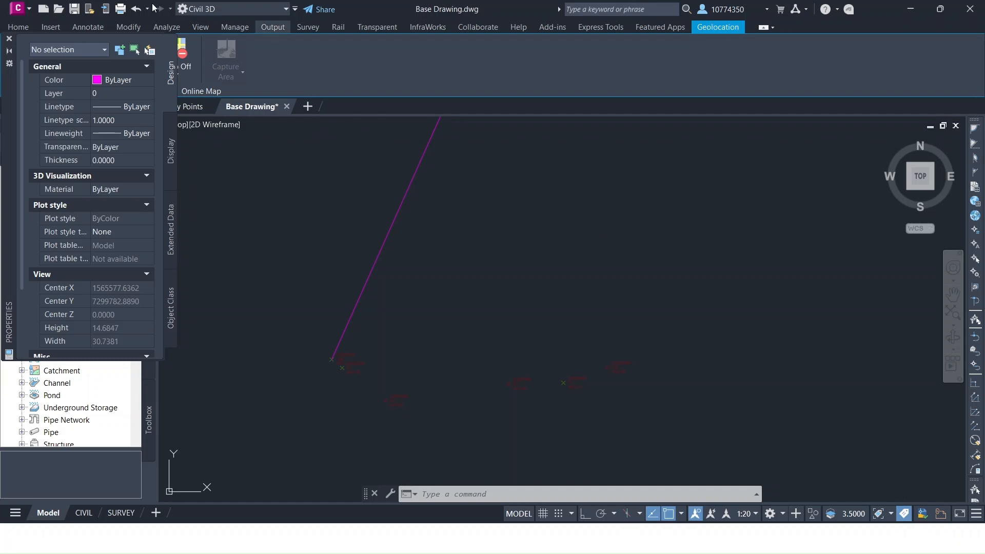
Step: Close the Properties palette and display the Bing Aerial online map beneath the drawing
{"action": "left_click", "coordinate": [10, 39]}
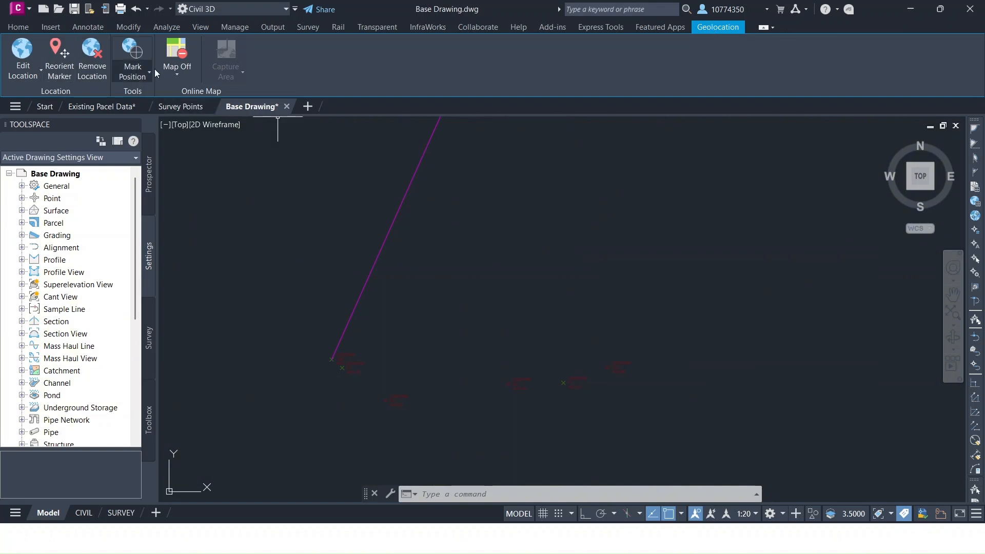
{"action": "left_click", "coordinate": [193, 66]}
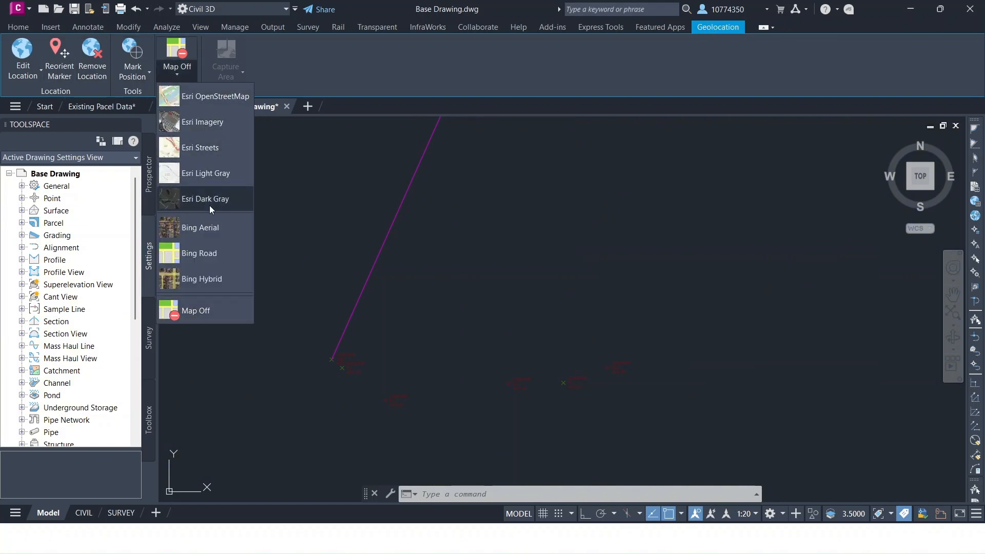
{"action": "left_click", "coordinate": [208, 233]}
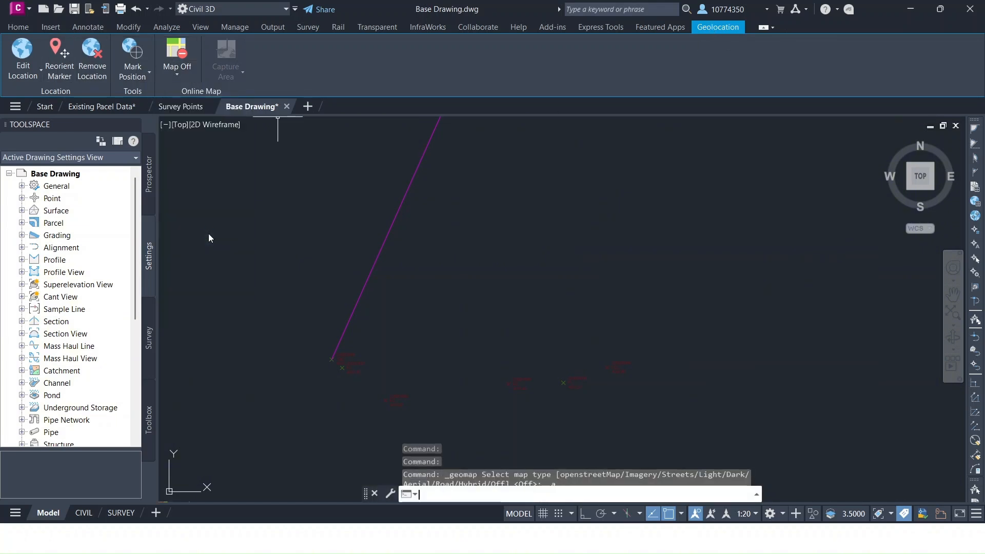
{"action": "scroll", "coordinate": [655, 295], "scroll_direction": "down", "scroll_amount": 12}
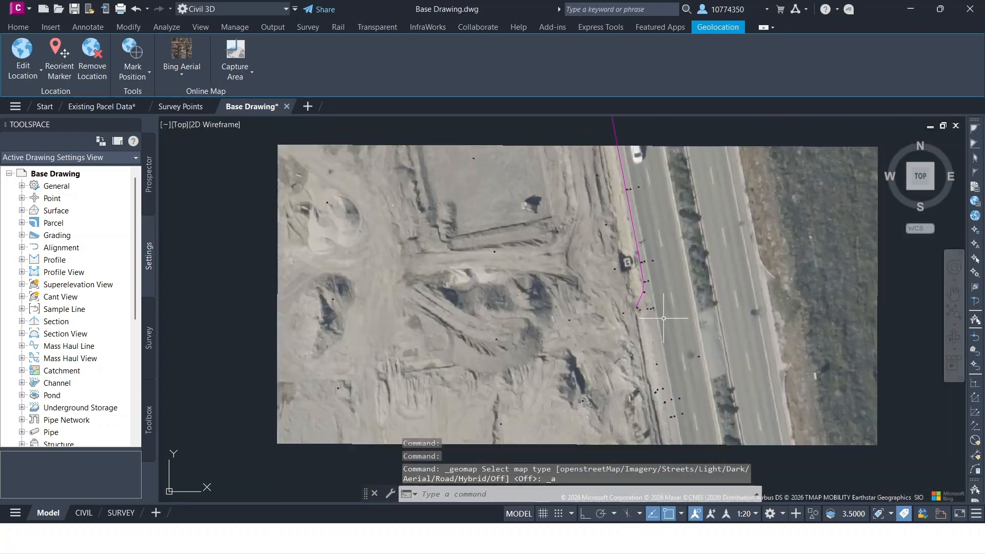
Step: Examine the survey points south of the polyline's end against the aerial imagery along the road's western edge
{"action": "middle_click_drag", "start_coordinate": [672, 352], "coordinate": [596, 216]}
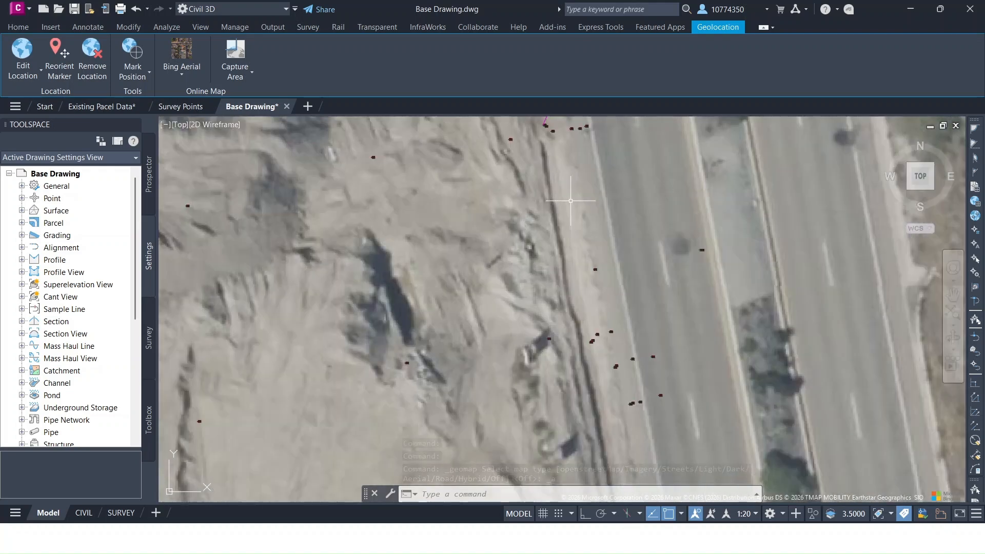
{"action": "scroll", "coordinate": [571, 201], "scroll_direction": "up", "scroll_amount": 3}
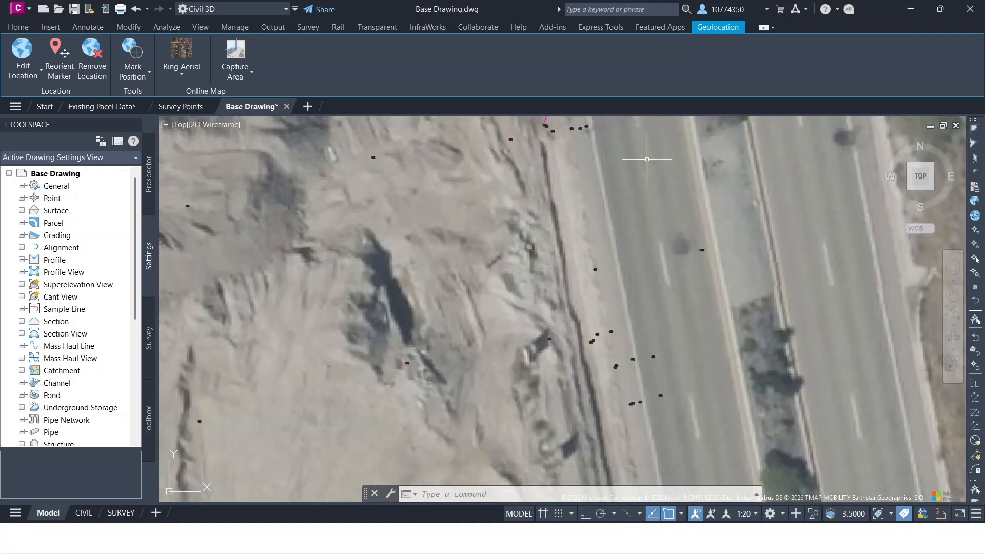
{"action": "middle_click_drag", "start_coordinate": [647, 159], "coordinate": [604, 381]}
{"action": "scroll", "coordinate": [520, 224], "scroll_direction": "up", "scroll_amount": 10}
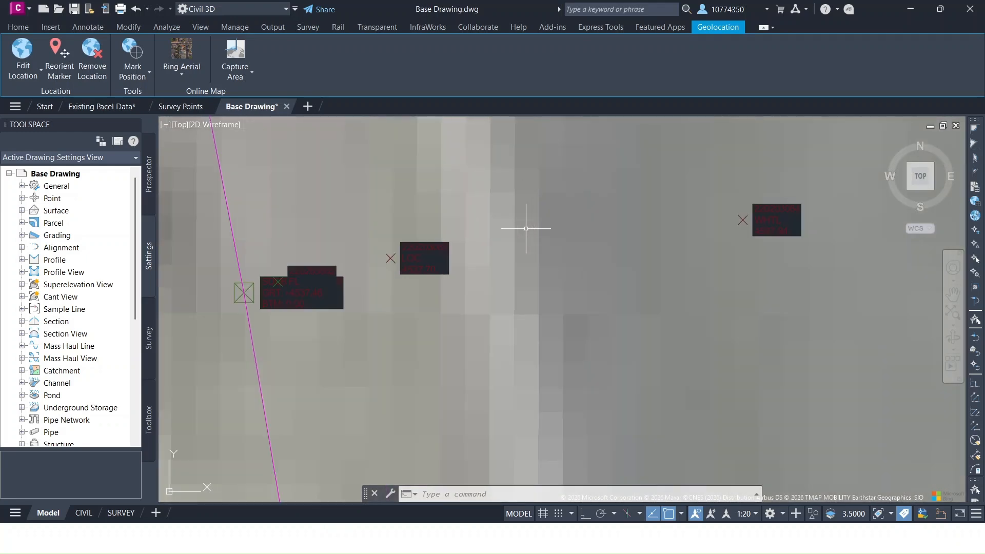
{"action": "scroll", "coordinate": [526, 229], "scroll_direction": "down", "scroll_amount": 8}
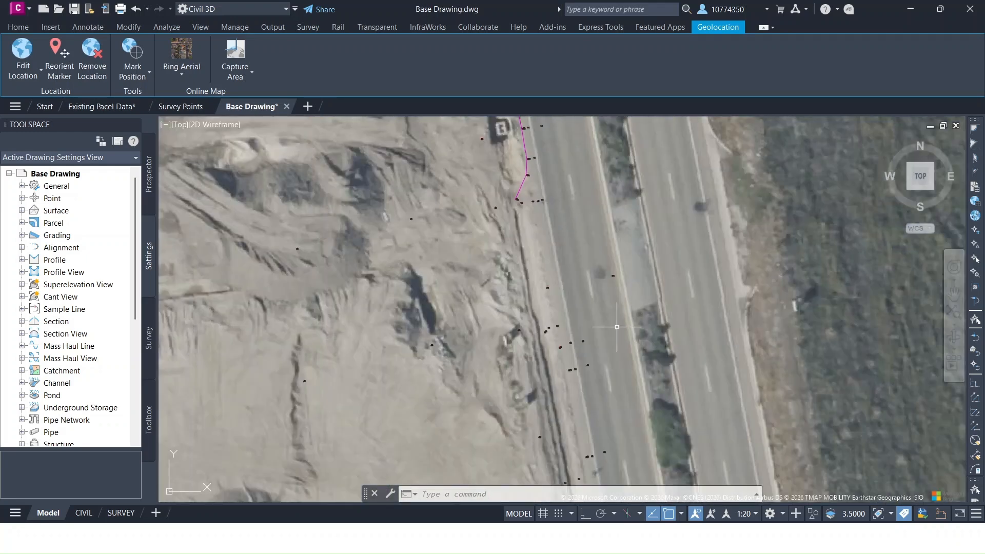
{"action": "scroll", "coordinate": [617, 327], "scroll_direction": "down", "scroll_amount": 3}
{"action": "scroll", "coordinate": [529, 362], "scroll_direction": "up", "scroll_amount": 8}
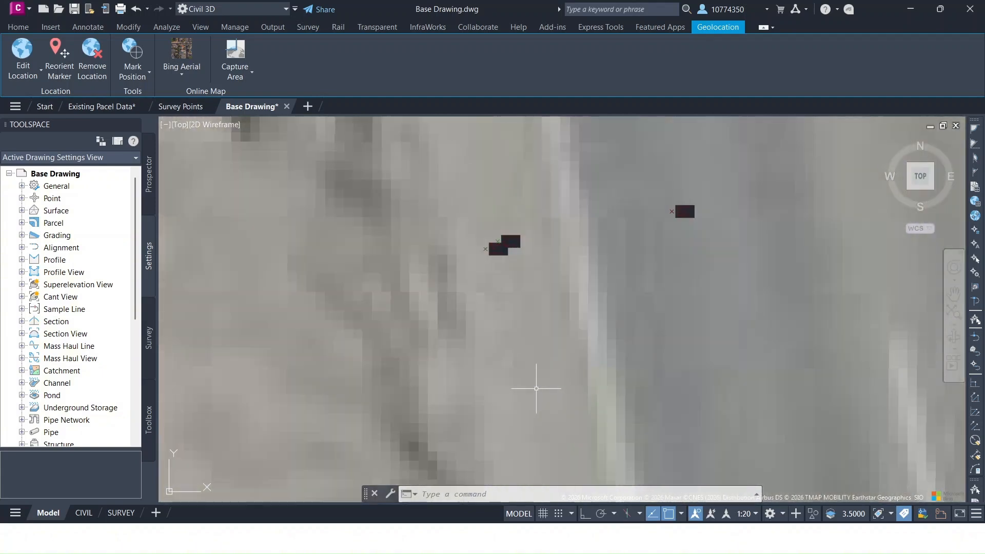
{"action": "scroll", "coordinate": [517, 263], "scroll_direction": "up", "scroll_amount": 6}
{"action": "scroll", "coordinate": [518, 262], "scroll_direction": "down", "scroll_amount": 6}
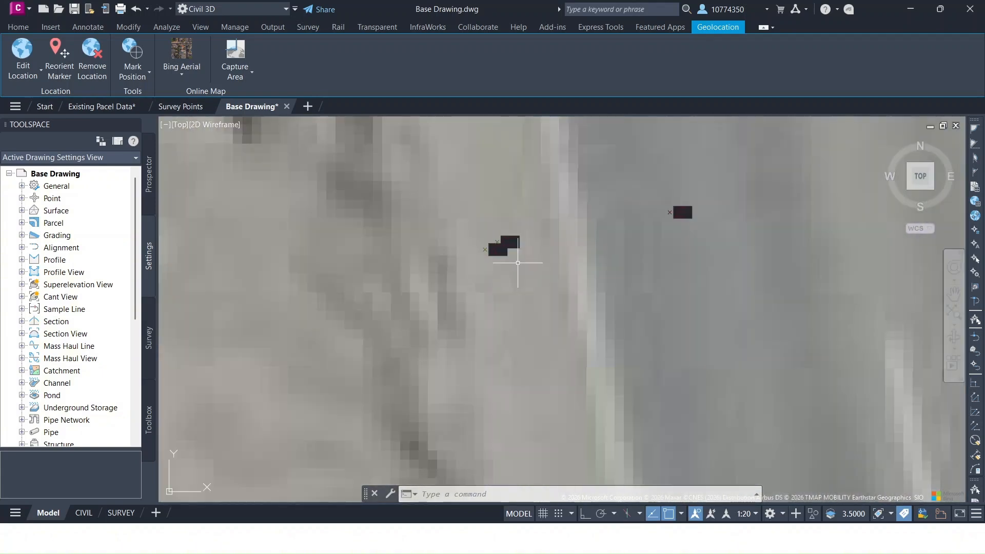
{"action": "scroll", "coordinate": [439, 205], "scroll_direction": "up", "scroll_amount": 8}
{"action": "scroll", "coordinate": [439, 205], "scroll_direction": "up", "scroll_amount": 2}
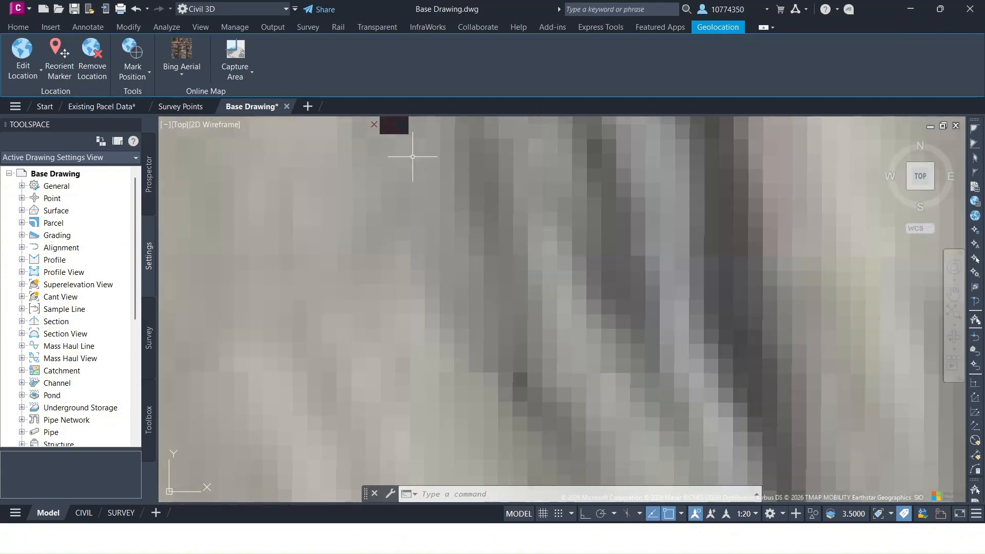
{"action": "middle_click_drag", "start_coordinate": [382, 128], "coordinate": [511, 267]}
{"action": "scroll", "coordinate": [453, 287], "scroll_direction": "up", "scroll_amount": 5}
{"action": "scroll", "coordinate": [453, 287], "scroll_direction": "down", "scroll_amount": 10}
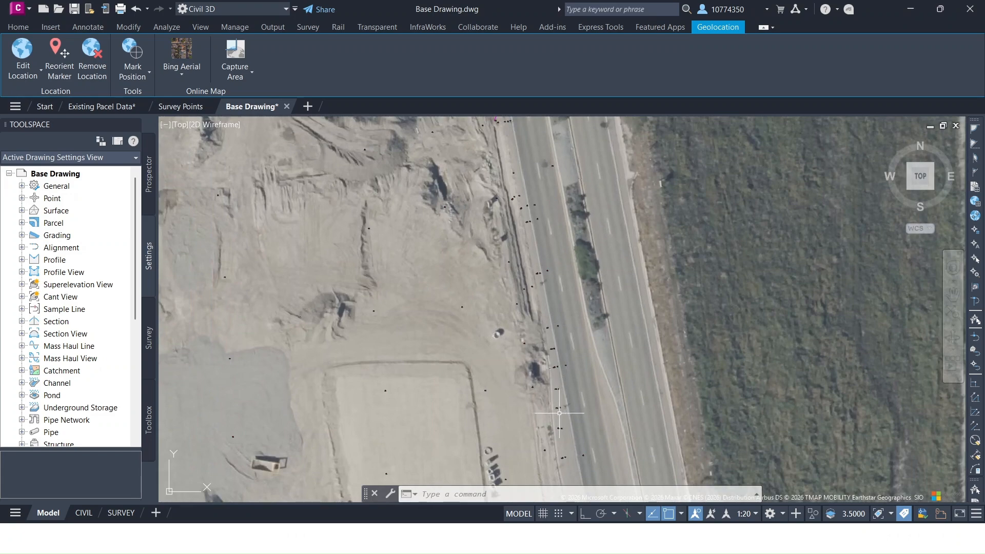
{"action": "scroll", "coordinate": [557, 280], "scroll_direction": "up", "scroll_amount": 10}
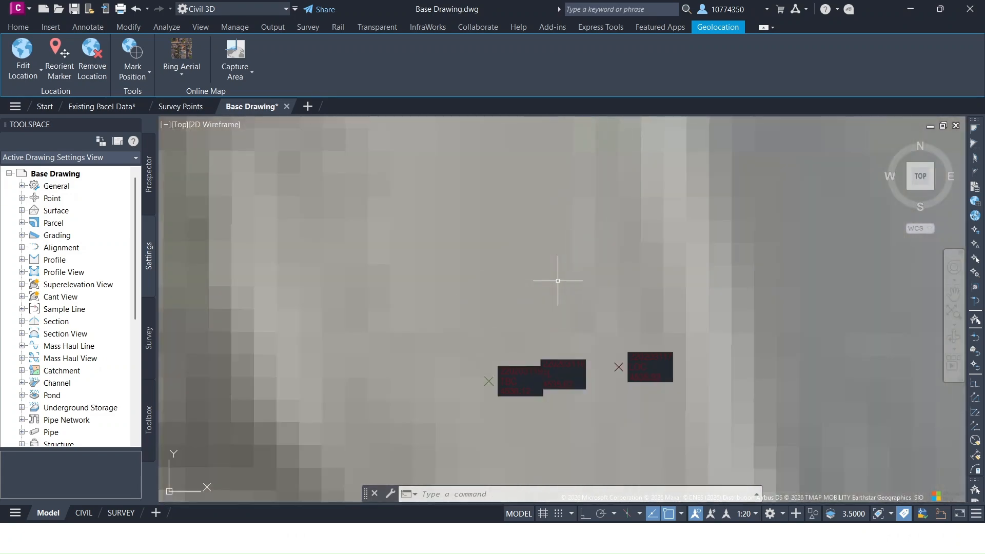
{"action": "scroll", "coordinate": [553, 268], "scroll_direction": "down", "scroll_amount": 2}
Step: Trace the points back north to the polyline's southern end and examine its corner over the aerial imagery
{"action": "key", "text": "Escape"}
{"action": "key", "text": "Escape"}
{"action": "key", "text": "Escape"}
{"action": "scroll", "coordinate": [528, 323], "scroll_direction": "down", "scroll_amount": 6}
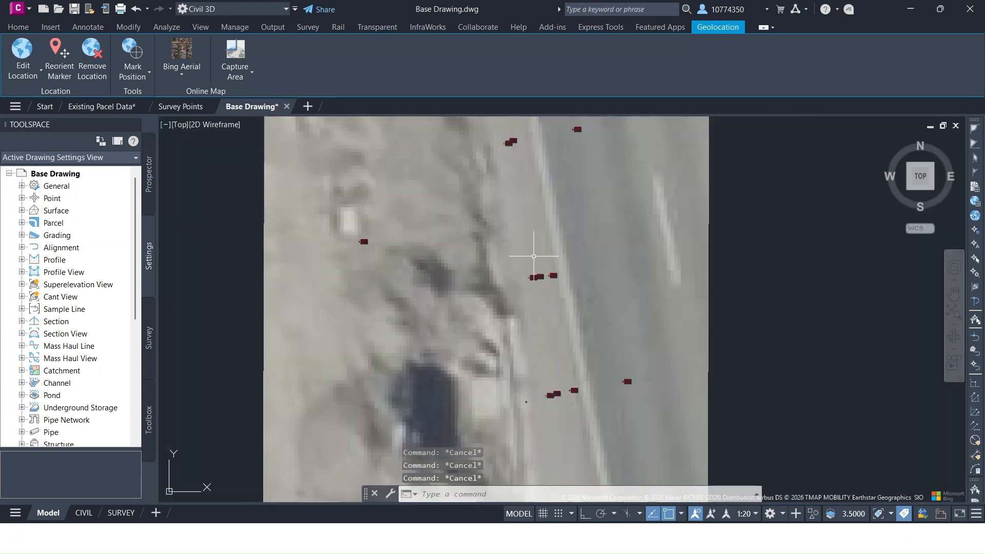
{"action": "scroll", "coordinate": [502, 187], "scroll_direction": "up", "scroll_amount": 2}
{"action": "middle_click_drag", "start_coordinate": [501, 191], "coordinate": [561, 419]}
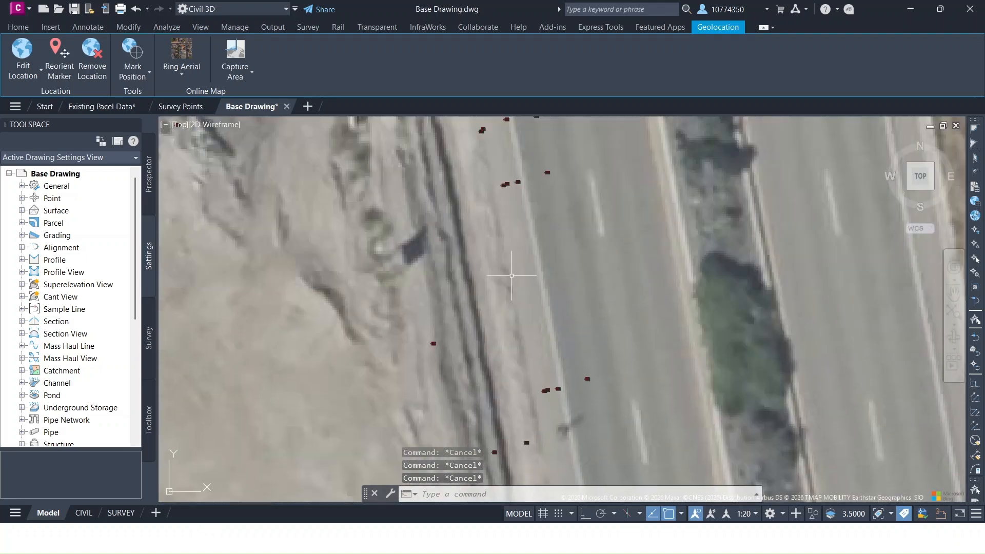
{"action": "middle_click_drag", "start_coordinate": [499, 227], "coordinate": [596, 453]}
{"action": "middle_click_drag", "start_coordinate": [559, 258], "coordinate": [594, 473]}
{"action": "scroll", "coordinate": [589, 269], "scroll_direction": "down", "scroll_amount": 2}
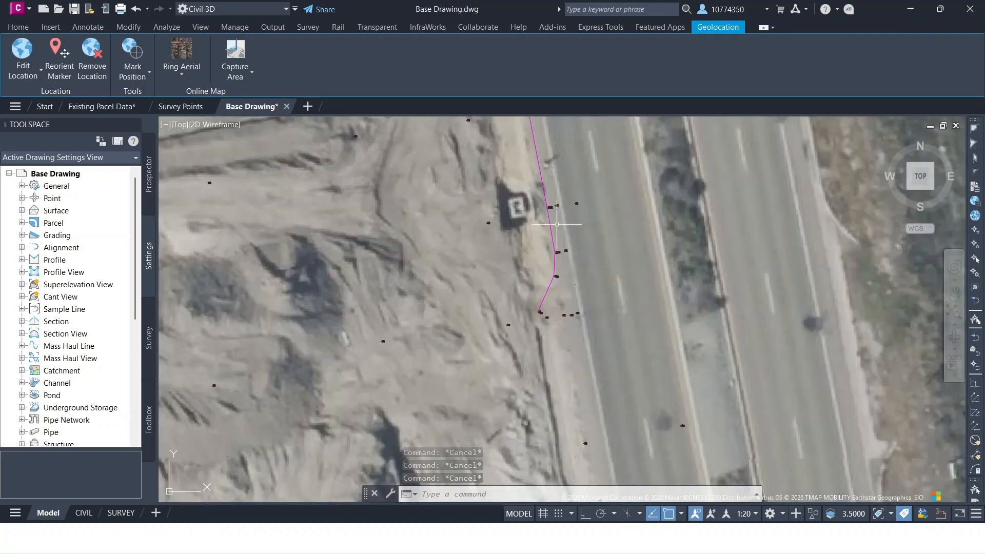
{"action": "scroll", "coordinate": [565, 316], "scroll_direction": "up", "scroll_amount": 3}
{"action": "scroll", "coordinate": [568, 314], "scroll_direction": "up", "scroll_amount": 2}
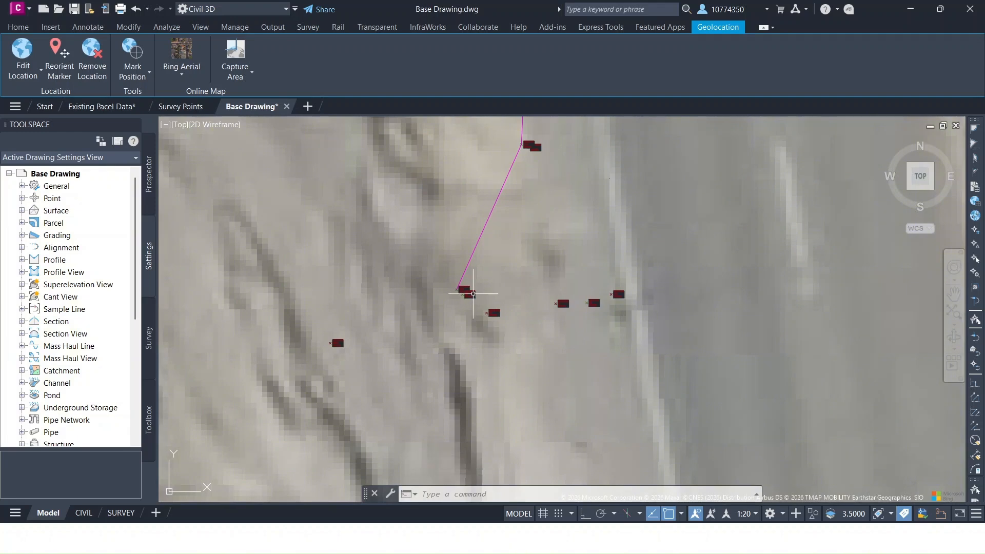
{"action": "middle_click_drag", "start_coordinate": [596, 233], "coordinate": [485, 264]}
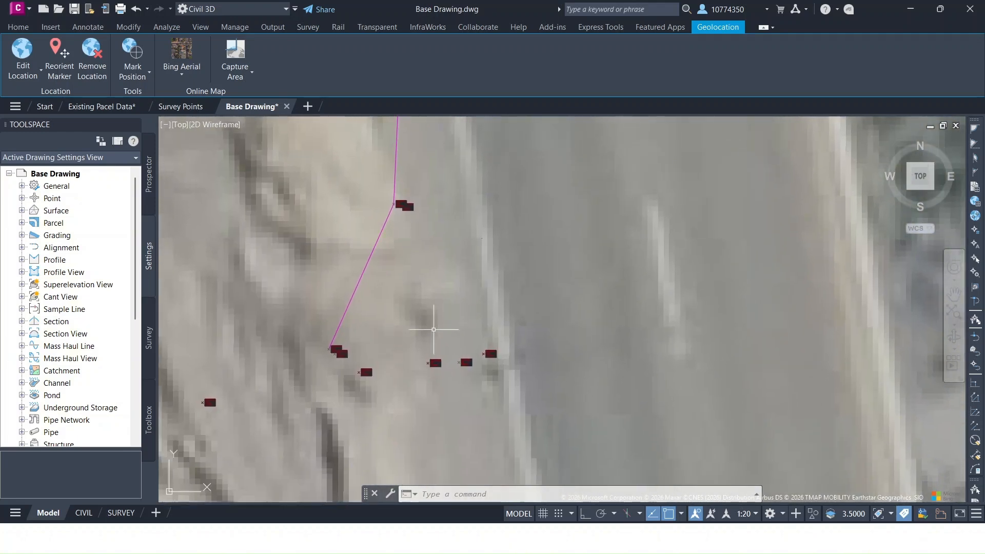
Step: Start a new polyline at TBC point 220203090, the southern end of the existing curb line
{"action": "key", "text": "Escape"}
{"action": "key", "text": "Escape"}
{"action": "key", "text": "Escape"}
{"action": "type", "text": "pl"}
{"action": "key", "text": "Return"}
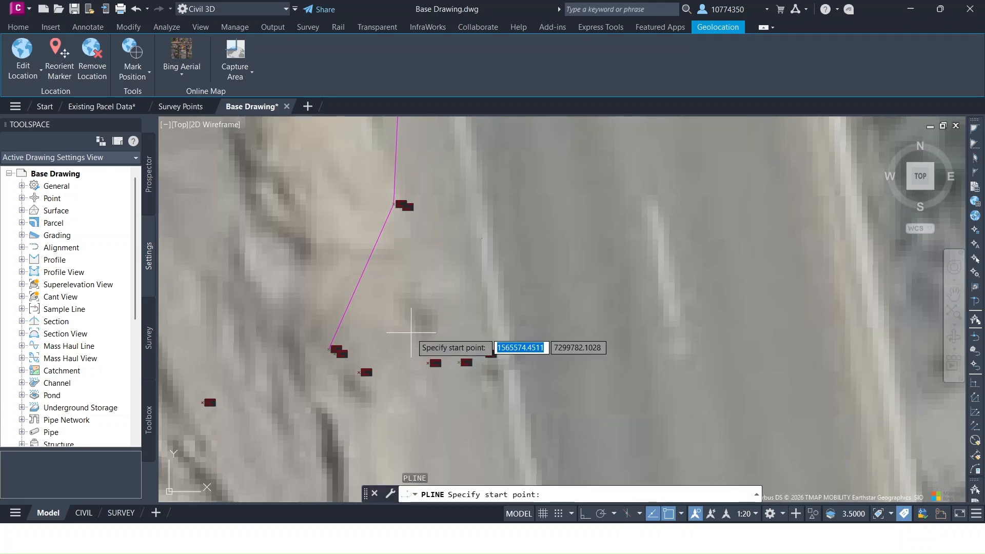
{"action": "scroll", "coordinate": [394, 181], "scroll_direction": "up", "scroll_amount": 5}
{"action": "left_click", "coordinate": [400, 278]}
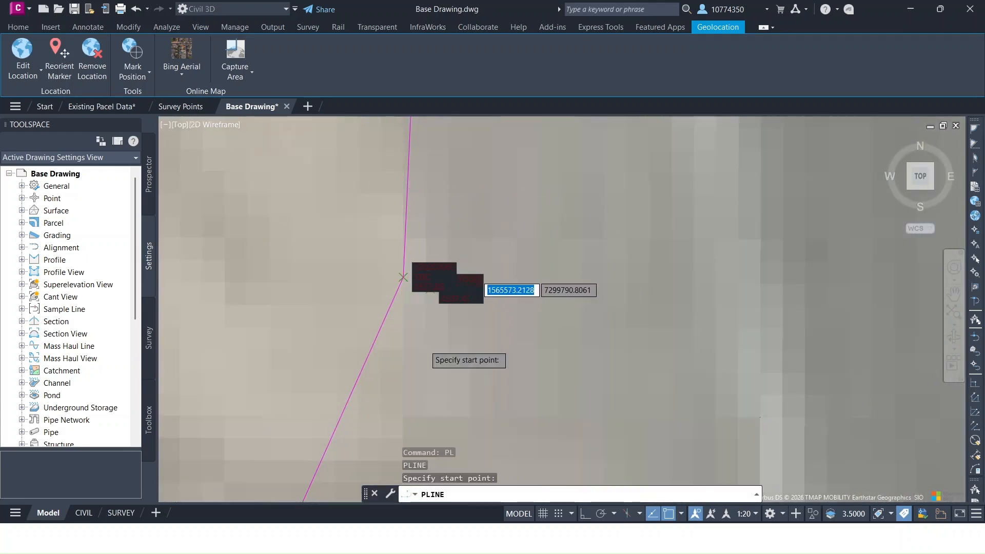
{"action": "scroll", "coordinate": [400, 277], "scroll_direction": "down", "scroll_amount": 5}
{"action": "middle_click_drag", "start_coordinate": [404, 447], "coordinate": [509, 227]}
{"action": "scroll", "coordinate": [418, 291], "scroll_direction": "up", "scroll_amount": 5}
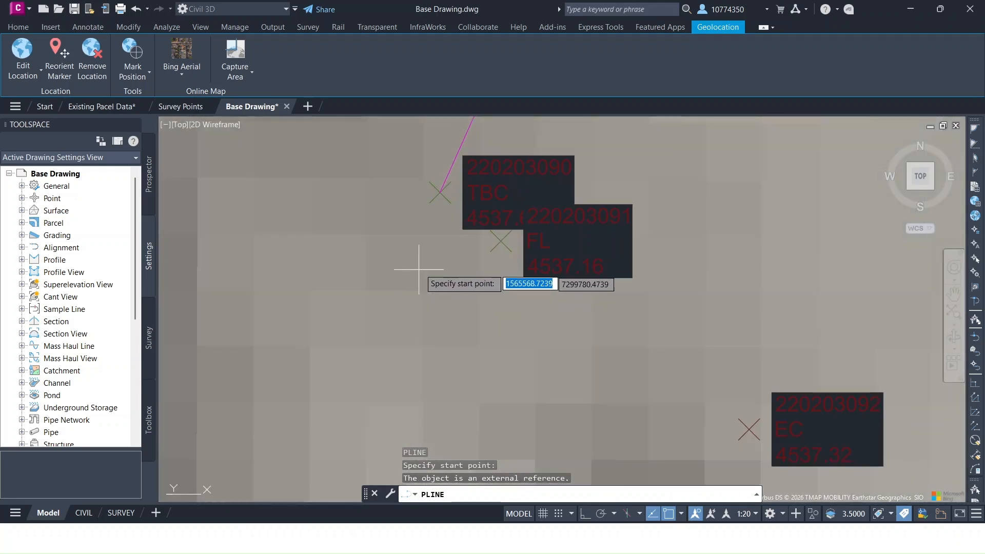
{"action": "left_click", "coordinate": [429, 206]}
{"action": "scroll", "coordinate": [474, 350], "scroll_direction": "down", "scroll_amount": 6}
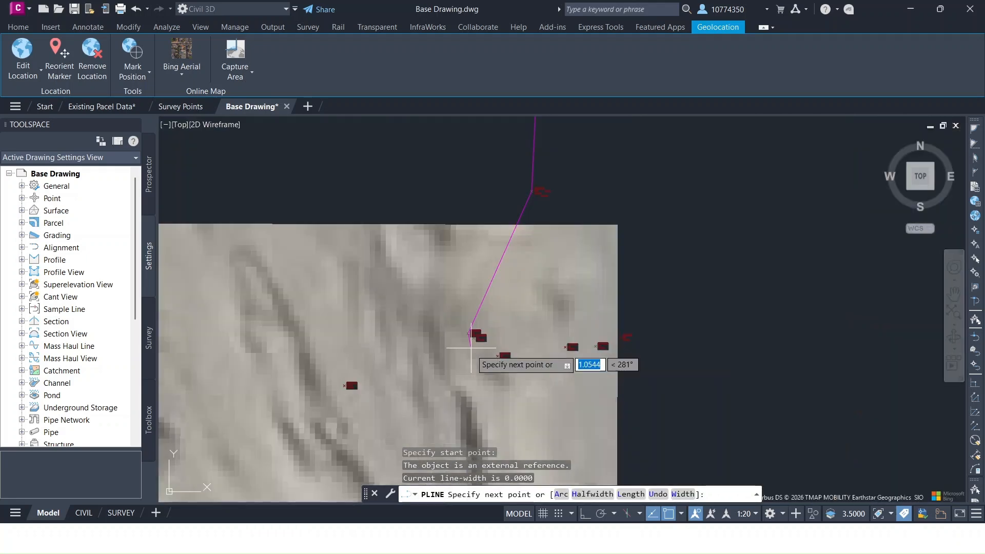
Step: Extend the polyline about 56 units south along the road edge to the next TBC point, bypassing the isolated point between
{"action": "middle_click_drag", "start_coordinate": [463, 405], "coordinate": [462, 184]}
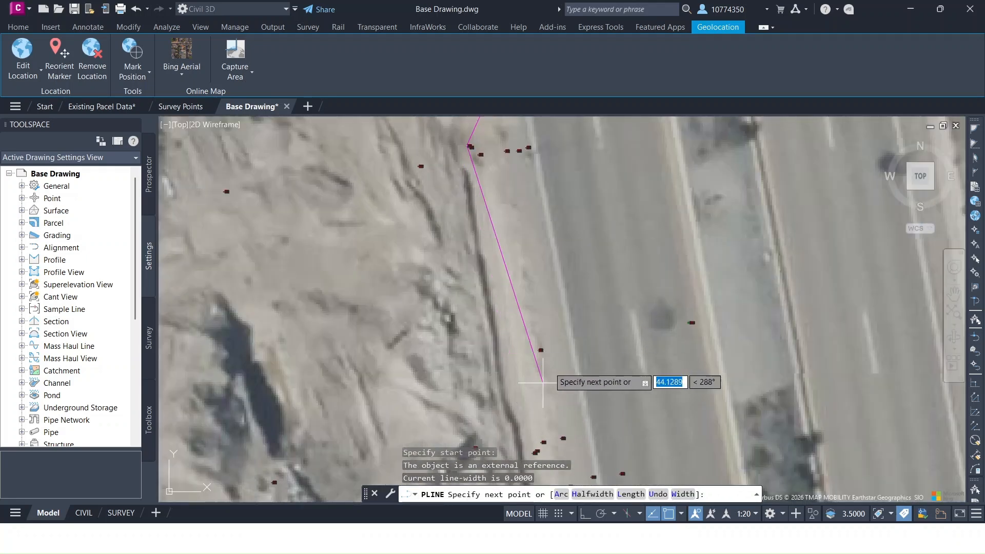
{"action": "scroll", "coordinate": [534, 367], "scroll_direction": "up", "scroll_amount": 6}
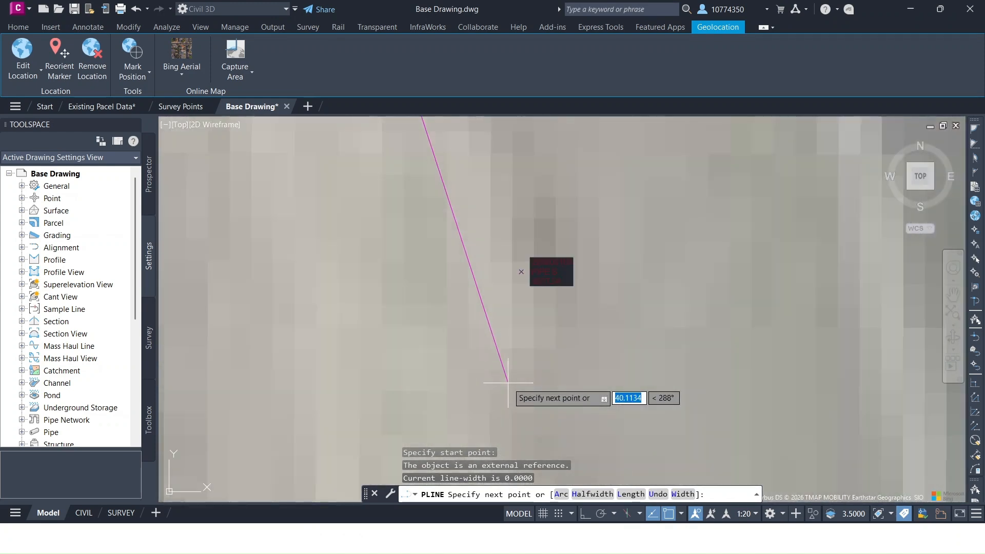
{"action": "scroll", "coordinate": [508, 383], "scroll_direction": "down", "scroll_amount": 5}
{"action": "middle_click_drag", "start_coordinate": [509, 383], "coordinate": [513, 126]}
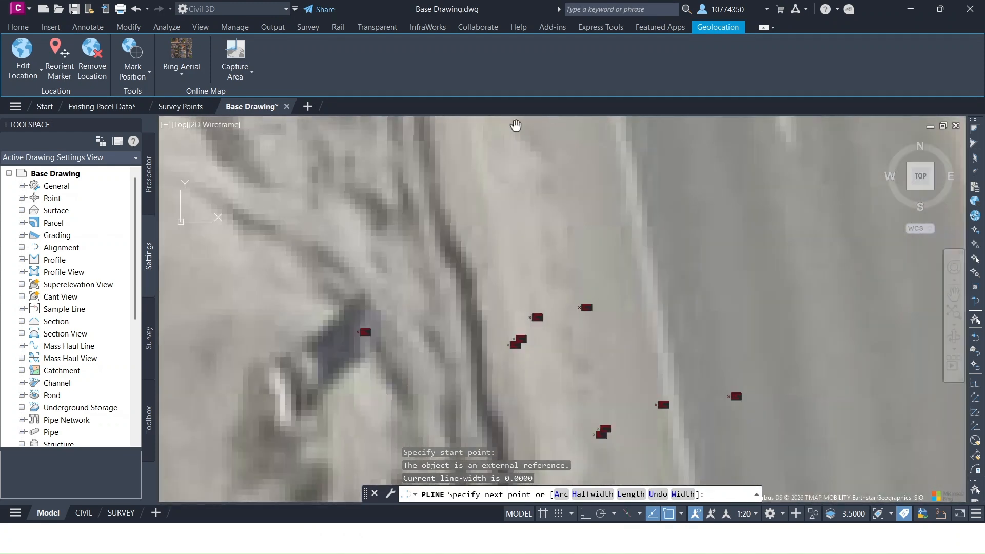
{"action": "scroll", "coordinate": [510, 343], "scroll_direction": "up", "scroll_amount": 5}
{"action": "scroll", "coordinate": [511, 343], "scroll_direction": "up", "scroll_amount": 3}
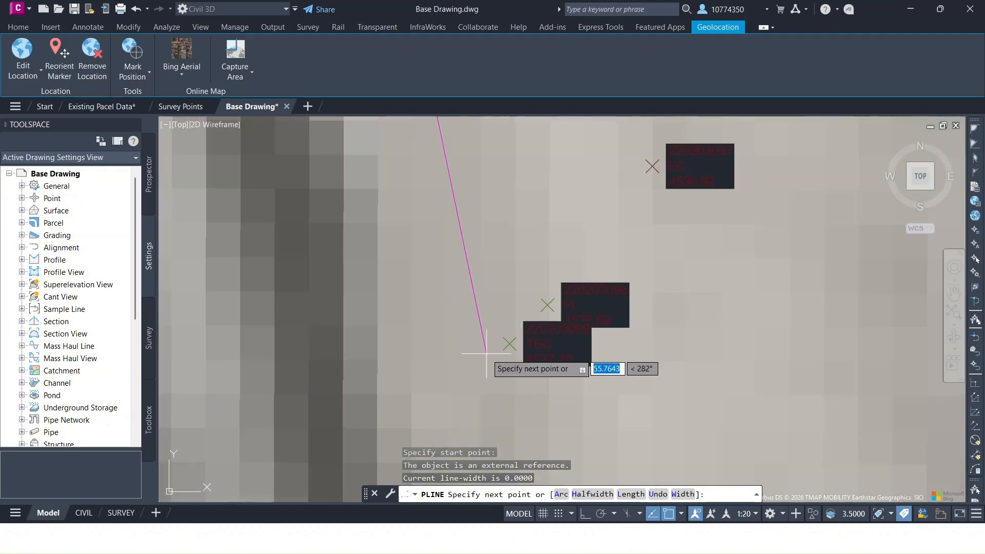
{"action": "left_click", "coordinate": [501, 343]}
Step: Continue the polyline through the next two TBC points, about 9 units southeast and about 10 units farther south-southeast
{"action": "scroll", "coordinate": [658, 405], "scroll_direction": "down", "scroll_amount": 5}
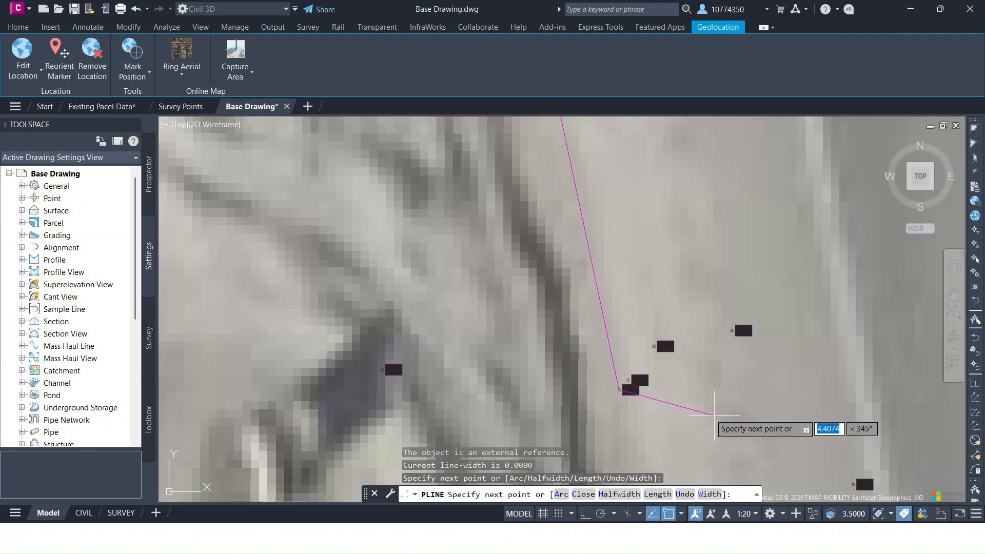
{"action": "middle_click_drag", "start_coordinate": [712, 413], "coordinate": [556, 179]}
{"action": "scroll", "coordinate": [598, 295], "scroll_direction": "up", "scroll_amount": 3}
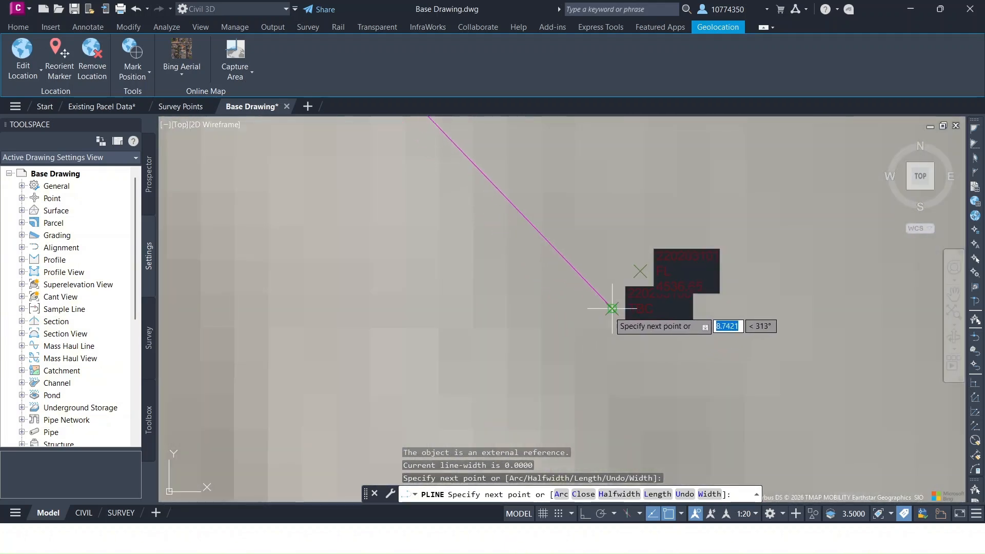
{"action": "left_click", "coordinate": [614, 308]}
{"action": "scroll", "coordinate": [695, 324], "scroll_direction": "down", "scroll_amount": 3}
{"action": "middle_click_drag", "start_coordinate": [772, 382], "coordinate": [548, 234]}
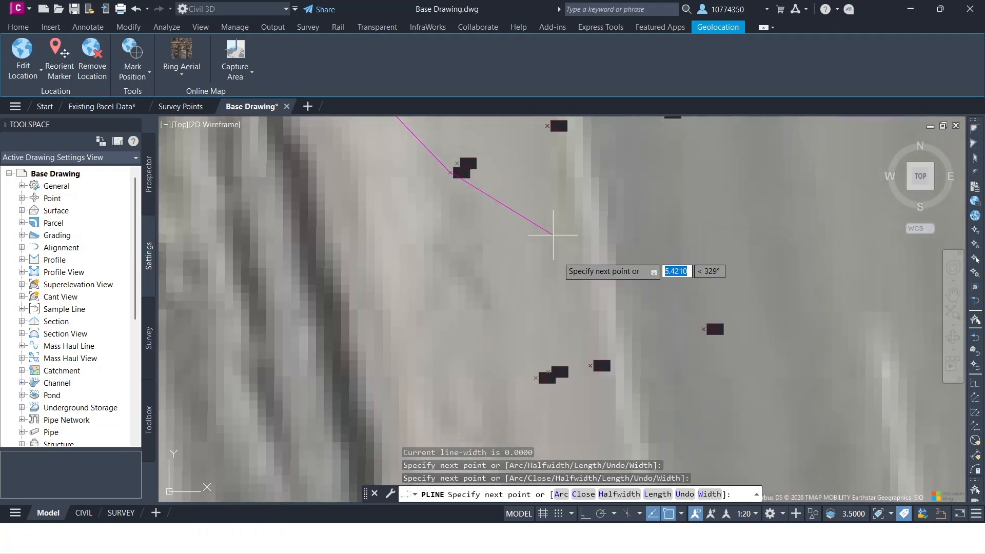
{"action": "scroll", "coordinate": [518, 414], "scroll_direction": "up", "scroll_amount": 4}
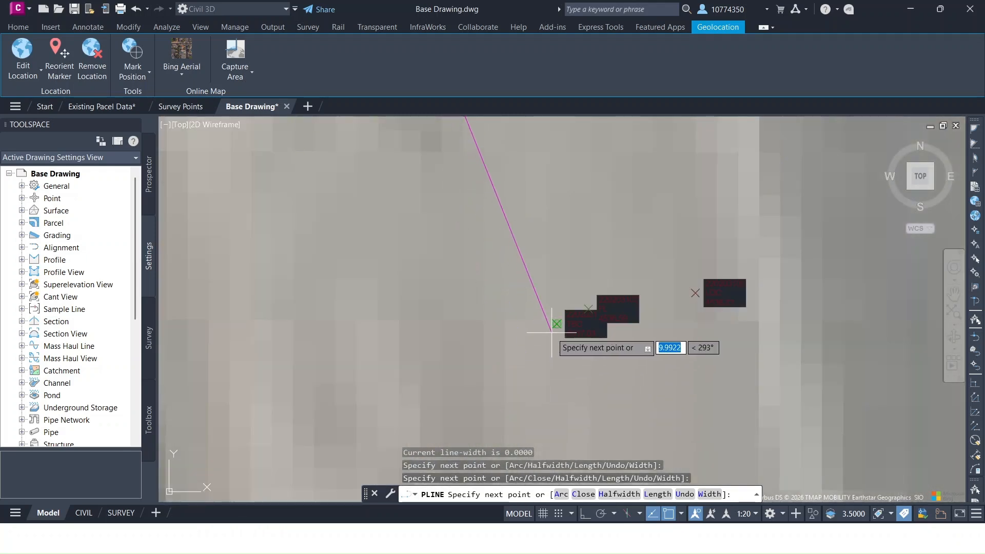
{"action": "left_click", "coordinate": [555, 326]}
Step: Extend the polyline about 36 units south along the road edge to the next TBC point
{"action": "scroll", "coordinate": [551, 359], "scroll_direction": "down", "scroll_amount": 3}
{"action": "middle_click_drag", "start_coordinate": [556, 392], "coordinate": [490, 187]}
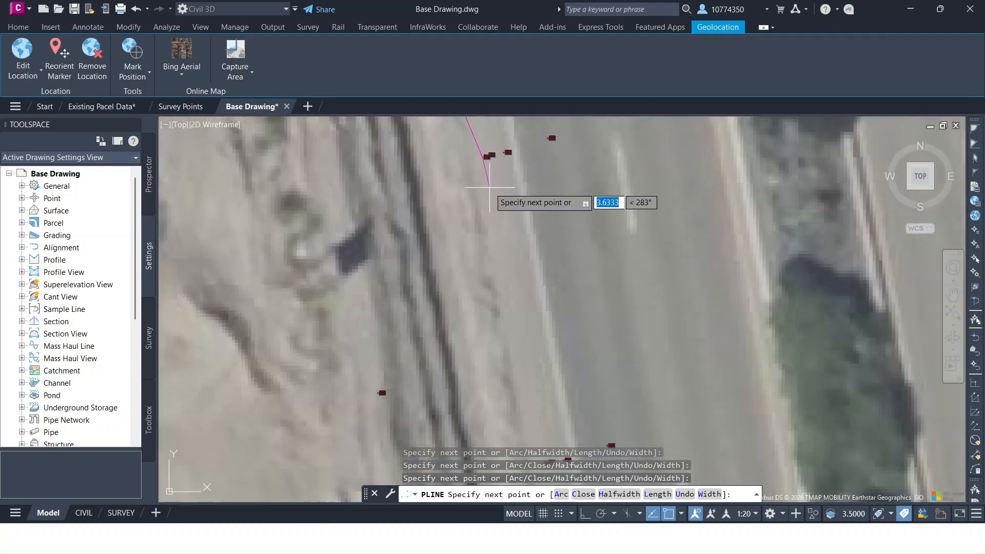
{"action": "middle_click_drag", "start_coordinate": [563, 339], "coordinate": [499, 226]}
{"action": "scroll", "coordinate": [484, 350], "scroll_direction": "up", "scroll_amount": 5}
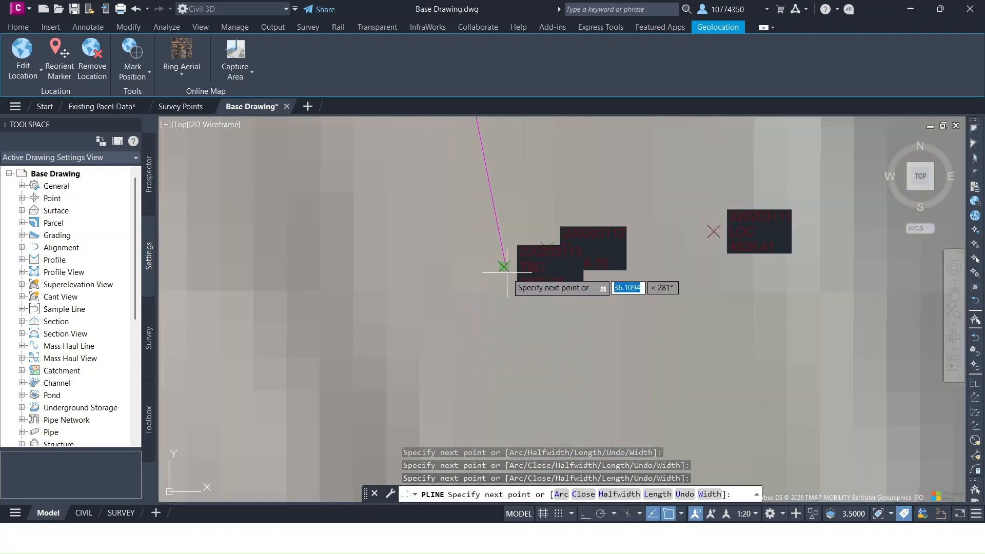
{"action": "left_click", "coordinate": [504, 266]}
Step: Extend the curb polyline south along the road edge to the next TBC point and end it there
{"action": "scroll", "coordinate": [556, 413], "scroll_direction": "down", "scroll_amount": 6}
{"action": "middle_click_drag", "start_coordinate": [556, 413], "coordinate": [528, 293]}
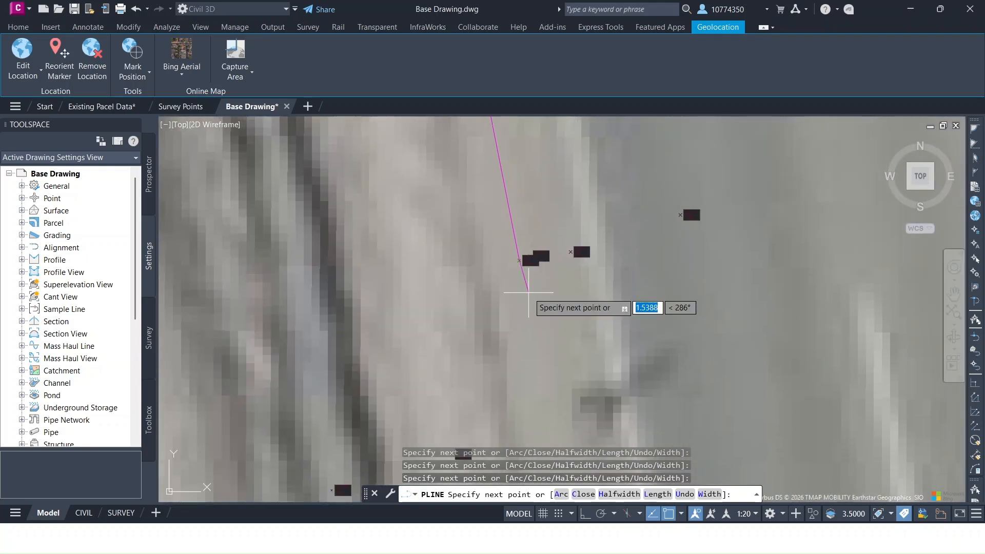
{"action": "middle_click_drag", "start_coordinate": [556, 383], "coordinate": [495, 251]}
{"action": "middle_click_drag", "start_coordinate": [525, 352], "coordinate": [507, 203]}
{"action": "scroll", "coordinate": [507, 203], "scroll_direction": "down", "scroll_amount": 2}
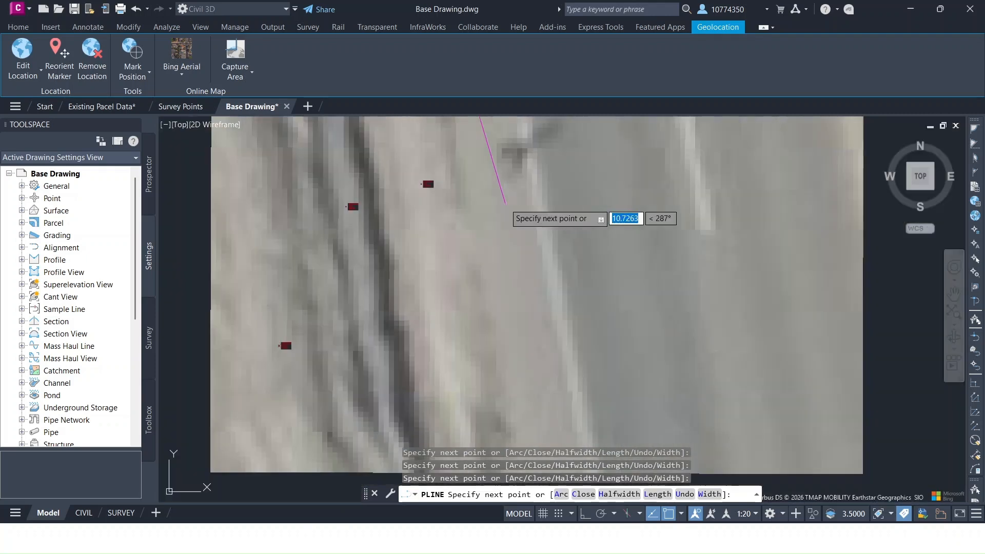
{"action": "scroll", "coordinate": [528, 327], "scroll_direction": "down", "scroll_amount": 4}
{"action": "scroll", "coordinate": [538, 436], "scroll_direction": "up", "scroll_amount": 10}
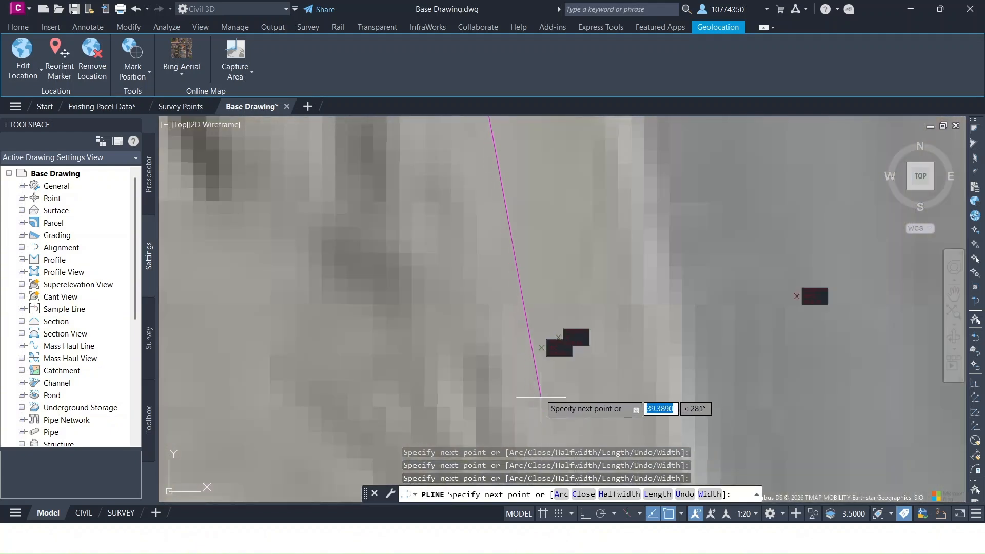
{"action": "left_click", "coordinate": [533, 334]}
{"action": "key", "text": "Return"}
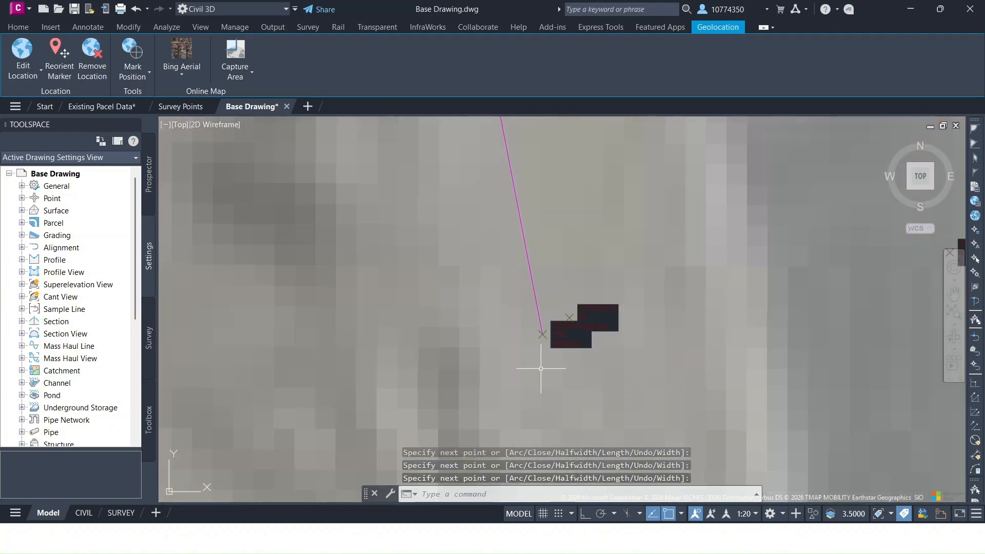
Step: Review the traced curb line against the aerial imagery, comparing it with the survey points and both sides of the road
{"action": "scroll", "coordinate": [540, 367], "scroll_direction": "down", "scroll_amount": 10}
{"action": "middle_click_drag", "start_coordinate": [528, 322], "coordinate": [577, 432]}
{"action": "mouse_move", "coordinate": [524, 143]}
{"action": "middle_mouse_down"}
{"action": "mouse_move", "coordinate": [564, 283]}
{"action": "mouse_move", "coordinate": [490, 235]}
{"action": "mouse_move", "coordinate": [566, 267]}
{"action": "middle_mouse_up"}
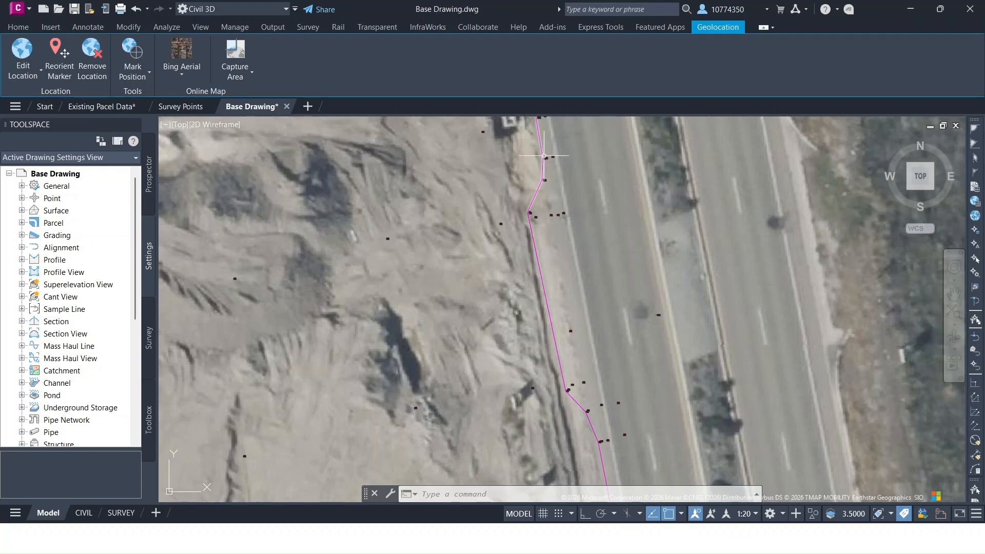
{"action": "middle_click_drag", "start_coordinate": [539, 143], "coordinate": [545, 253]}
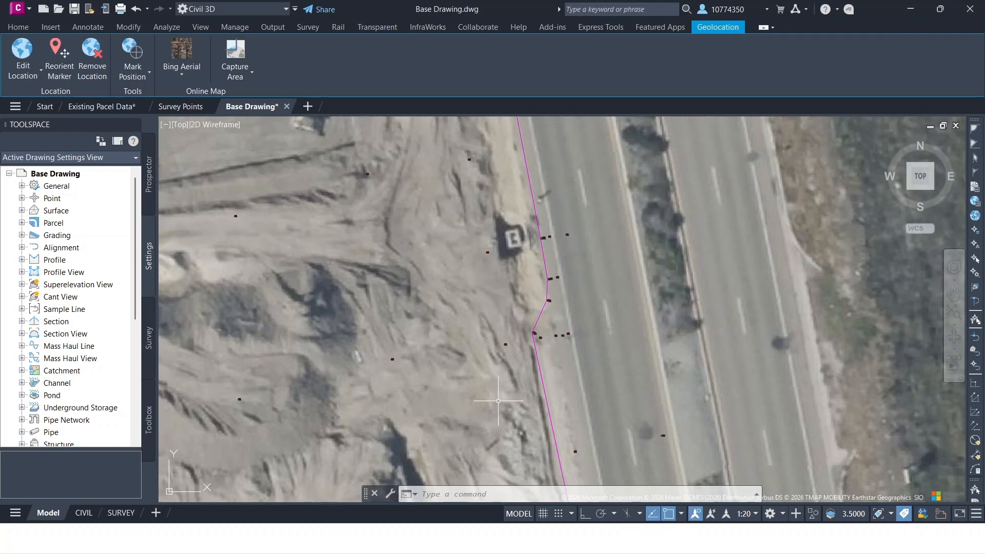
{"action": "middle_click_drag", "start_coordinate": [637, 372], "coordinate": [552, 248]}
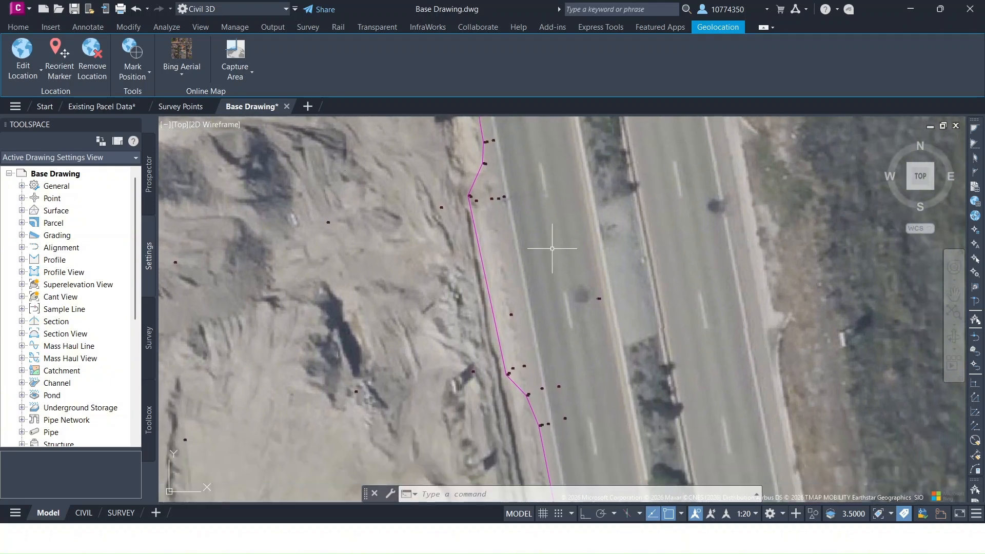
{"action": "mouse_move", "coordinate": [728, 211]}
{"action": "middle_mouse_down"}
{"action": "mouse_move", "coordinate": [640, 288]}
{"action": "mouse_move", "coordinate": [681, 248]}
{"action": "middle_mouse_up"}
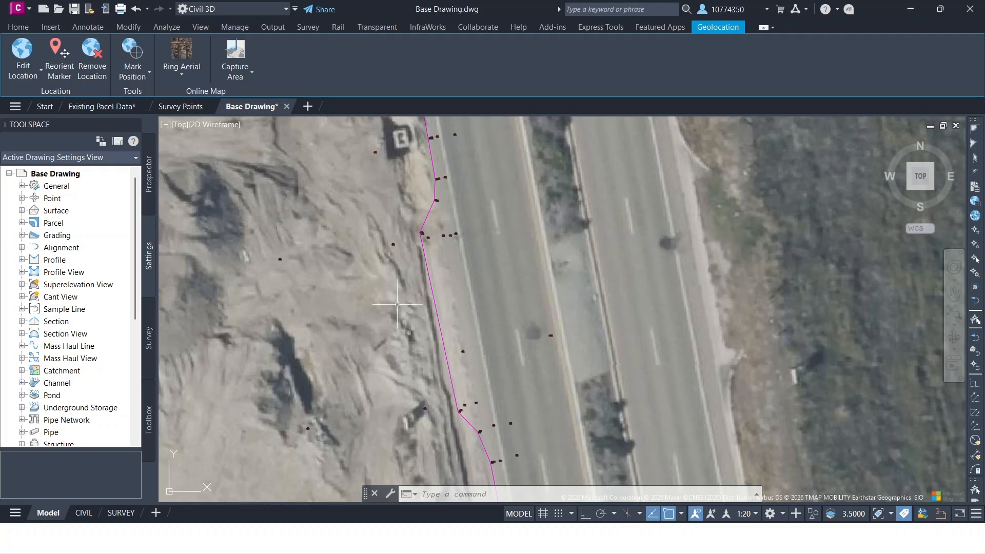
{"action": "middle_click_drag", "start_coordinate": [401, 303], "coordinate": [518, 339]}
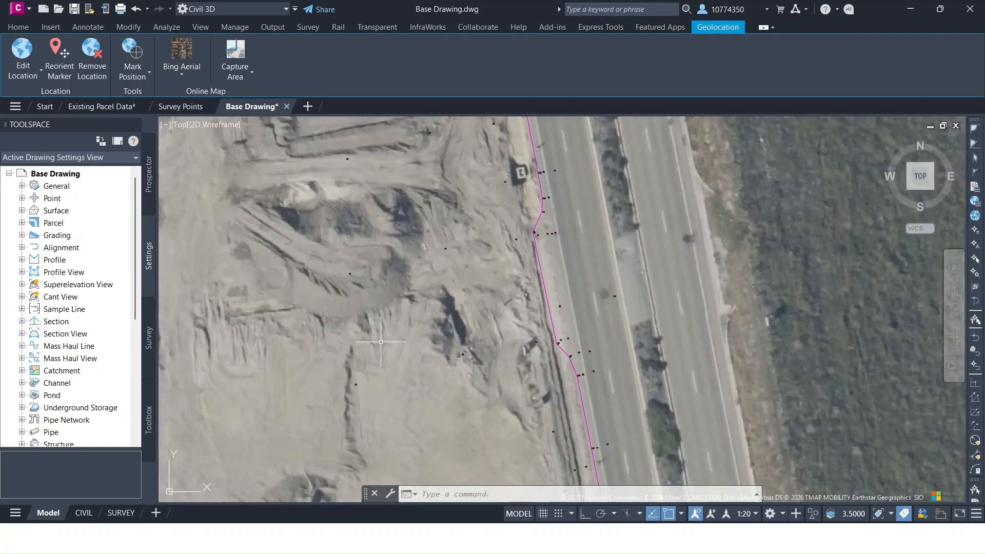
{"action": "left_click_drag", "start_coordinate": [522, 283], "coordinate": [268, 344]}
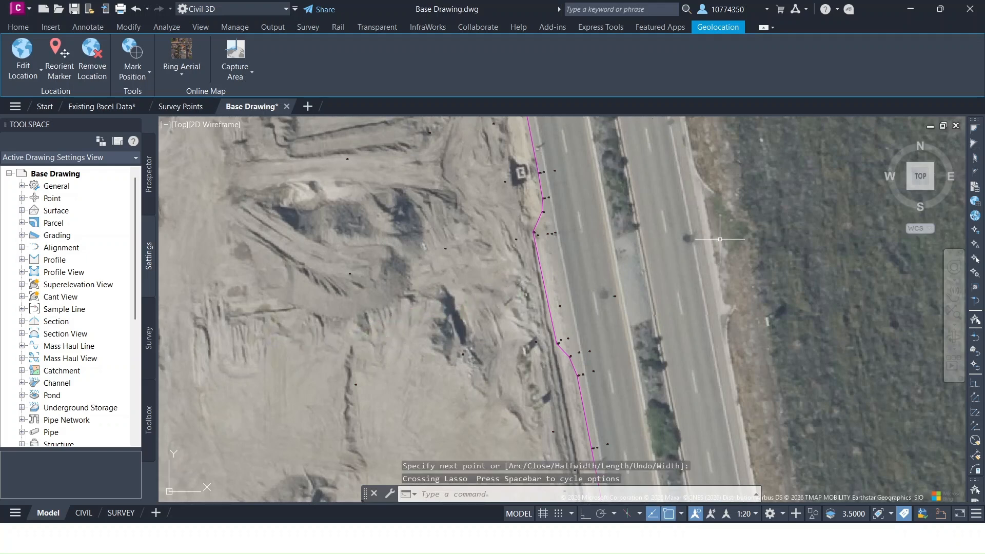
{"action": "middle_click_drag", "start_coordinate": [741, 244], "coordinate": [563, 273]}
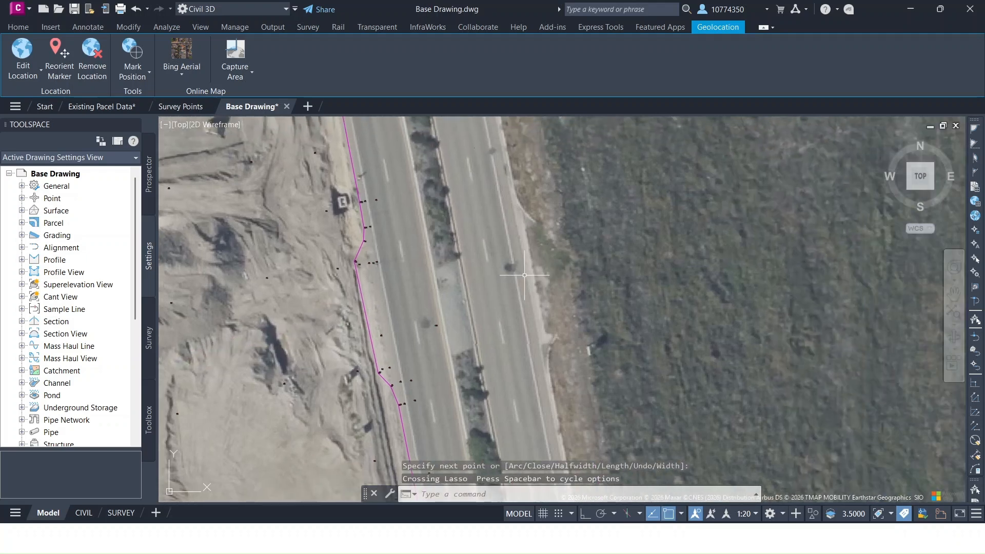
{"action": "mouse_move", "coordinate": [533, 266]}
{"action": "left_mouse_down"}
{"action": "mouse_move", "coordinate": [595, 298]}
{"action": "mouse_move", "coordinate": [667, 190]}
{"action": "mouse_move", "coordinate": [755, 175]}
{"action": "left_mouse_up"}
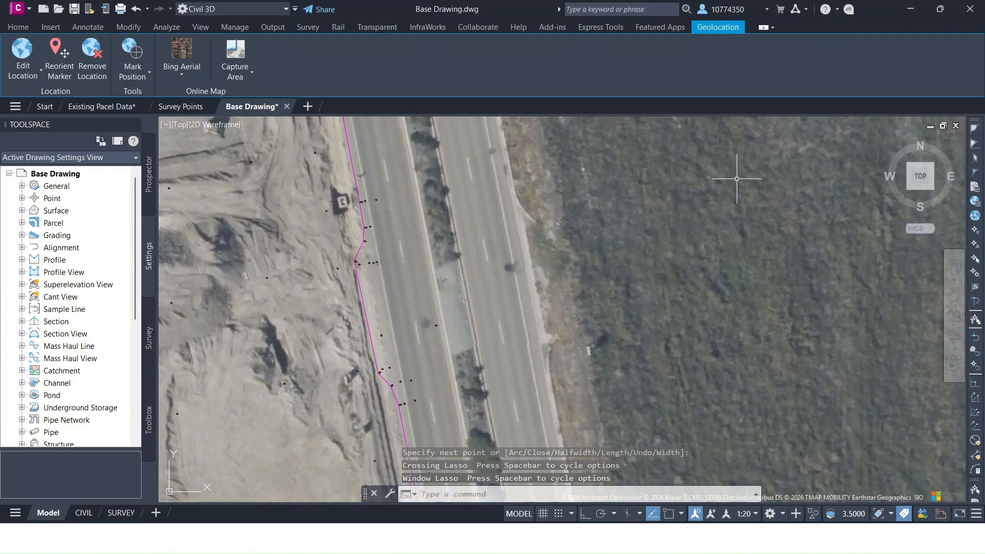
{"action": "middle_click_drag", "start_coordinate": [501, 284], "coordinate": [600, 233]}
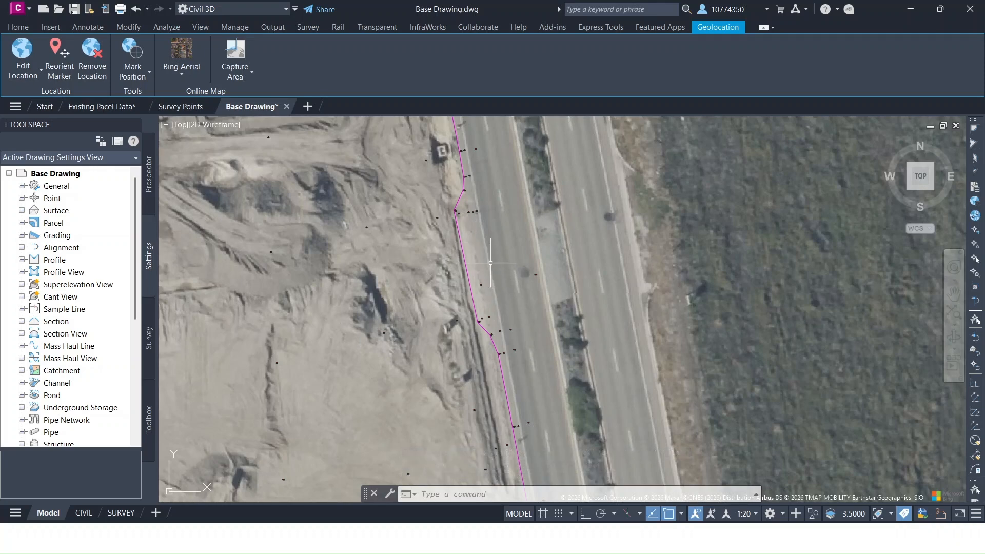
Step: Select the northern curb polyline and inspect its vertices where the line bends away from the road
{"action": "scroll", "coordinate": [464, 220], "scroll_direction": "up", "scroll_amount": 4}
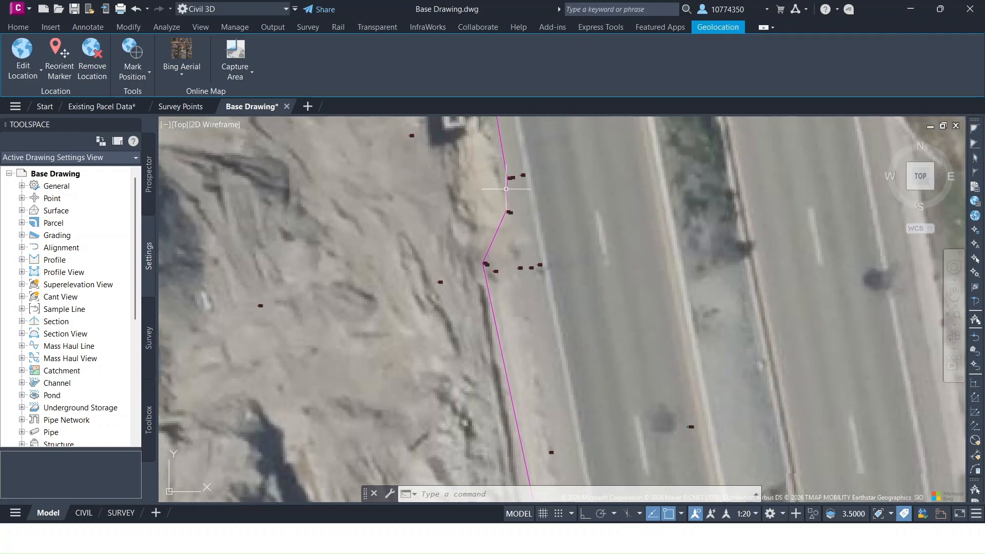
{"action": "scroll", "coordinate": [506, 189], "scroll_direction": "up", "scroll_amount": 4}
{"action": "left_click", "coordinate": [519, 183]}
{"action": "left_click", "coordinate": [486, 201]}
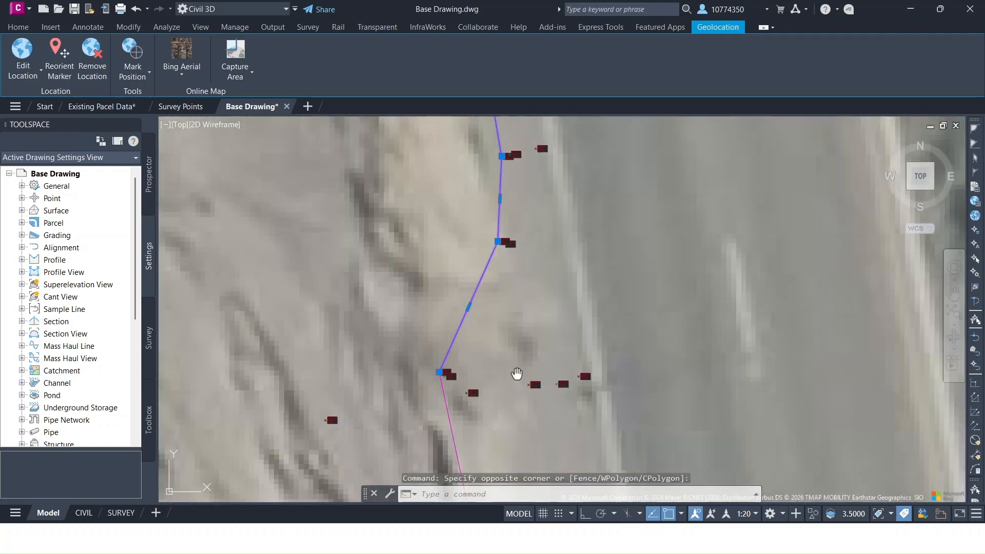
{"action": "scroll", "coordinate": [564, 283], "scroll_direction": "down", "scroll_amount": 5}
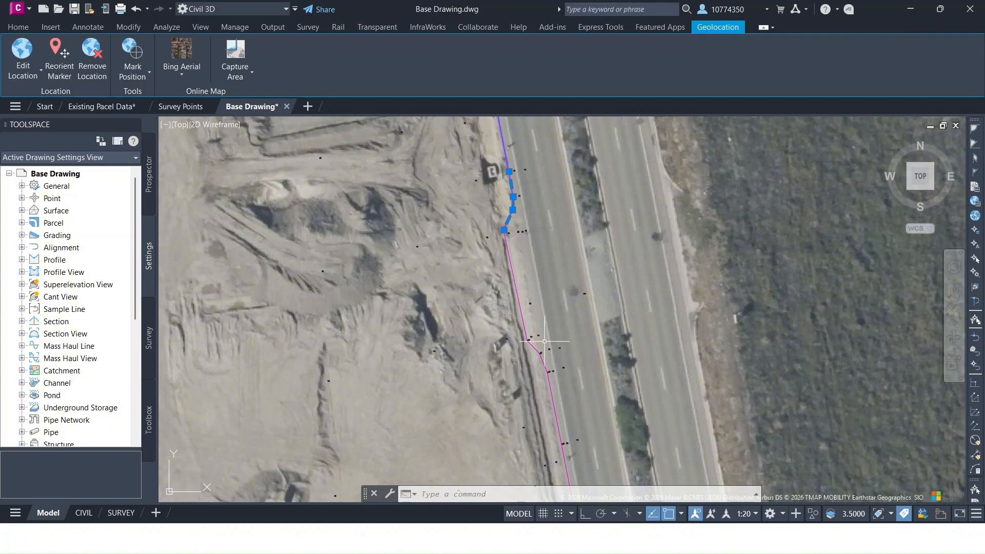
Step: Start a new polyline at the TBC point with elevation 4536.30, the southern end of the curb line
{"action": "scroll", "coordinate": [544, 341], "scroll_direction": "up", "scroll_amount": 5}
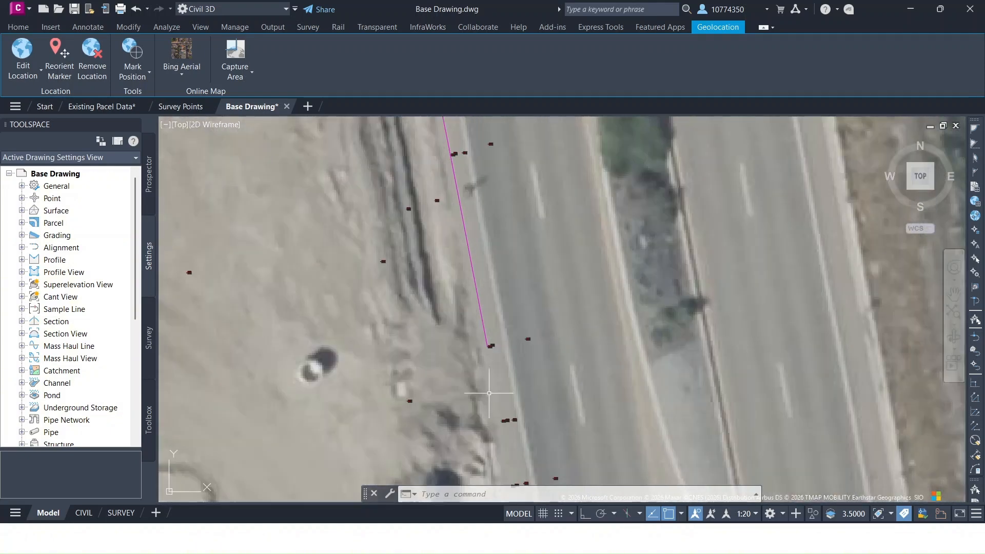
{"action": "middle_click_drag", "start_coordinate": [489, 394], "coordinate": [473, 297]}
{"action": "key", "text": "Escape"}
{"action": "key", "text": "Escape"}
{"action": "key", "text": "Escape"}
{"action": "type", "text": "pline"}
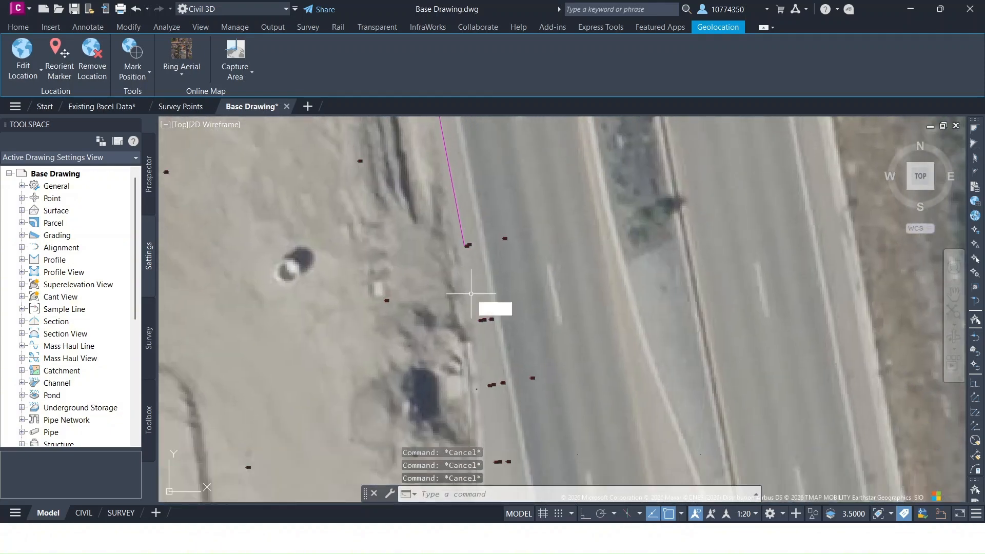
{"action": "key", "text": "Return"}
{"action": "scroll", "coordinate": [471, 293], "scroll_direction": "up", "scroll_amount": 5}
{"action": "scroll", "coordinate": [450, 228], "scroll_direction": "up", "scroll_amount": 4}
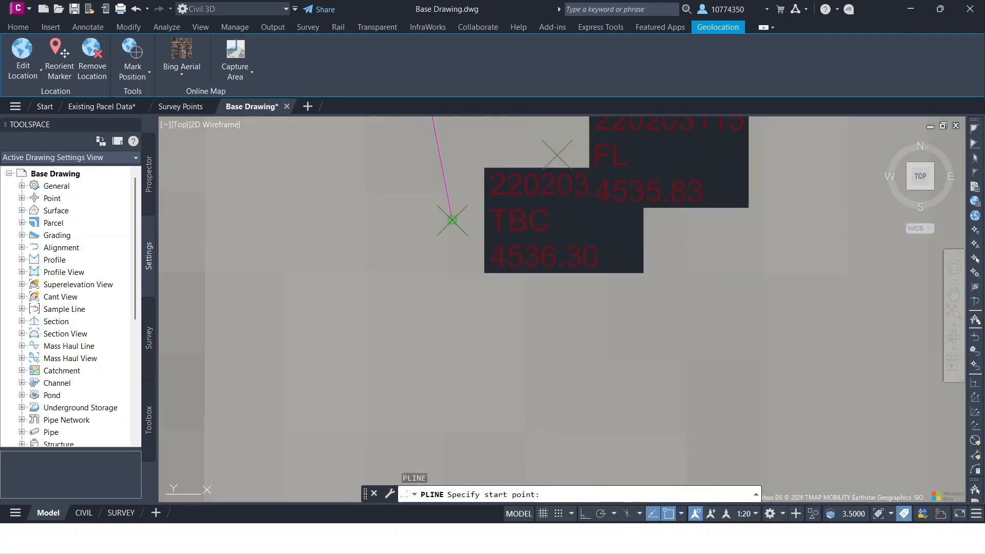
{"action": "left_click", "coordinate": [452, 221]}
Step: Extend the polyline through TBC point 220203119 and on to TBC point 220203121
{"action": "scroll", "coordinate": [543, 341], "scroll_direction": "down", "scroll_amount": 5}
{"action": "middle_click_drag", "start_coordinate": [544, 341], "coordinate": [510, 205]}
{"action": "scroll", "coordinate": [525, 285], "scroll_direction": "up", "scroll_amount": 4}
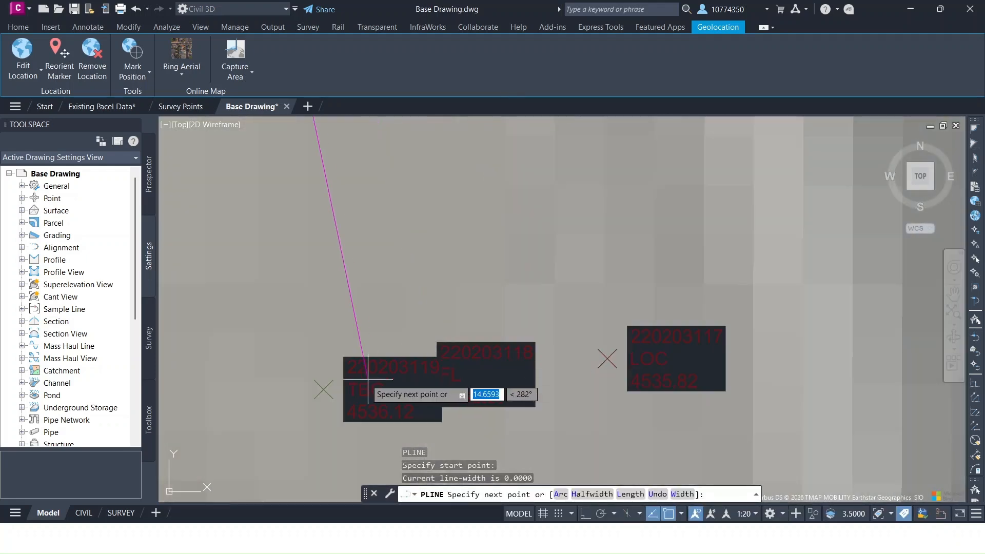
{"action": "left_click", "coordinate": [321, 390]}
{"action": "scroll", "coordinate": [516, 225], "scroll_direction": "down", "scroll_amount": 6}
{"action": "scroll", "coordinate": [515, 339], "scroll_direction": "up", "scroll_amount": 6}
{"action": "left_click", "coordinate": [562, 315]}
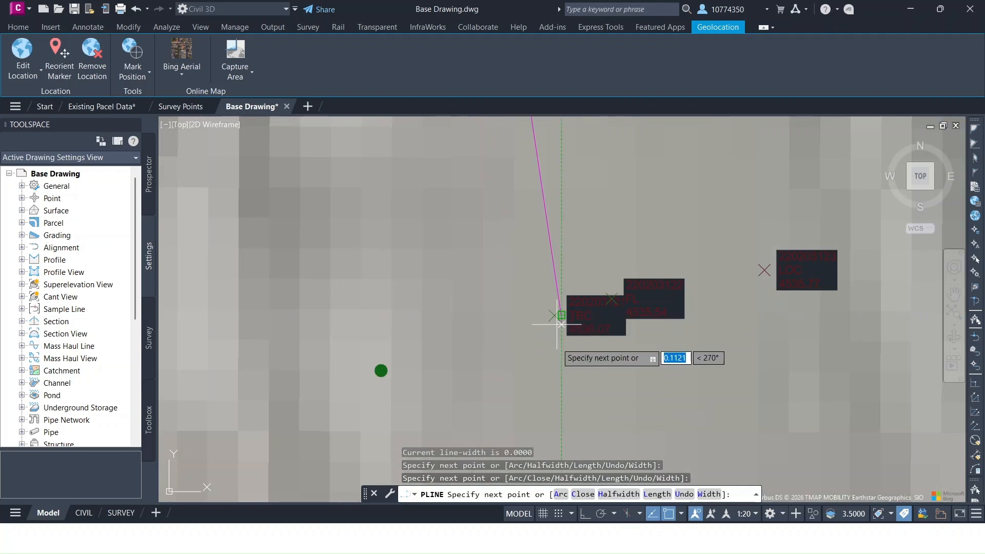
Step: End the polyline and stretch its last vertex onto the node of TBC point 220203121
{"action": "key", "text": "Escape"}
{"action": "left_click", "coordinate": [579, 267]}
{"action": "left_click", "coordinate": [561, 315]}
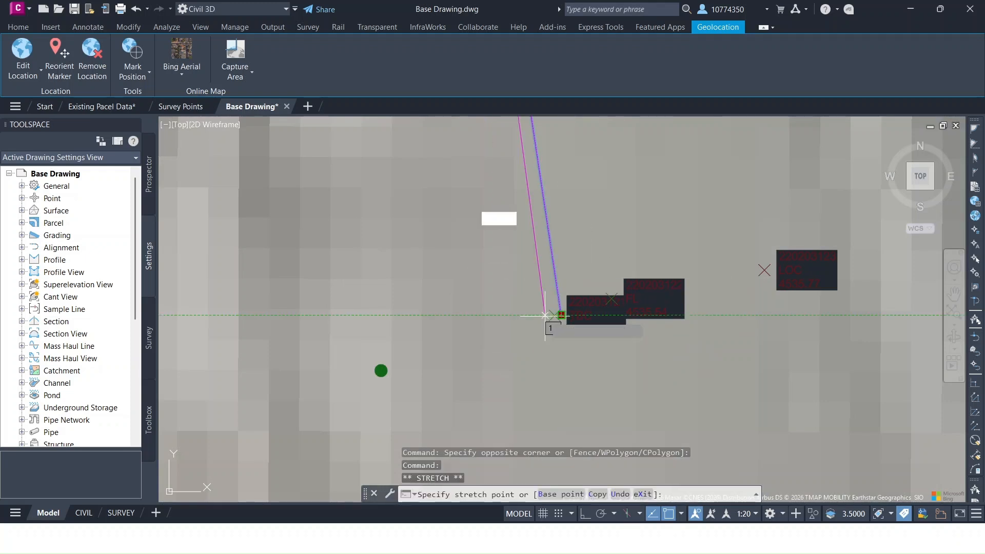
{"action": "scroll", "coordinate": [558, 308], "scroll_direction": "up", "scroll_amount": 3}
{"action": "key", "text": "Escape"}
{"action": "key", "text": "Escape"}
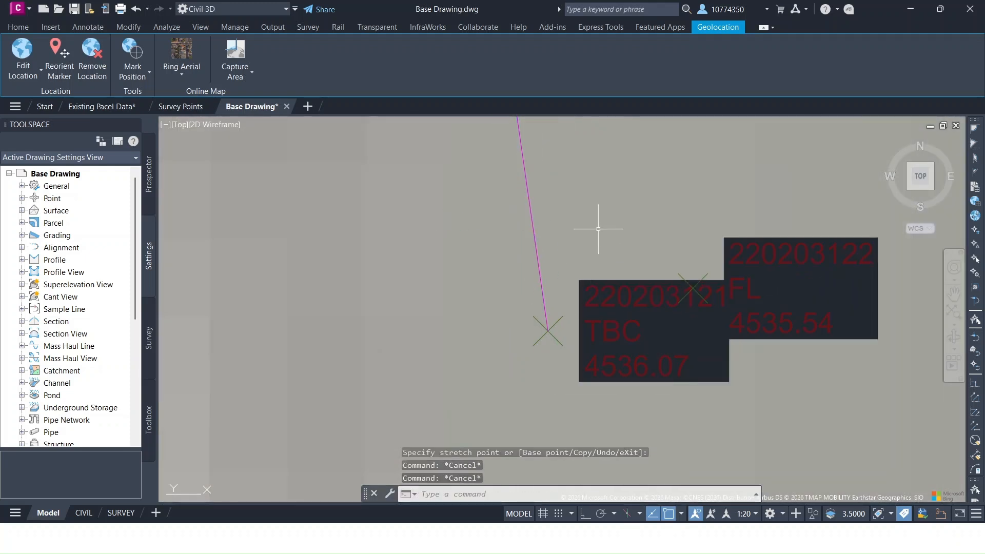
Step: Start another polyline at TBC point 220203121 and extend it south to TBC point 220203127
{"action": "type", "text": "pl"}
{"action": "key", "text": "Return"}
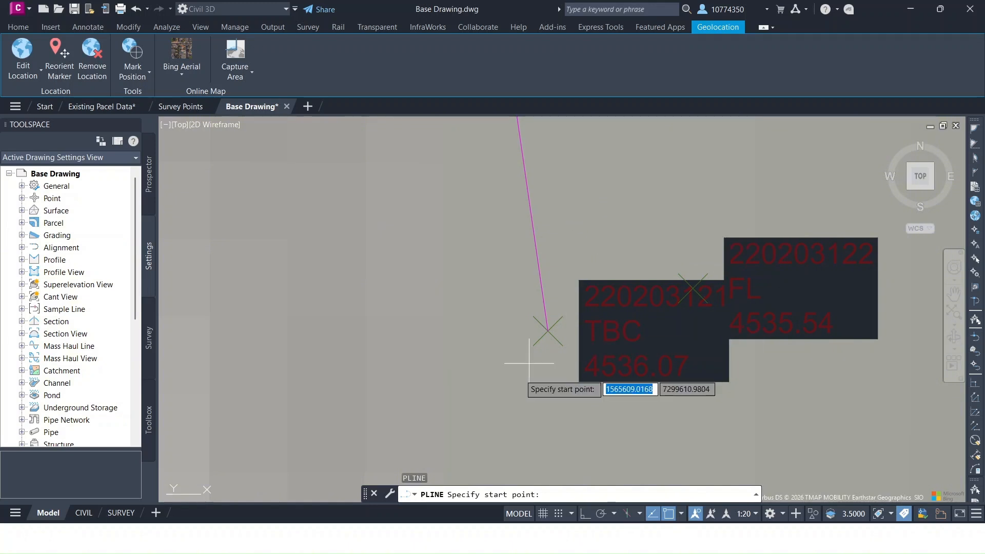
{"action": "left_click", "coordinate": [535, 341]}
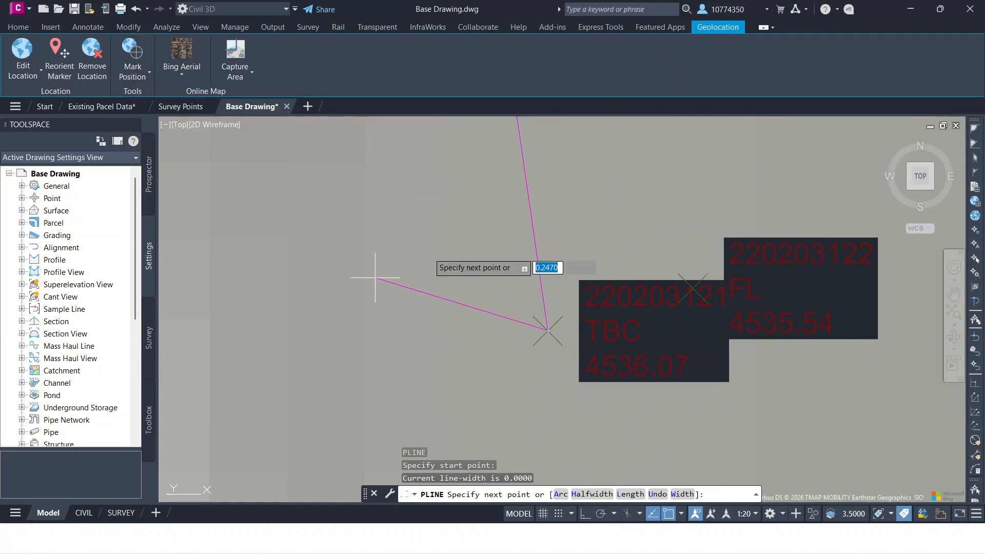
{"action": "left_click", "coordinate": [191, 76]}
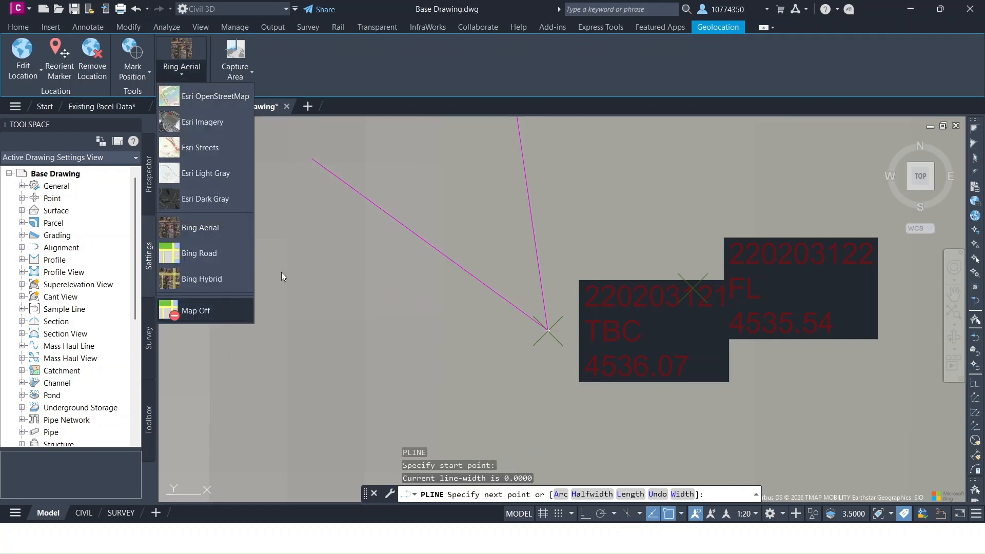
{"action": "left_click", "coordinate": [473, 223]}
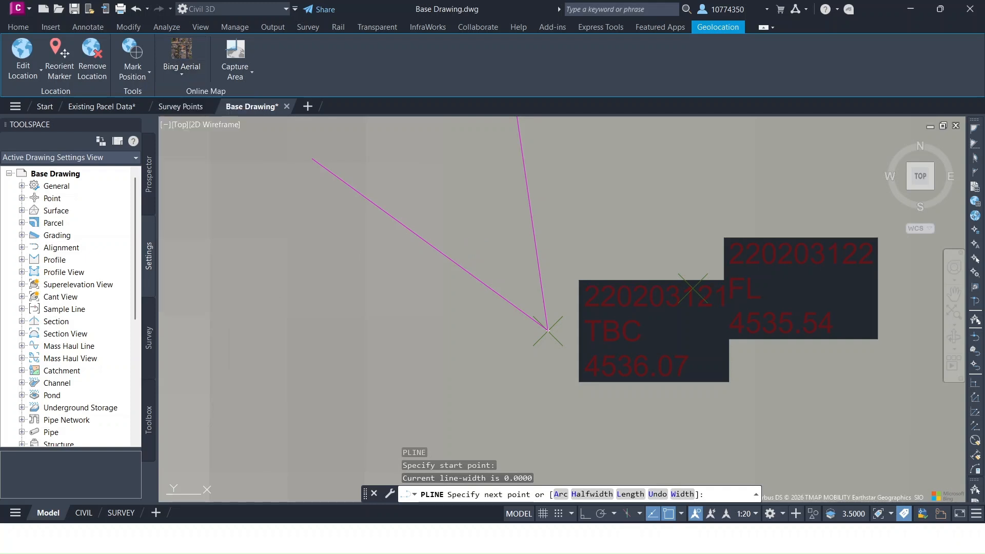
{"action": "scroll", "coordinate": [484, 276], "scroll_direction": "down", "scroll_amount": 8}
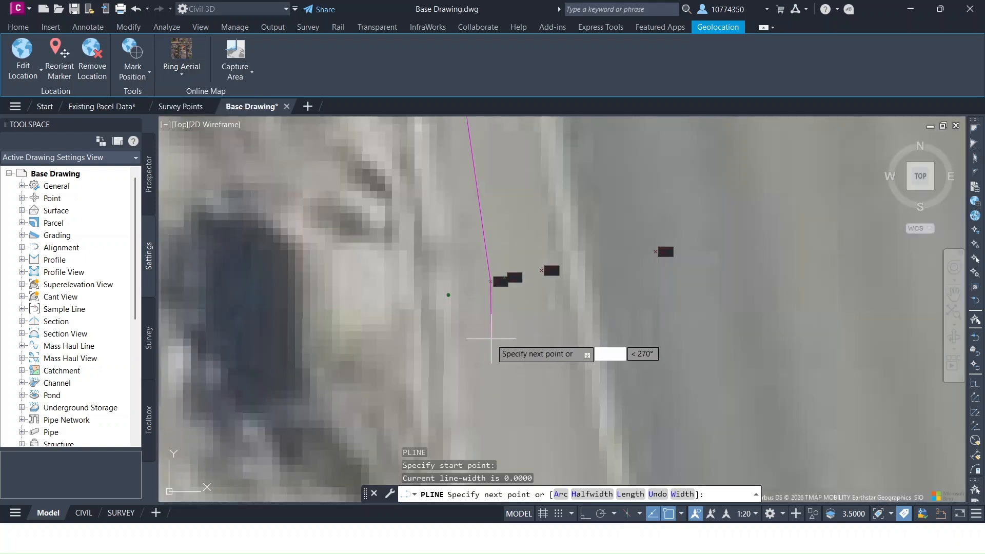
{"action": "middle_click_drag", "start_coordinate": [514, 380], "coordinate": [464, 262]}
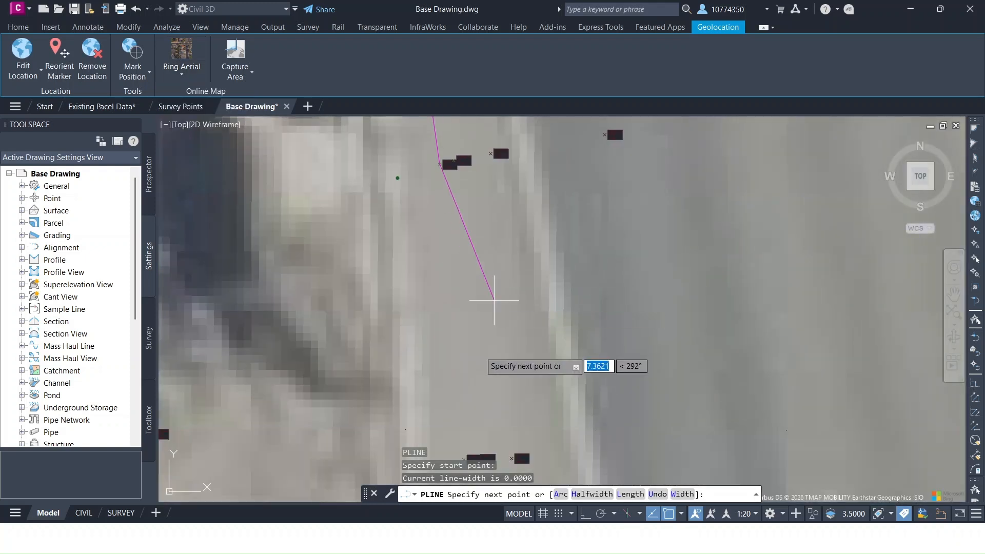
{"action": "middle_click_drag", "start_coordinate": [476, 387], "coordinate": [520, 157]}
{"action": "scroll", "coordinate": [508, 236], "scroll_direction": "up", "scroll_amount": 8}
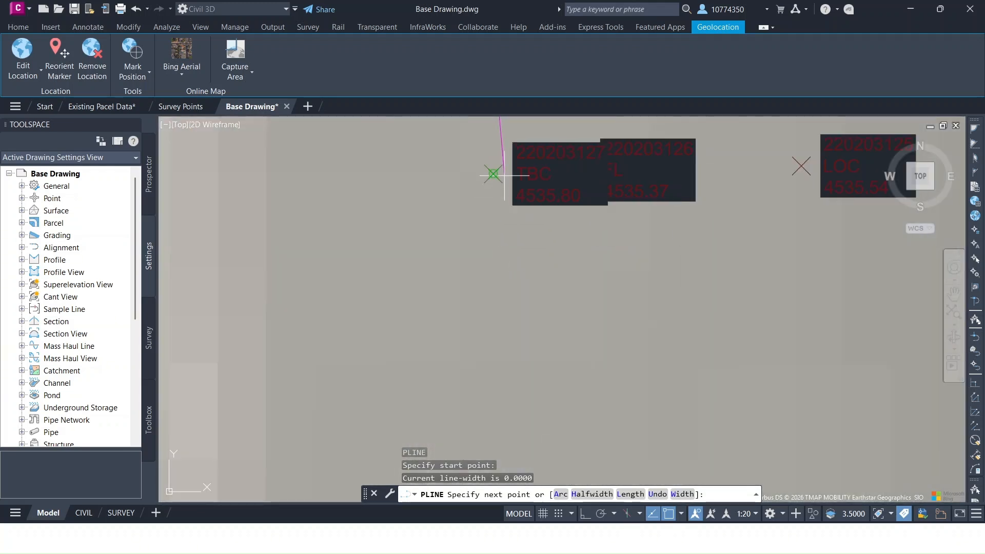
{"action": "left_click", "coordinate": [505, 177]}
Step: Extend the polyline along the road edge through the next two TBC points south of point 220203127
{"action": "scroll", "coordinate": [533, 368], "scroll_direction": "down", "scroll_amount": 5}
{"action": "middle_click_drag", "start_coordinate": [532, 367], "coordinate": [554, 206]}
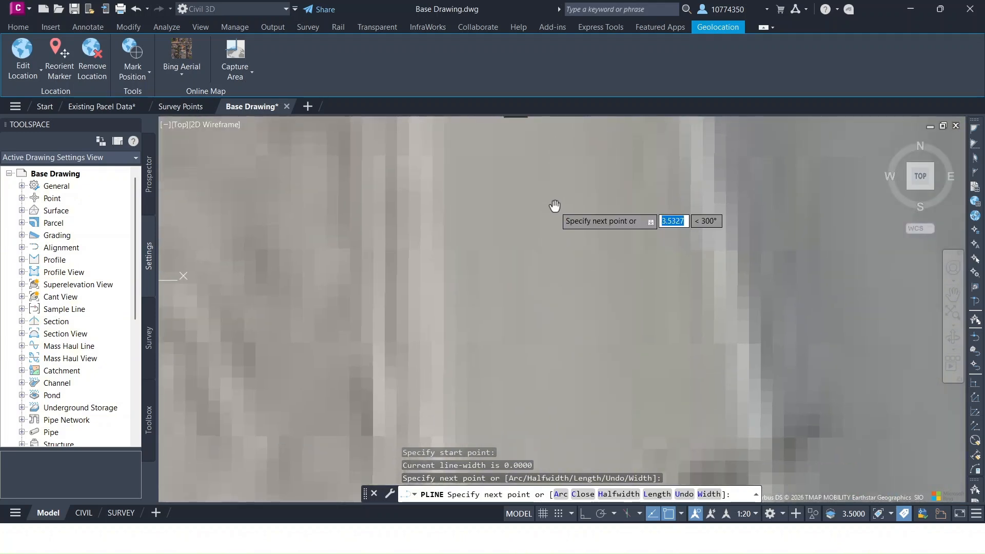
{"action": "middle_click_drag", "start_coordinate": [562, 379], "coordinate": [563, 207]}
{"action": "scroll", "coordinate": [519, 341], "scroll_direction": "up", "scroll_amount": 5}
{"action": "left_click", "coordinate": [517, 315]}
{"action": "scroll", "coordinate": [524, 370], "scroll_direction": "down", "scroll_amount": 8}
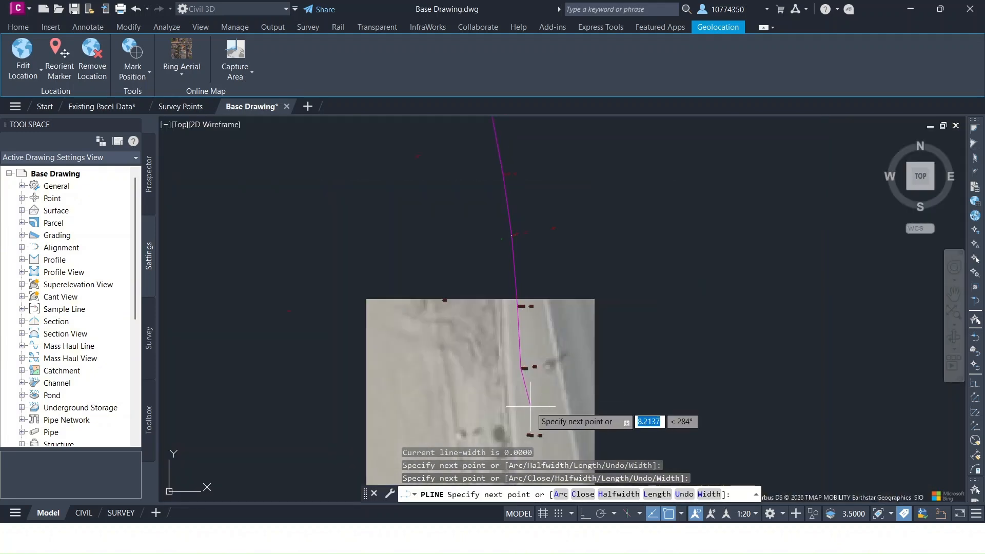
{"action": "middle_click_drag", "start_coordinate": [530, 437], "coordinate": [521, 290]}
{"action": "scroll", "coordinate": [521, 295], "scroll_direction": "up", "scroll_amount": 8}
{"action": "left_click", "coordinate": [566, 202]}
Step: Continue the polyline to the third TBC point south of point 220203127
{"action": "scroll", "coordinate": [550, 327], "scroll_direction": "down", "scroll_amount": 2}
{"action": "scroll", "coordinate": [550, 328], "scroll_direction": "down", "scroll_amount": 6}
{"action": "middle_click_drag", "start_coordinate": [540, 408], "coordinate": [475, 149]}
{"action": "scroll", "coordinate": [506, 290], "scroll_direction": "up", "scroll_amount": 8}
{"action": "left_click", "coordinate": [503, 251]}
Step: Extend the polyline south to TBC point 220203141, bypassing the BCL point beside it
{"action": "scroll", "coordinate": [525, 318], "scroll_direction": "down", "scroll_amount": 8}
{"action": "scroll", "coordinate": [537, 371], "scroll_direction": "down", "scroll_amount": 3}
{"action": "middle_click_drag", "start_coordinate": [539, 401], "coordinate": [474, 201]}
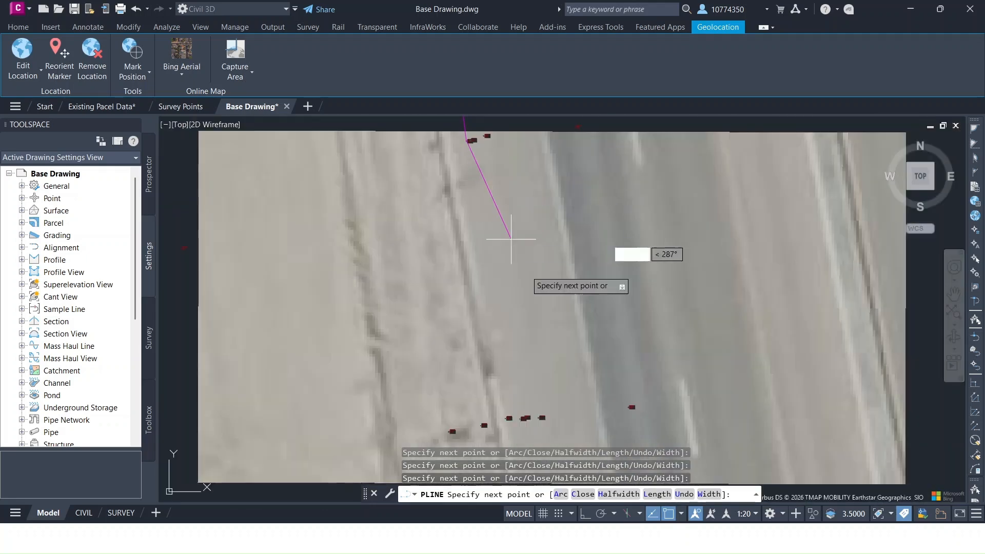
{"action": "scroll", "coordinate": [505, 417], "scroll_direction": "up", "scroll_amount": 7}
{"action": "middle_click_drag", "start_coordinate": [505, 417], "coordinate": [488, 288]}
{"action": "scroll", "coordinate": [523, 311], "scroll_direction": "up", "scroll_amount": 6}
{"action": "left_click", "coordinate": [688, 246]}
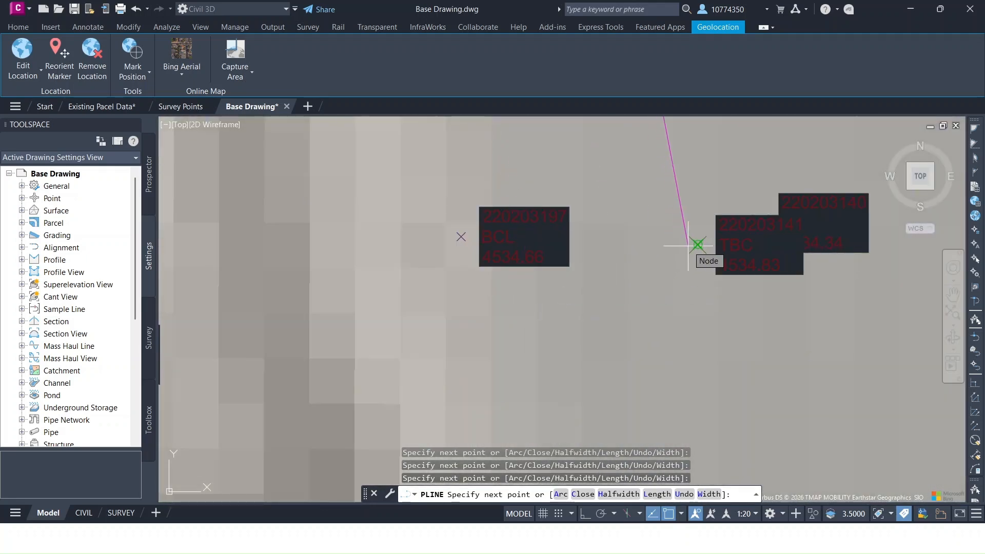
Step: Extend the polyline south along the road edge through the next two TBC points beyond point 220203141
{"action": "scroll", "coordinate": [726, 352], "scroll_direction": "down", "scroll_amount": 5}
{"action": "middle_click_drag", "start_coordinate": [726, 352], "coordinate": [605, 286]}
{"action": "scroll", "coordinate": [605, 286], "scroll_direction": "up", "scroll_amount": 6}
{"action": "scroll", "coordinate": [606, 363], "scroll_direction": "down", "scroll_amount": 2}
{"action": "middle_click_drag", "start_coordinate": [593, 416], "coordinate": [561, 319]}
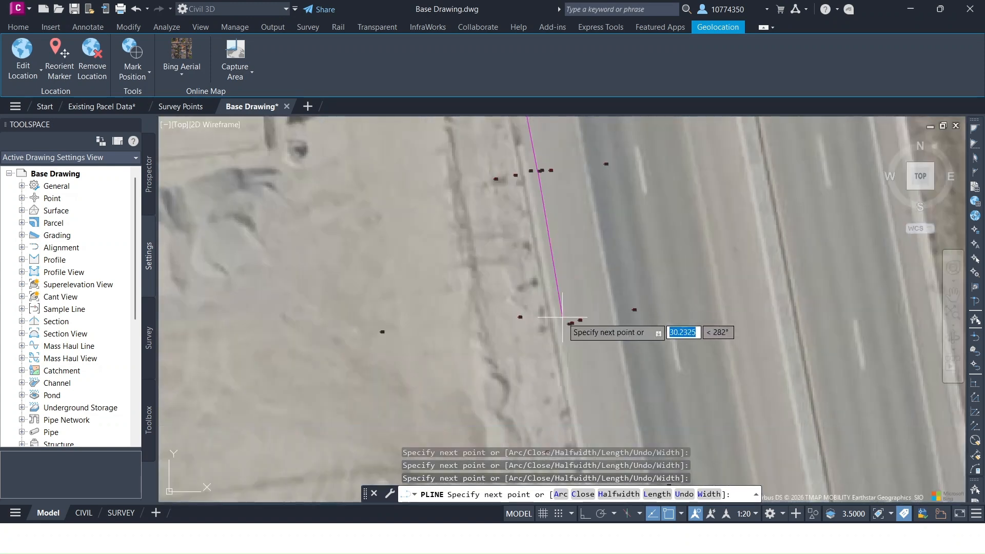
{"action": "scroll", "coordinate": [567, 325], "scroll_direction": "up", "scroll_amount": 9}
{"action": "left_click", "coordinate": [618, 288]}
{"action": "scroll", "coordinate": [635, 349], "scroll_direction": "down", "scroll_amount": 6}
{"action": "middle_click_drag", "start_coordinate": [636, 355], "coordinate": [488, 142]}
{"action": "middle_click_drag", "start_coordinate": [559, 441], "coordinate": [502, 259]}
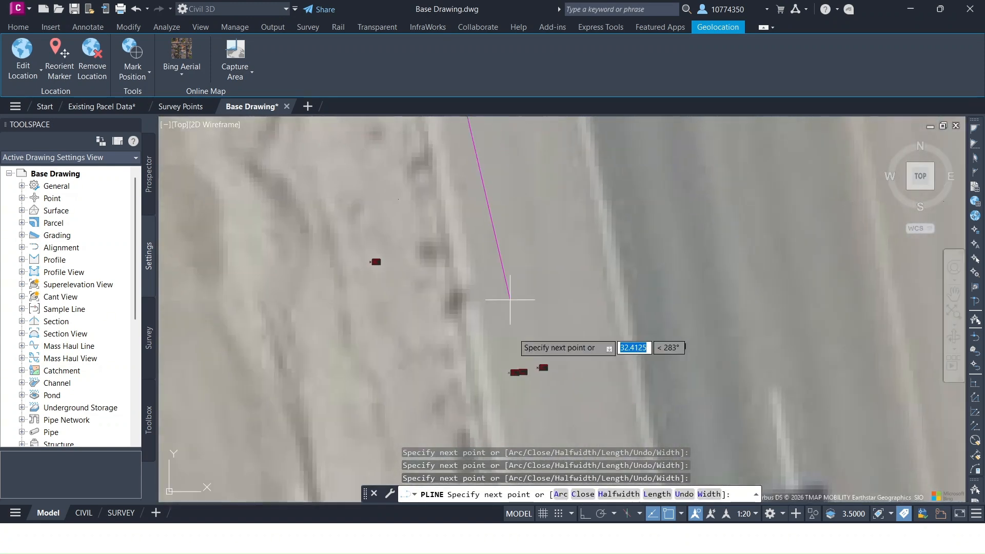
{"action": "scroll", "coordinate": [505, 376], "scroll_direction": "up", "scroll_amount": 9}
{"action": "left_click", "coordinate": [540, 355]}
Step: Continue the polyline through one more TBC point to TBC point 220203161 and end it there
{"action": "scroll", "coordinate": [592, 364], "scroll_direction": "down", "scroll_amount": 4}
{"action": "middle_click_drag", "start_coordinate": [612, 411], "coordinate": [538, 206]}
{"action": "scroll", "coordinate": [539, 205], "scroll_direction": "down", "scroll_amount": 8}
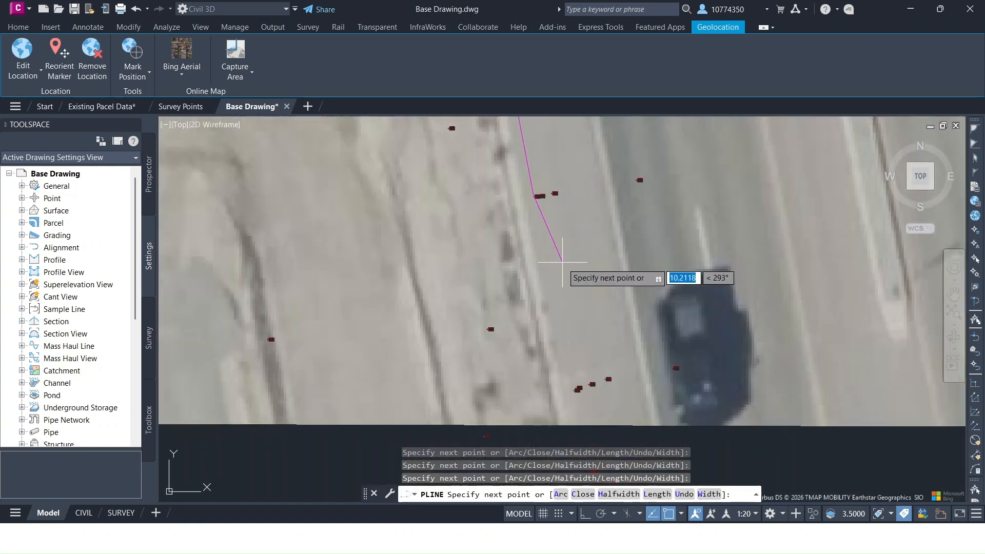
{"action": "scroll", "coordinate": [576, 395], "scroll_direction": "up", "scroll_amount": 12}
{"action": "left_click", "coordinate": [535, 336]}
{"action": "scroll", "coordinate": [541, 370], "scroll_direction": "down", "scroll_amount": 8}
{"action": "middle_click_drag", "start_coordinate": [545, 403], "coordinate": [518, 216]}
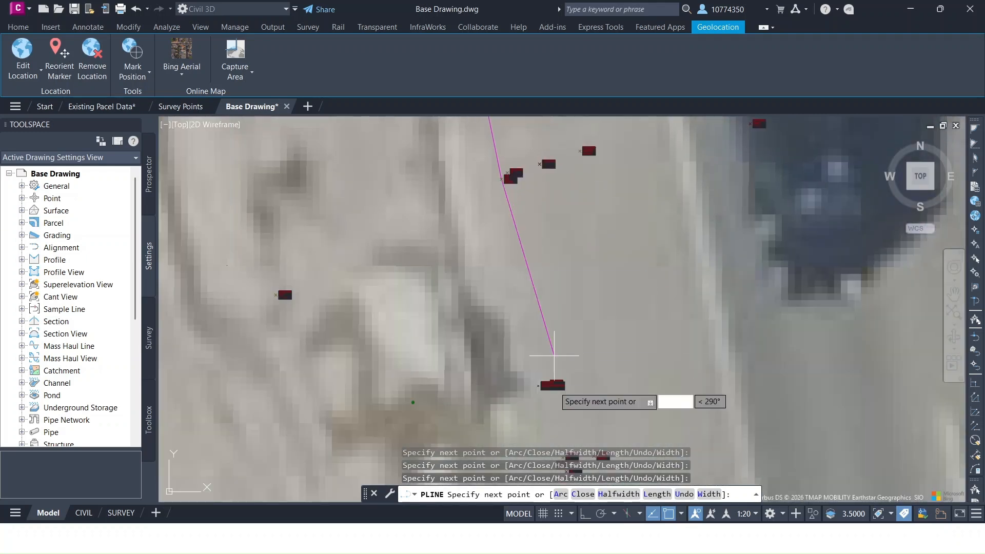
{"action": "scroll", "coordinate": [546, 408], "scroll_direction": "up", "scroll_amount": 8}
{"action": "left_click", "coordinate": [500, 262]}
{"action": "scroll", "coordinate": [533, 358], "scroll_direction": "down", "scroll_amount": 4}
{"action": "middle_click_drag", "start_coordinate": [538, 385], "coordinate": [468, 259]}
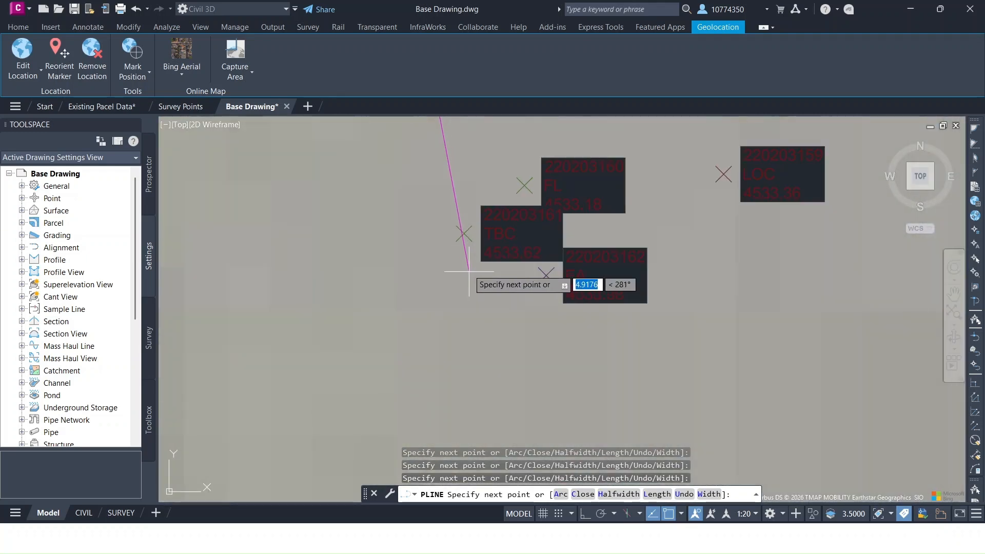
{"action": "scroll", "coordinate": [492, 297], "scroll_direction": "down", "scroll_amount": 8}
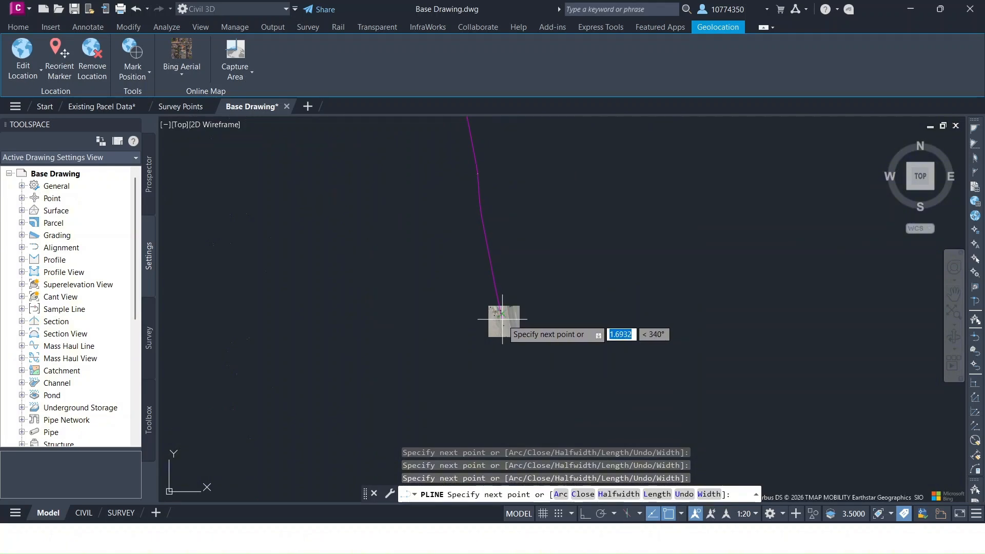
{"action": "scroll", "coordinate": [507, 316], "scroll_direction": "up", "scroll_amount": 5}
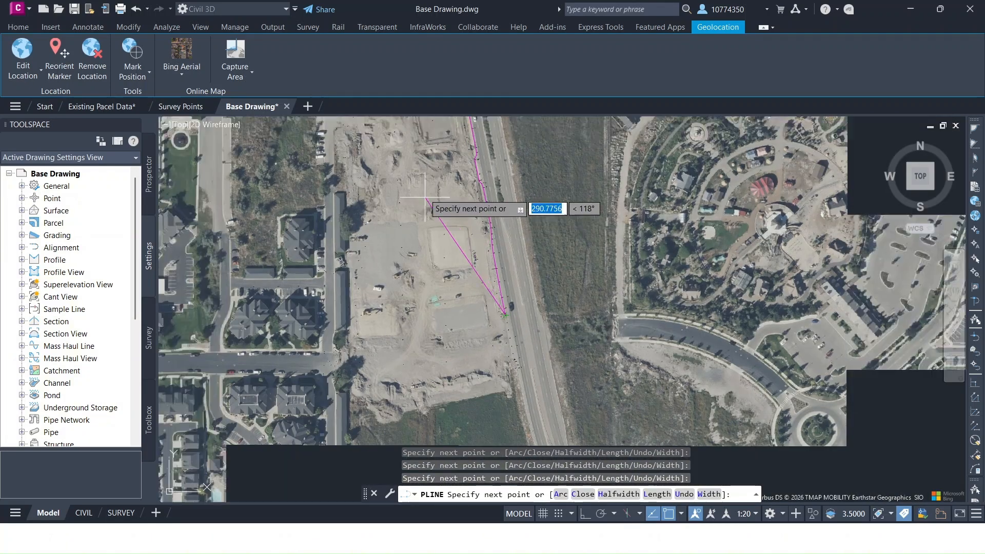
{"action": "key", "text": "Return"}
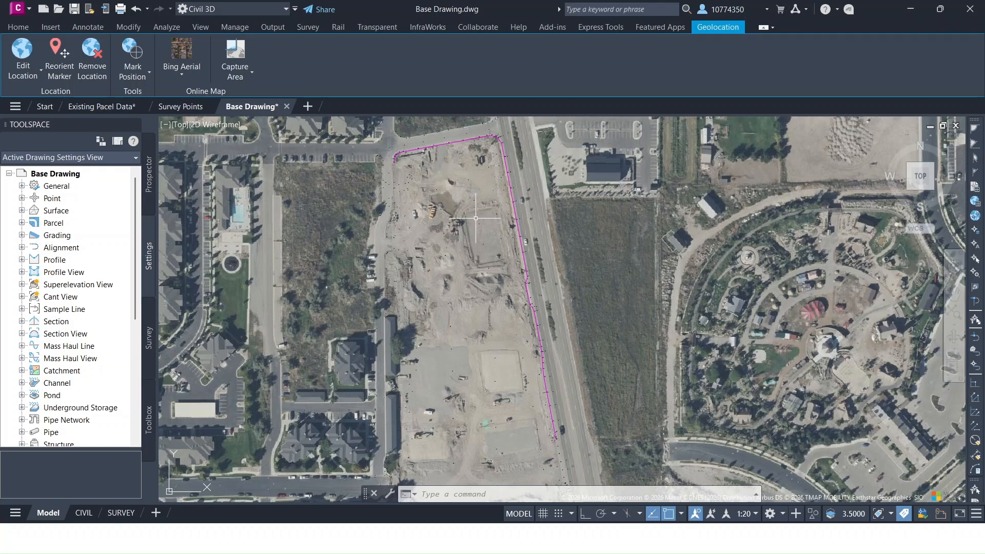
{"action": "mouse_move", "coordinate": [479, 170]}
{"action": "left_mouse_down"}
{"action": "mouse_move", "coordinate": [462, 251]}
{"action": "mouse_move", "coordinate": [408, 292]}
{"action": "mouse_move", "coordinate": [410, 166]}
{"action": "left_mouse_up"}
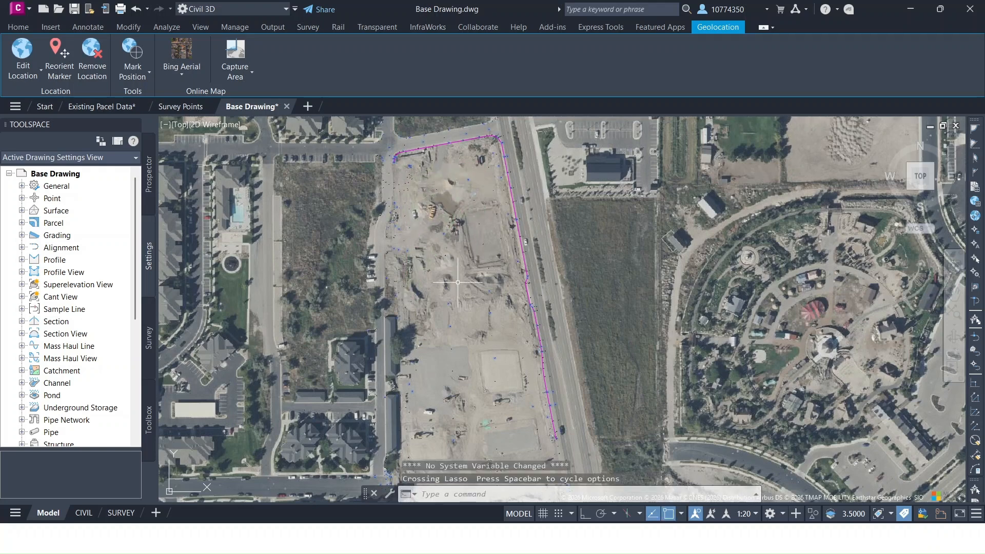
{"action": "left_click", "coordinate": [509, 326]}
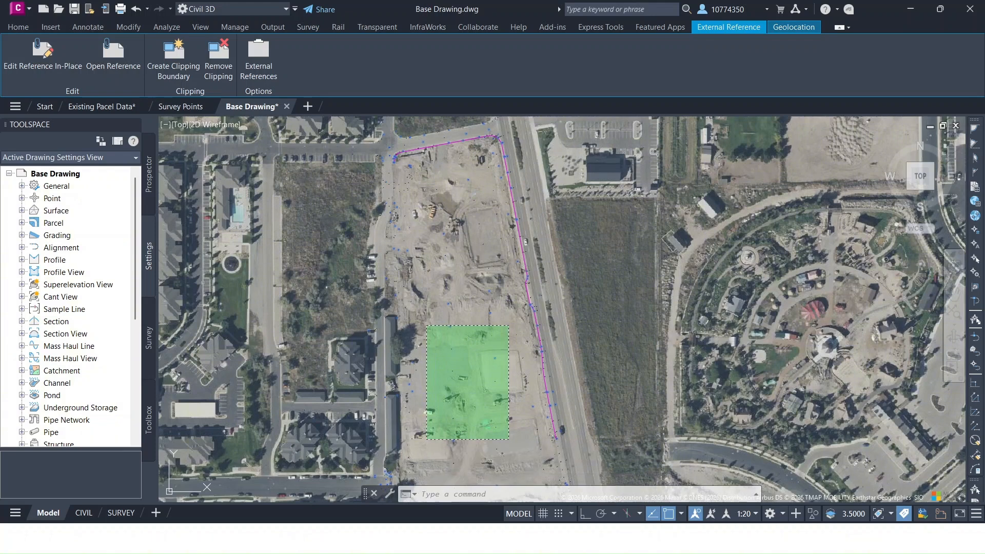
{"action": "key", "text": "Escape"}
{"action": "key", "text": "Escape"}
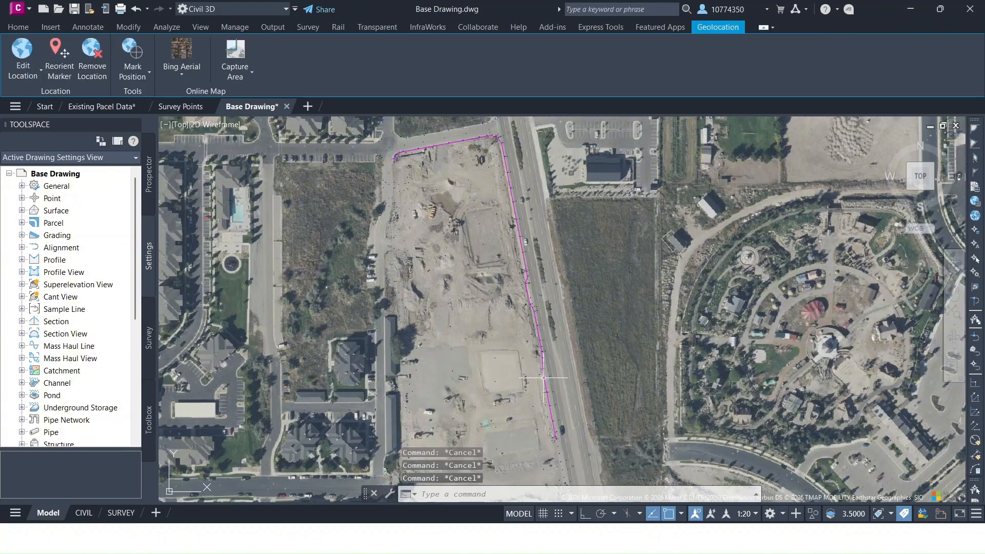
{"action": "middle_click_drag", "start_coordinate": [576, 421], "coordinate": [524, 283]}
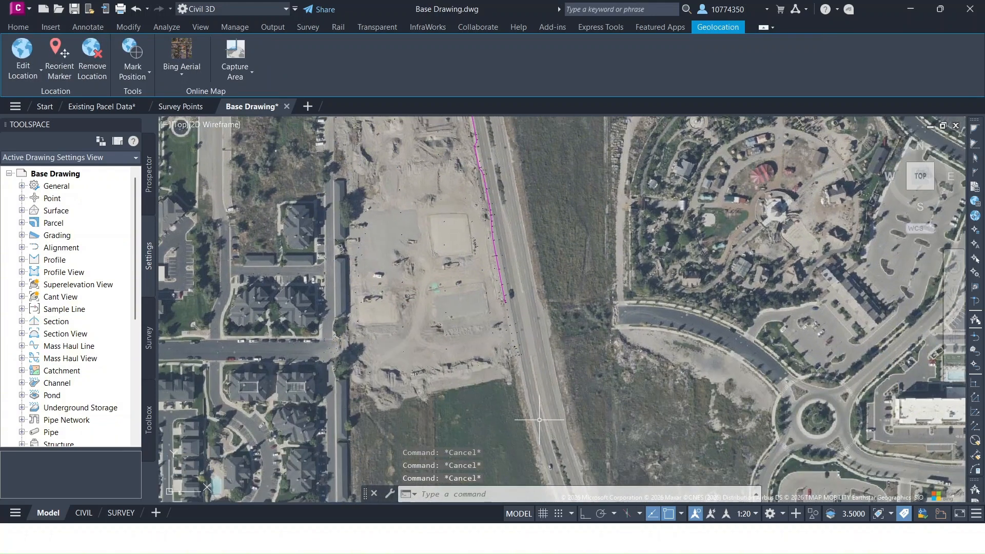
{"action": "middle_click_drag", "start_coordinate": [491, 190], "coordinate": [524, 351]}
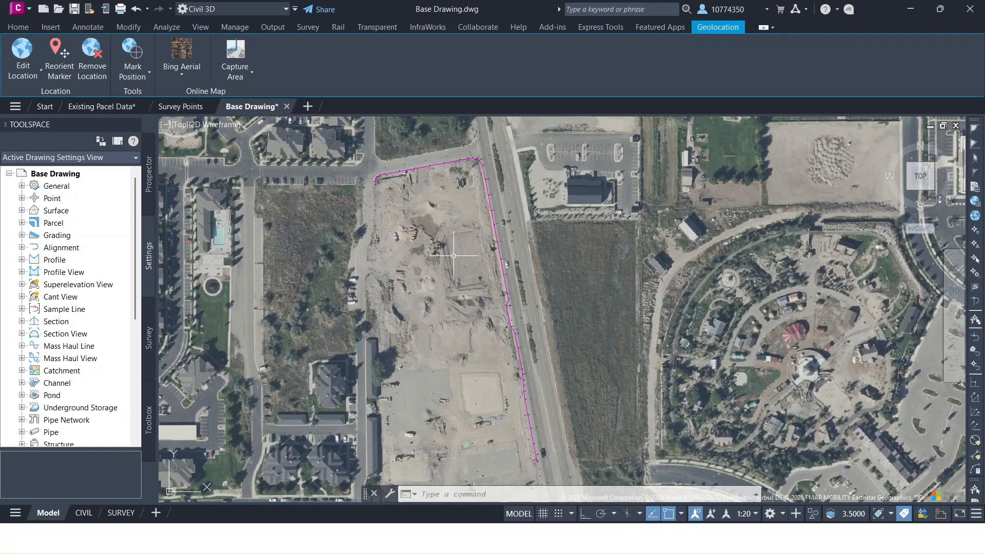
Step: Attach the Existing Pacel Data drawing to the base drawing as an overlay external reference with a relative path
{"action": "key", "text": "Escape"}
{"action": "key", "text": "Escape"}
{"action": "key", "text": "Escape"}
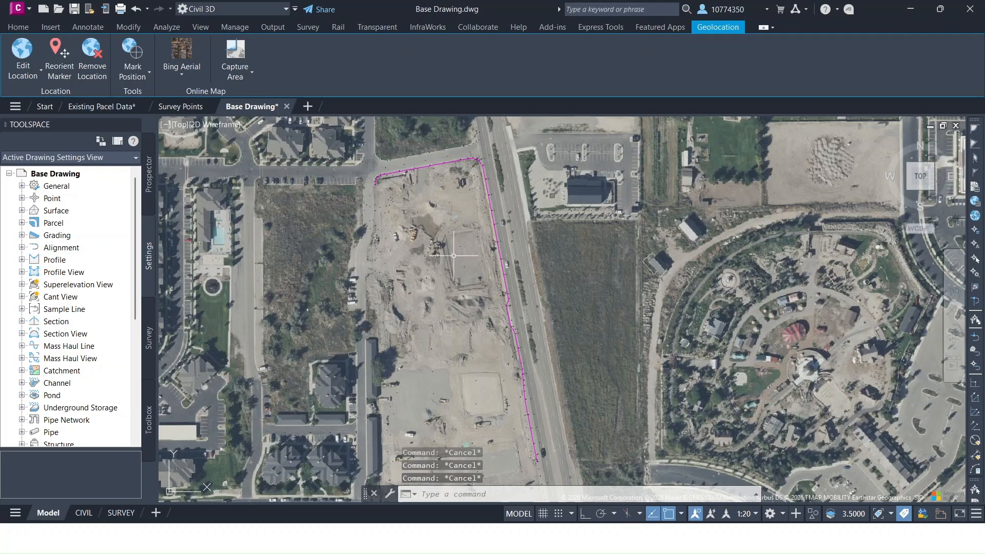
{"action": "type", "text": "xref"}
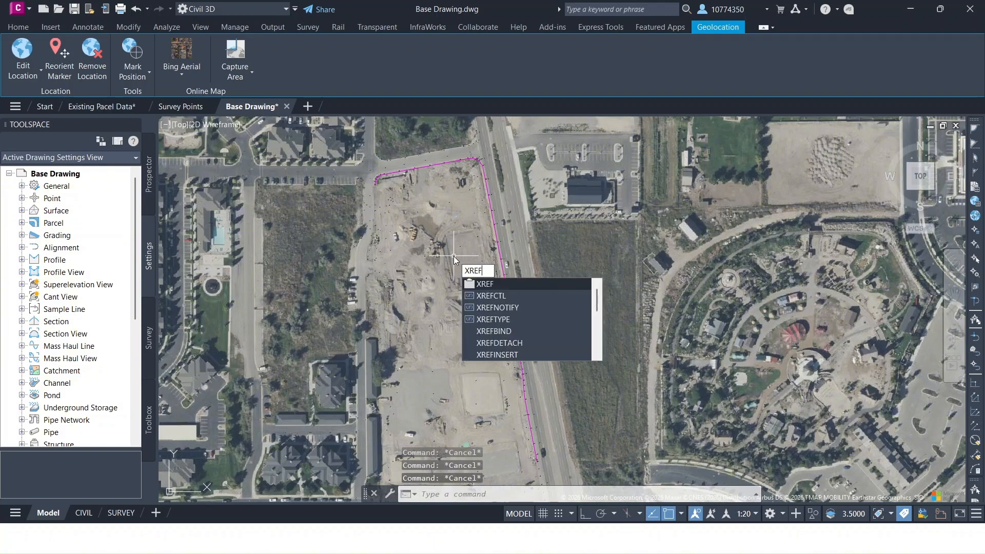
{"action": "key", "text": "Return"}
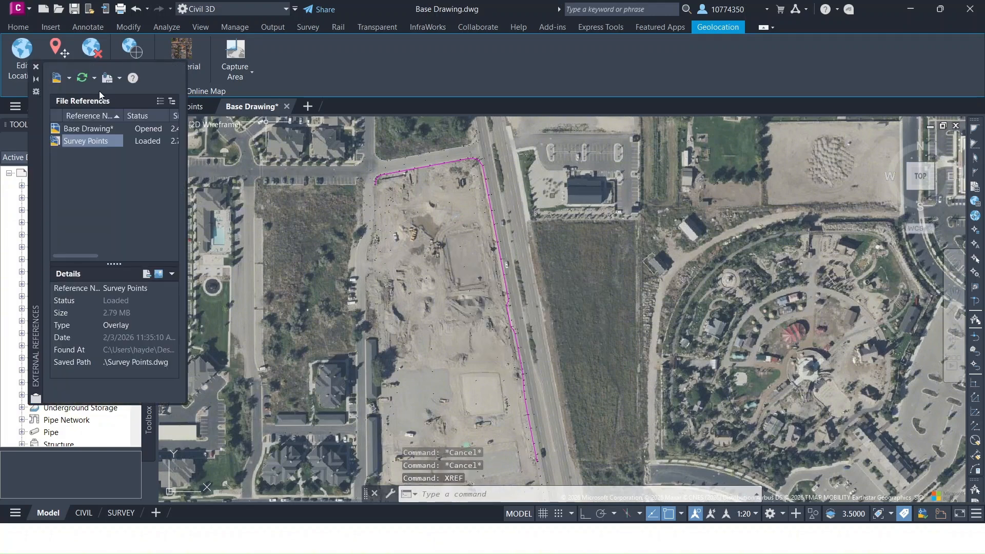
{"action": "left_click", "coordinate": [71, 78]}
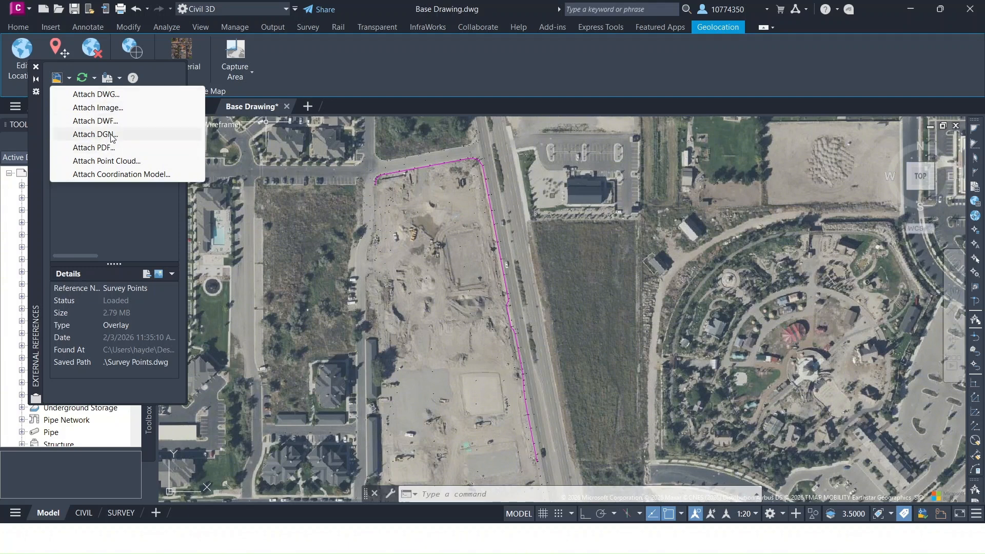
{"action": "left_click", "coordinate": [89, 97]}
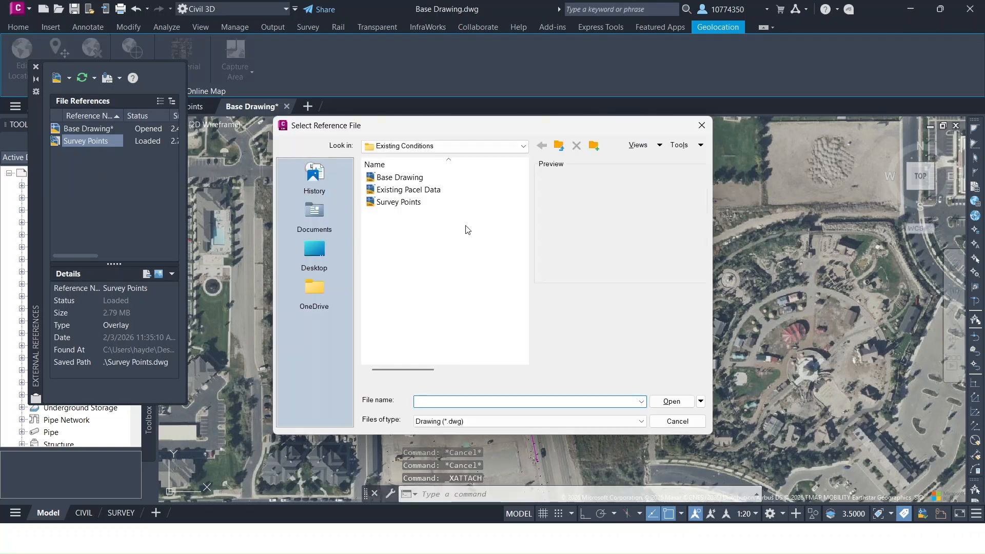
{"action": "left_click", "coordinate": [421, 191]}
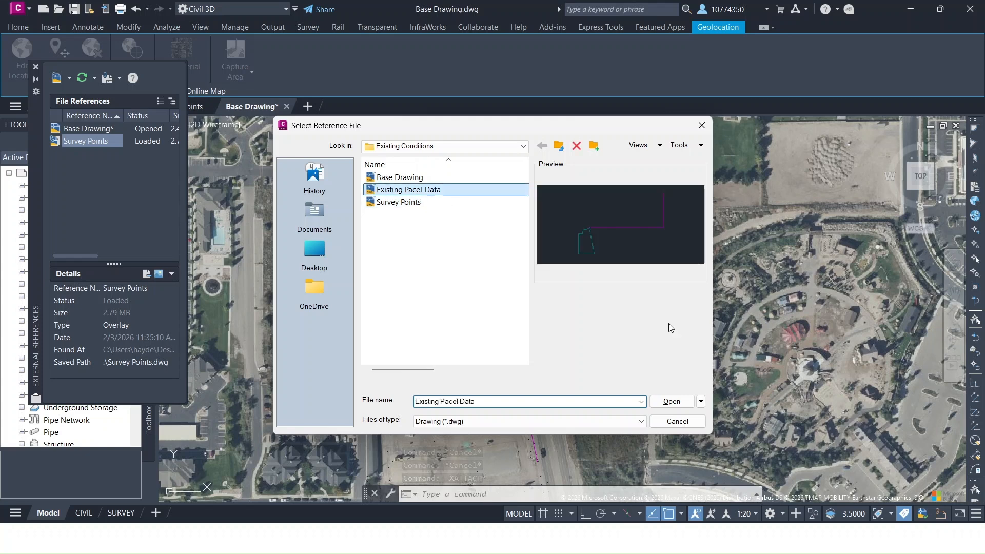
{"action": "left_click", "coordinate": [667, 401]}
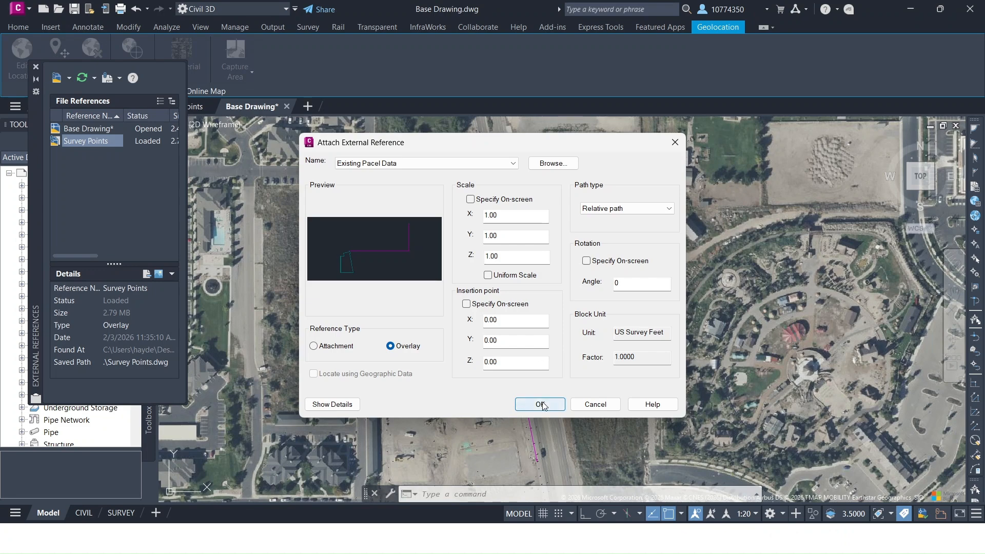
{"action": "left_click", "coordinate": [540, 405]}
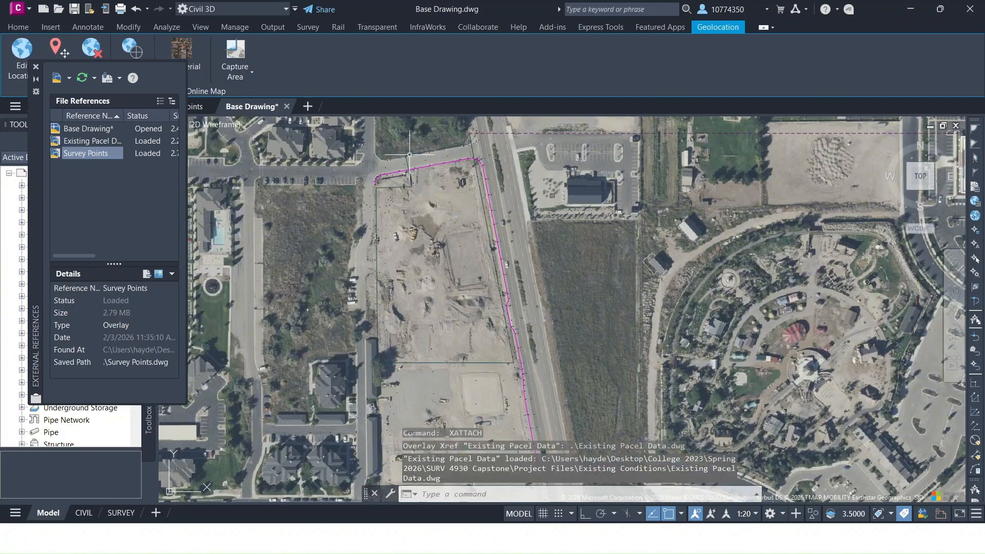
{"action": "left_click", "coordinate": [36, 67]}
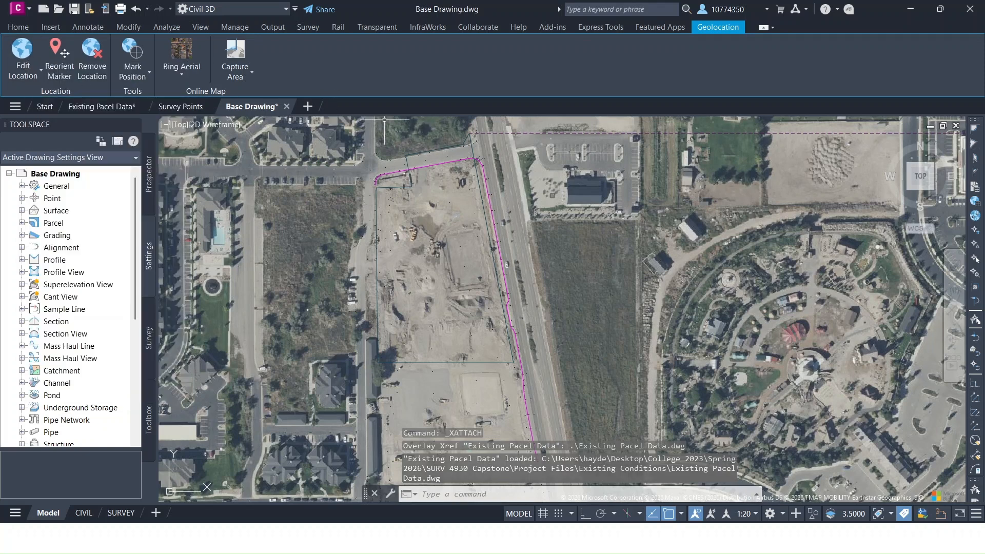
Step: Turn off the Bing aerial map behind the drawing
{"action": "left_click", "coordinate": [472, 144]}
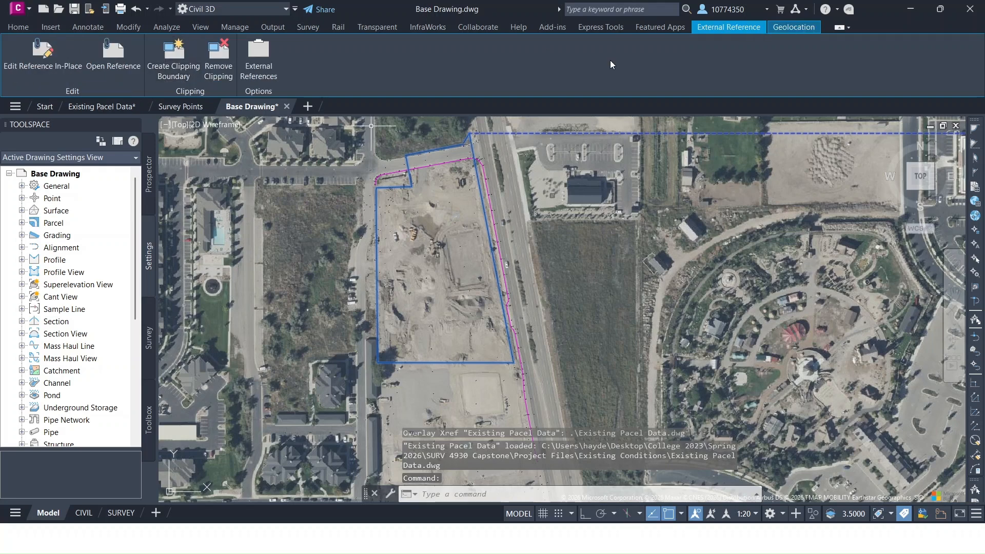
{"action": "left_click", "coordinate": [793, 27]}
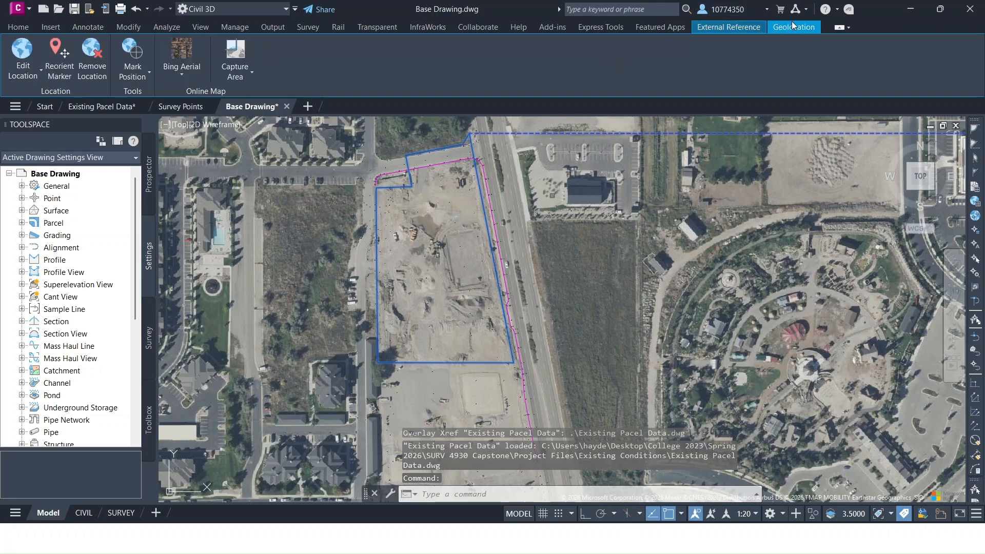
{"action": "left_click", "coordinate": [176, 74]}
{"action": "left_click", "coordinate": [191, 317]}
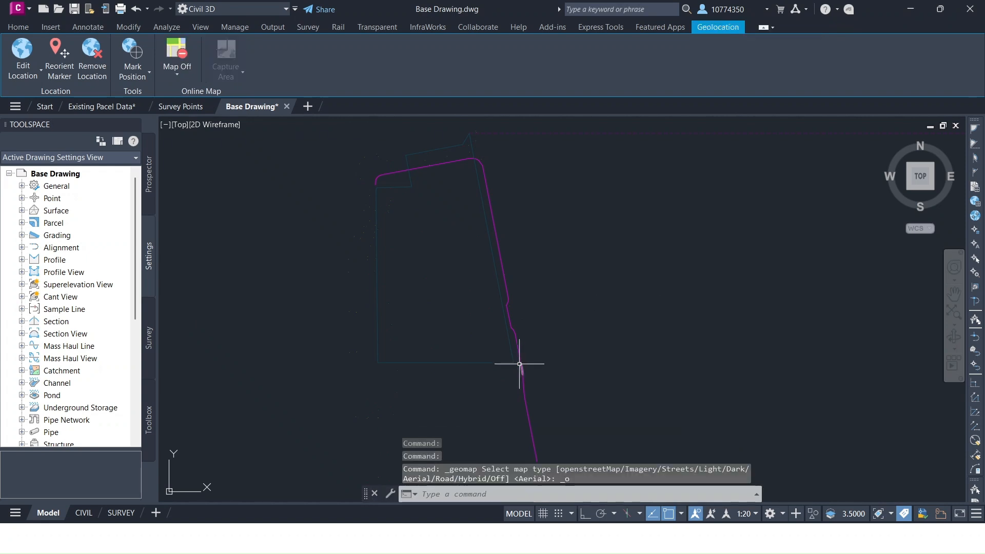
Step: Erase the southernmost curb polyline, which runs beyond the parcel's southeast corner
{"action": "scroll", "coordinate": [515, 369], "scroll_direction": "up", "scroll_amount": 3}
{"action": "mouse_move", "coordinate": [499, 354]}
{"action": "middle_mouse_down"}
{"action": "mouse_move", "coordinate": [489, 359]}
{"action": "mouse_move", "coordinate": [588, 238]}
{"action": "mouse_move", "coordinate": [652, 256]}
{"action": "mouse_move", "coordinate": [651, 268]}
{"action": "mouse_move", "coordinate": [623, 255]}
{"action": "middle_mouse_up"}
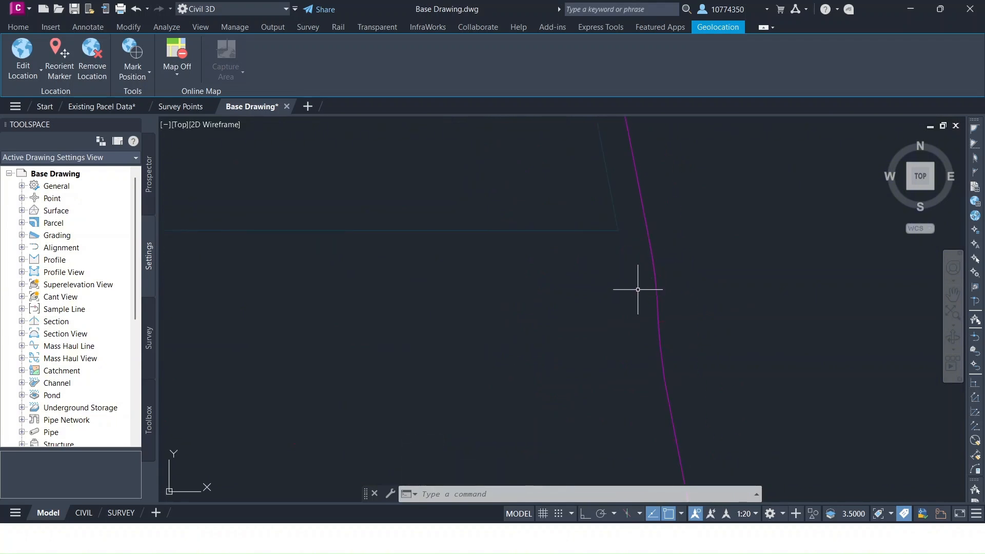
{"action": "middle_click_drag", "start_coordinate": [651, 253], "coordinate": [619, 243]}
{"action": "key", "text": "Escape"}
{"action": "key", "text": "Escape"}
{"action": "key", "text": "Escape"}
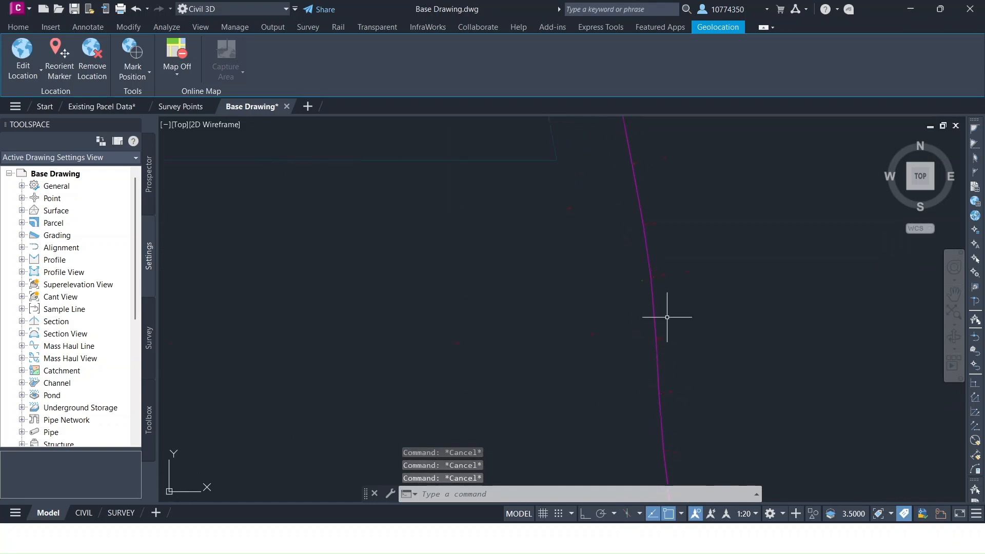
{"action": "left_click", "coordinate": [655, 299]}
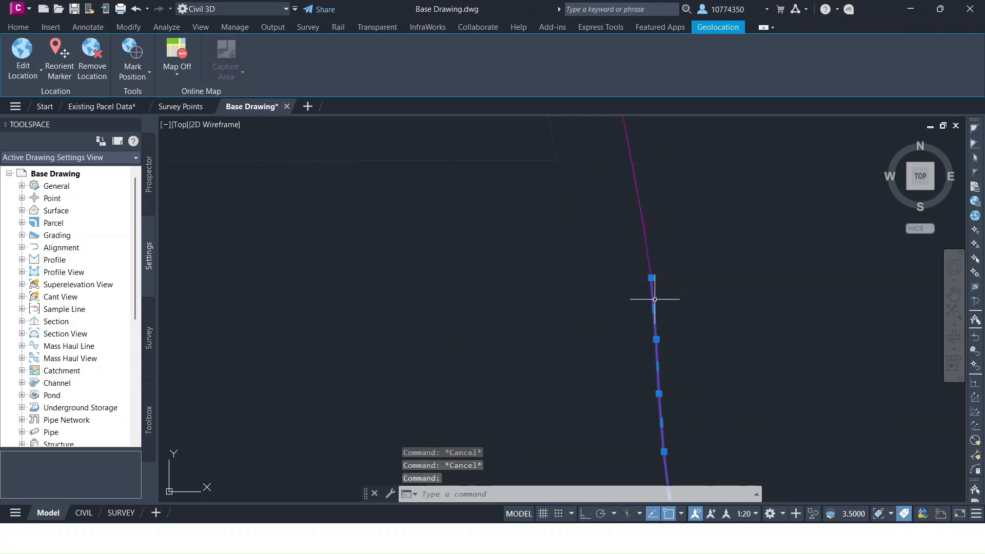
{"action": "type", "text": "E"}
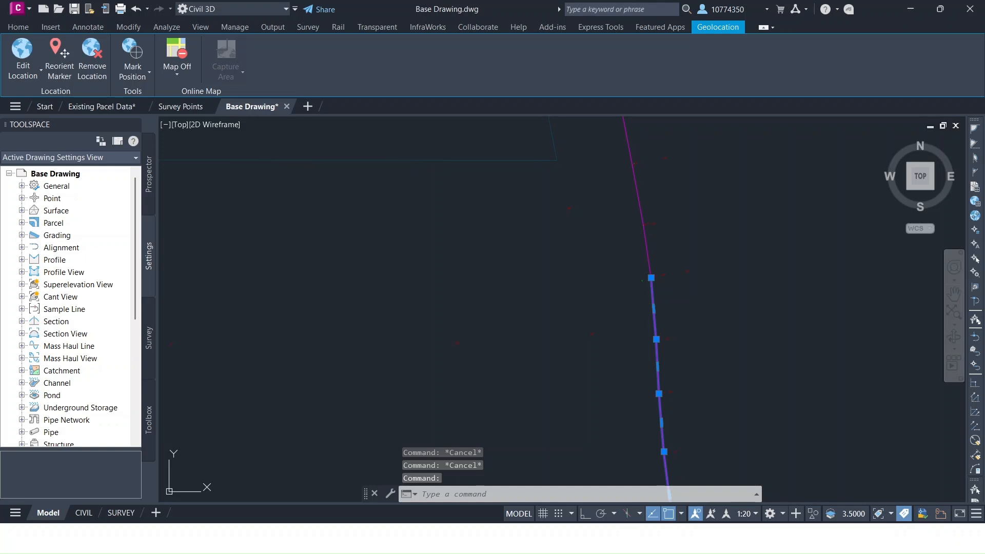
{"action": "key", "text": "Return"}
Step: Examine the south end of the remaining curb line against the parcel boundary and nearby survey points
{"action": "scroll", "coordinate": [613, 293], "scroll_direction": "down", "scroll_amount": 10}
{"action": "mouse_move", "coordinate": [587, 191]}
{"action": "middle_mouse_down"}
{"action": "mouse_move", "coordinate": [616, 308]}
{"action": "mouse_move", "coordinate": [610, 291]}
{"action": "middle_mouse_up"}
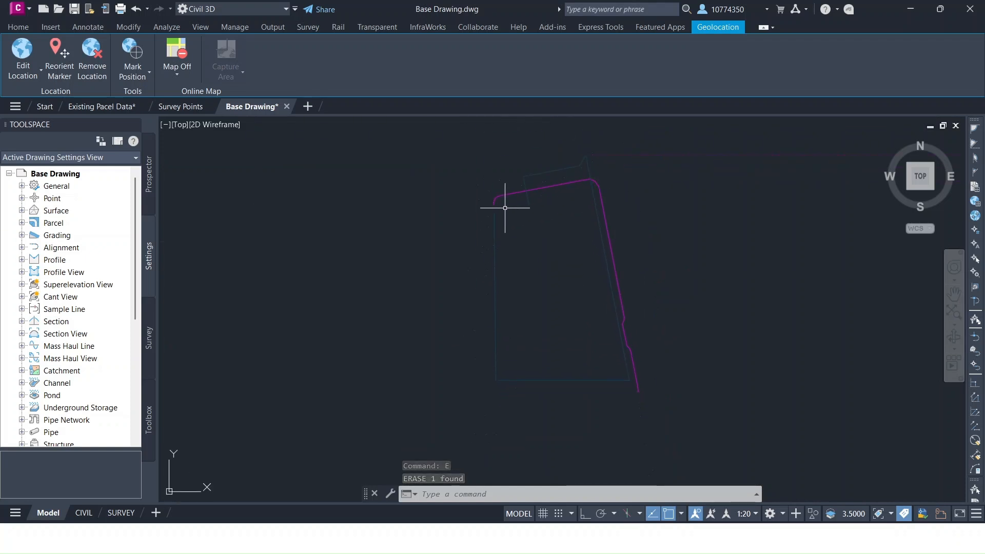
{"action": "scroll", "coordinate": [642, 392], "scroll_direction": "up", "scroll_amount": 8}
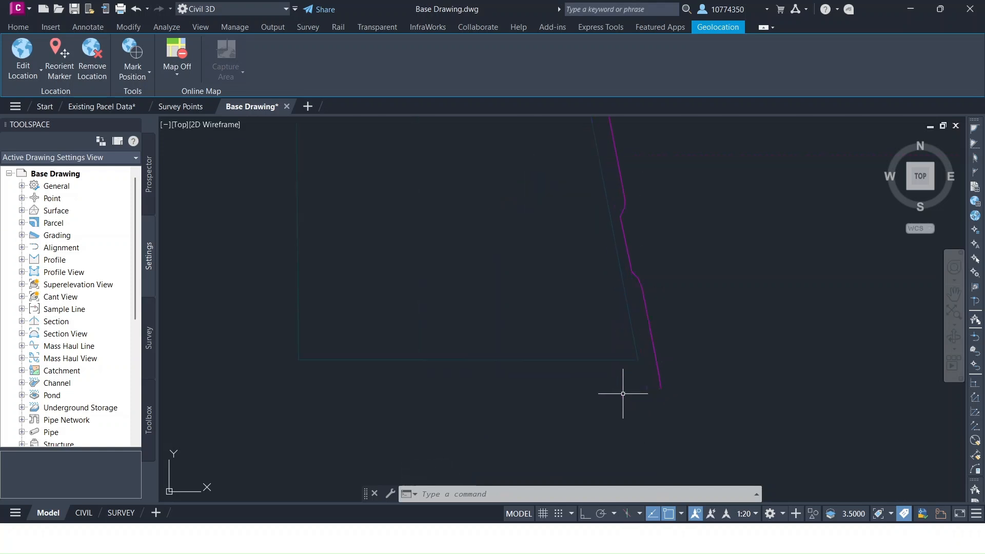
{"action": "middle_click_drag", "start_coordinate": [642, 387], "coordinate": [641, 359]}
{"action": "scroll", "coordinate": [627, 339], "scroll_direction": "down", "scroll_amount": 2}
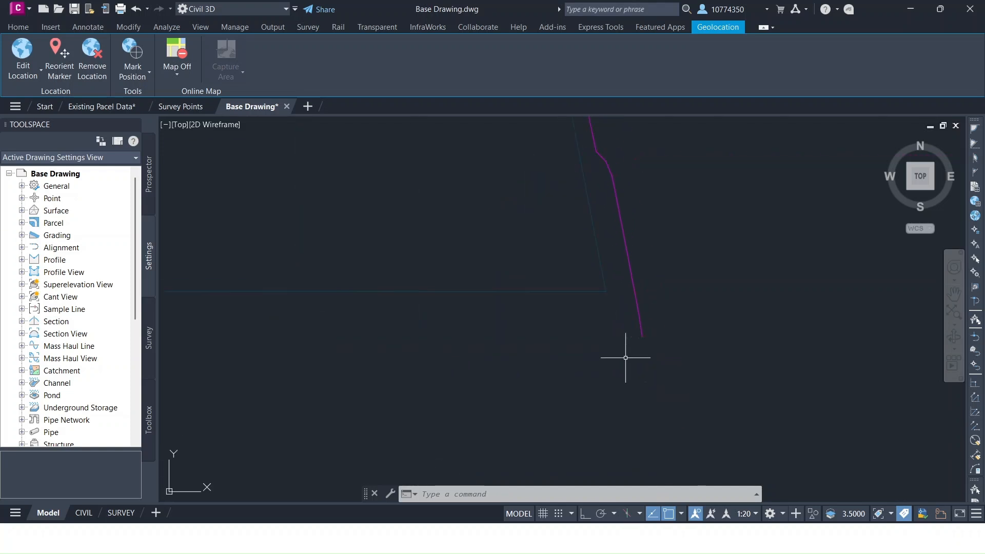
{"action": "left_click", "coordinate": [555, 310]}
{"action": "left_click", "coordinate": [471, 404]}
{"action": "middle_click_drag", "start_coordinate": [636, 224], "coordinate": [711, 345]}
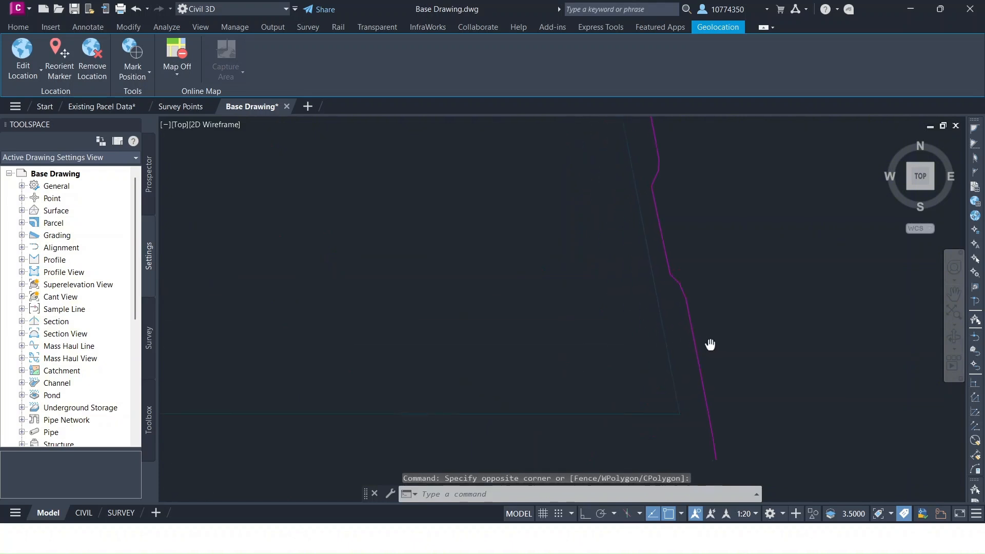
{"action": "scroll", "coordinate": [711, 346], "scroll_direction": "down", "scroll_amount": 2}
{"action": "left_click", "coordinate": [687, 332]}
{"action": "left_click", "coordinate": [657, 347]}
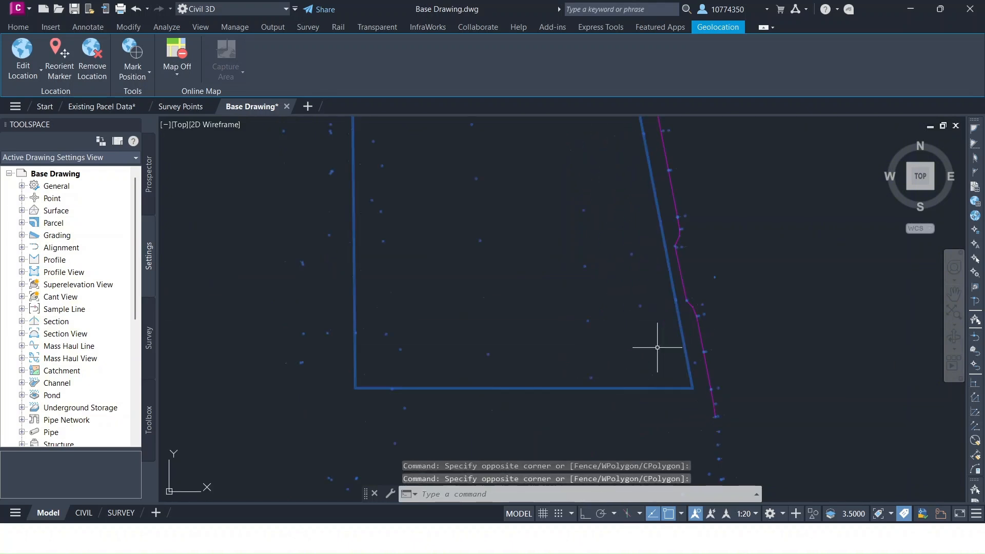
{"action": "key", "text": "Escape"}
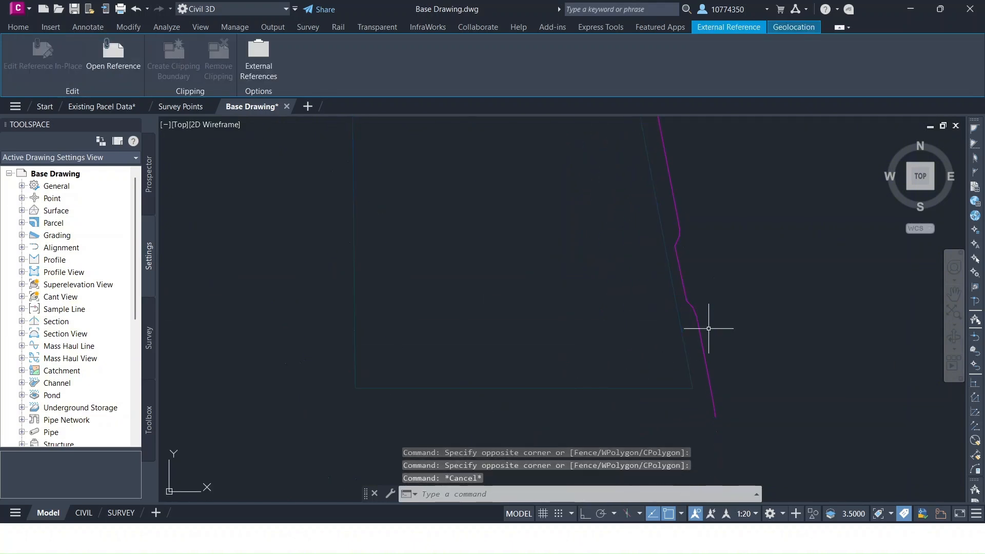
Step: Examine the full extent of the referenced Existing Pacel Data drawing against the magenta curb line
{"action": "key", "text": "Escape"}
{"action": "middle_click_drag", "start_coordinate": [678, 209], "coordinate": [638, 380]}
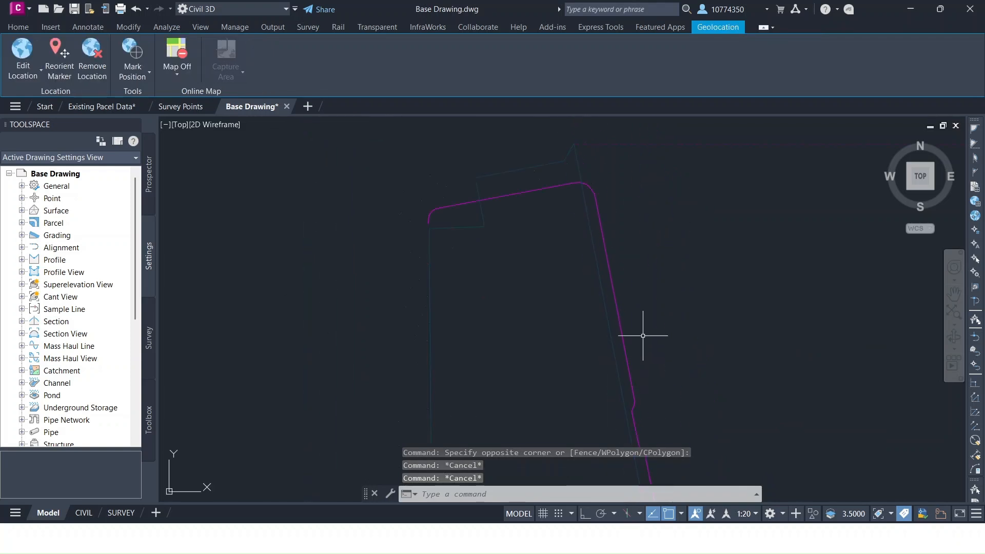
{"action": "mouse_move", "coordinate": [643, 335]}
{"action": "middle_mouse_down"}
{"action": "mouse_move", "coordinate": [632, 261]}
{"action": "mouse_move", "coordinate": [618, 292]}
{"action": "middle_mouse_up"}
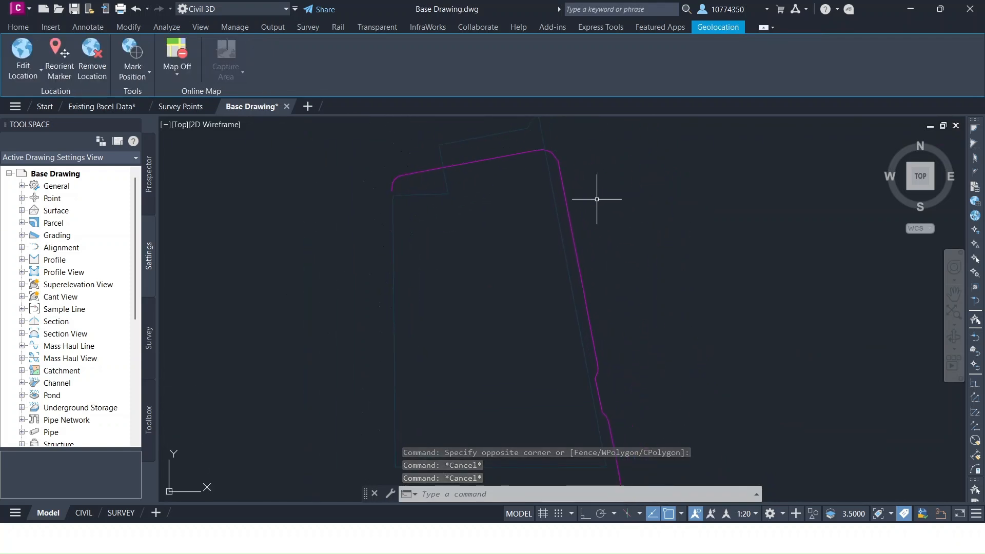
{"action": "left_click", "coordinate": [549, 166]}
{"action": "scroll", "coordinate": [489, 277], "scroll_direction": "down", "scroll_amount": 2}
{"action": "mouse_move", "coordinate": [488, 278]}
{"action": "middle_mouse_down"}
{"action": "mouse_move", "coordinate": [432, 310]}
{"action": "mouse_move", "coordinate": [439, 325]}
{"action": "middle_mouse_up"}
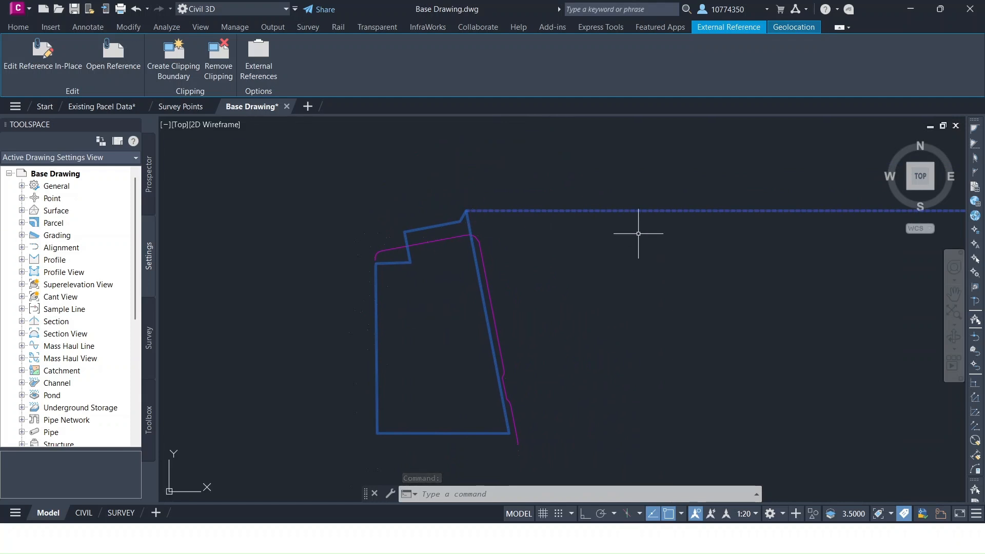
{"action": "scroll", "coordinate": [673, 226], "scroll_direction": "down", "scroll_amount": 4}
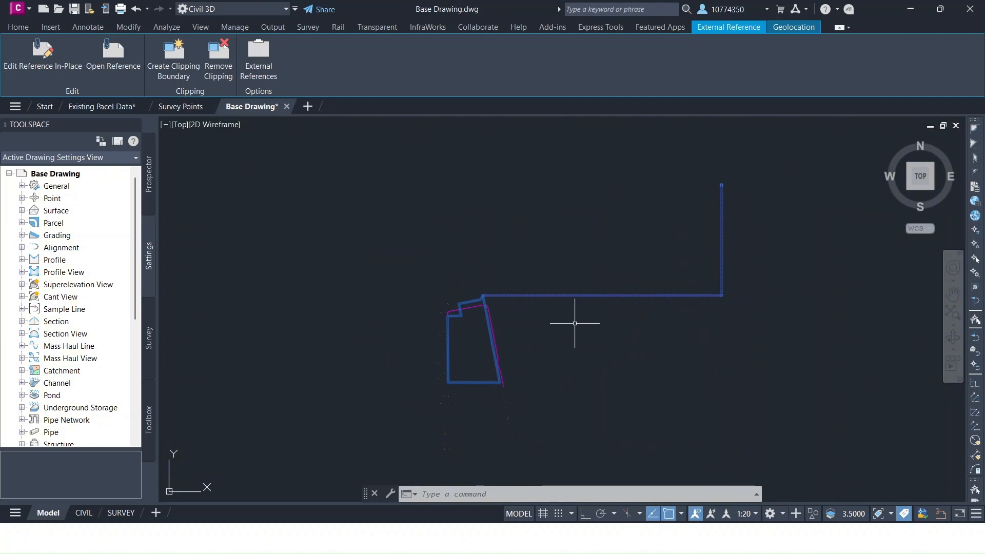
{"action": "key", "text": "Escape"}
{"action": "key", "text": "Escape"}
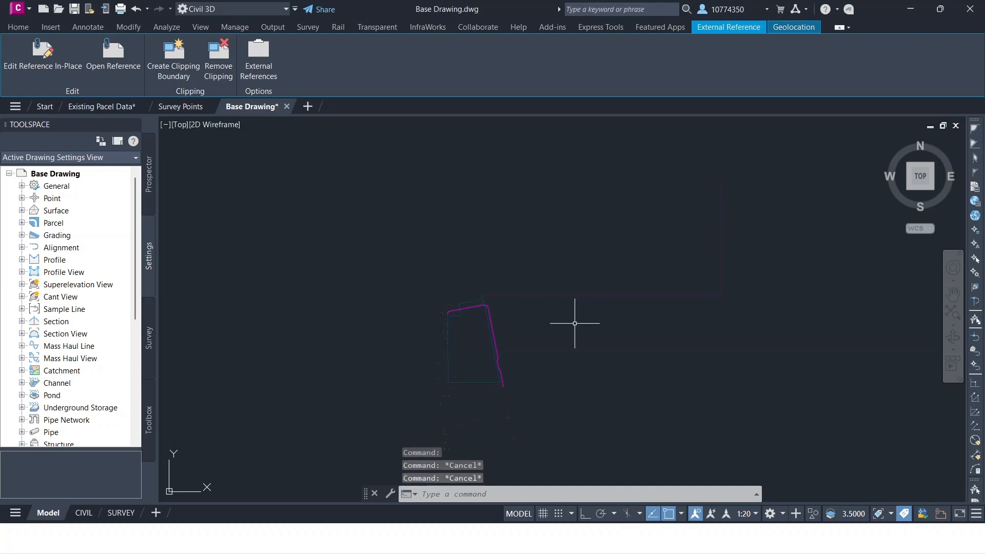
{"action": "key", "text": "Escape"}
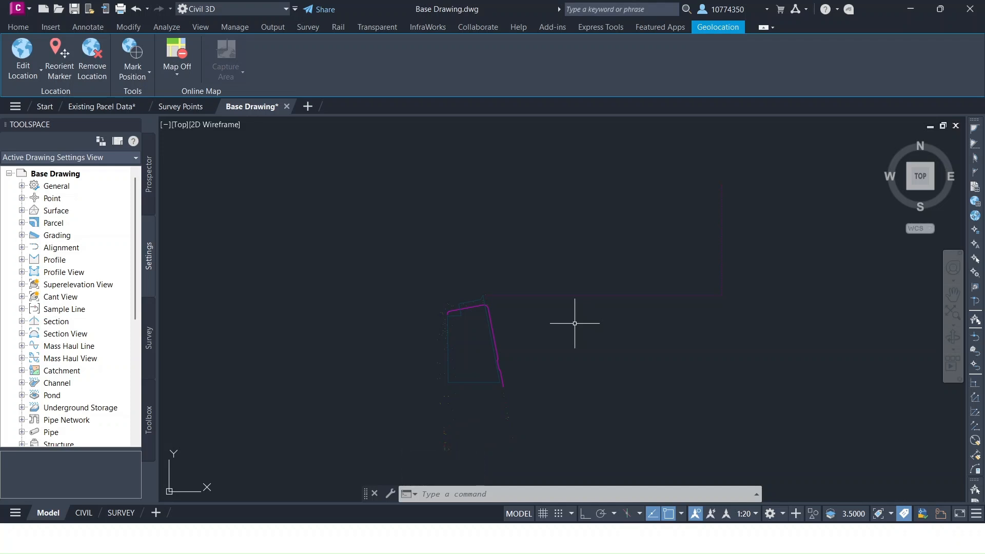
Step: Inspect the parcel reference around the curb line's northeast corner, highlighting the reference to check its outline
{"action": "scroll", "coordinate": [479, 324], "scroll_direction": "up", "scroll_amount": 10}
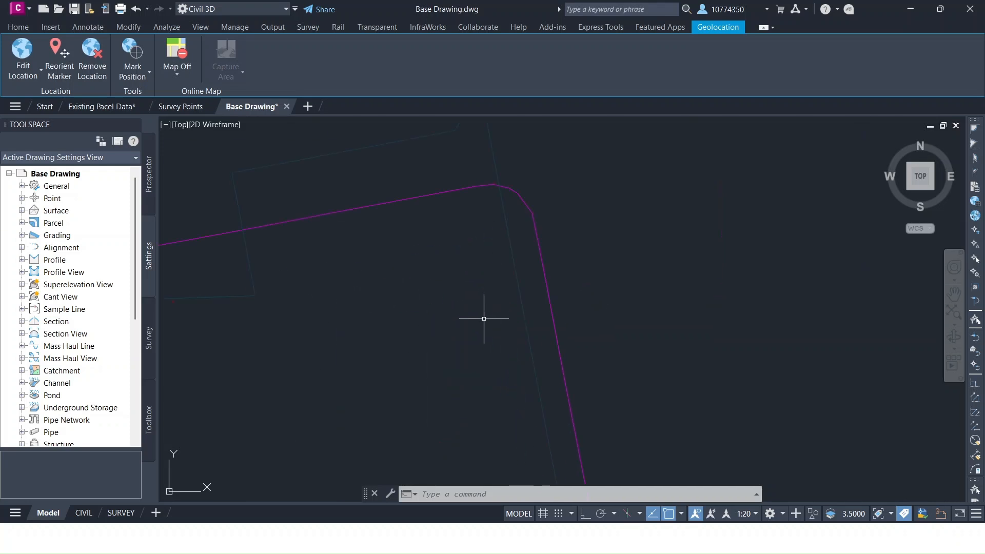
{"action": "scroll", "coordinate": [572, 253], "scroll_direction": "down", "scroll_amount": 3}
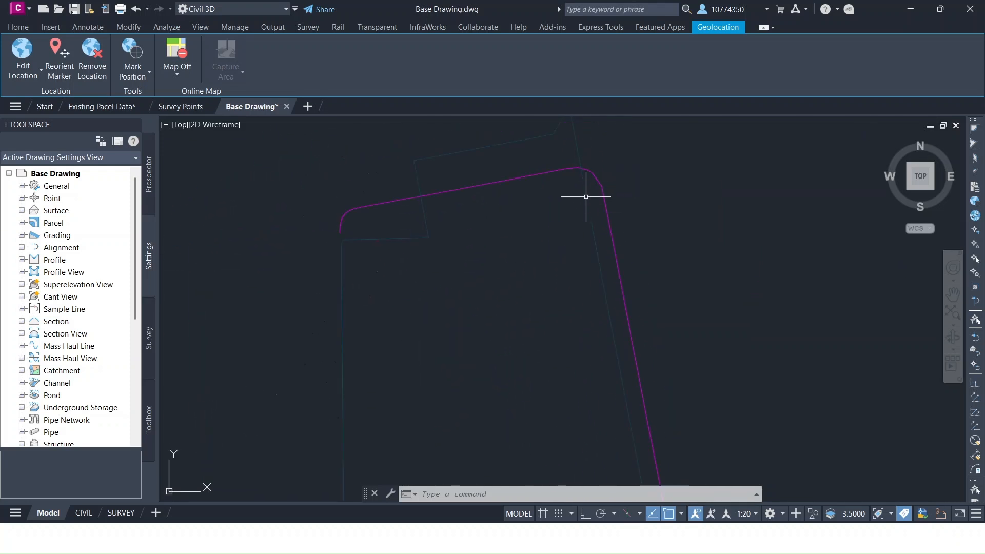
{"action": "middle_click_drag", "start_coordinate": [536, 211], "coordinate": [481, 262]}
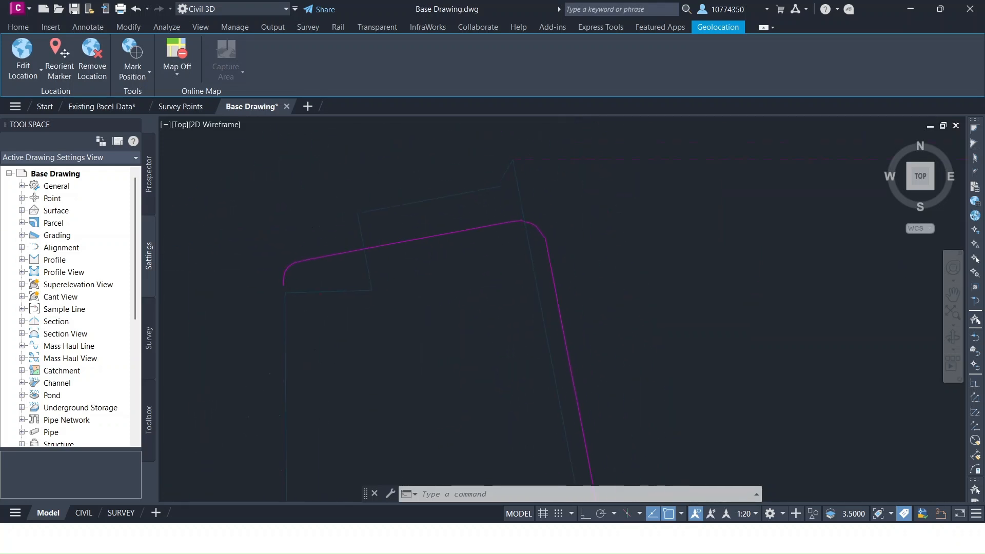
{"action": "left_click", "coordinate": [520, 192]}
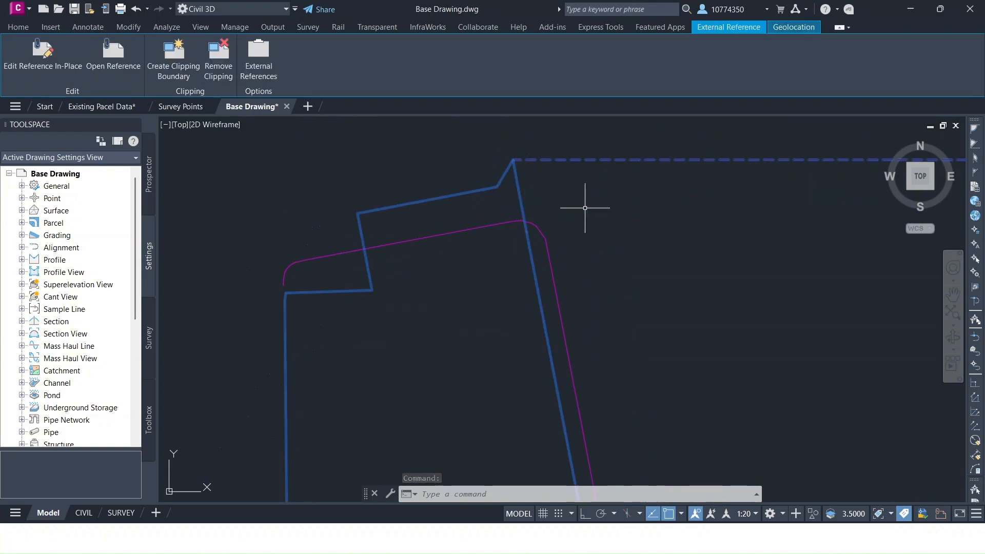
{"action": "key", "text": "Escape"}
{"action": "key", "text": "Escape"}
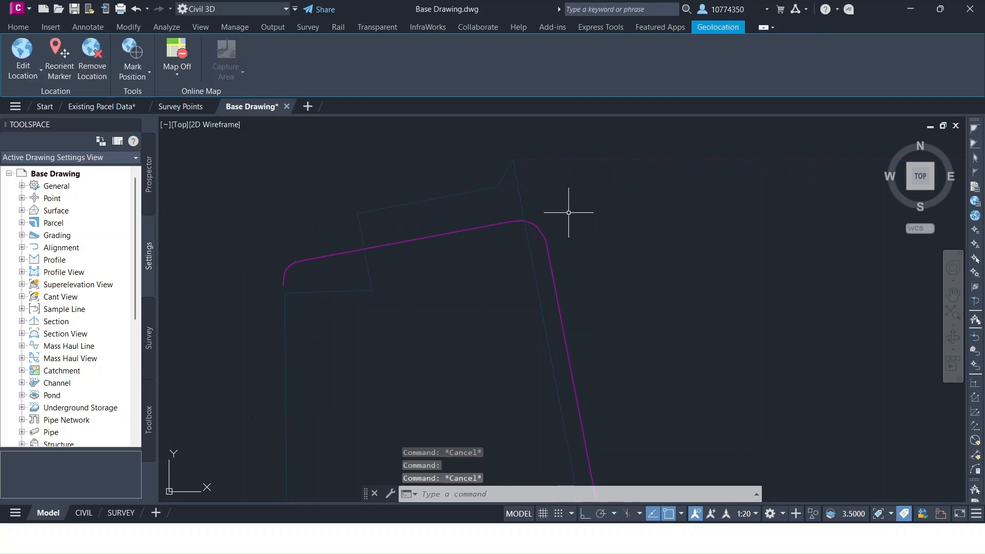
{"action": "key", "text": "Escape"}
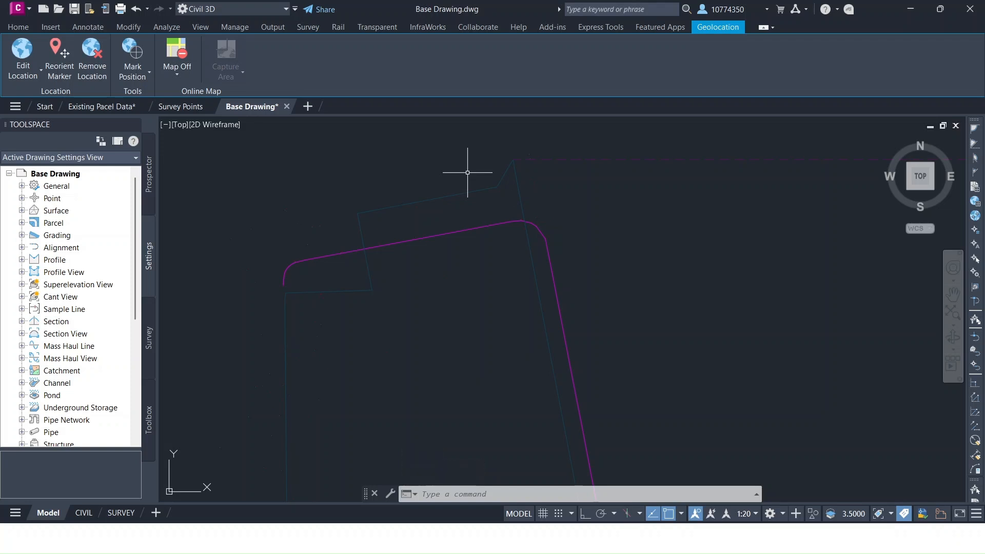
{"action": "key", "text": "Escape"}
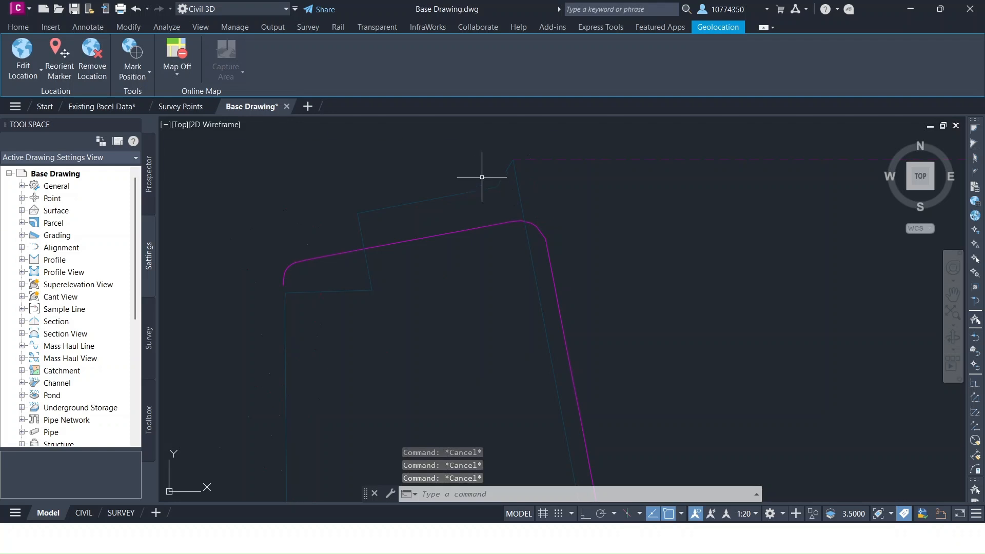
Step: Unload the Existing Pacel Data external reference from the base drawing
{"action": "left_click", "coordinate": [507, 172]}
{"action": "right_click", "coordinate": [507, 171]}
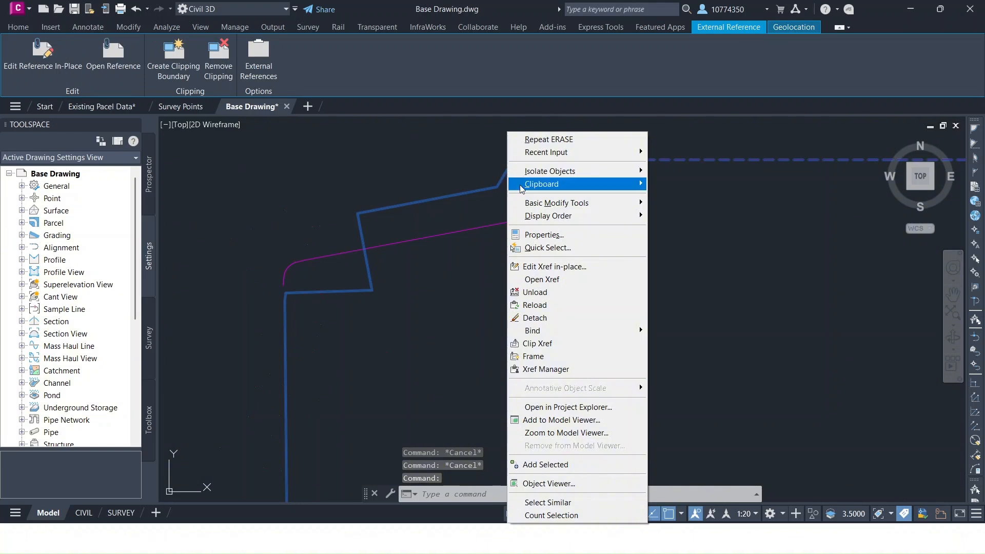
{"action": "left_click", "coordinate": [553, 295]}
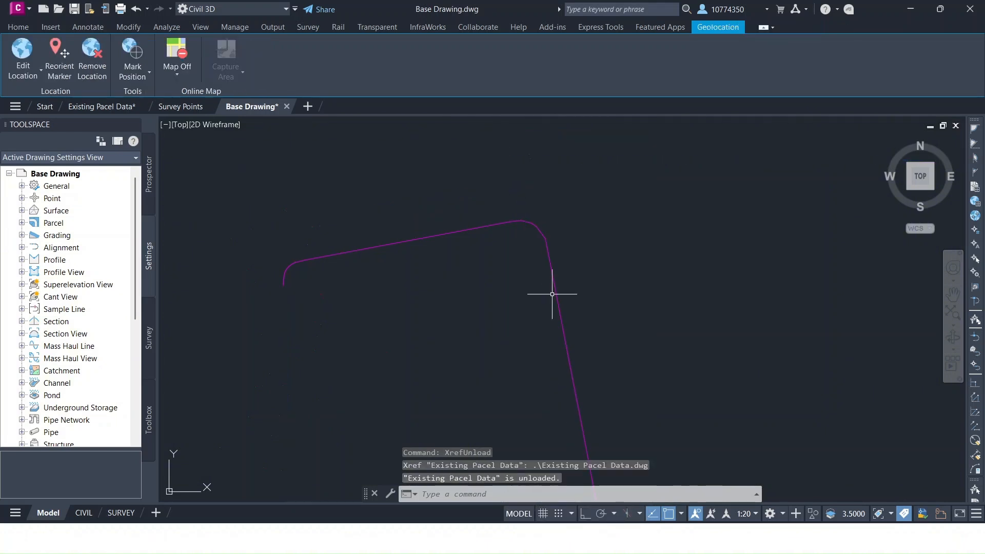
Step: Reload the Existing Pacel Data external reference through the XREF command
{"action": "type", "text": "xref"}
{"action": "key", "text": "Return"}
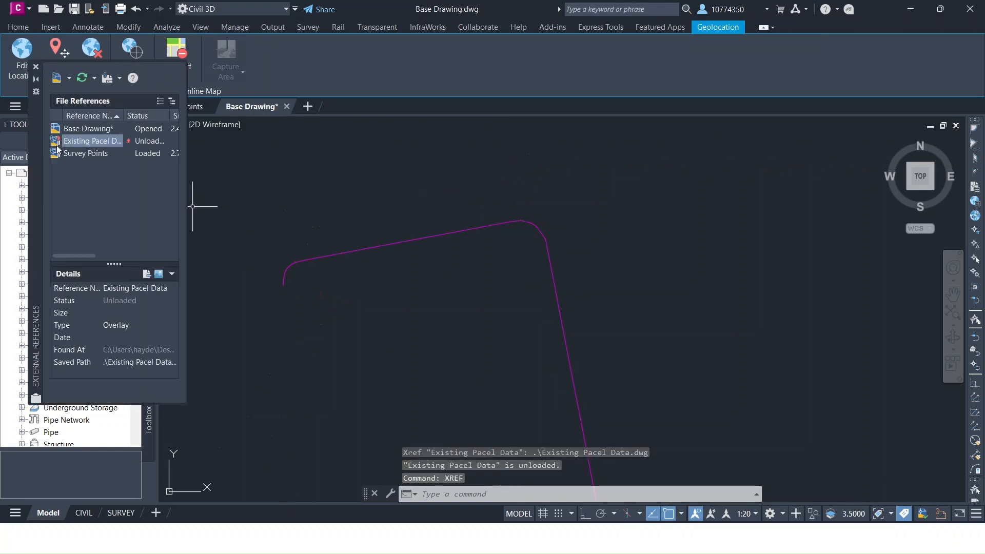
{"action": "mouse_move", "coordinate": [59, 144]}
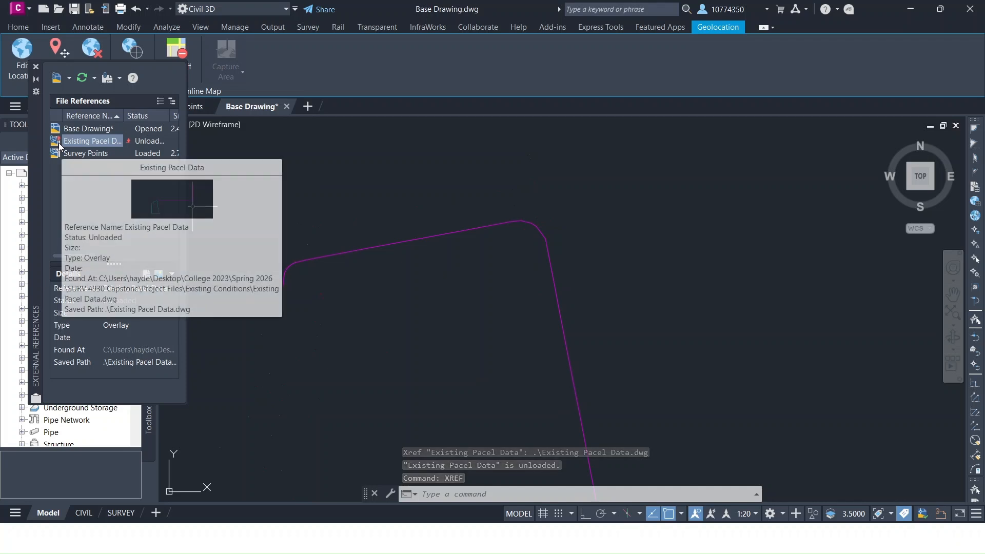
{"action": "right_click", "coordinate": [87, 144]}
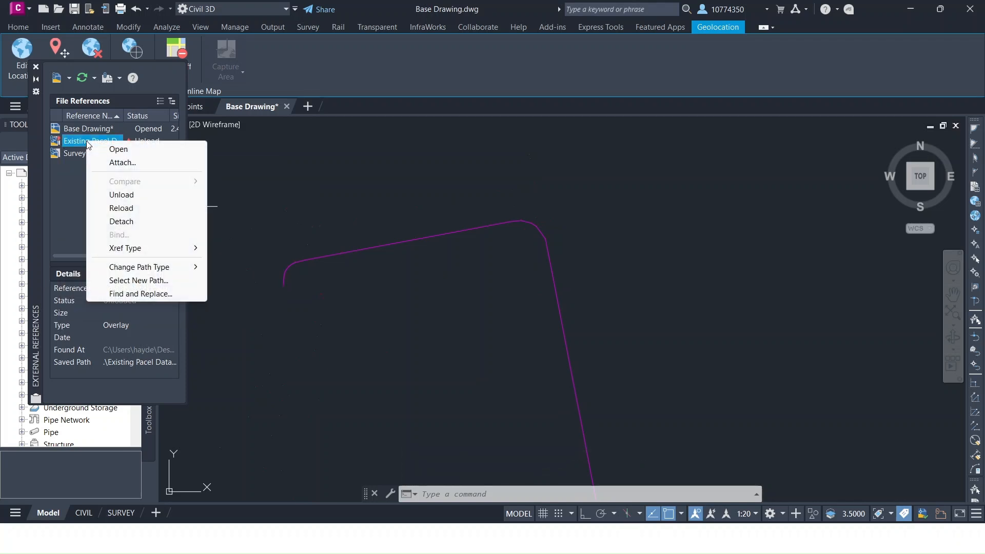
{"action": "left_click", "coordinate": [138, 206]}
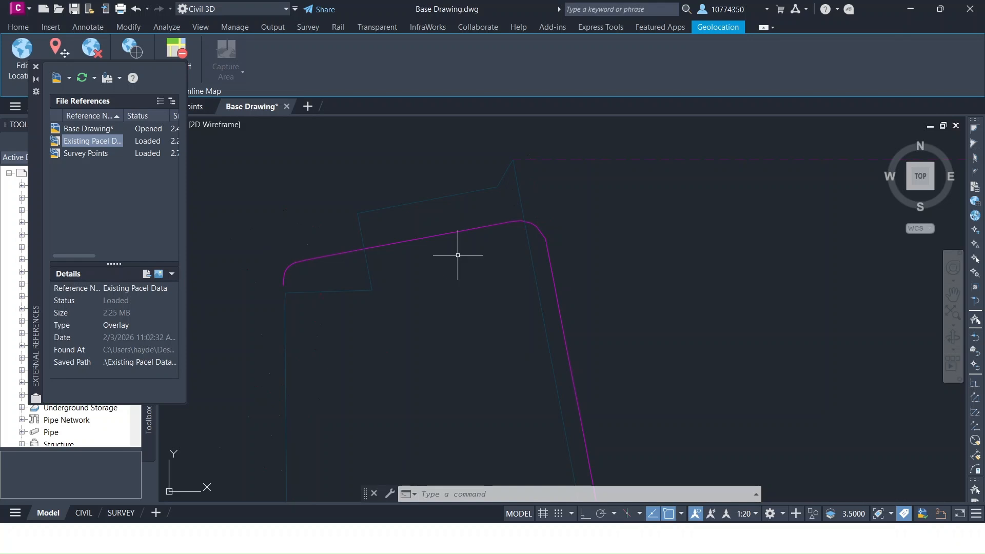
{"action": "key", "text": "Escape"}
{"action": "key", "text": "Escape"}
{"action": "left_click", "coordinate": [468, 170]}
{"action": "left_click", "coordinate": [467, 173]}
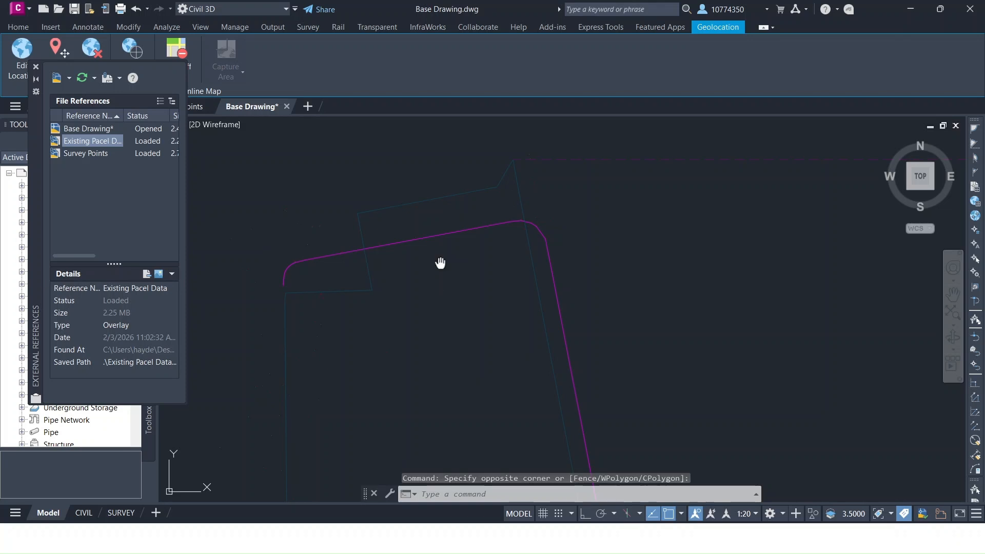
Step: Open the properties of the long curb polyline rounding the parcel's northeast corner to check its elevation
{"action": "middle_click_drag", "start_coordinate": [441, 262], "coordinate": [528, 224]}
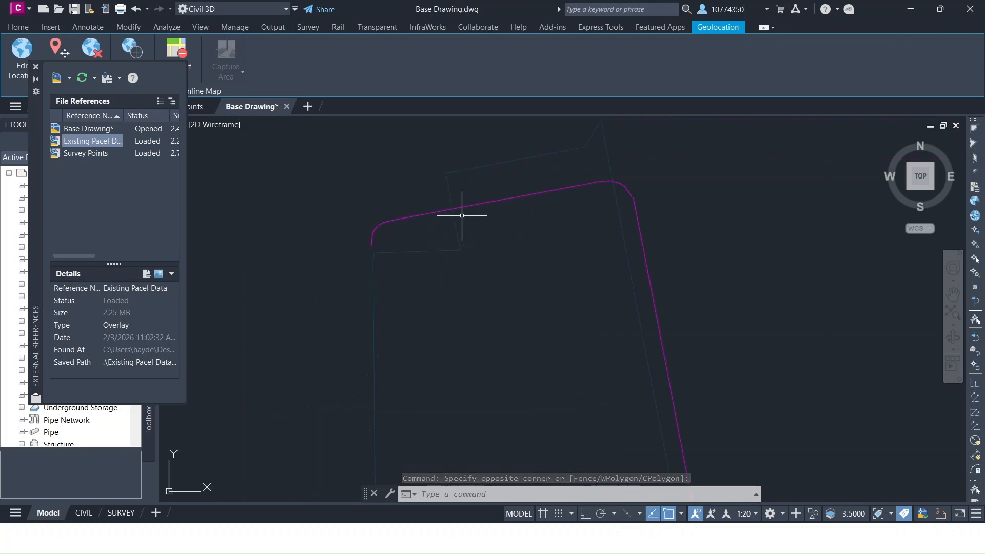
{"action": "middle_click_drag", "start_coordinate": [578, 279], "coordinate": [521, 176]}
{"action": "scroll", "coordinate": [525, 192], "scroll_direction": "down", "scroll_amount": 2}
{"action": "middle_click_drag", "start_coordinate": [585, 293], "coordinate": [540, 344]}
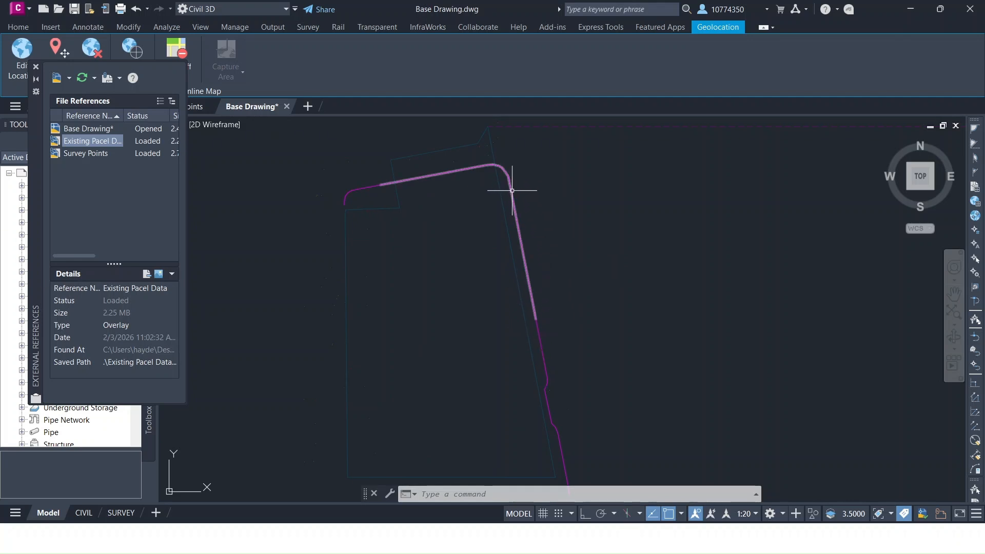
{"action": "left_click", "coordinate": [512, 190]}
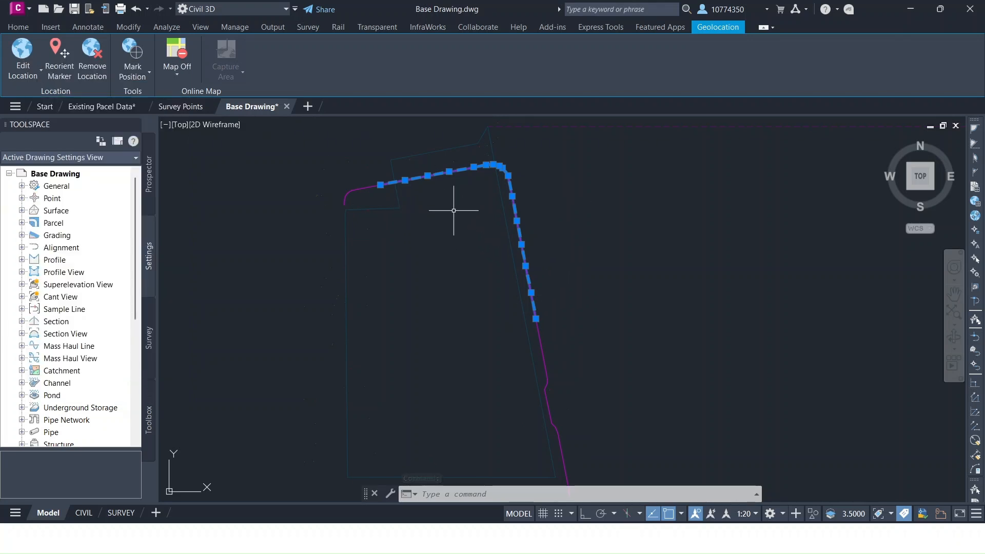
{"action": "key", "text": "Escape"}
{"action": "key", "text": "Escape"}
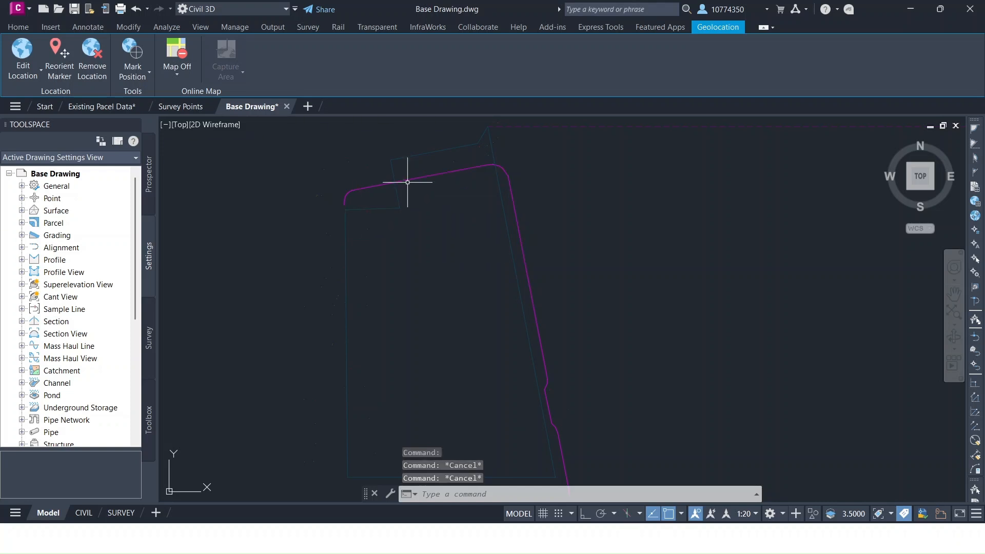
{"action": "left_click", "coordinate": [418, 176]}
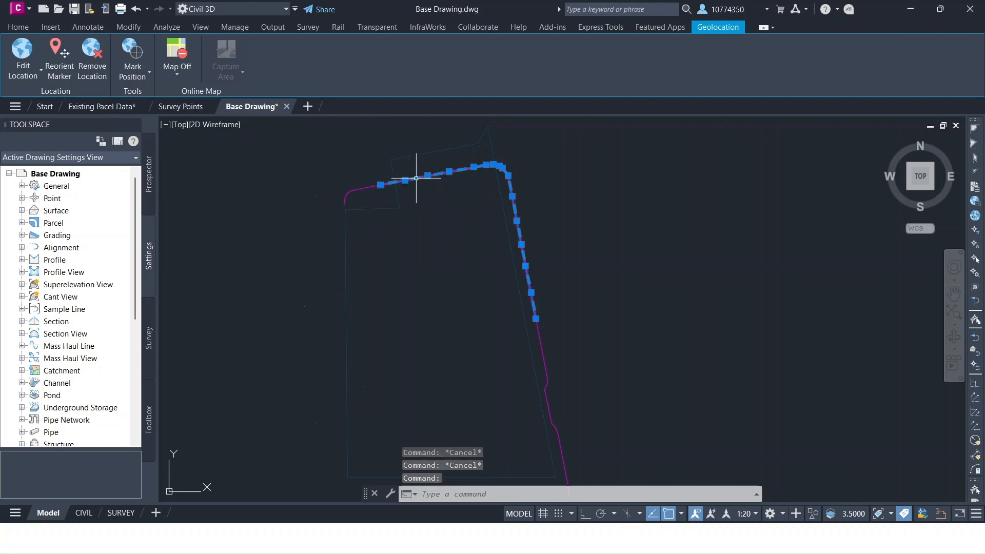
{"action": "right_click", "coordinate": [371, 200]}
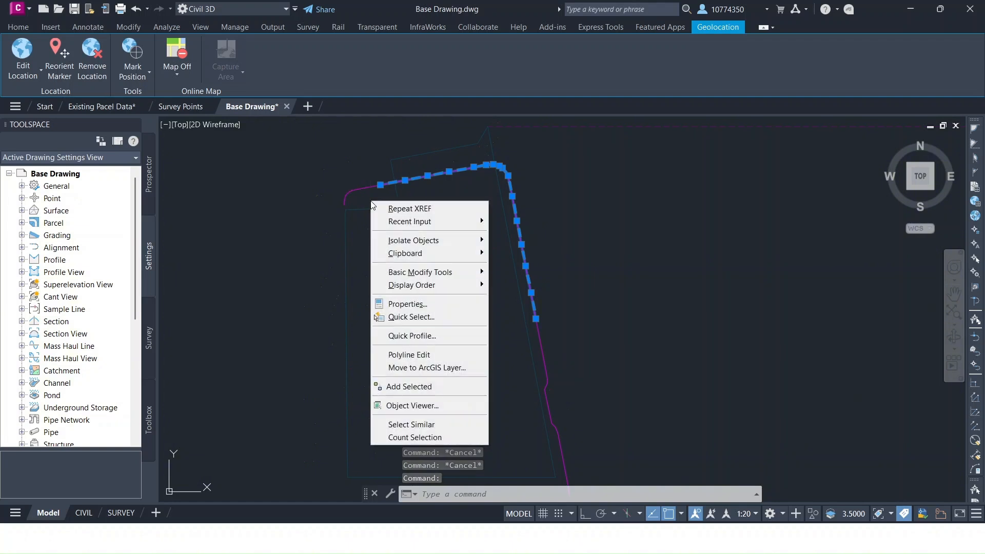
{"action": "left_click", "coordinate": [412, 304]}
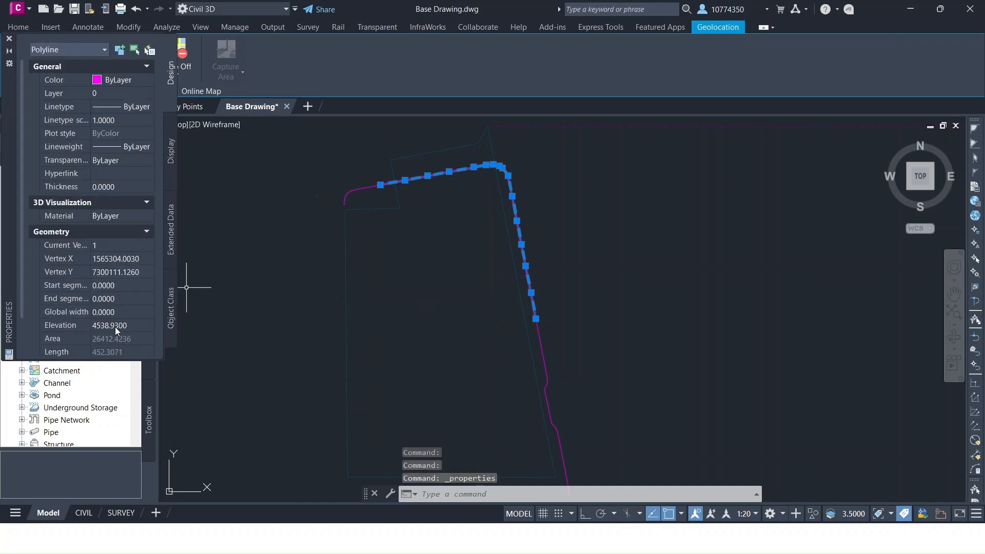
Step: Compare the elevations of the short northwest curb polyline and the adjoining long curb polyline in their properties
{"action": "left_click", "coordinate": [366, 185]}
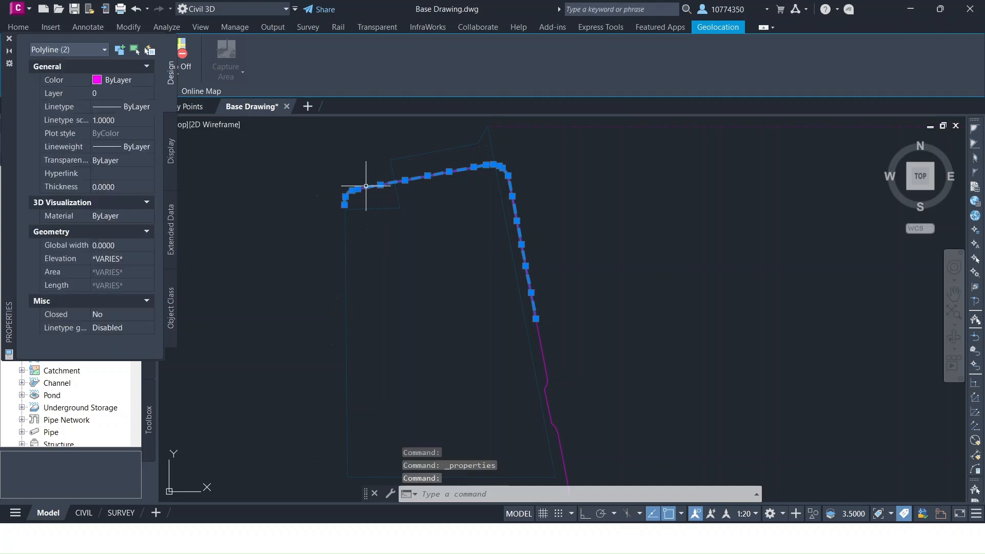
{"action": "key", "text": "Escape"}
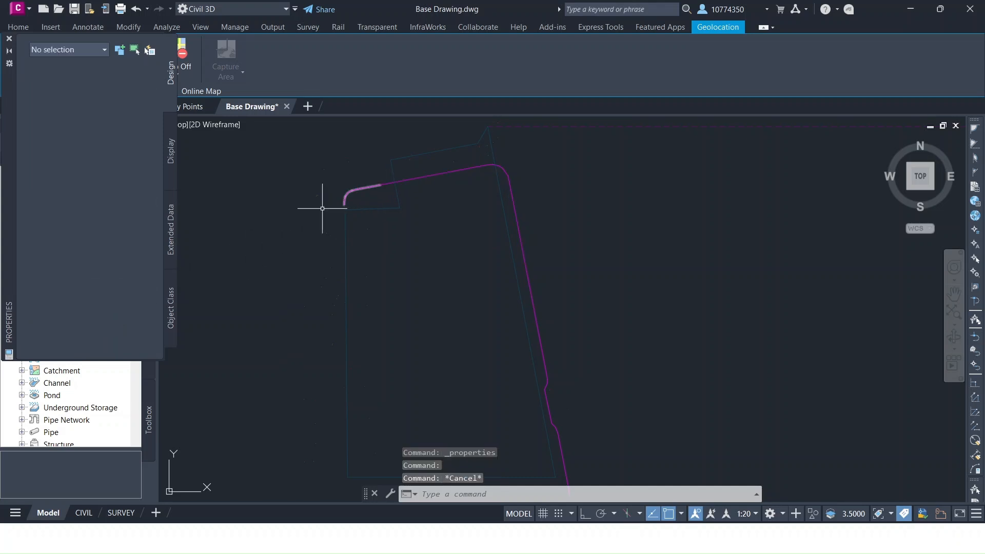
{"action": "left_click", "coordinate": [360, 189]}
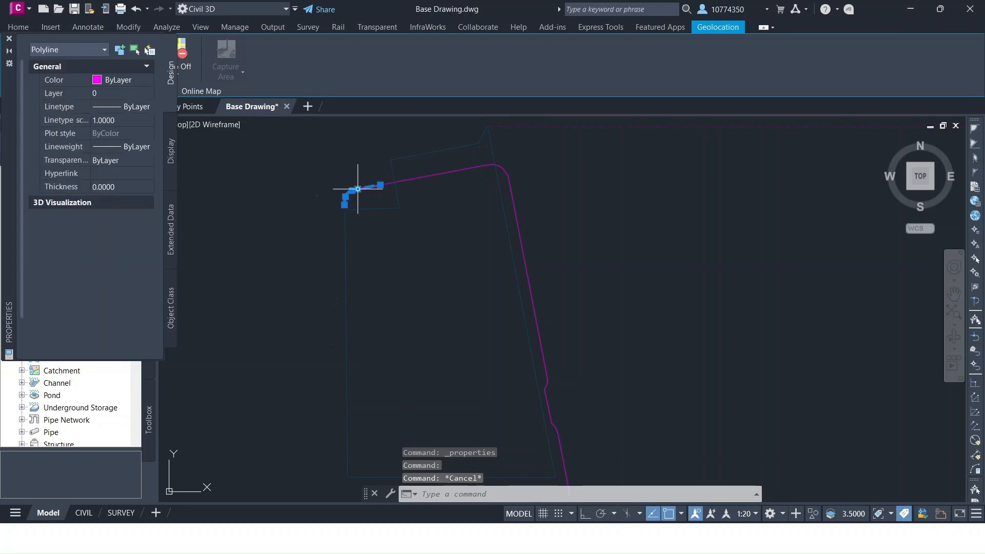
{"action": "mouse_move", "coordinate": [359, 189]}
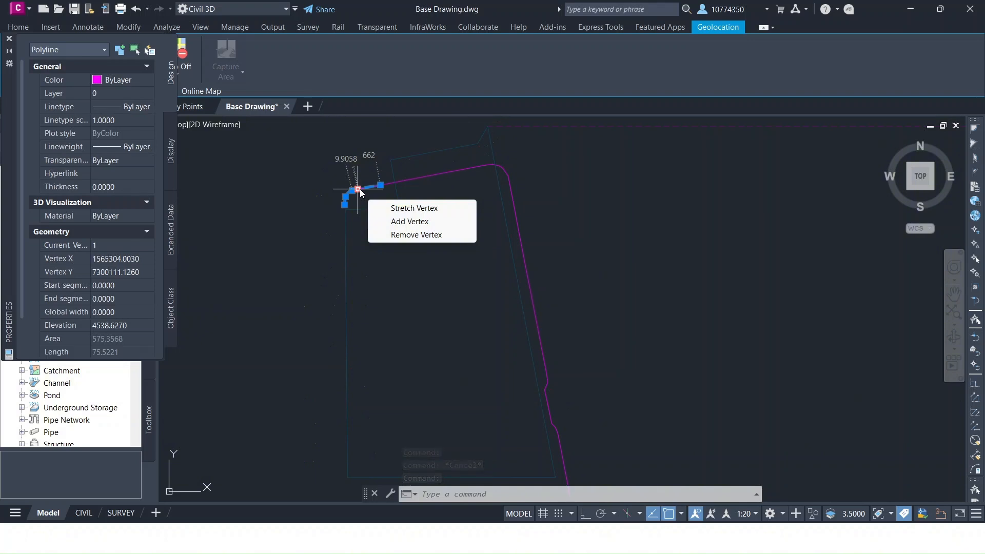
{"action": "left_click", "coordinate": [449, 172]}
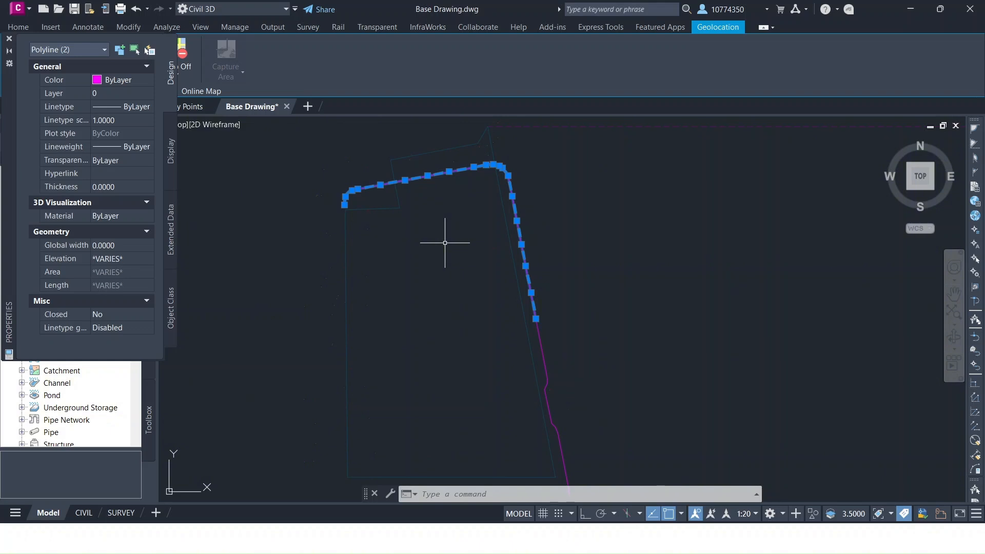
{"action": "key", "text": "Escape"}
{"action": "key", "text": "Escape"}
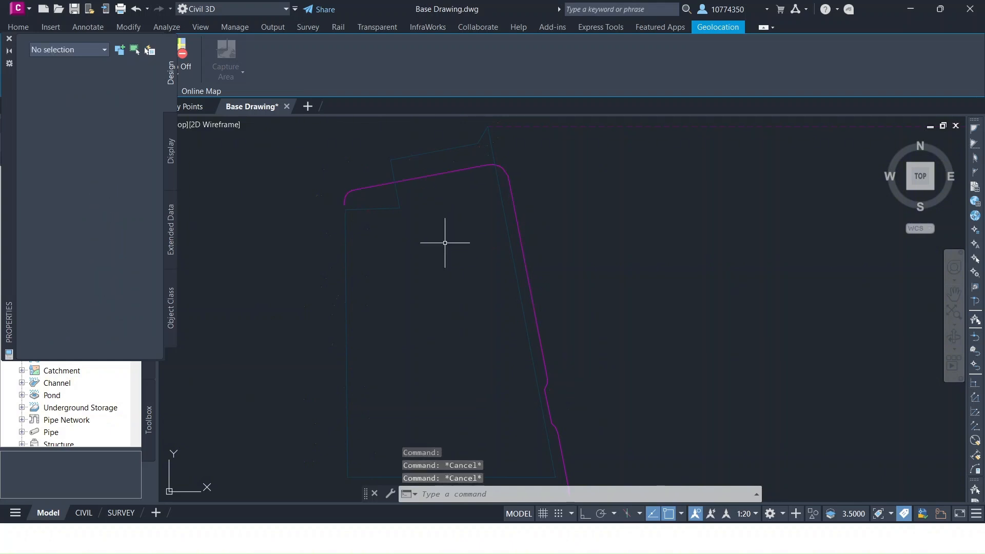
{"action": "left_click", "coordinate": [445, 171]}
{"action": "mouse_move", "coordinate": [439, 174]}
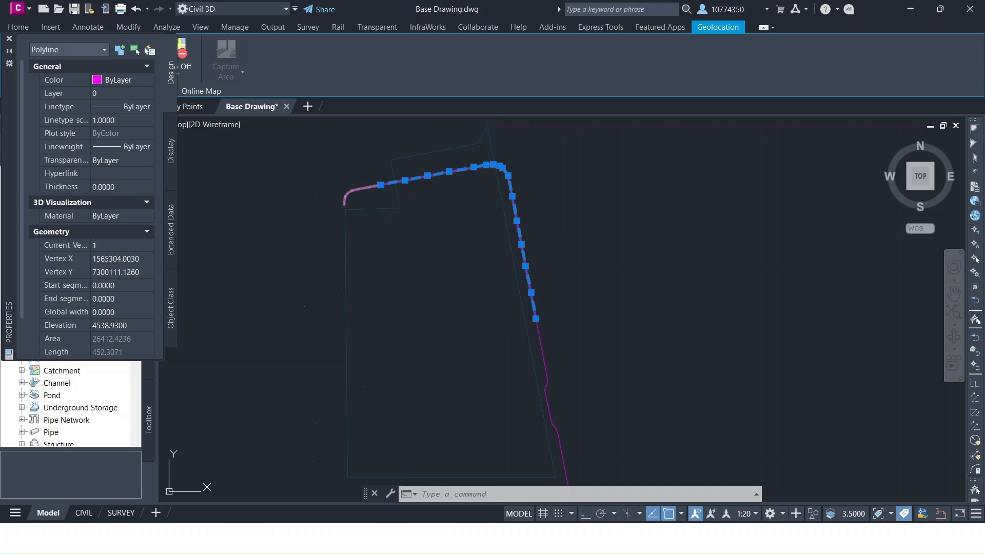
{"action": "key", "text": "Escape"}
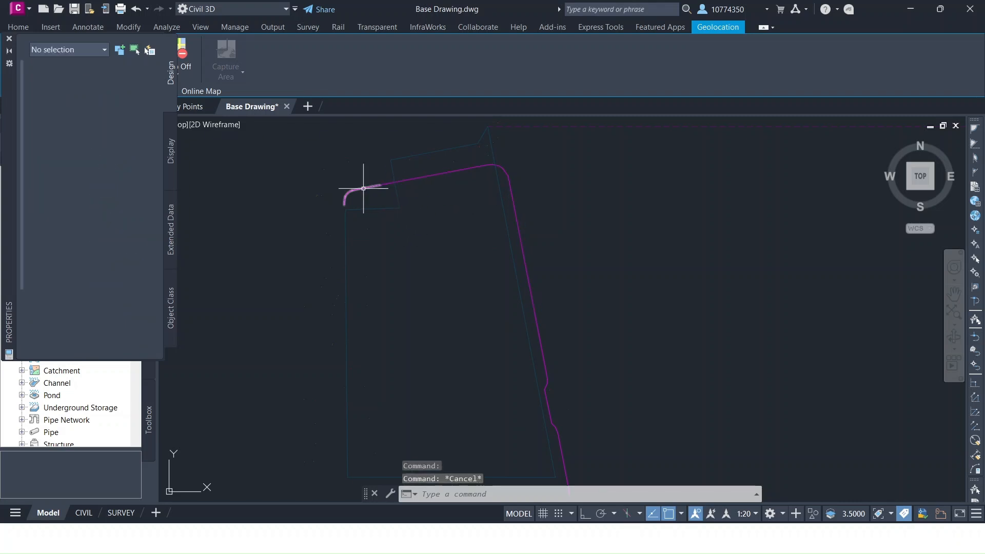
Step: Copy the elevation value of the long curb polyline rounding the parcel's northeast corner from its properties
{"action": "left_click", "coordinate": [424, 176]}
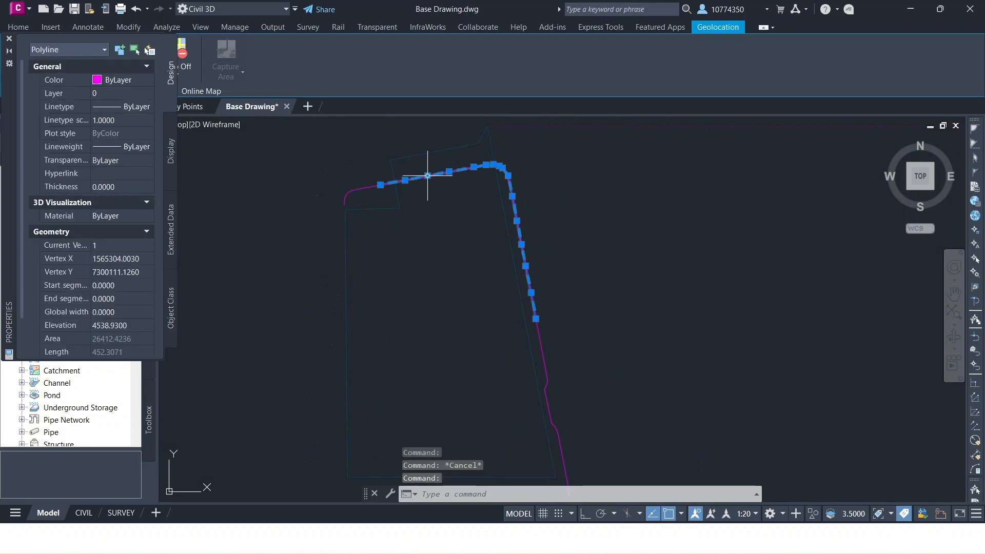
{"action": "left_click", "coordinate": [139, 323]}
{"action": "key", "text": "ctrl+c"}
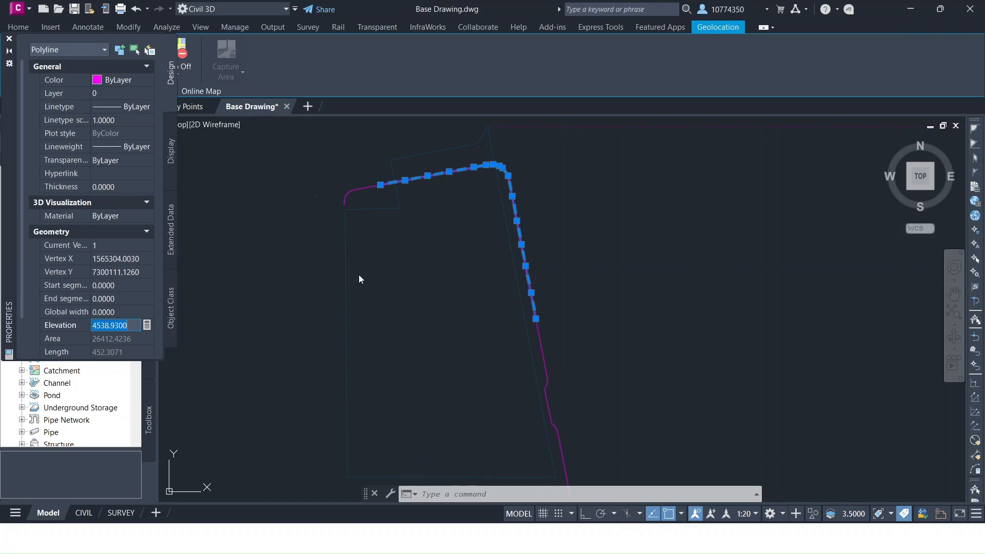
Step: Add the other four curb polylines to the selection and set the elevation of all five to 4538.9300
{"action": "left_click", "coordinate": [369, 187]}
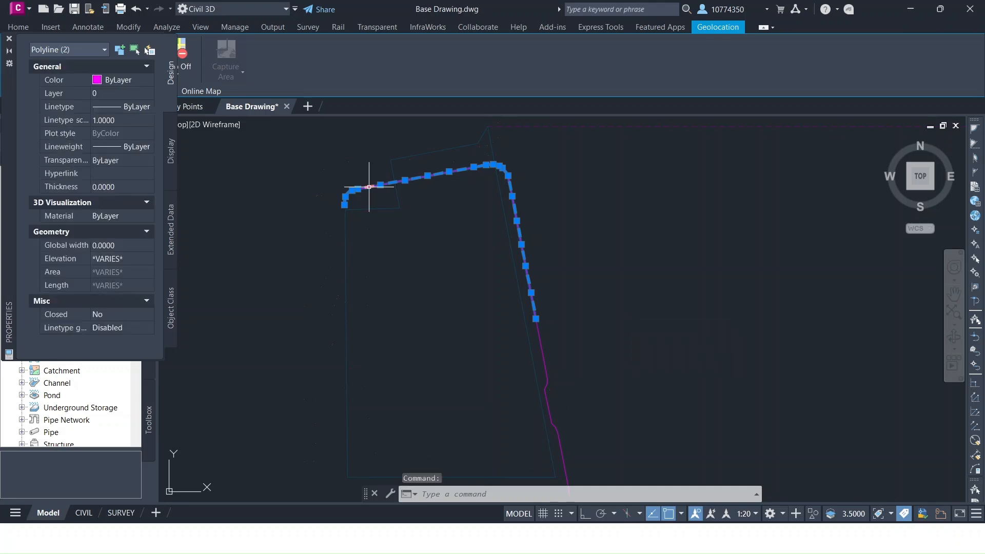
{"action": "left_click", "coordinate": [539, 334]}
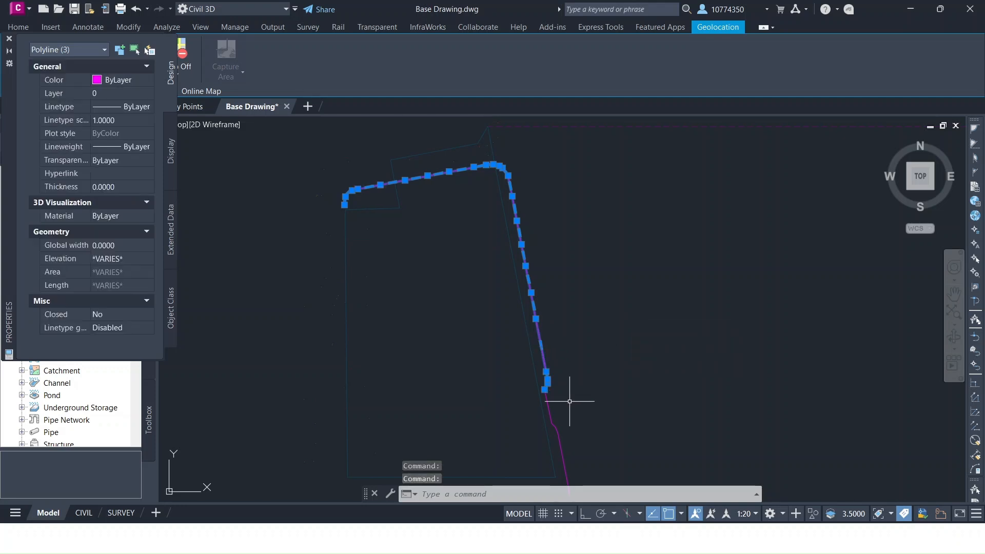
{"action": "left_click", "coordinate": [550, 410]}
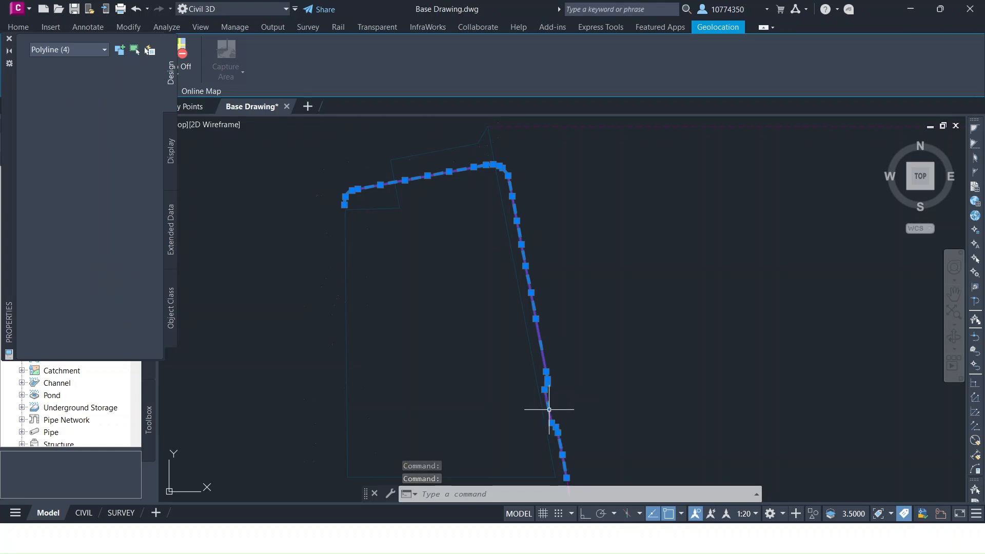
{"action": "middle_click_drag", "start_coordinate": [599, 385], "coordinate": [538, 275]}
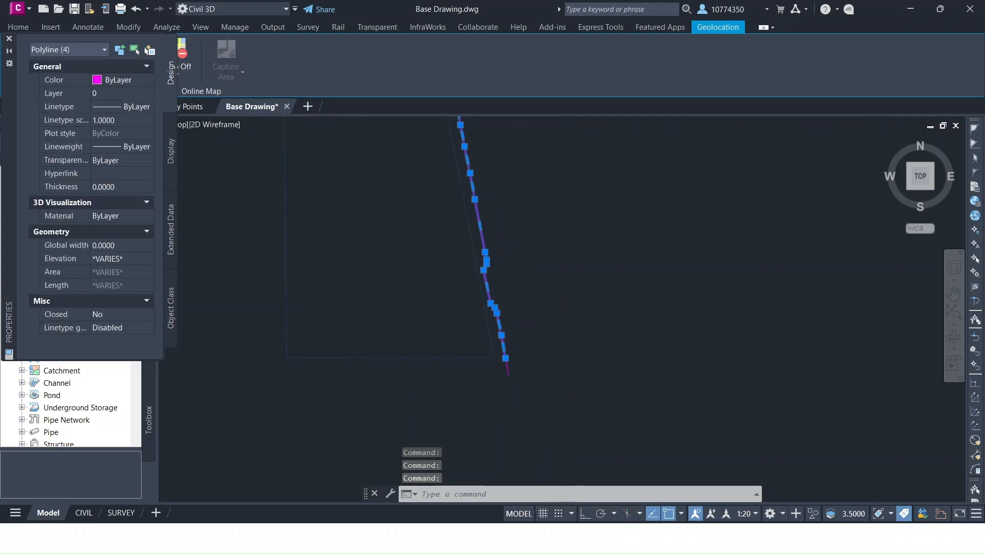
{"action": "left_click", "coordinate": [508, 367]}
{"action": "middle_click_drag", "start_coordinate": [411, 203], "coordinate": [450, 272]}
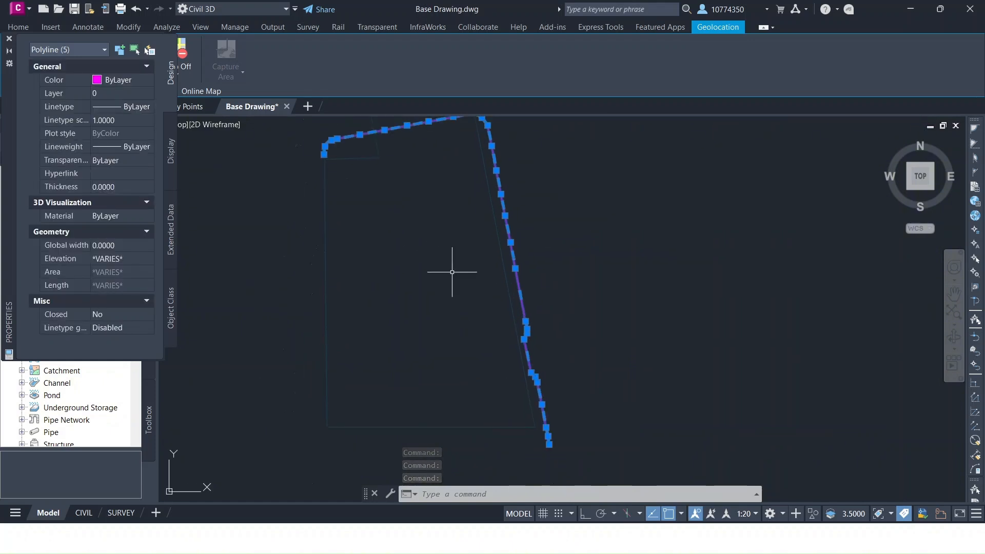
{"action": "left_click", "coordinate": [135, 261]}
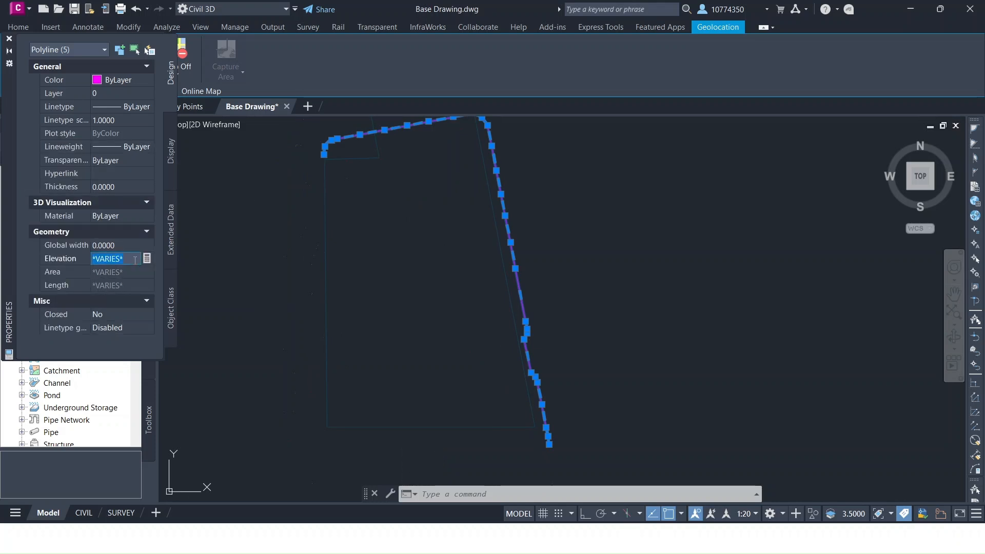
{"action": "key", "text": "ctrl+v"}
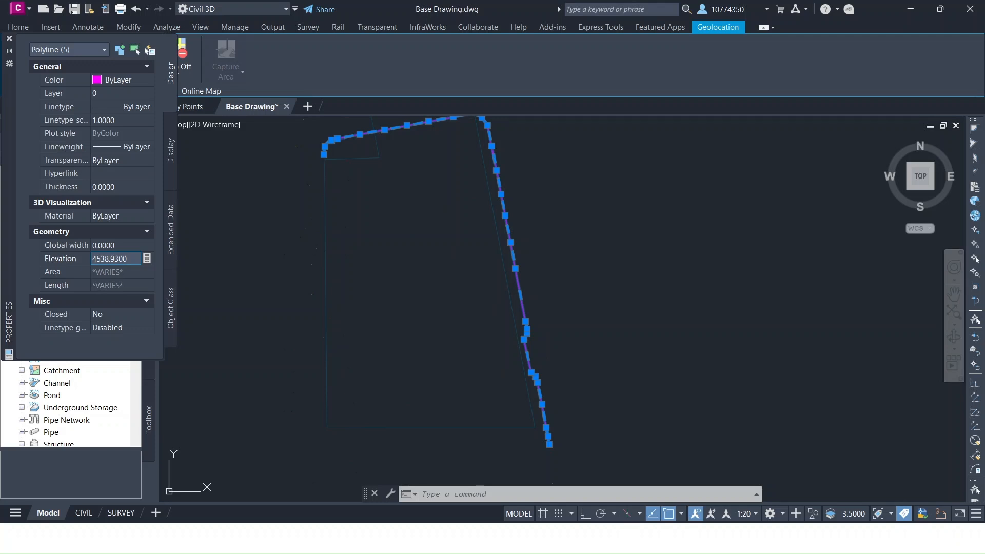
{"action": "key", "text": "Return"}
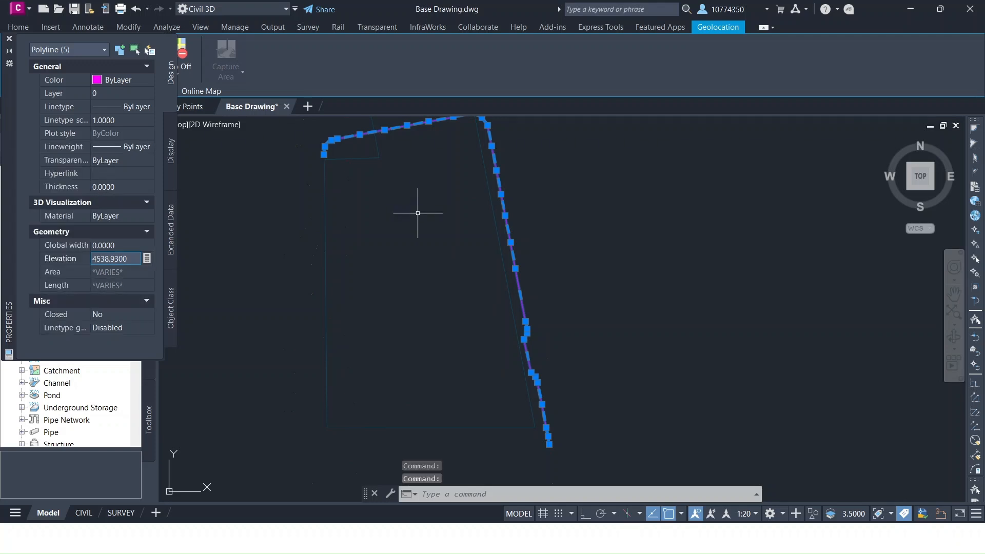
Step: Join the five curb polylines into a single polyline and select it to check the result
{"action": "key", "text": "Escape"}
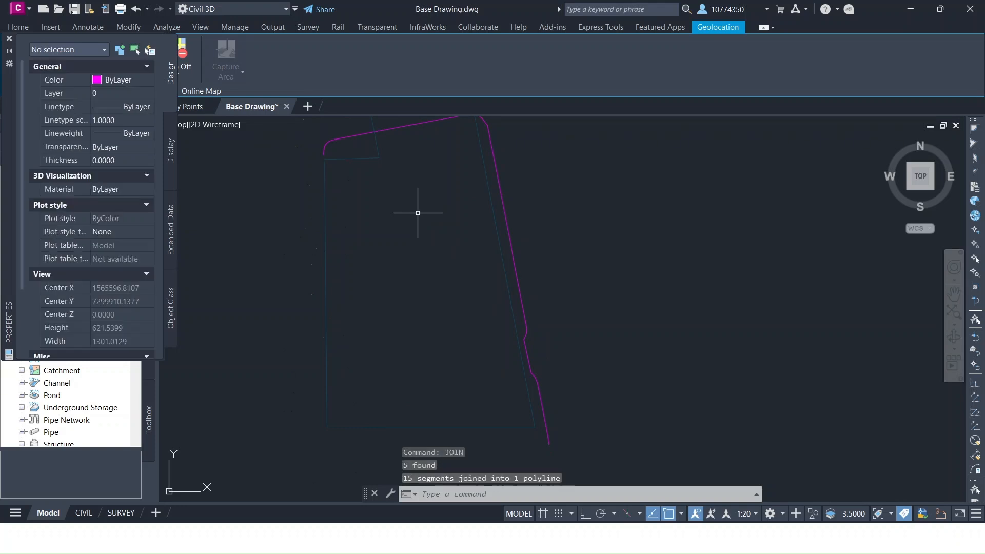
{"action": "left_click", "coordinate": [499, 181]}
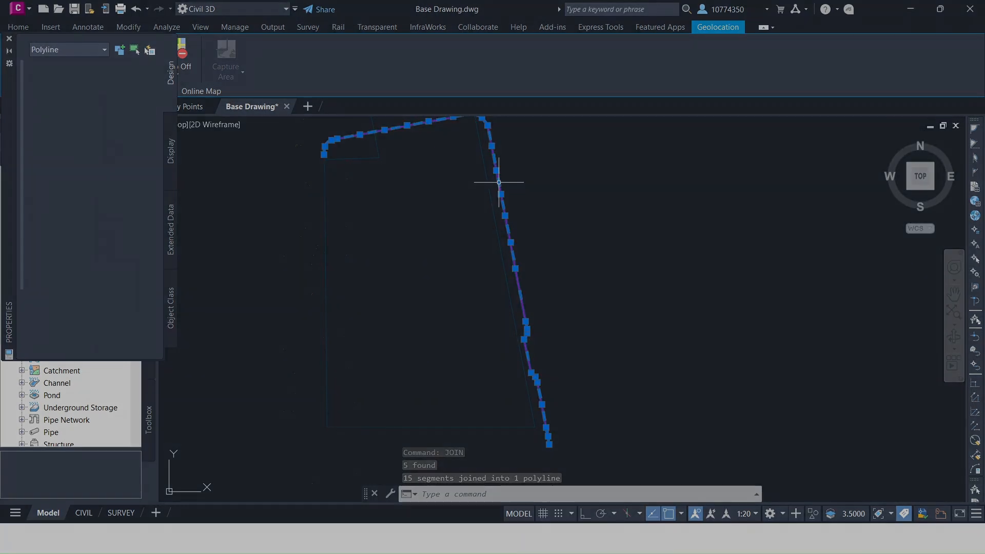